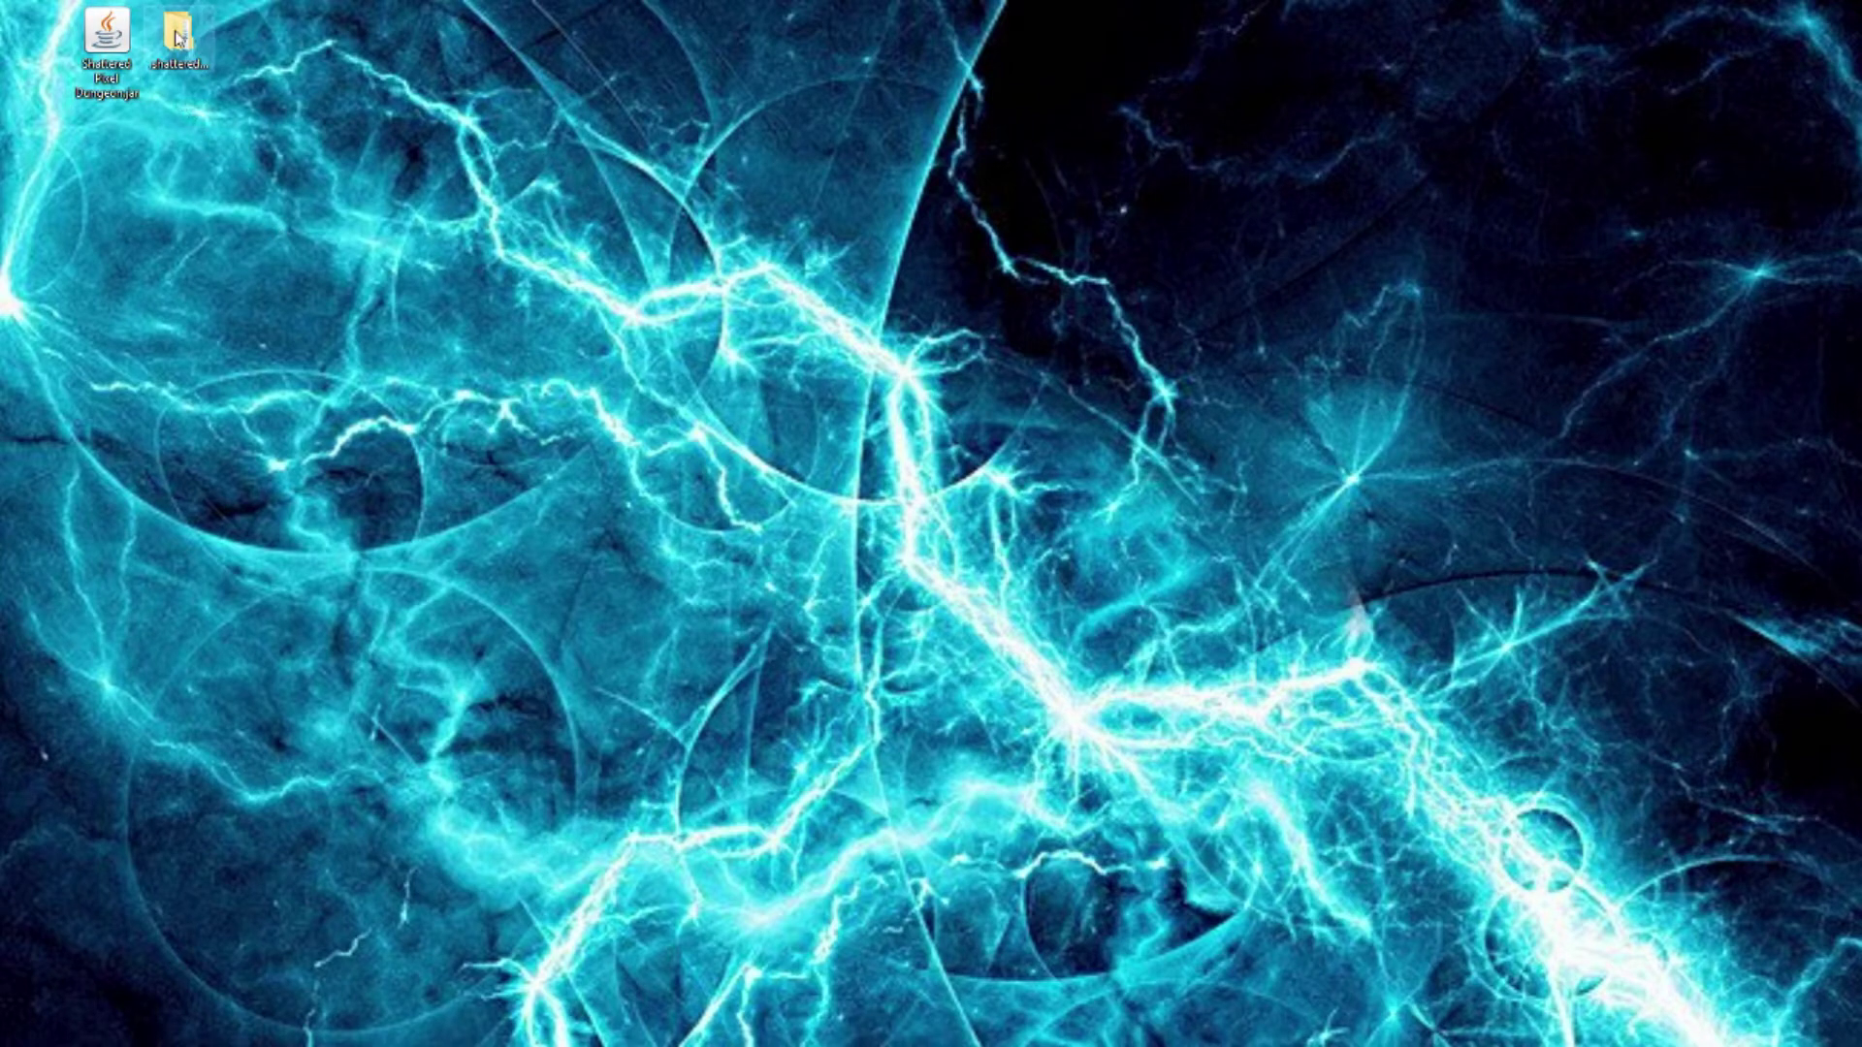
Open the .shatteredpixel desktop folder, then browse to Local Disk (C:) > Users > the user's home folder.
double_click(178, 33)
scroll(124, 391, "down", 1)
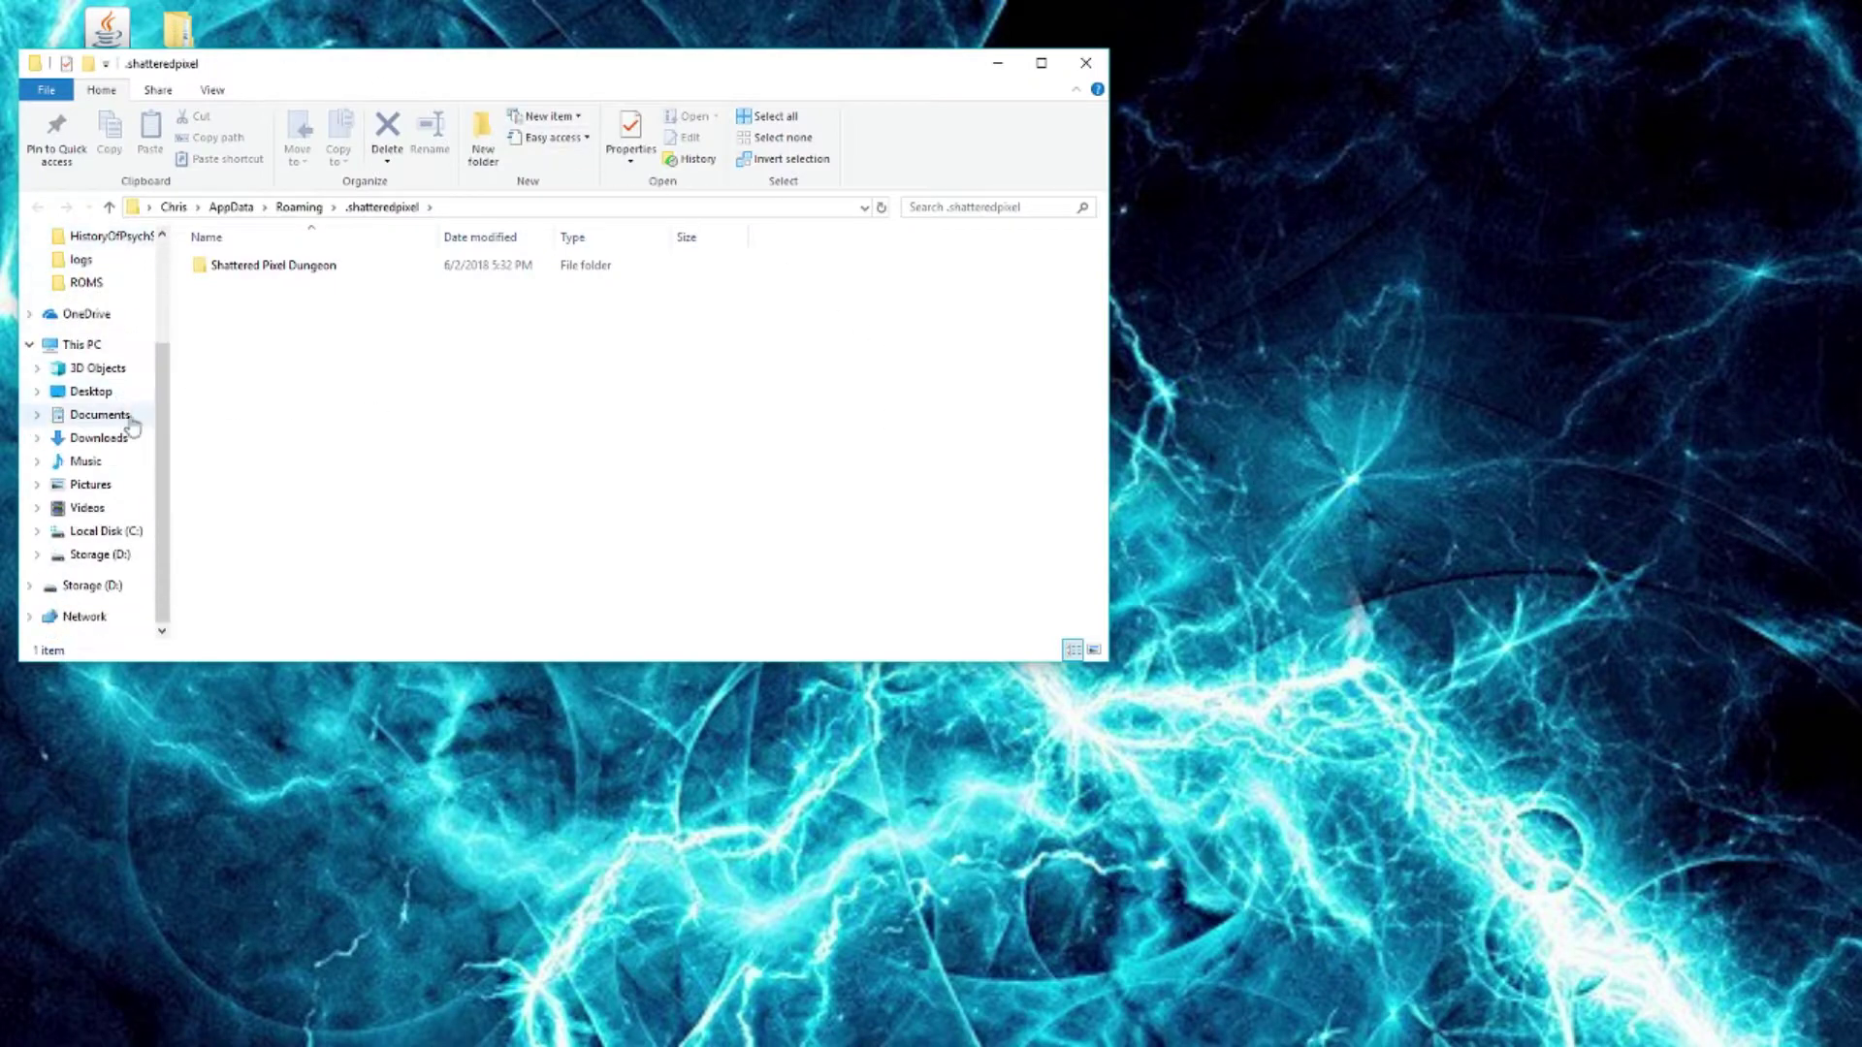
left_click(107, 531)
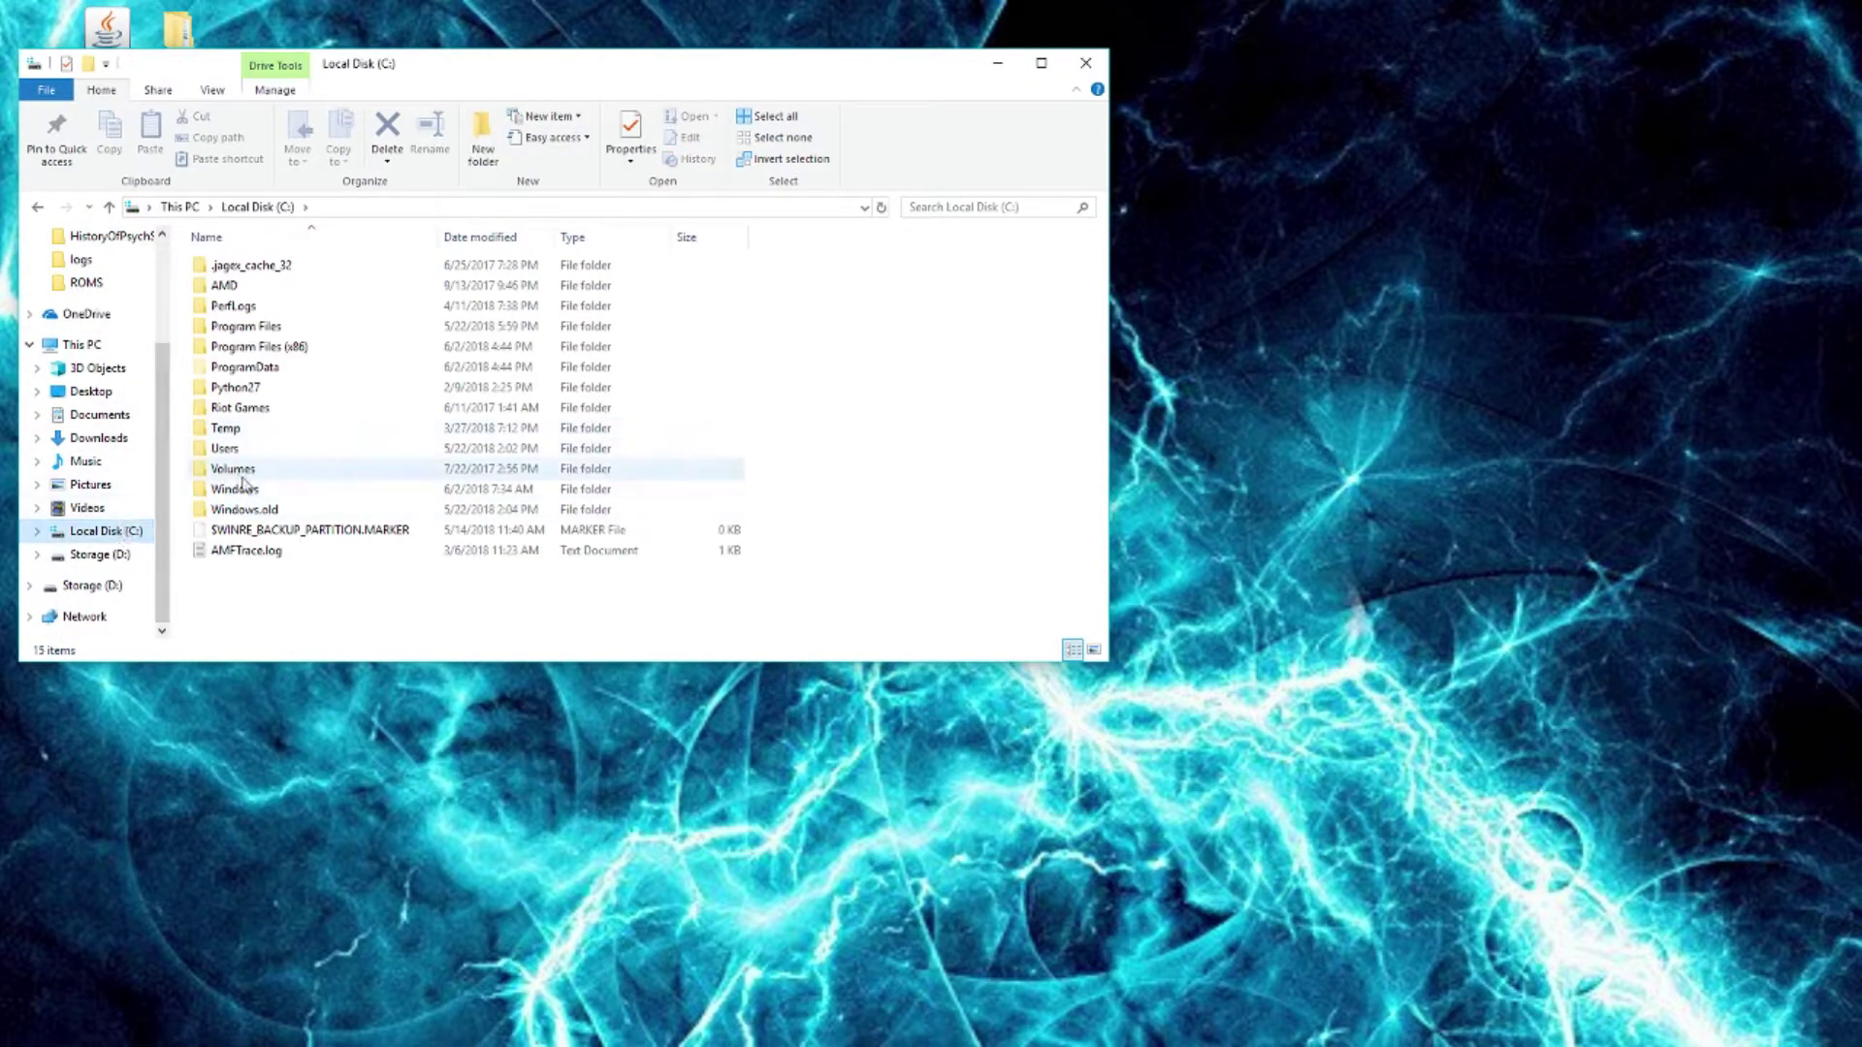
double_click(229, 449)
double_click(242, 265)
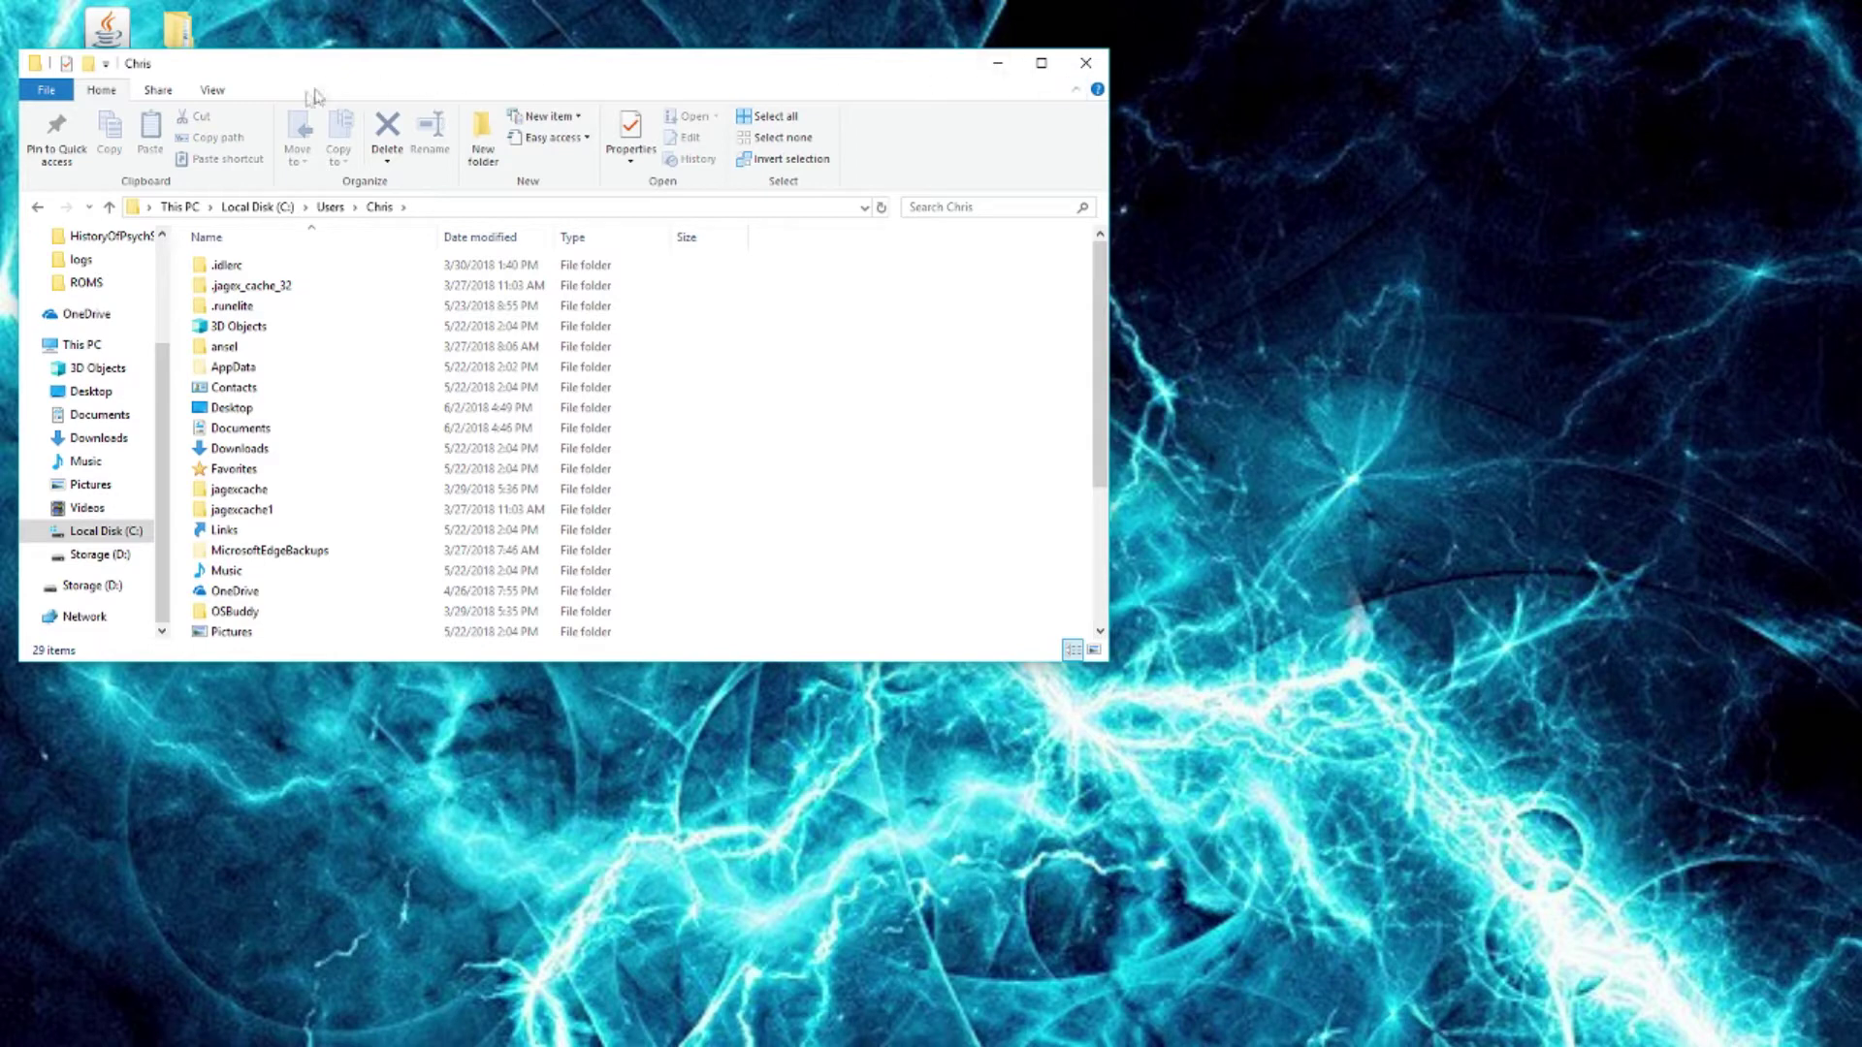
left_click(215, 93)
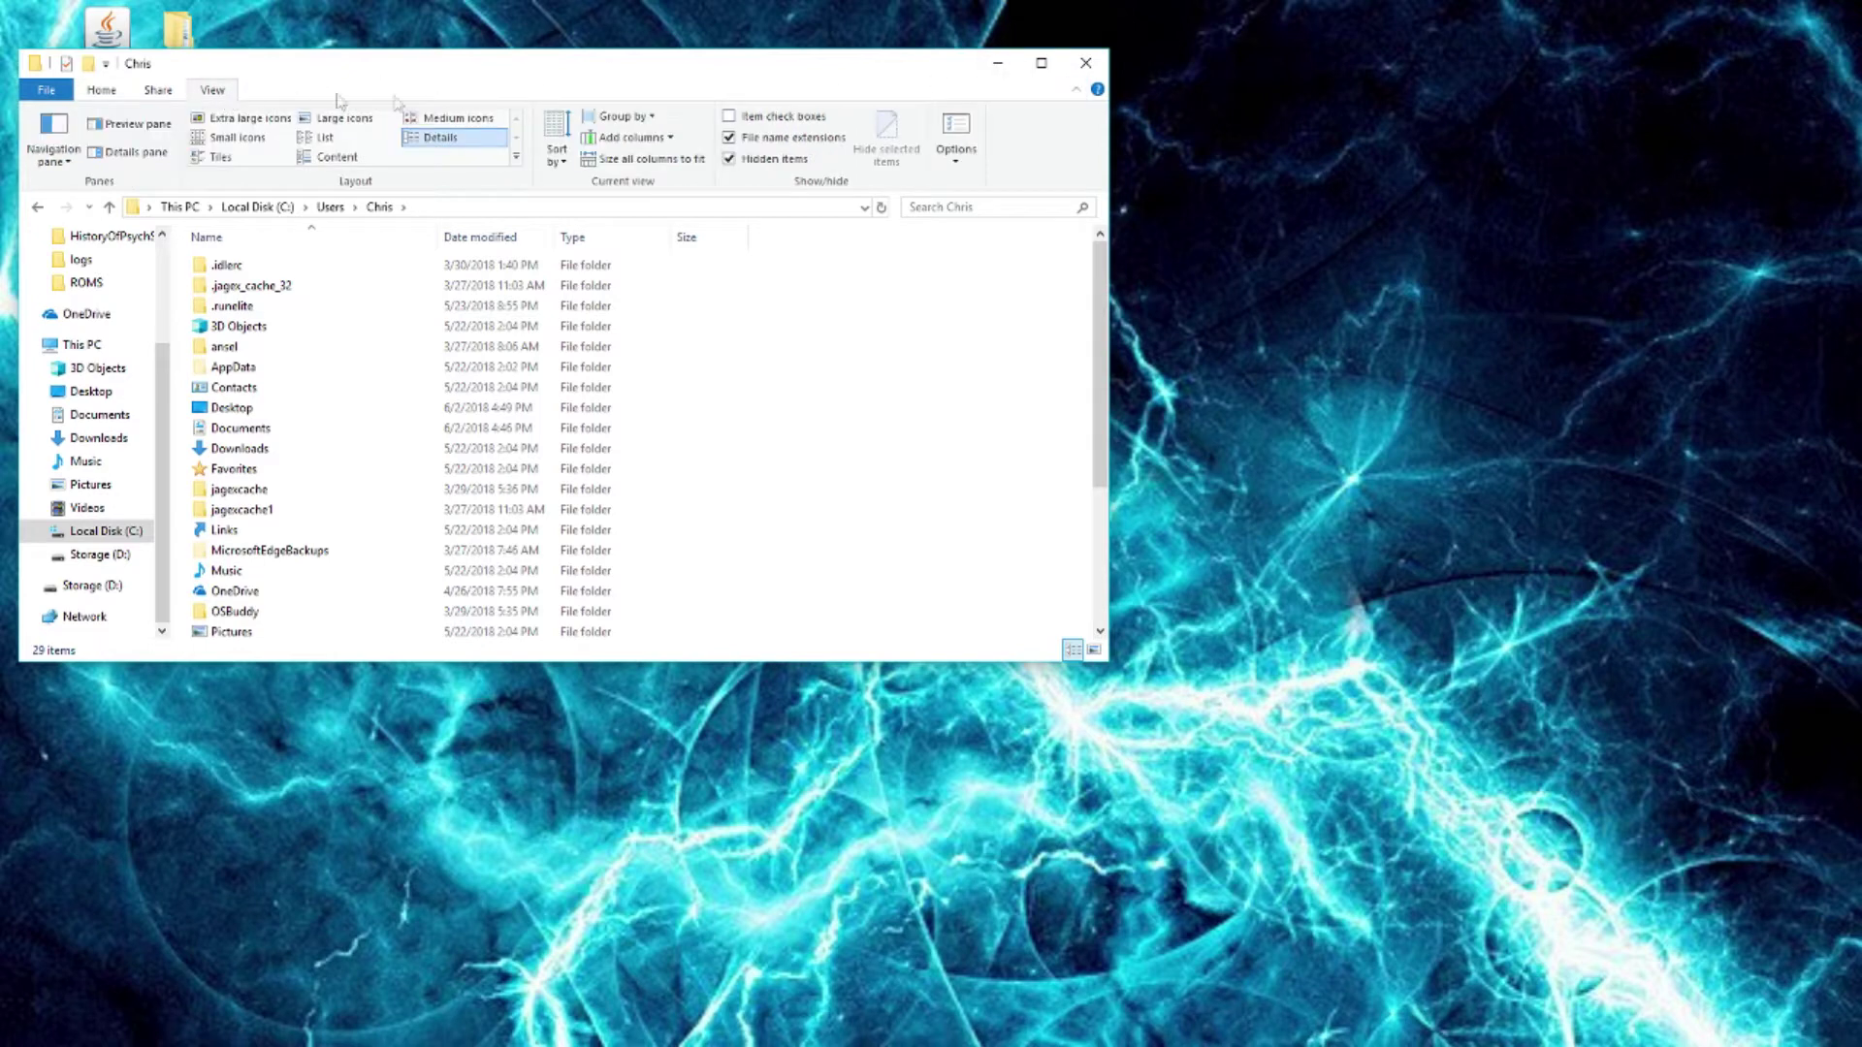
left_click(953, 133)
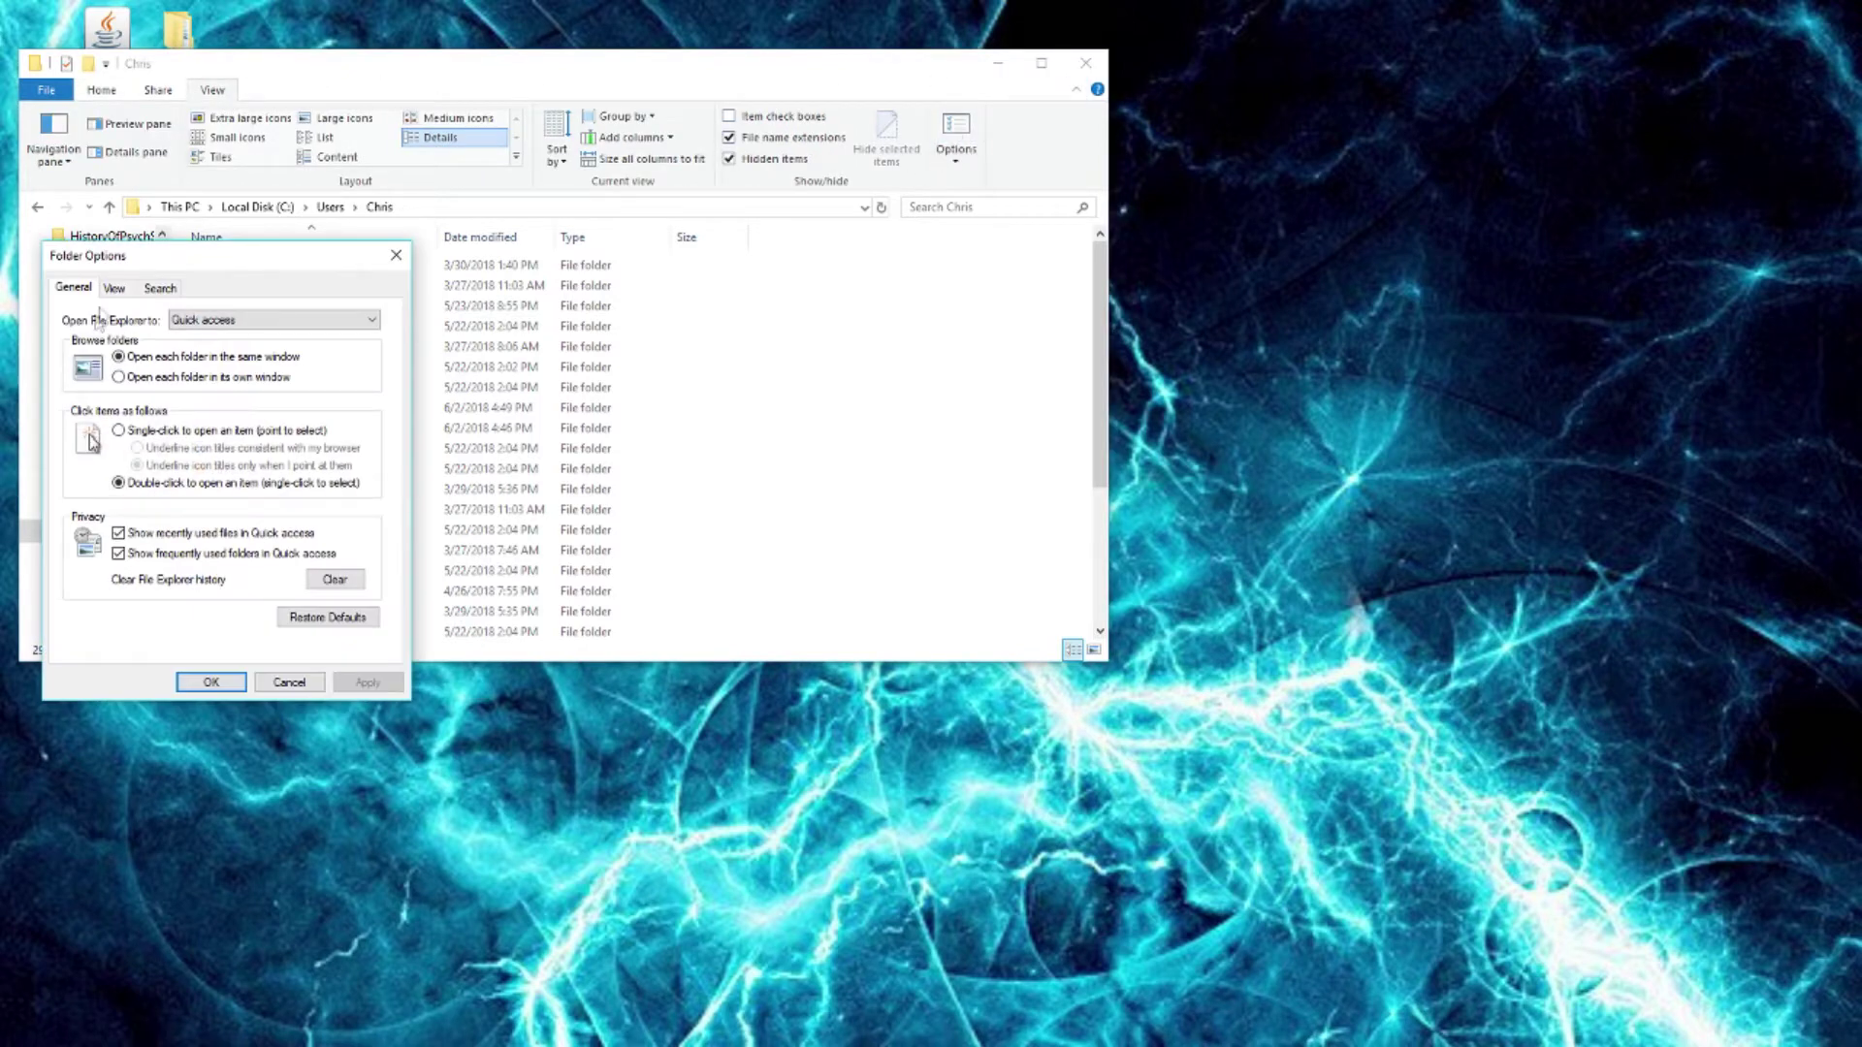
left_click_drag(100, 247, 683, 239)
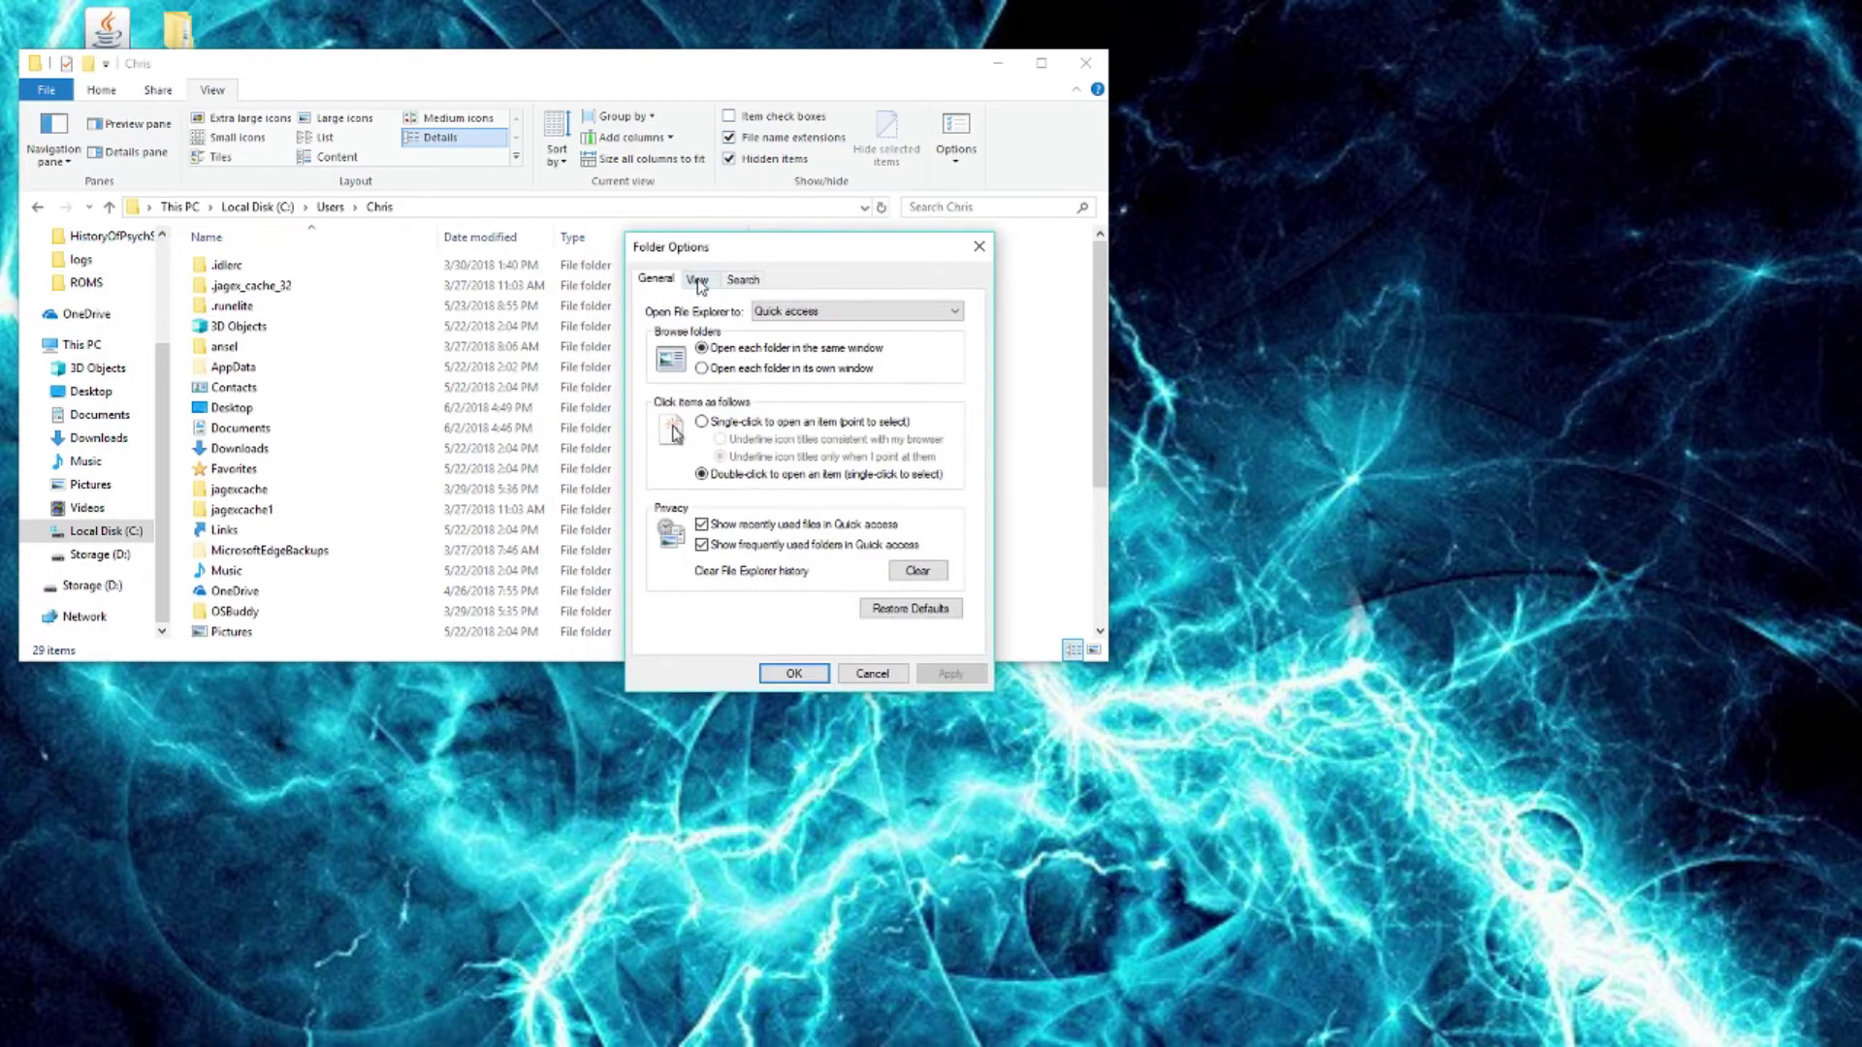
left_click(699, 281)
scroll(761, 509, "down", 2)
scroll(737, 503, "up", 1)
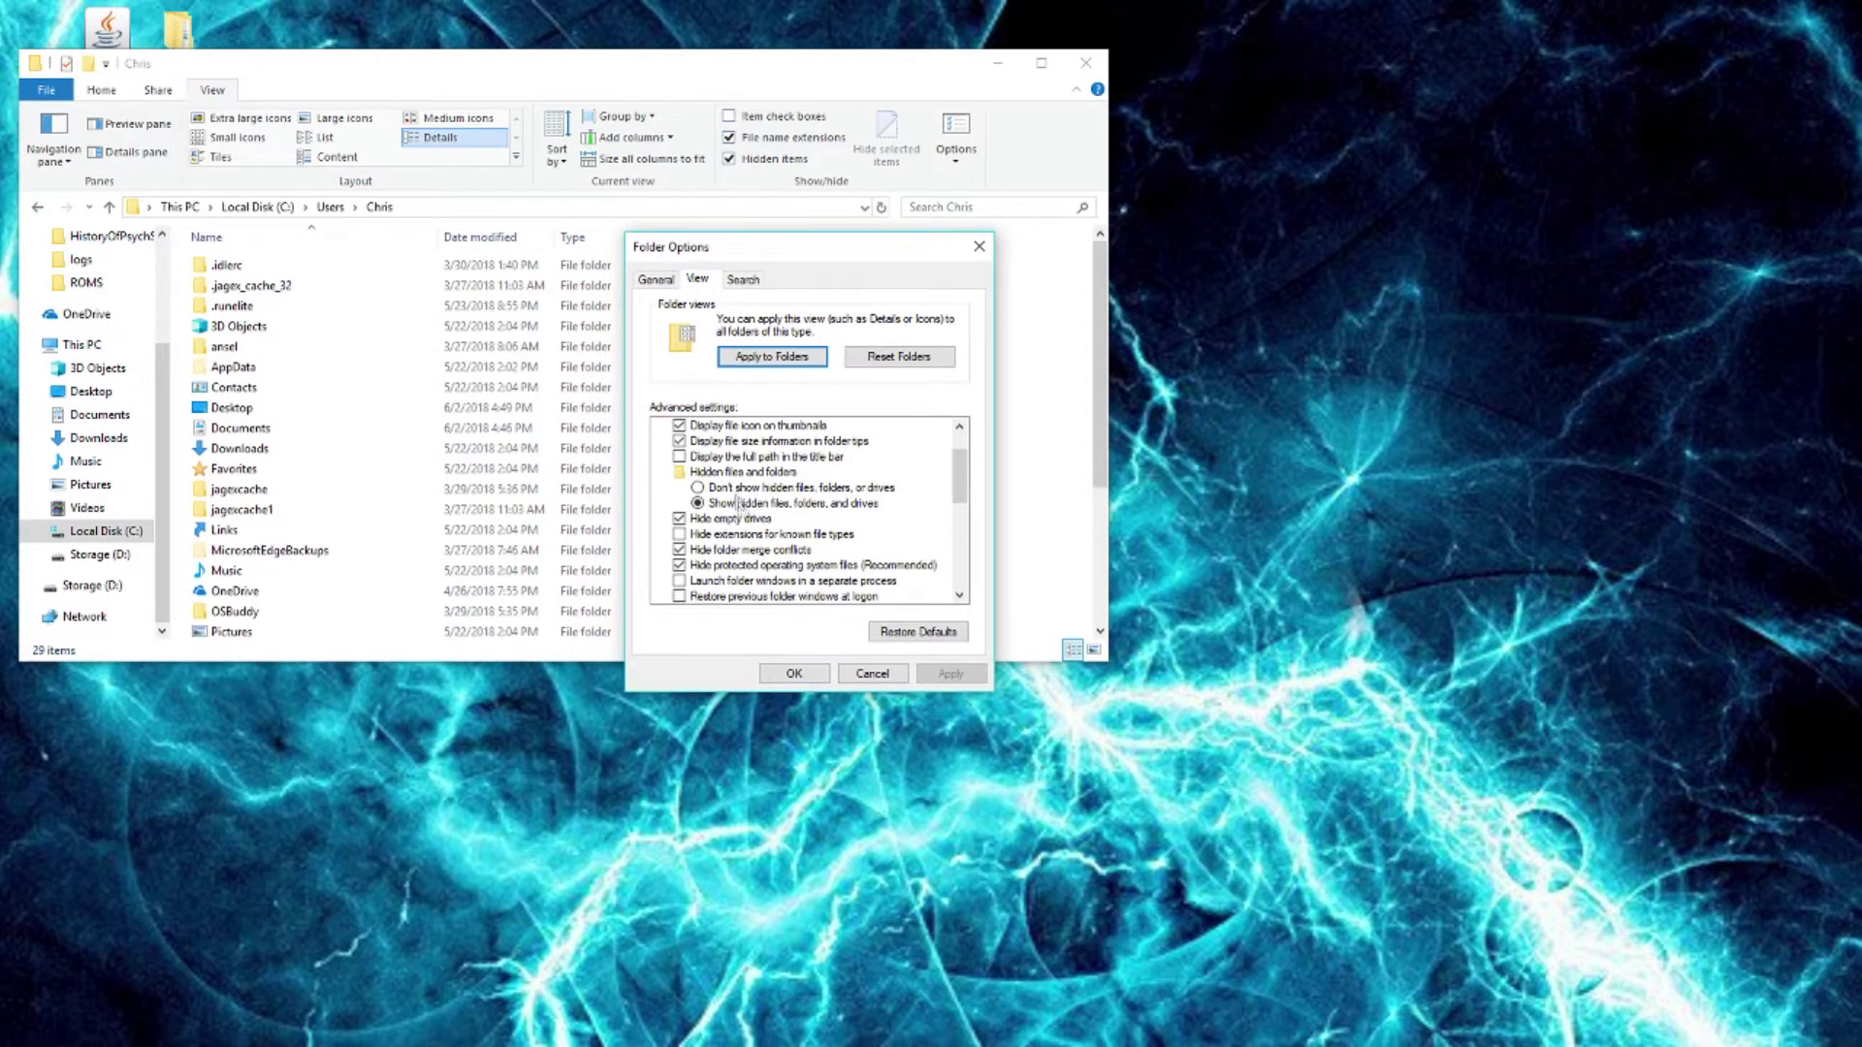
scroll(737, 504, "up", 1)
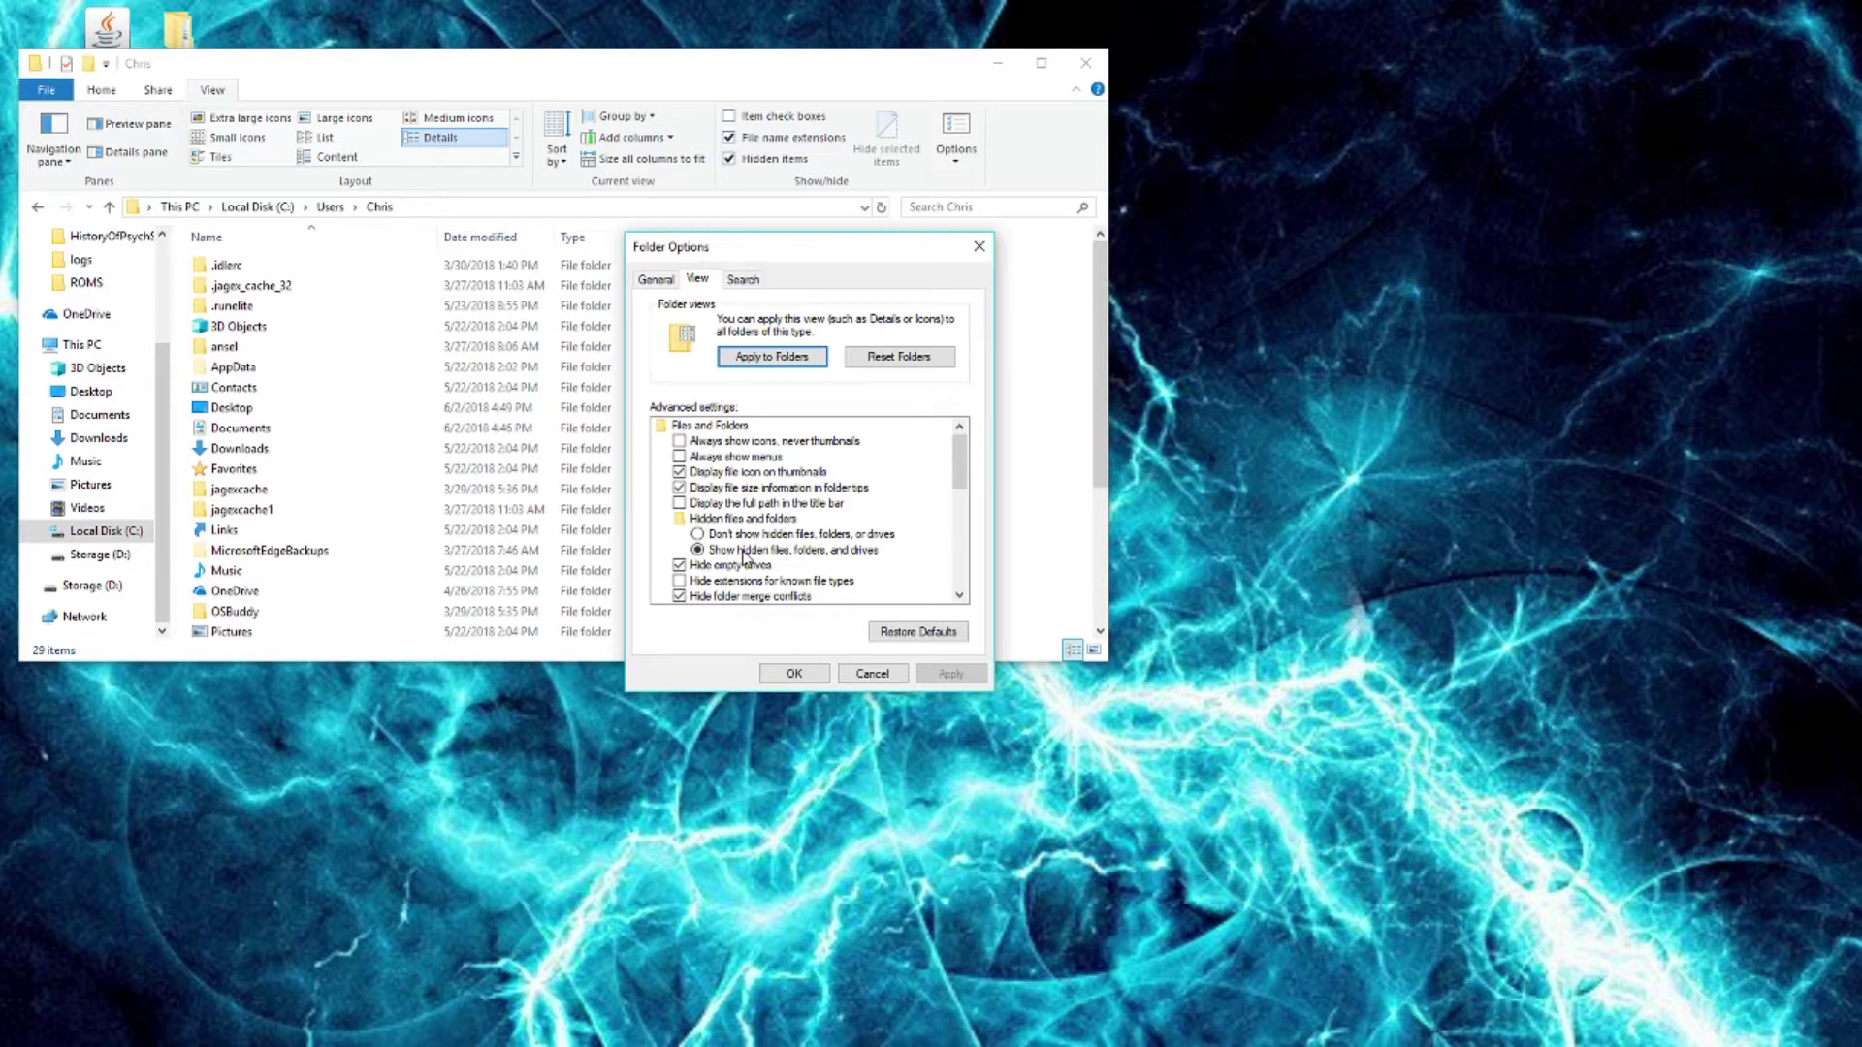
scroll(748, 556, "down", 1)
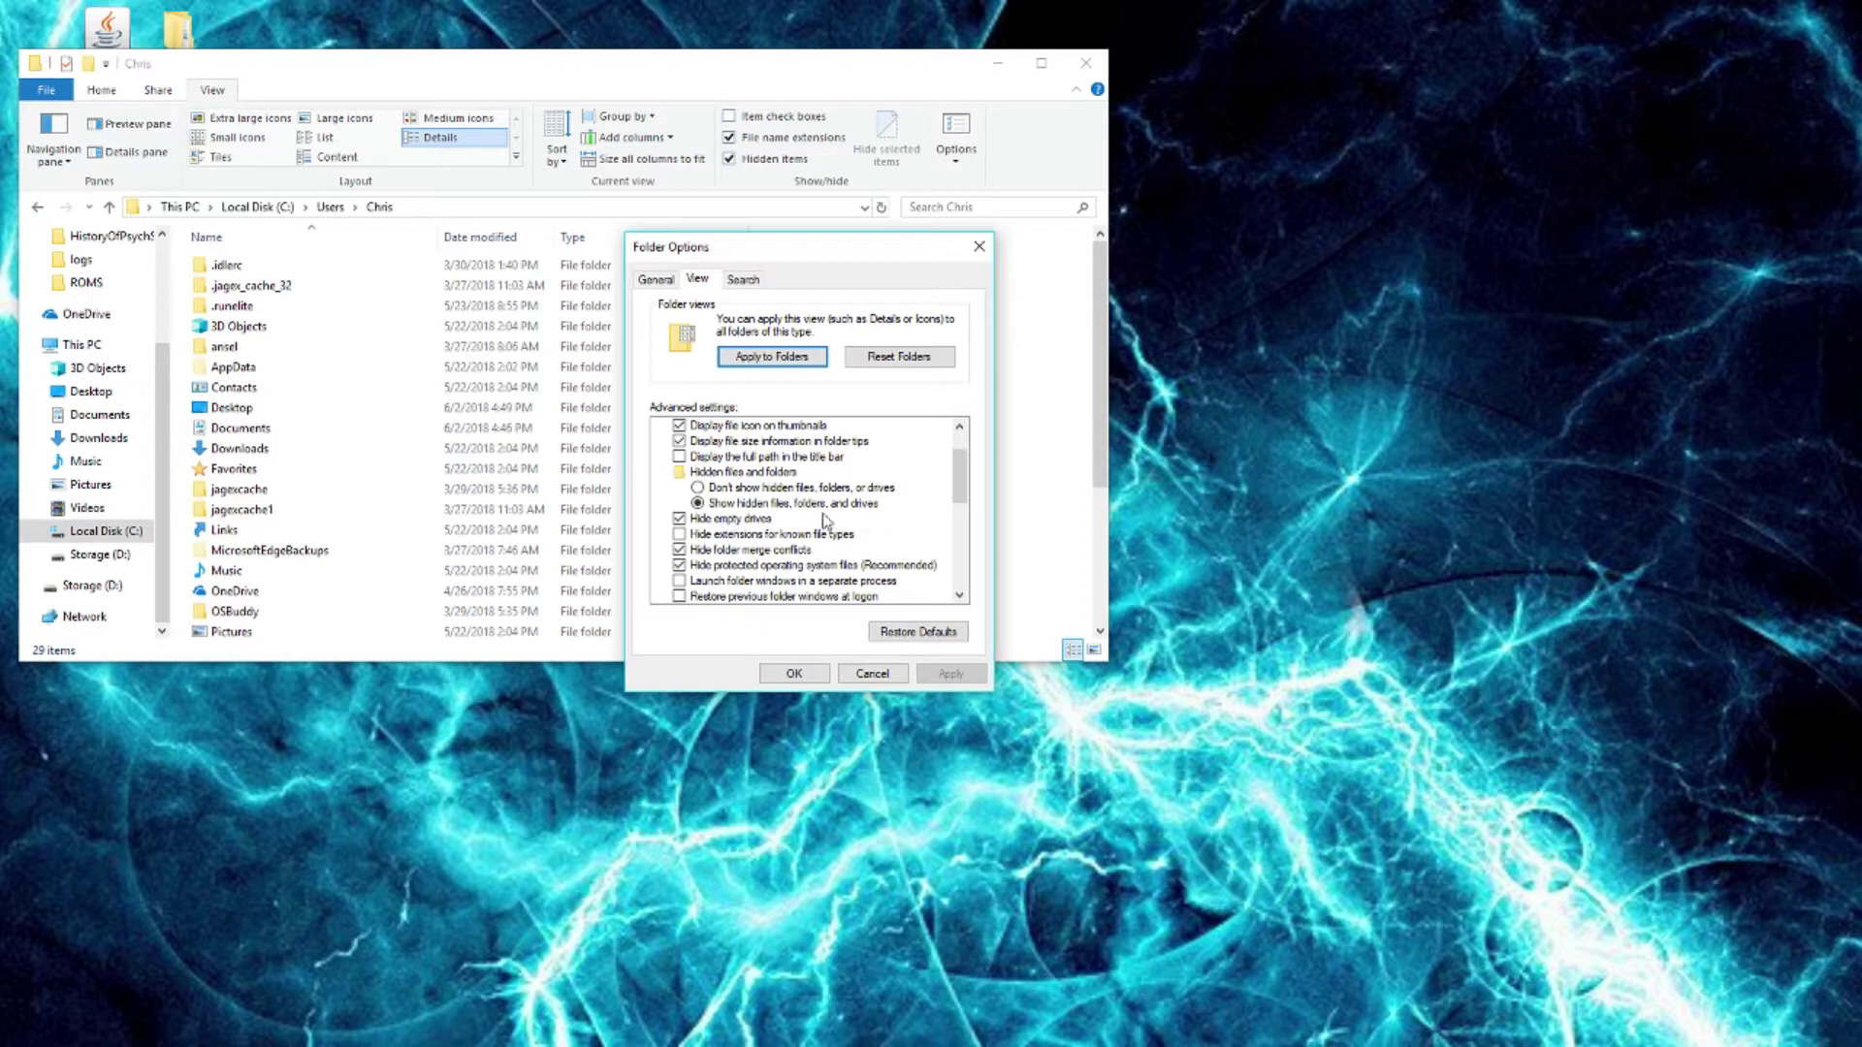
left_click(793, 673)
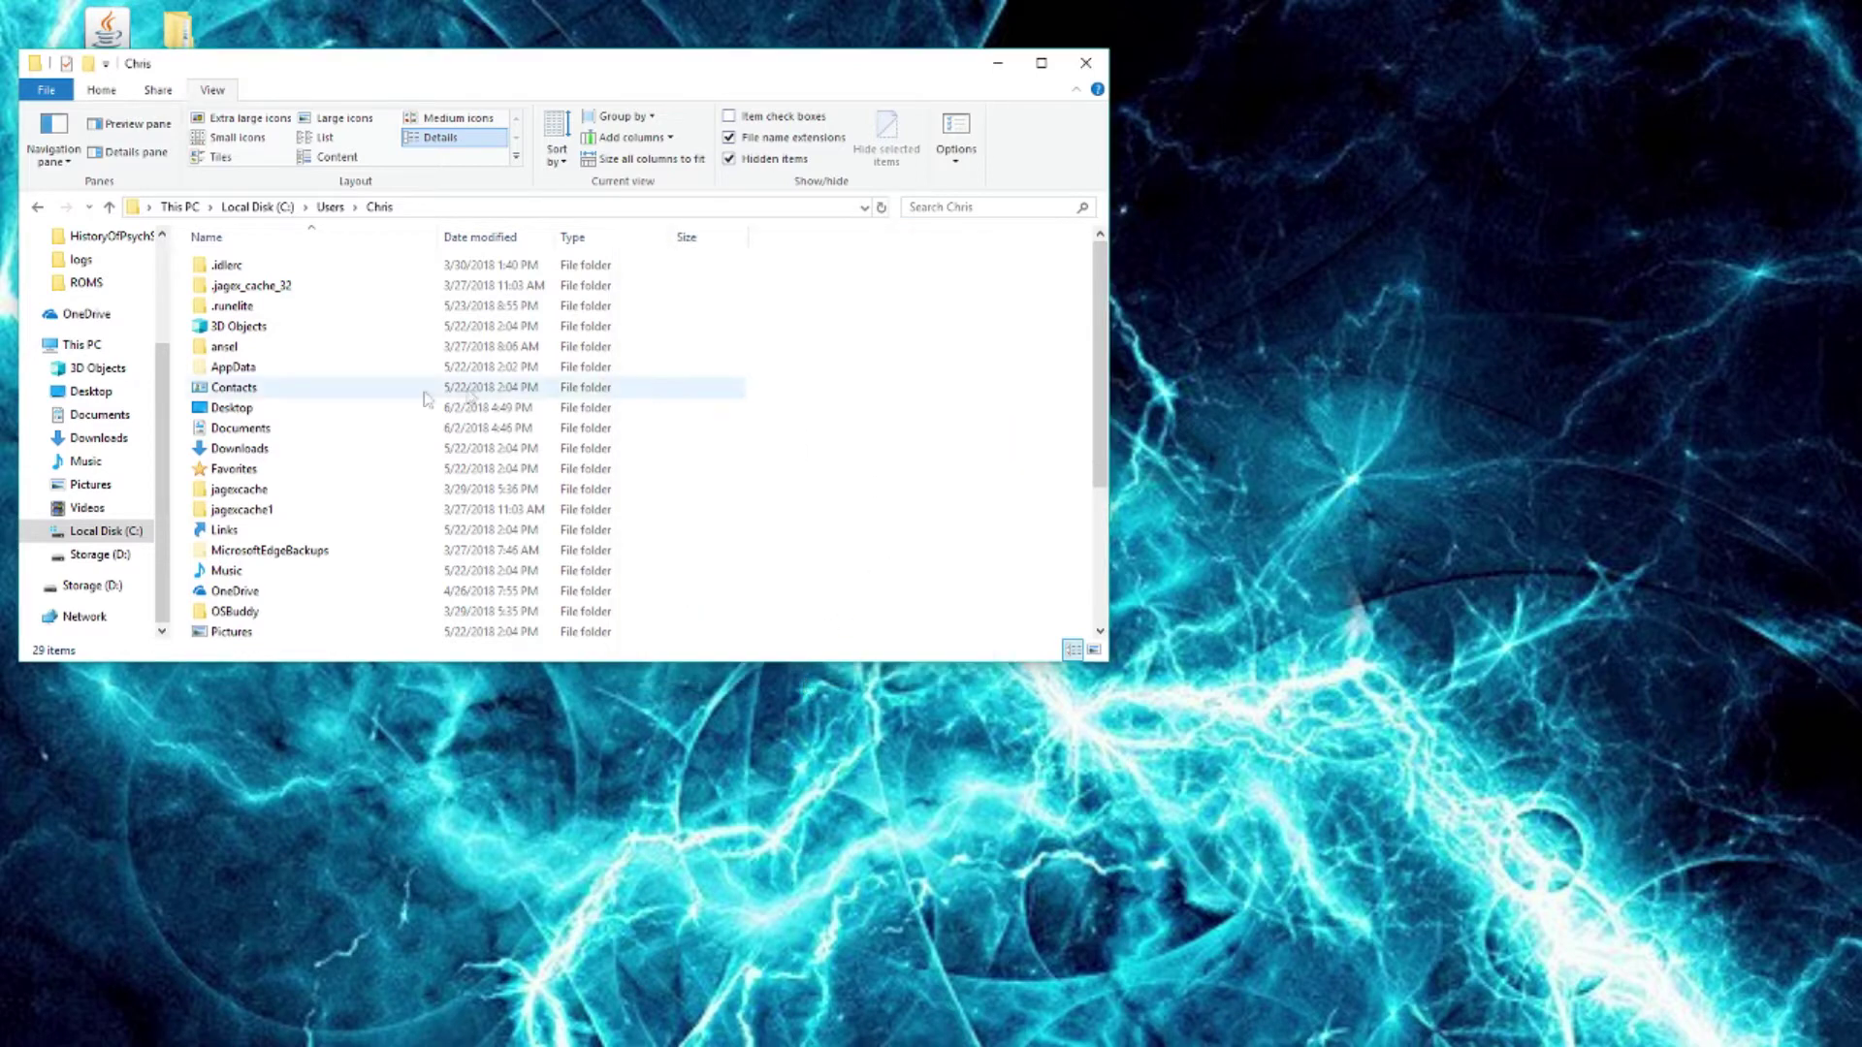
Open AppData > Roaming > .shatteredpixel from the user's home folder.
left_click(271, 373)
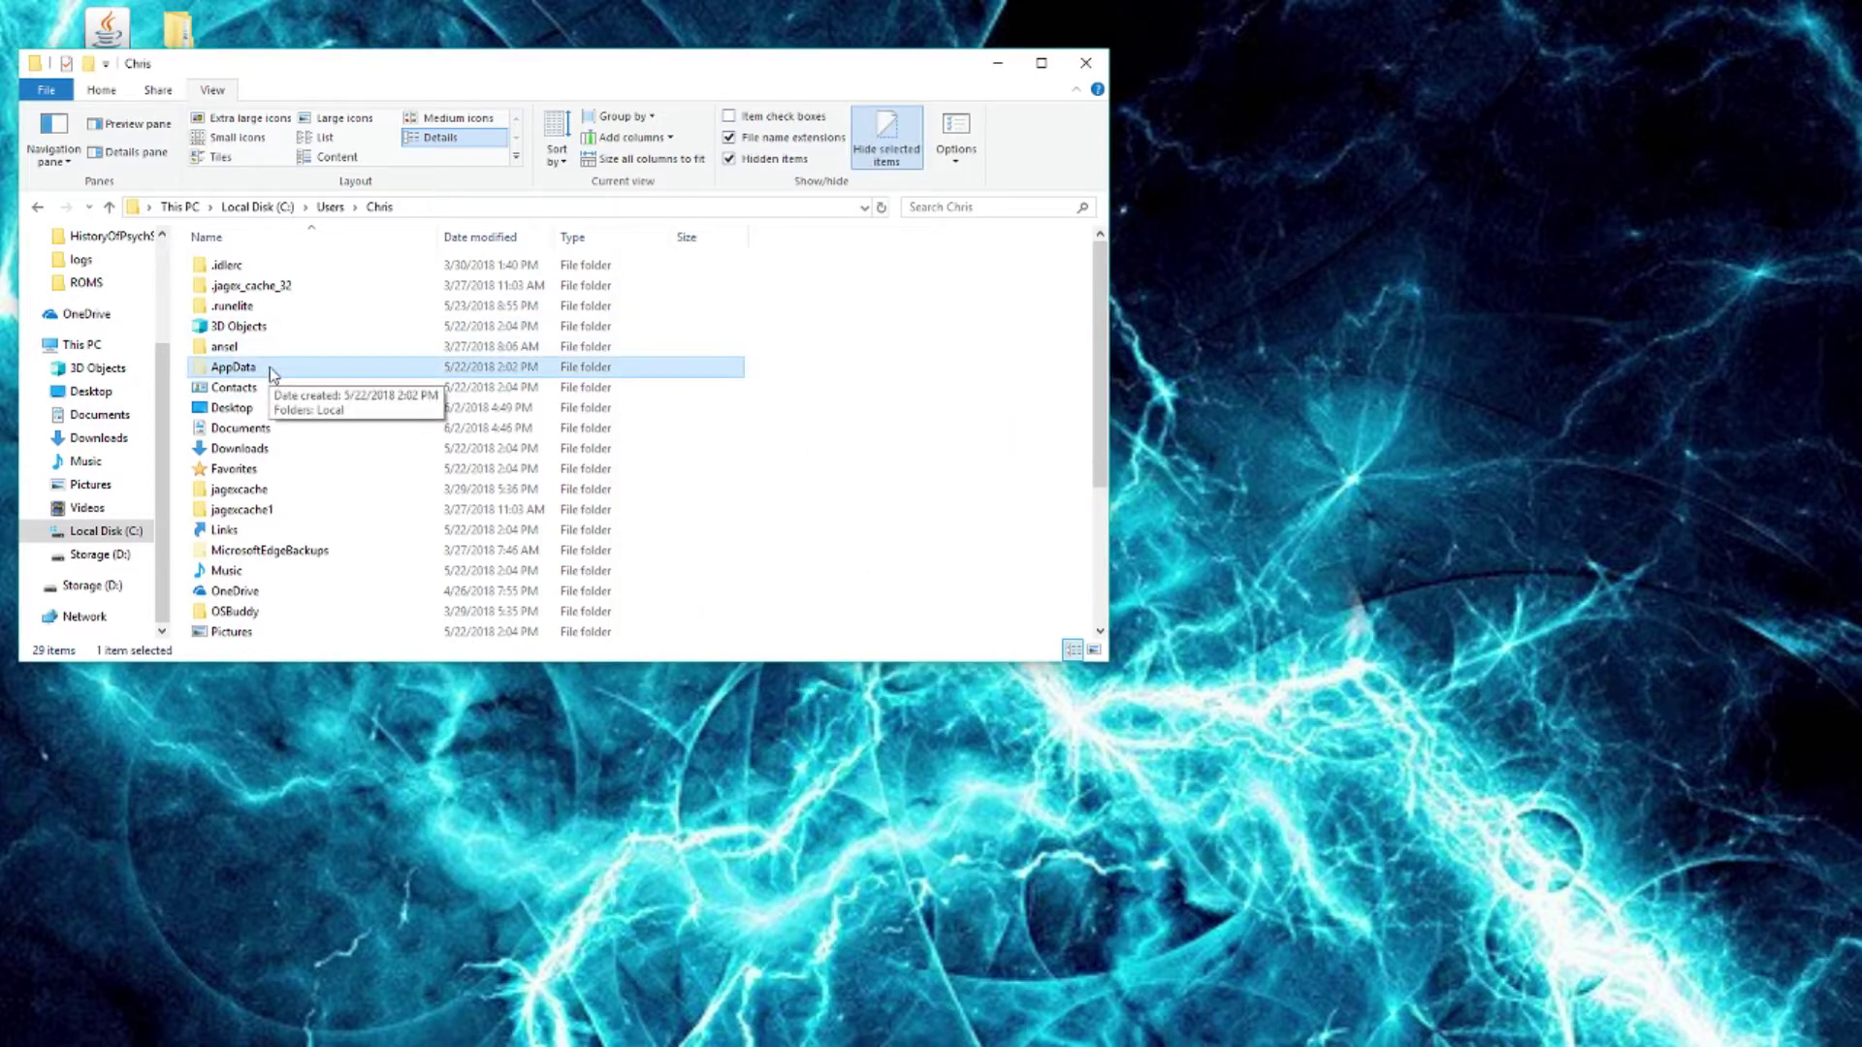
double_click(272, 374)
double_click(260, 308)
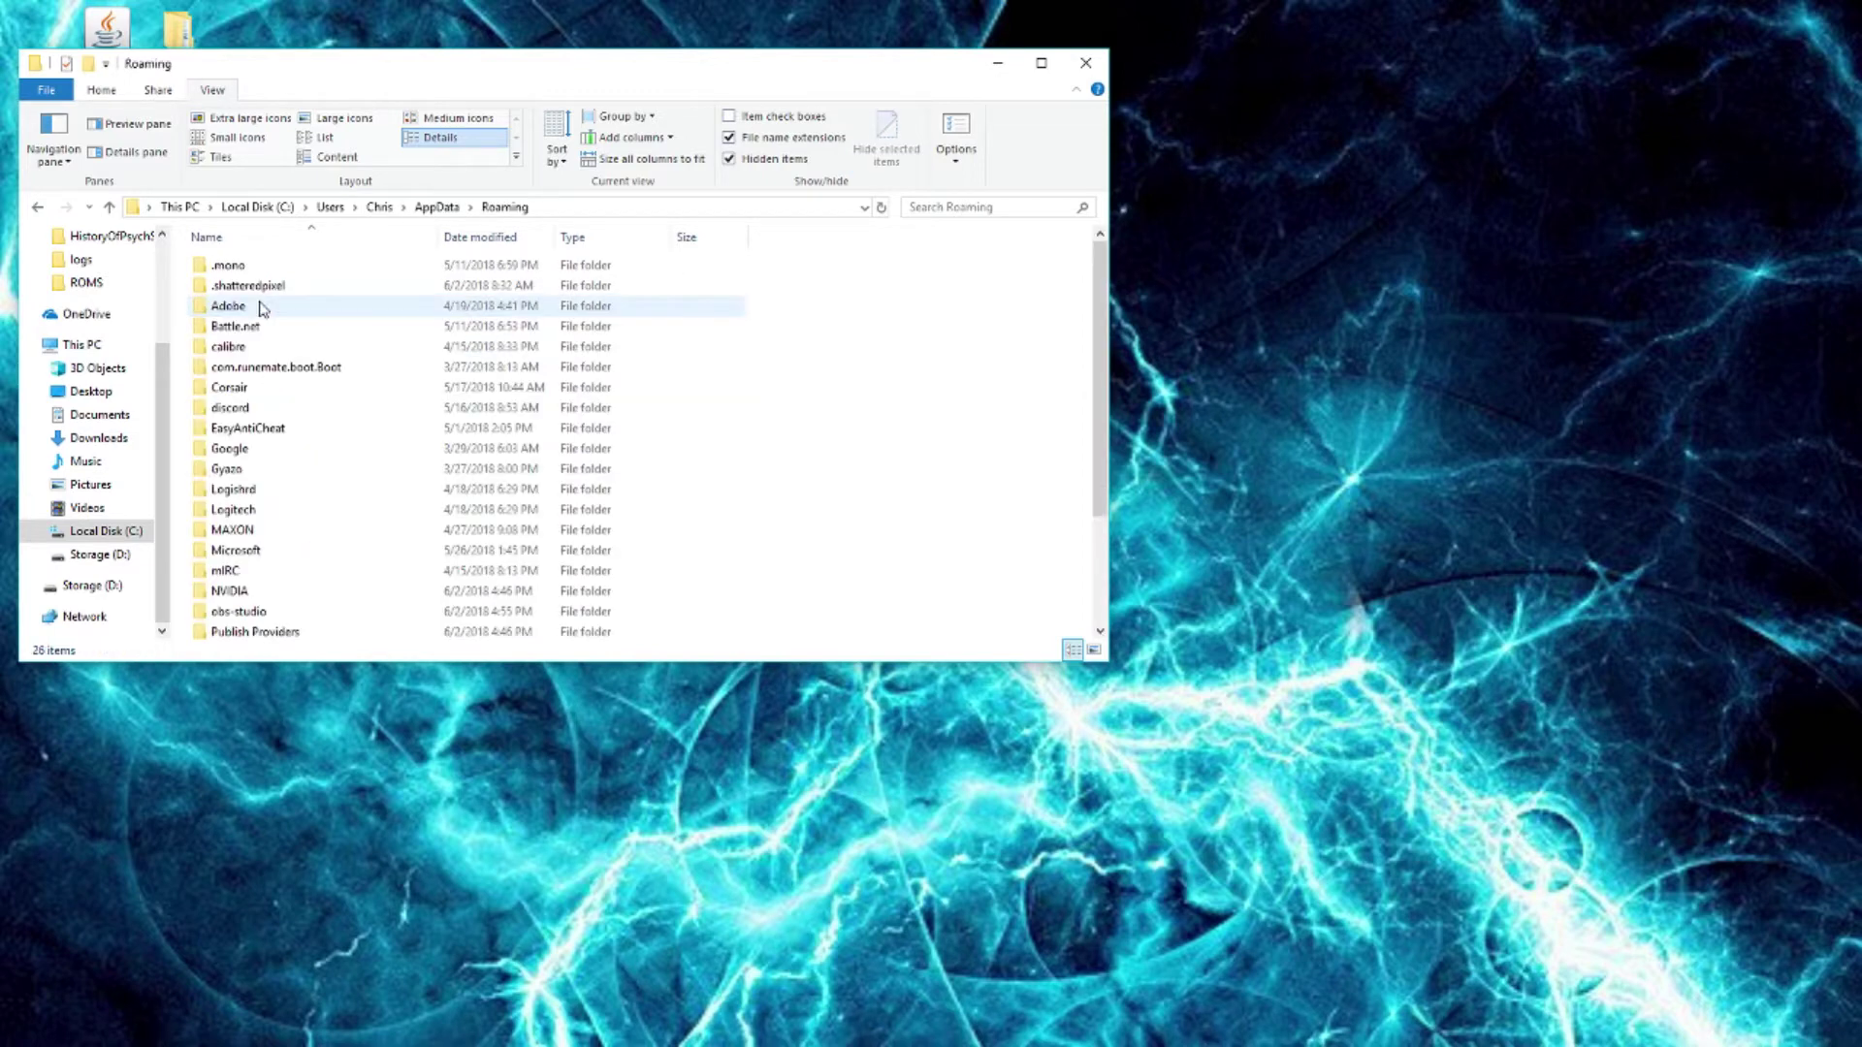
double_click(263, 289)
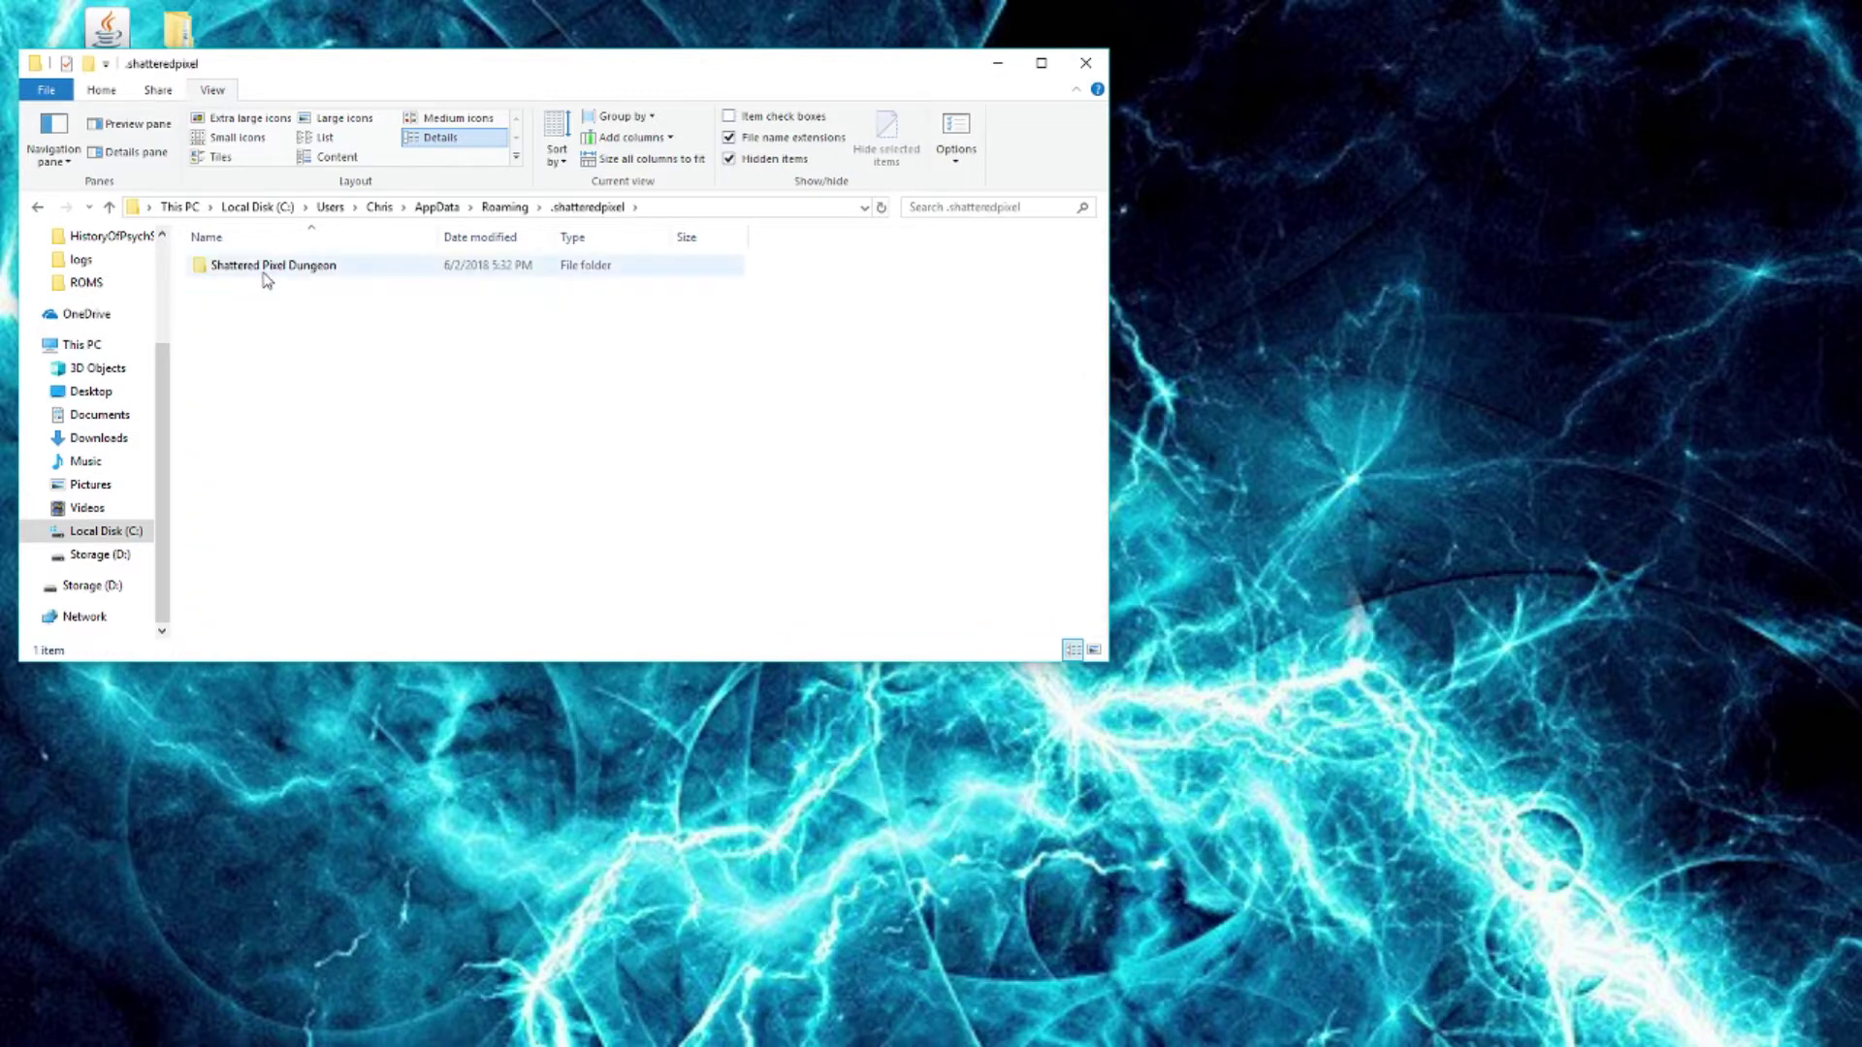
Reopen the save folder from the desktop and enter the Shattered Pixel Dungeon folder.
left_click(1081, 63)
double_click(194, 43)
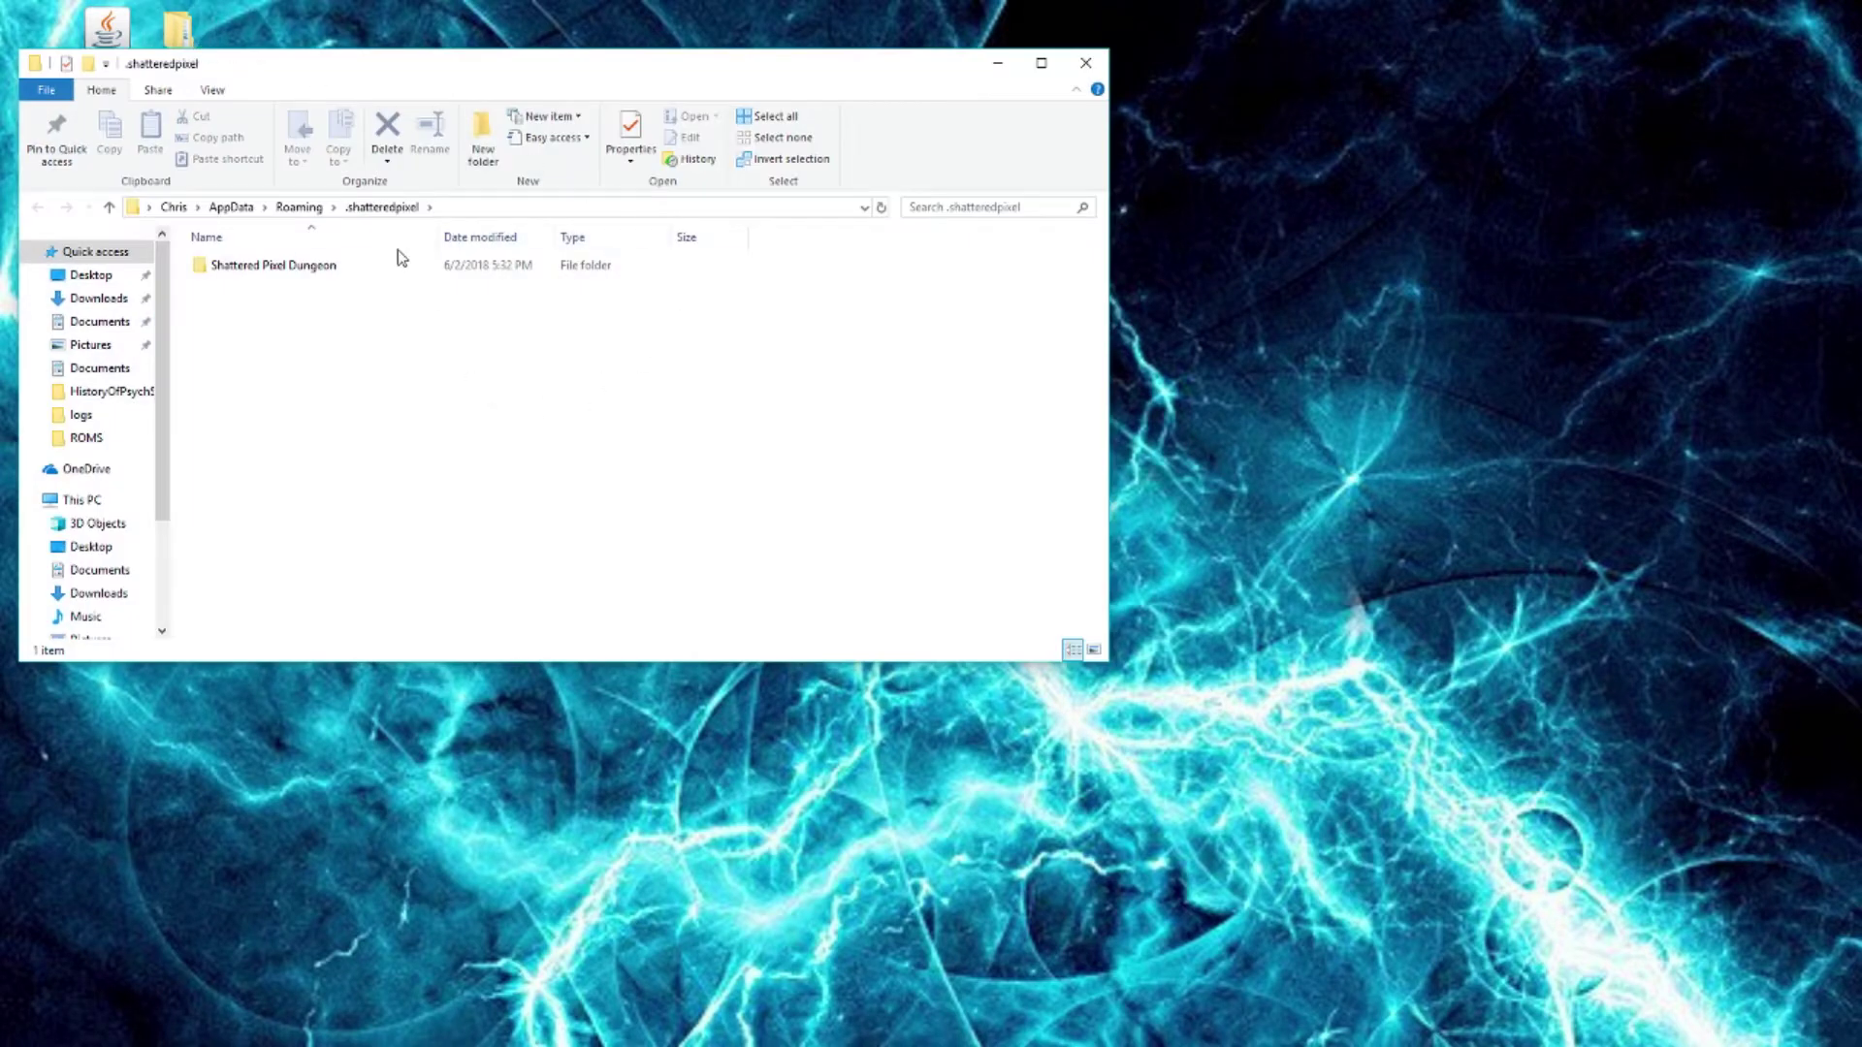
double_click(306, 269)
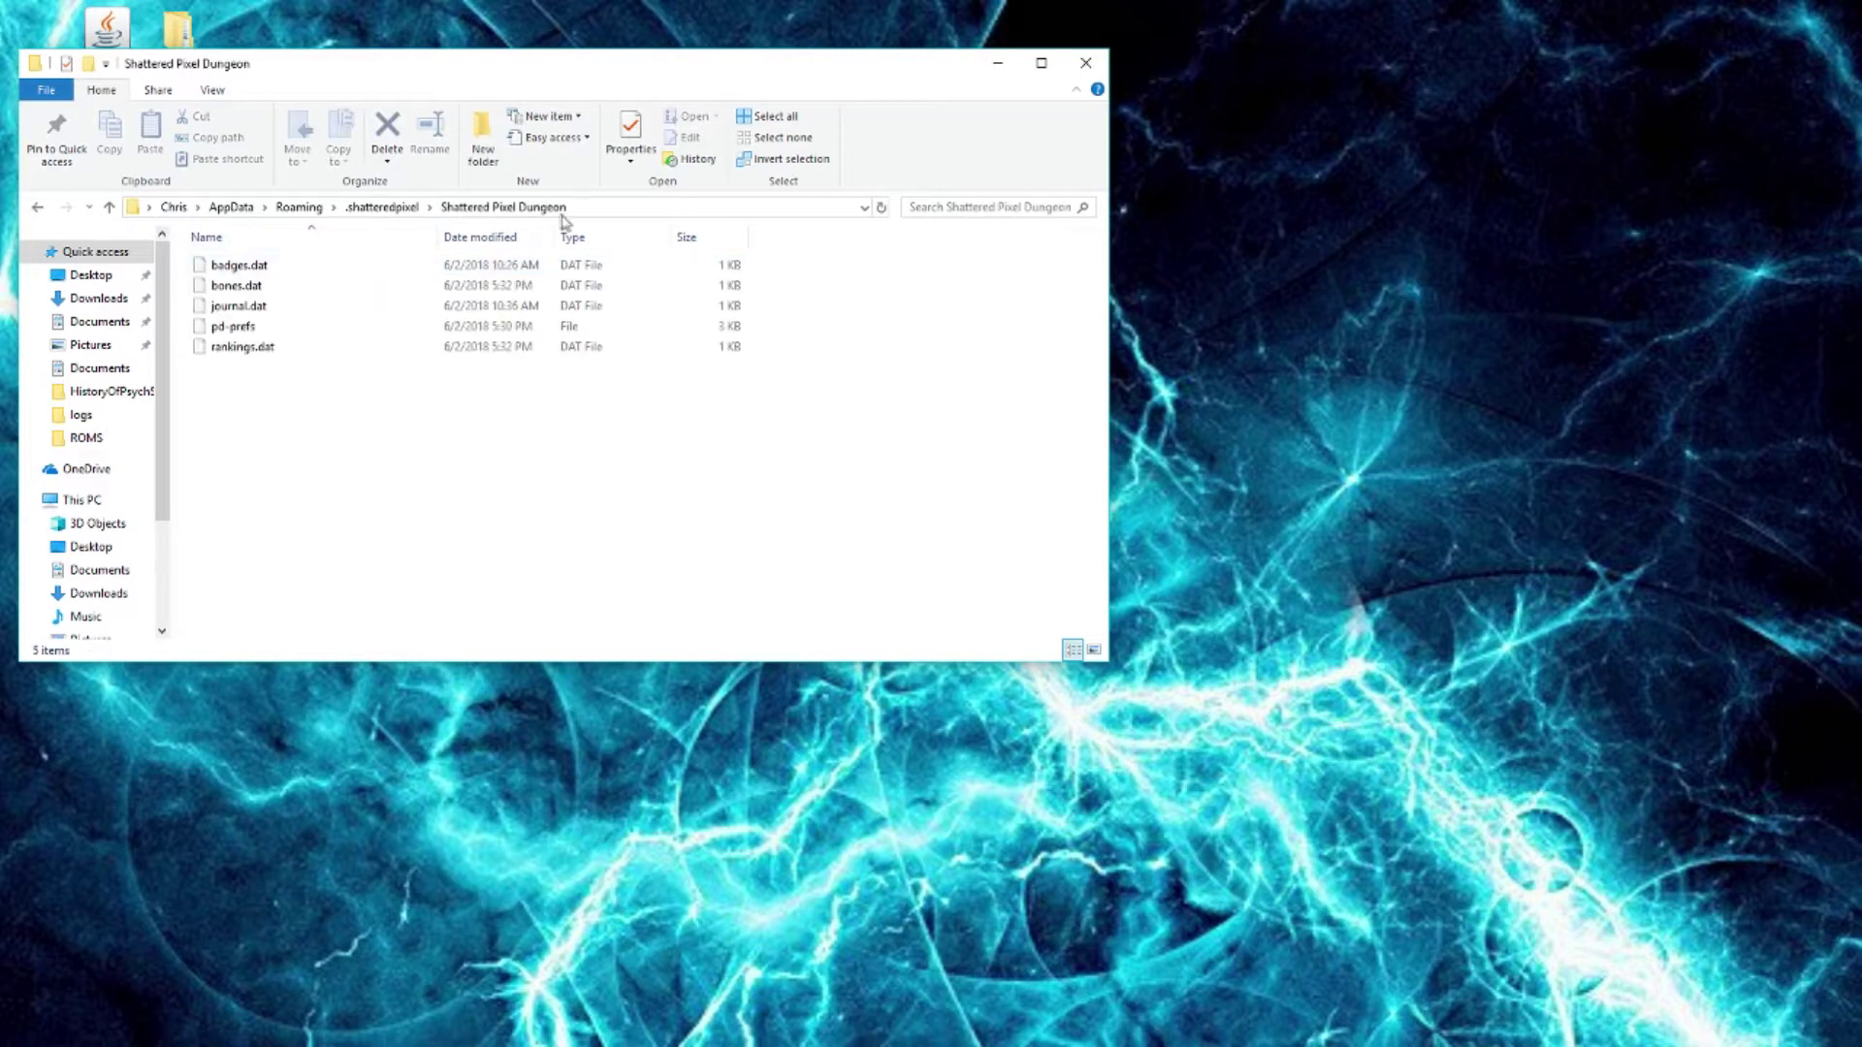
Review the five save files, move the Explorer window right and launch Shattered Pixel Dungeon.
left_click_drag(365, 485, 311, 443)
left_click_drag(617, 449, 184, 233)
left_click(586, 457)
left_click_drag(392, 84, 756, 96)
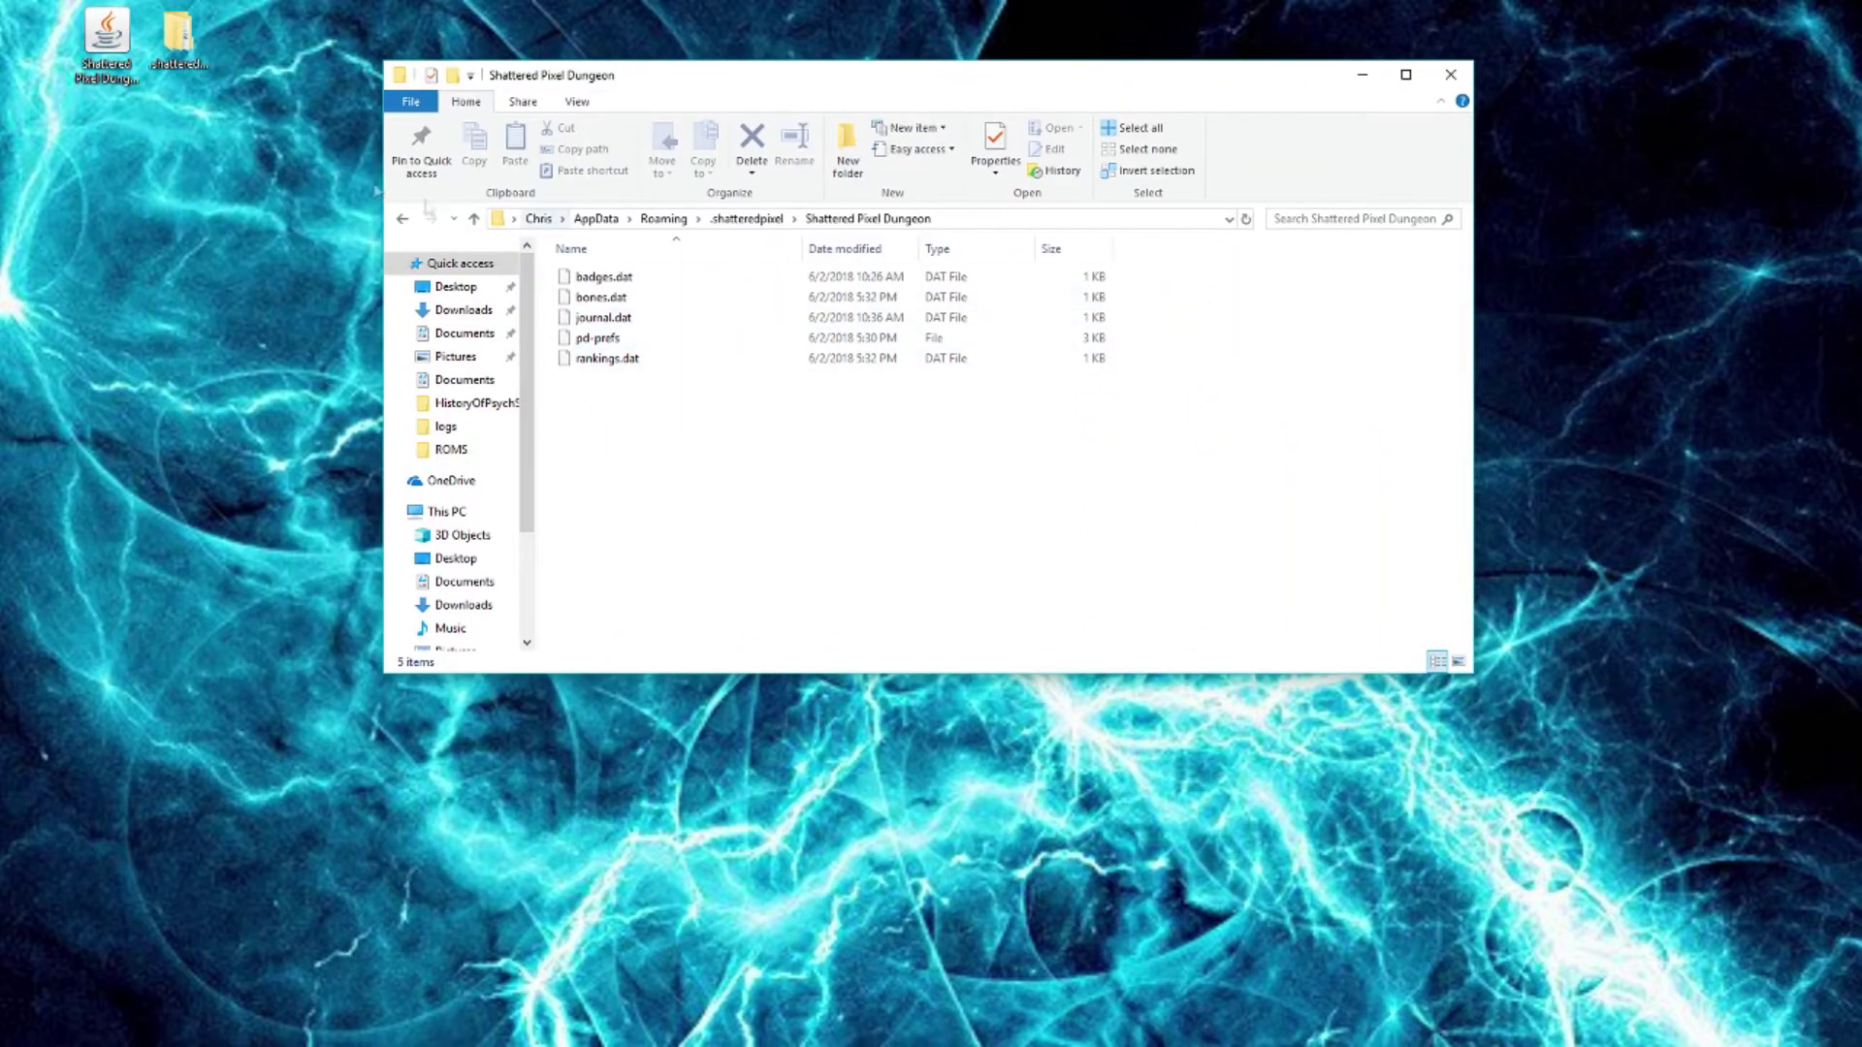
double_click(111, 48)
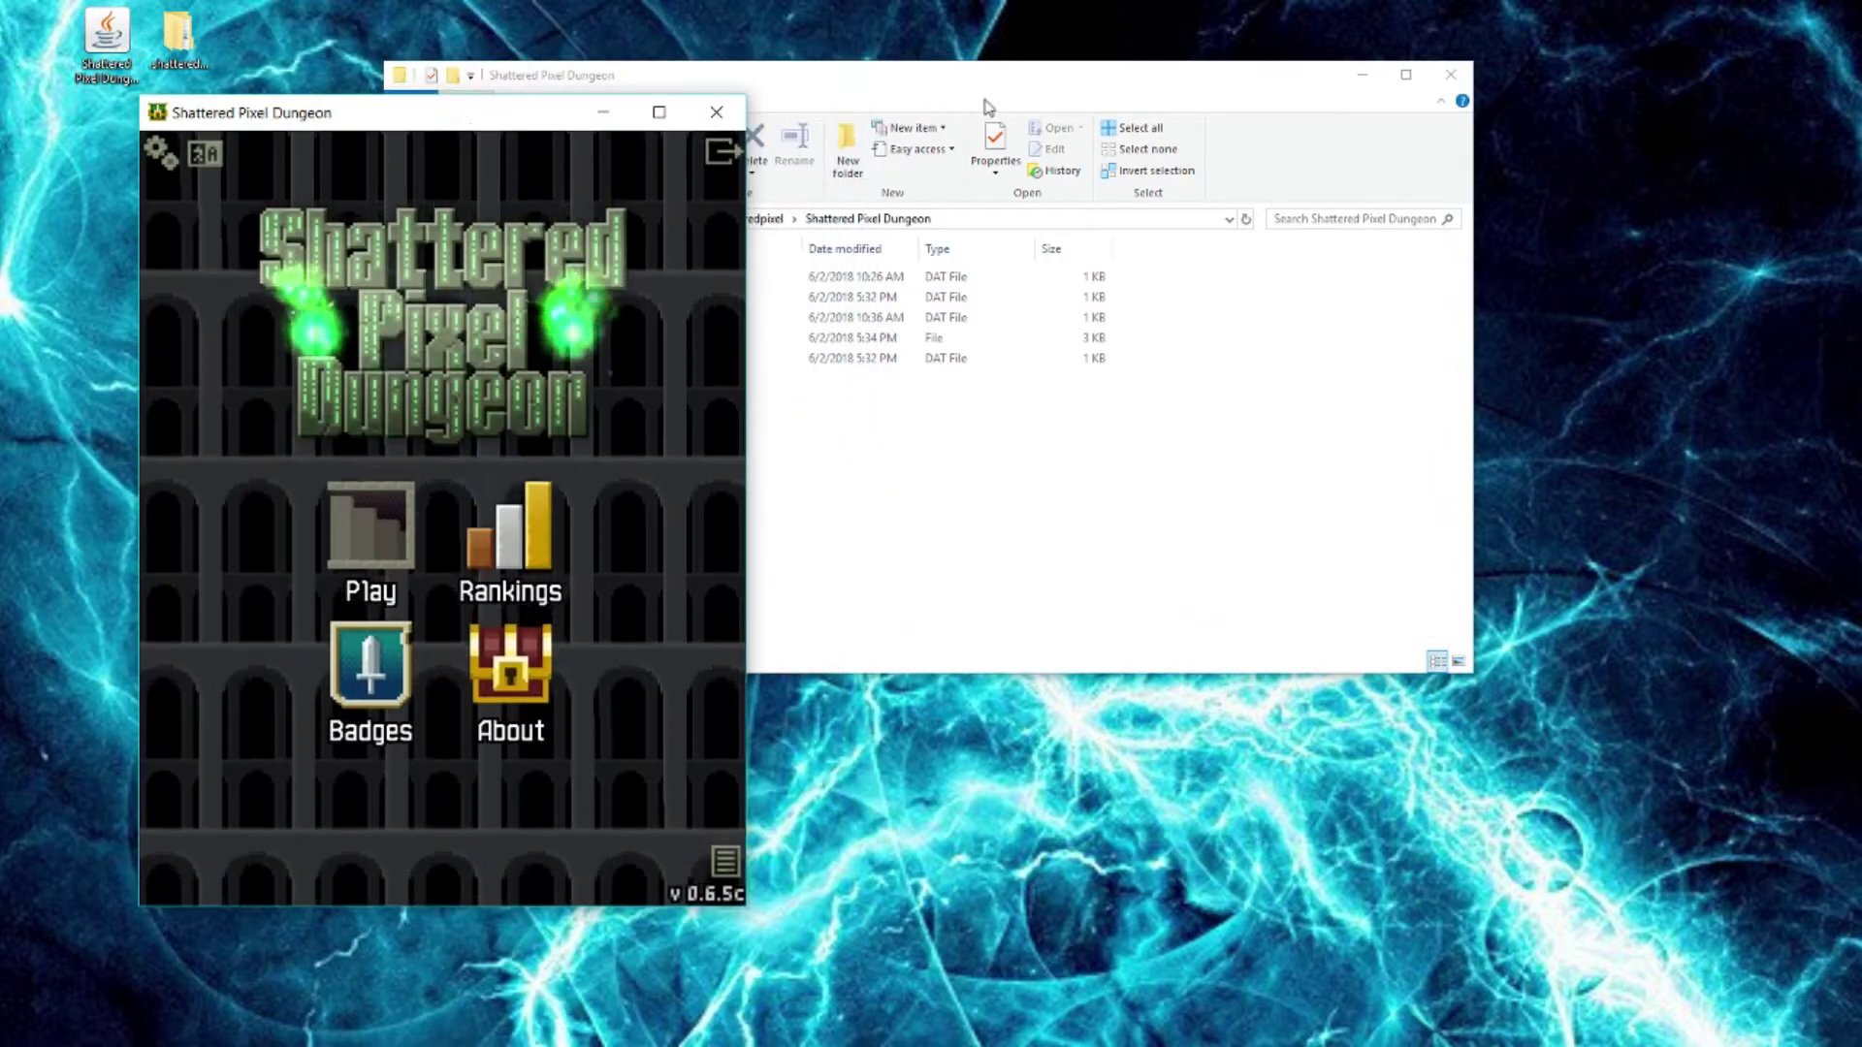
Arrange the Explorer and game windows so both are visible side by side.
left_click(1216, 64)
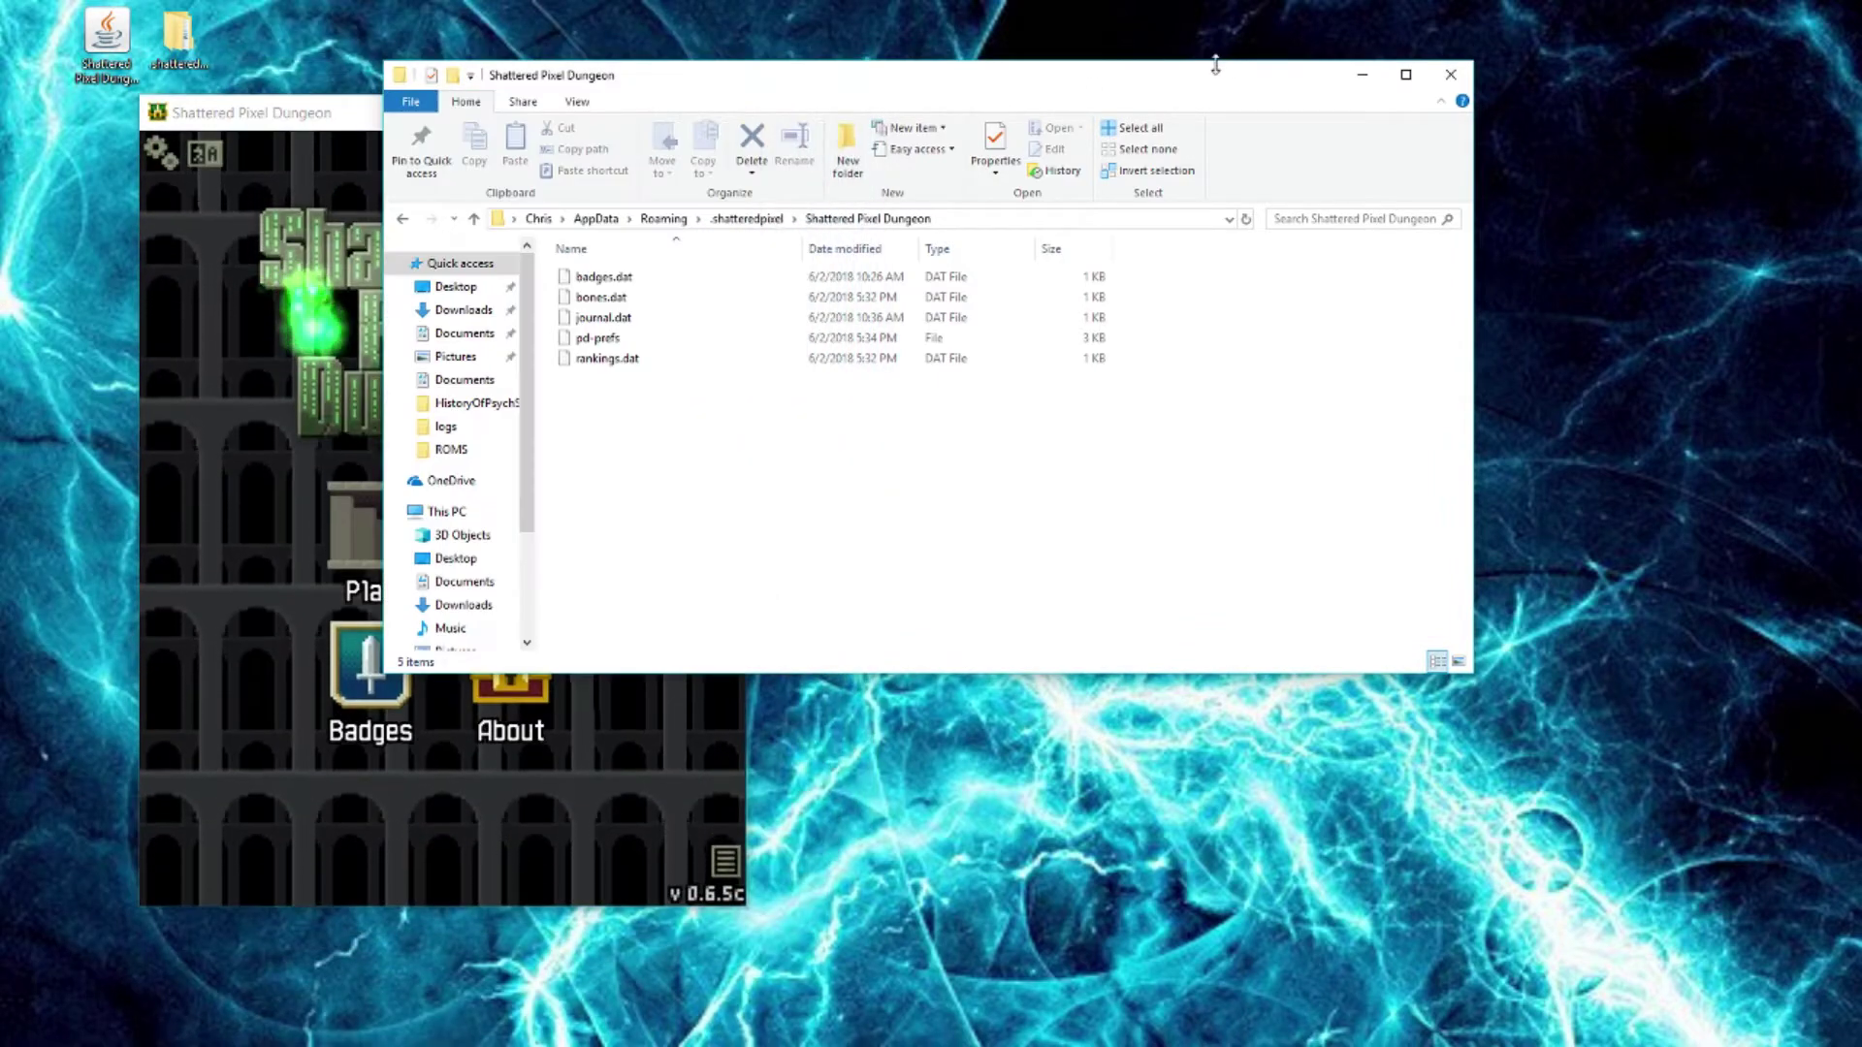
left_click_drag(1216, 64, 1551, 53)
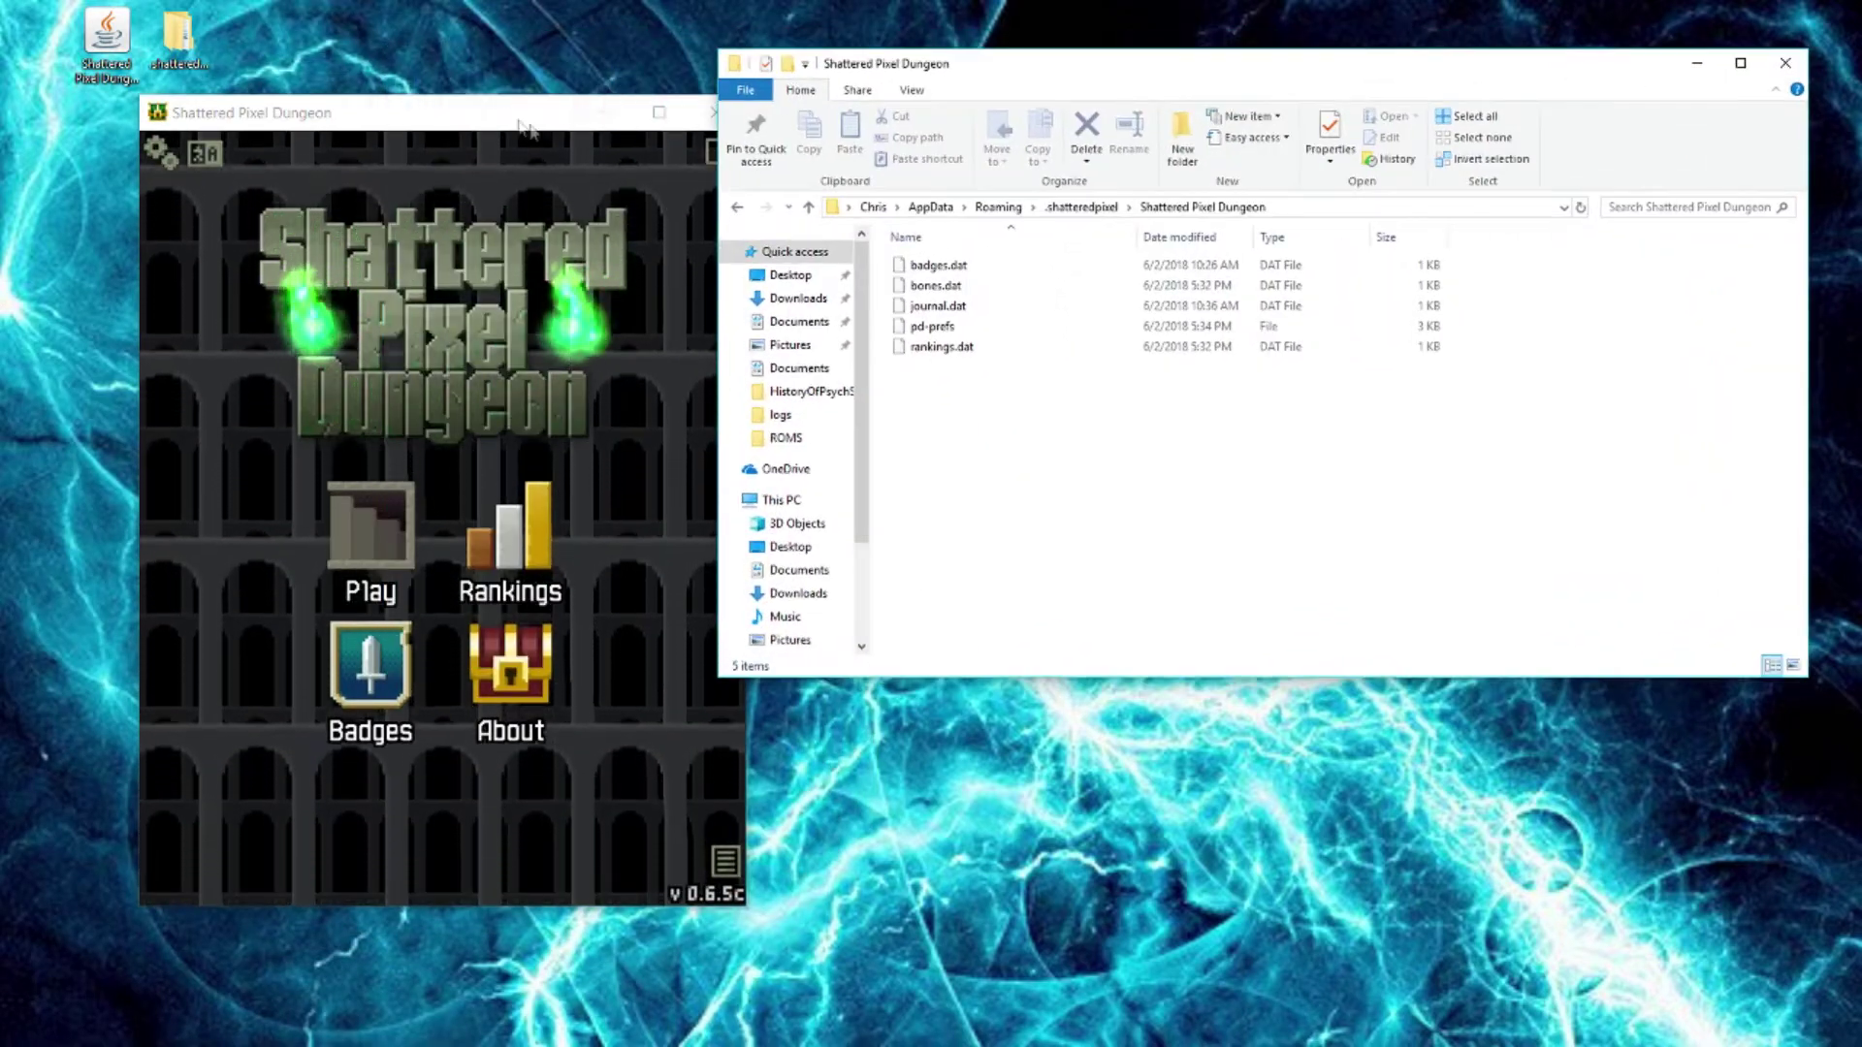
left_click_drag(529, 129, 470, 84)
Start a new game as the Rogue and skip the intro story.
left_click(315, 485)
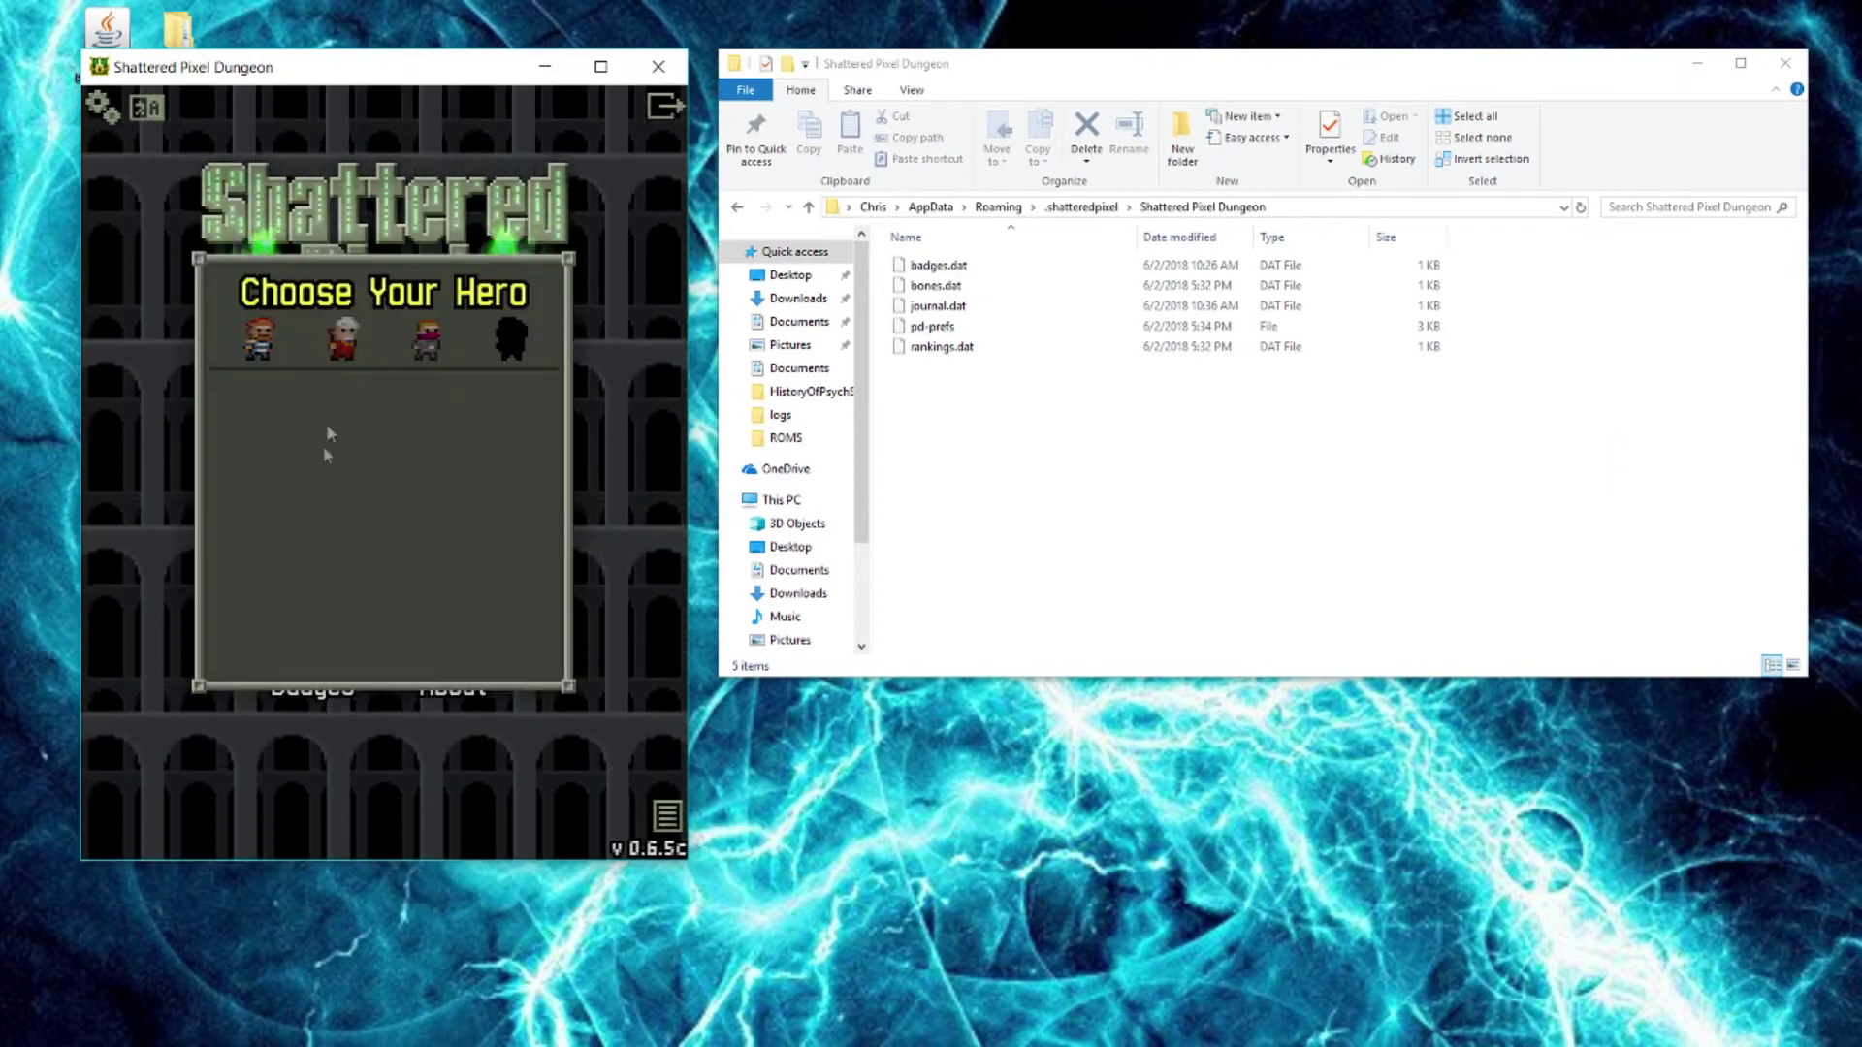
left_click(429, 341)
left_click(328, 648)
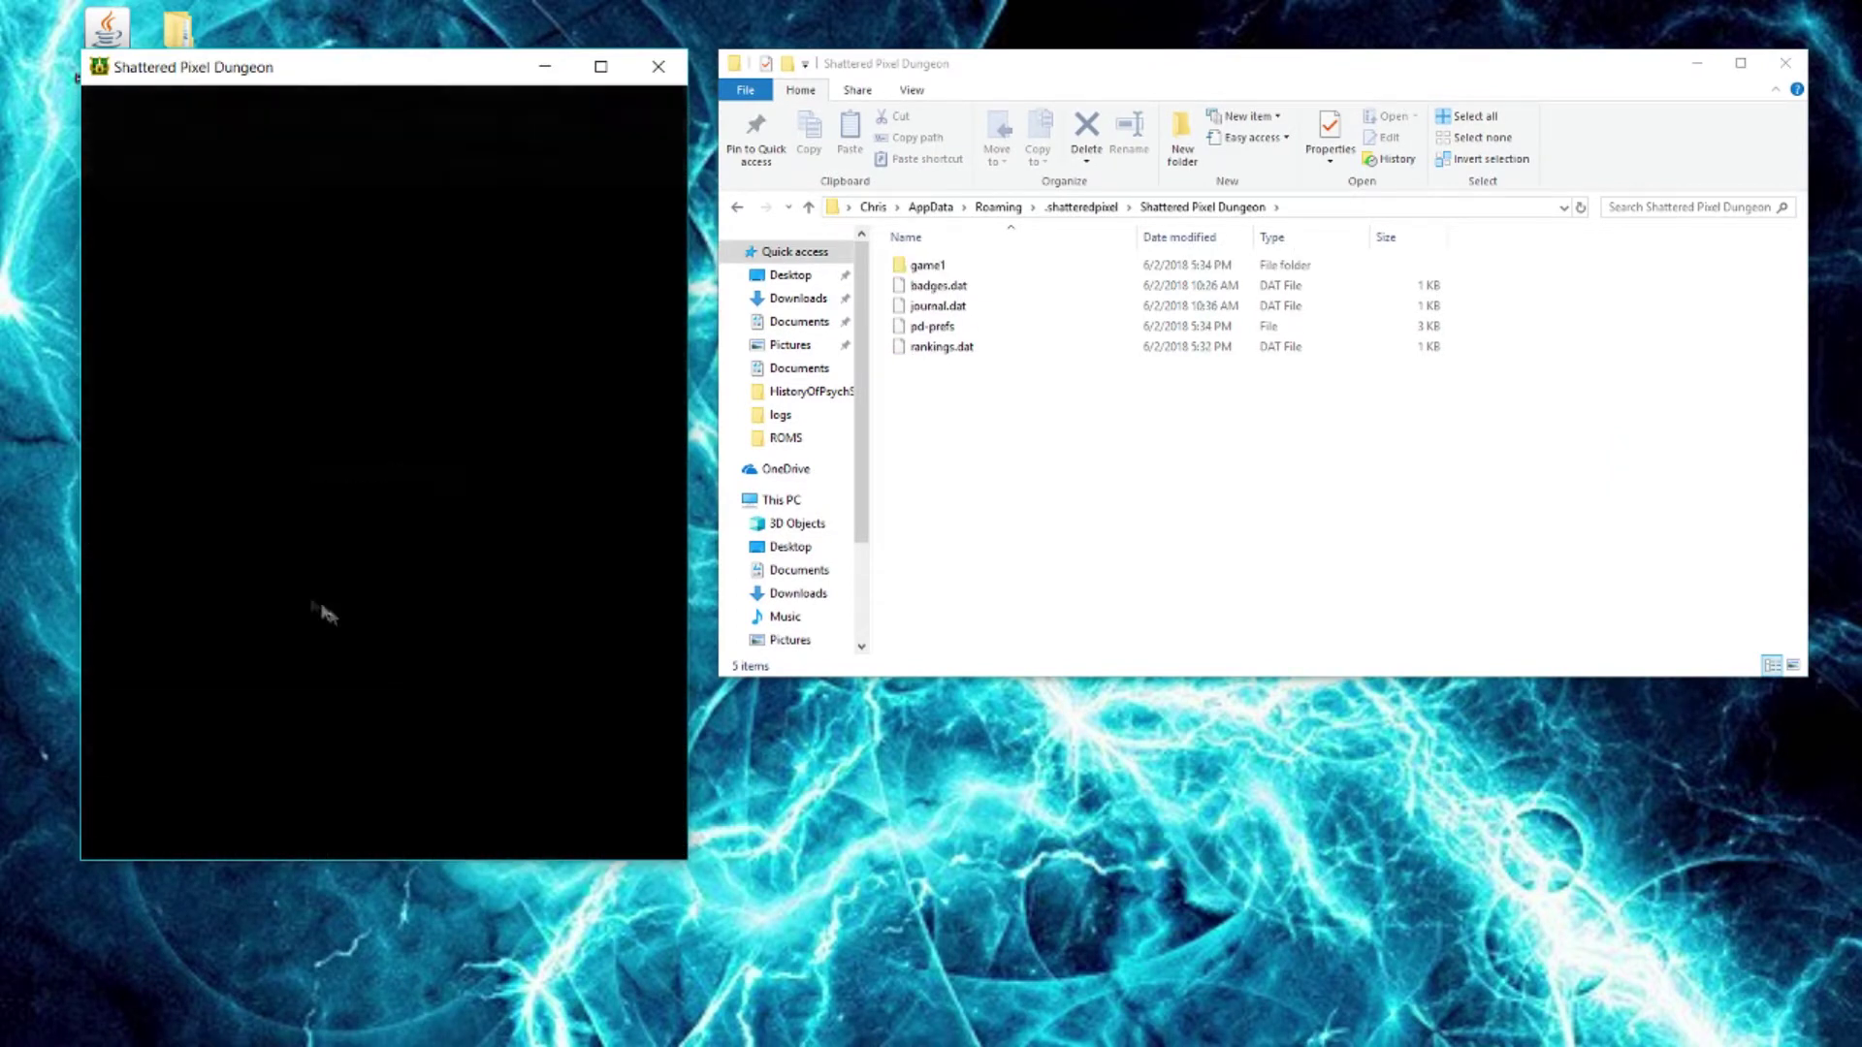
key("Escape")
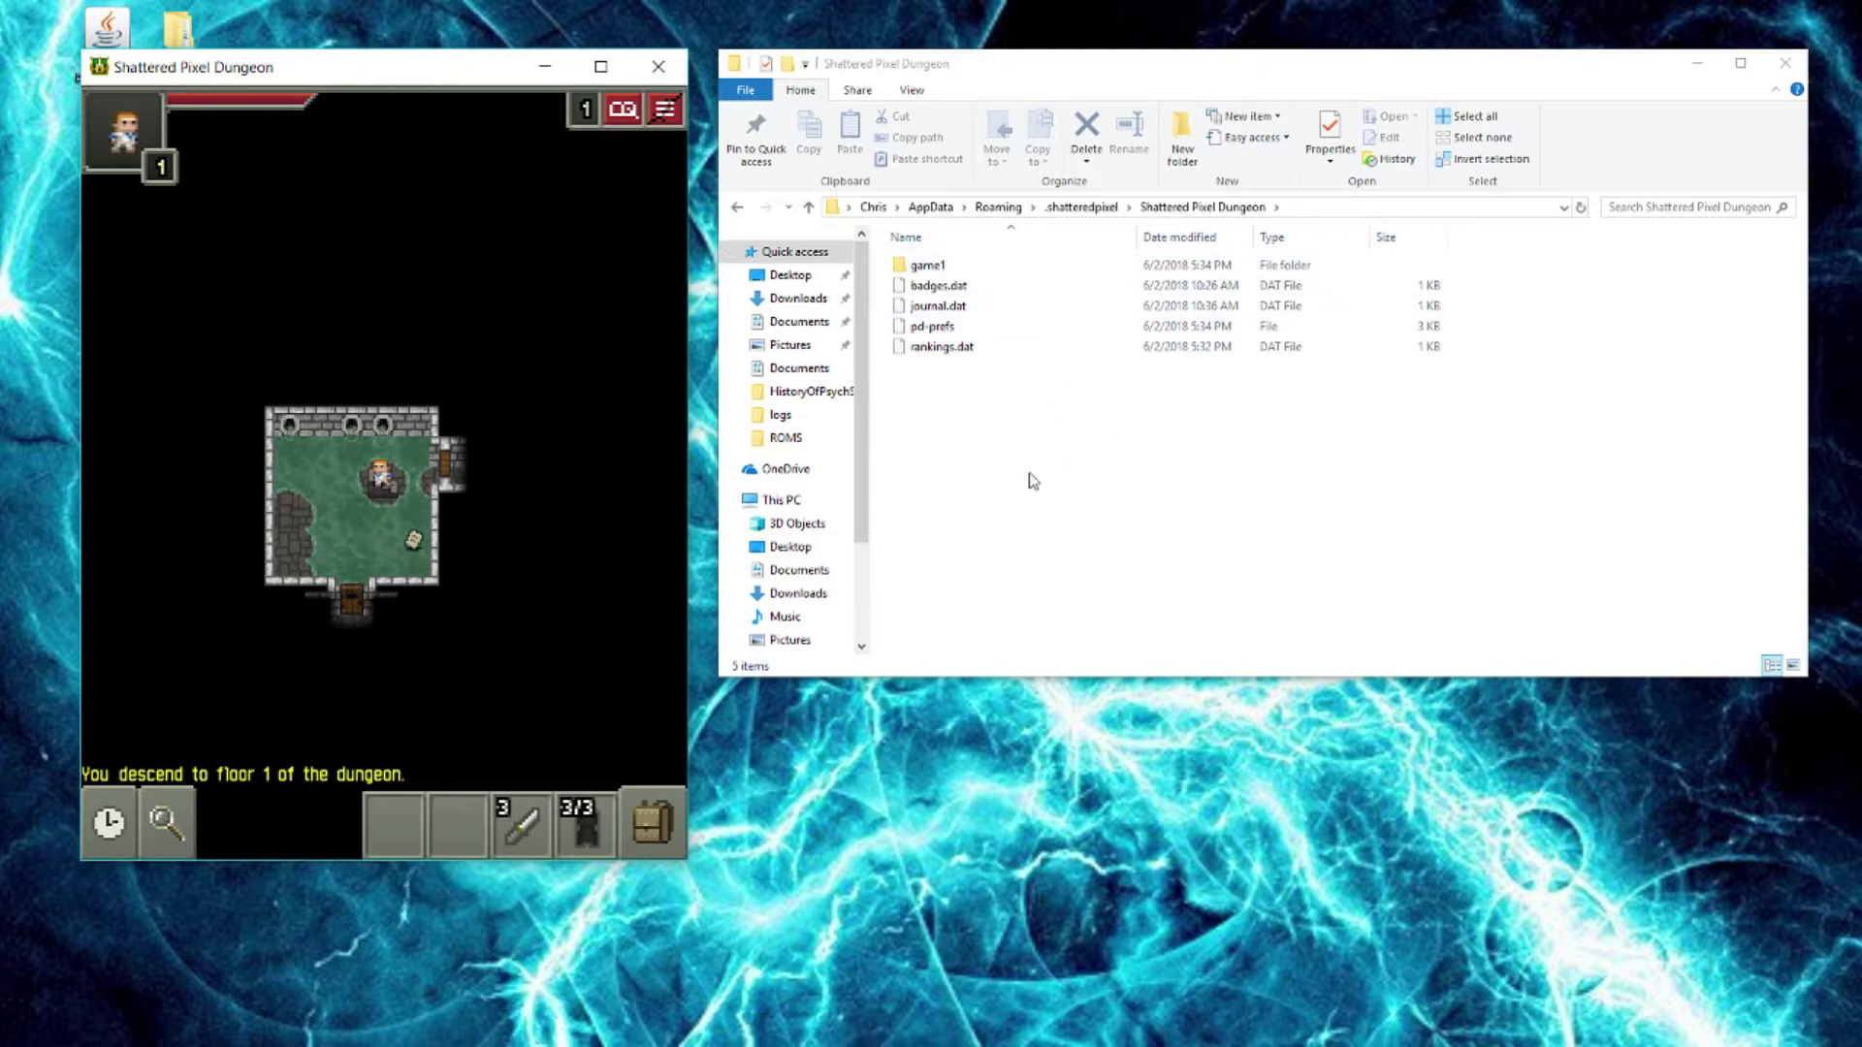
In game1, rename game.dat to game.zip, accept the extension warning, and open it in WinRAR.
double_click(946, 269)
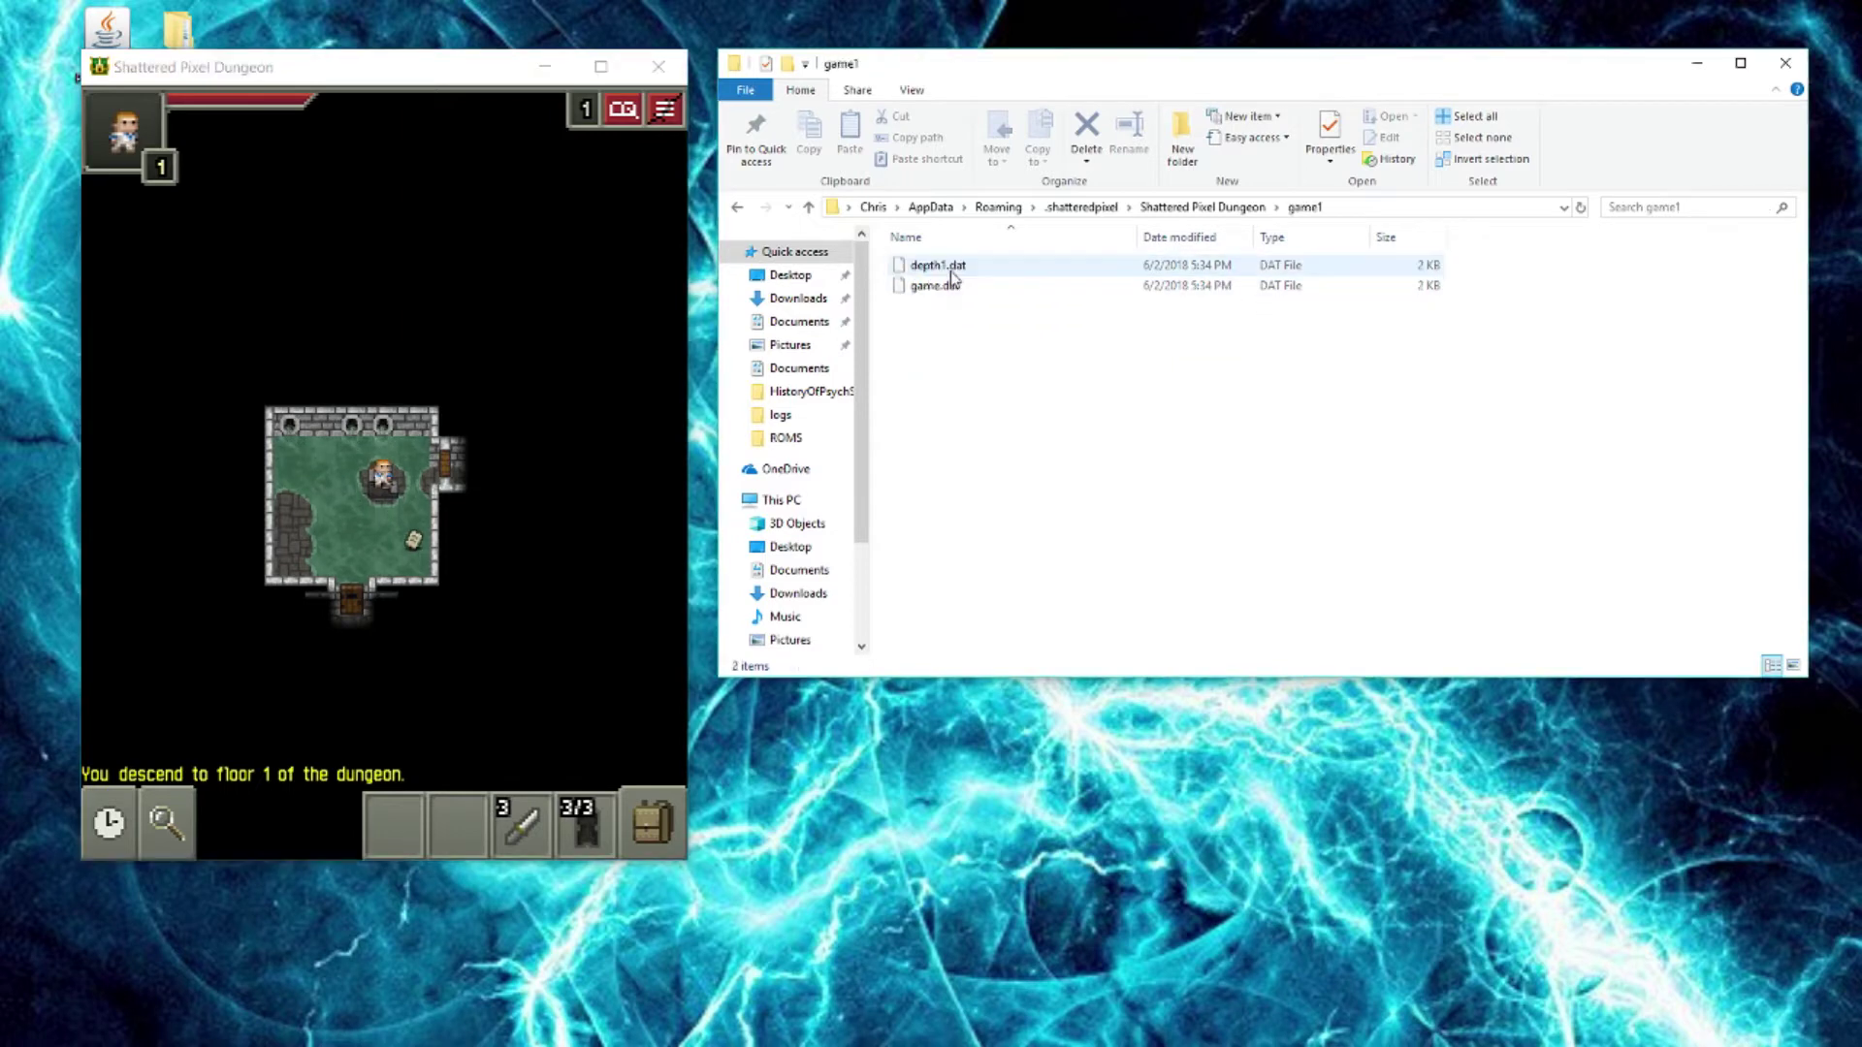
left_click(945, 289)
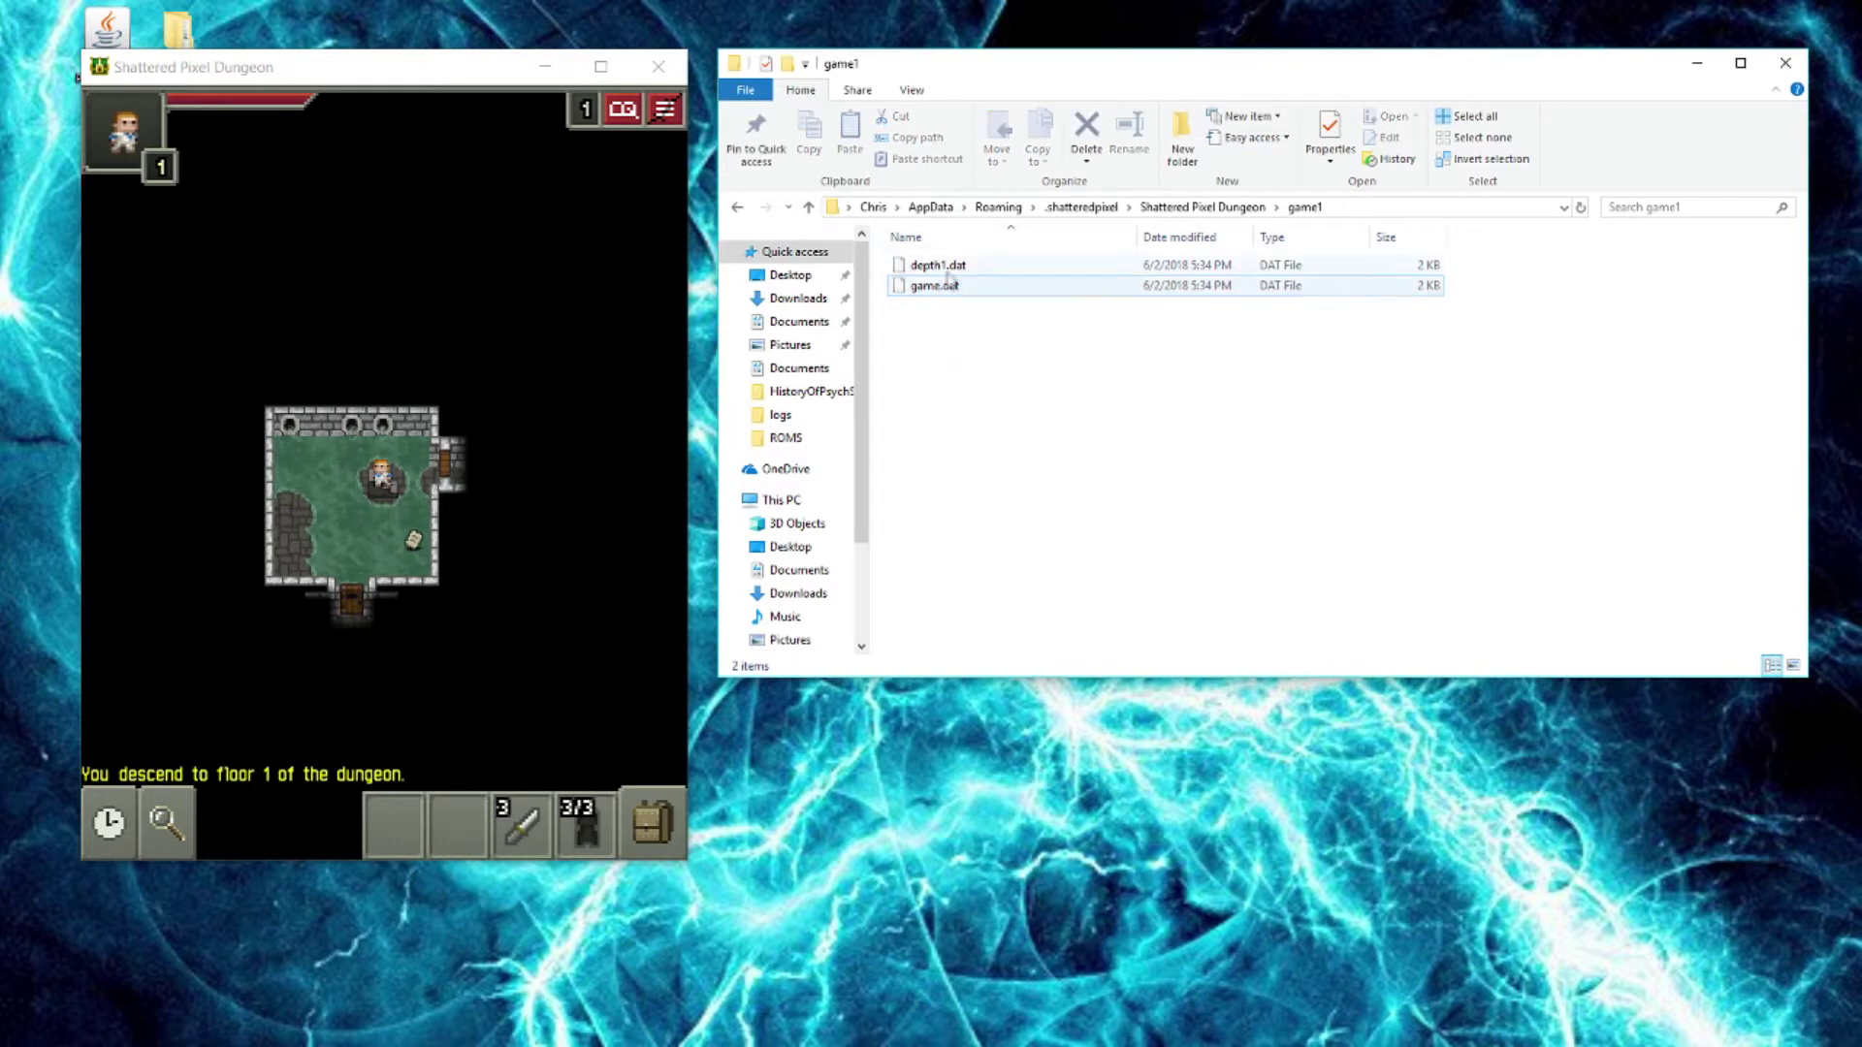
right_click(939, 296)
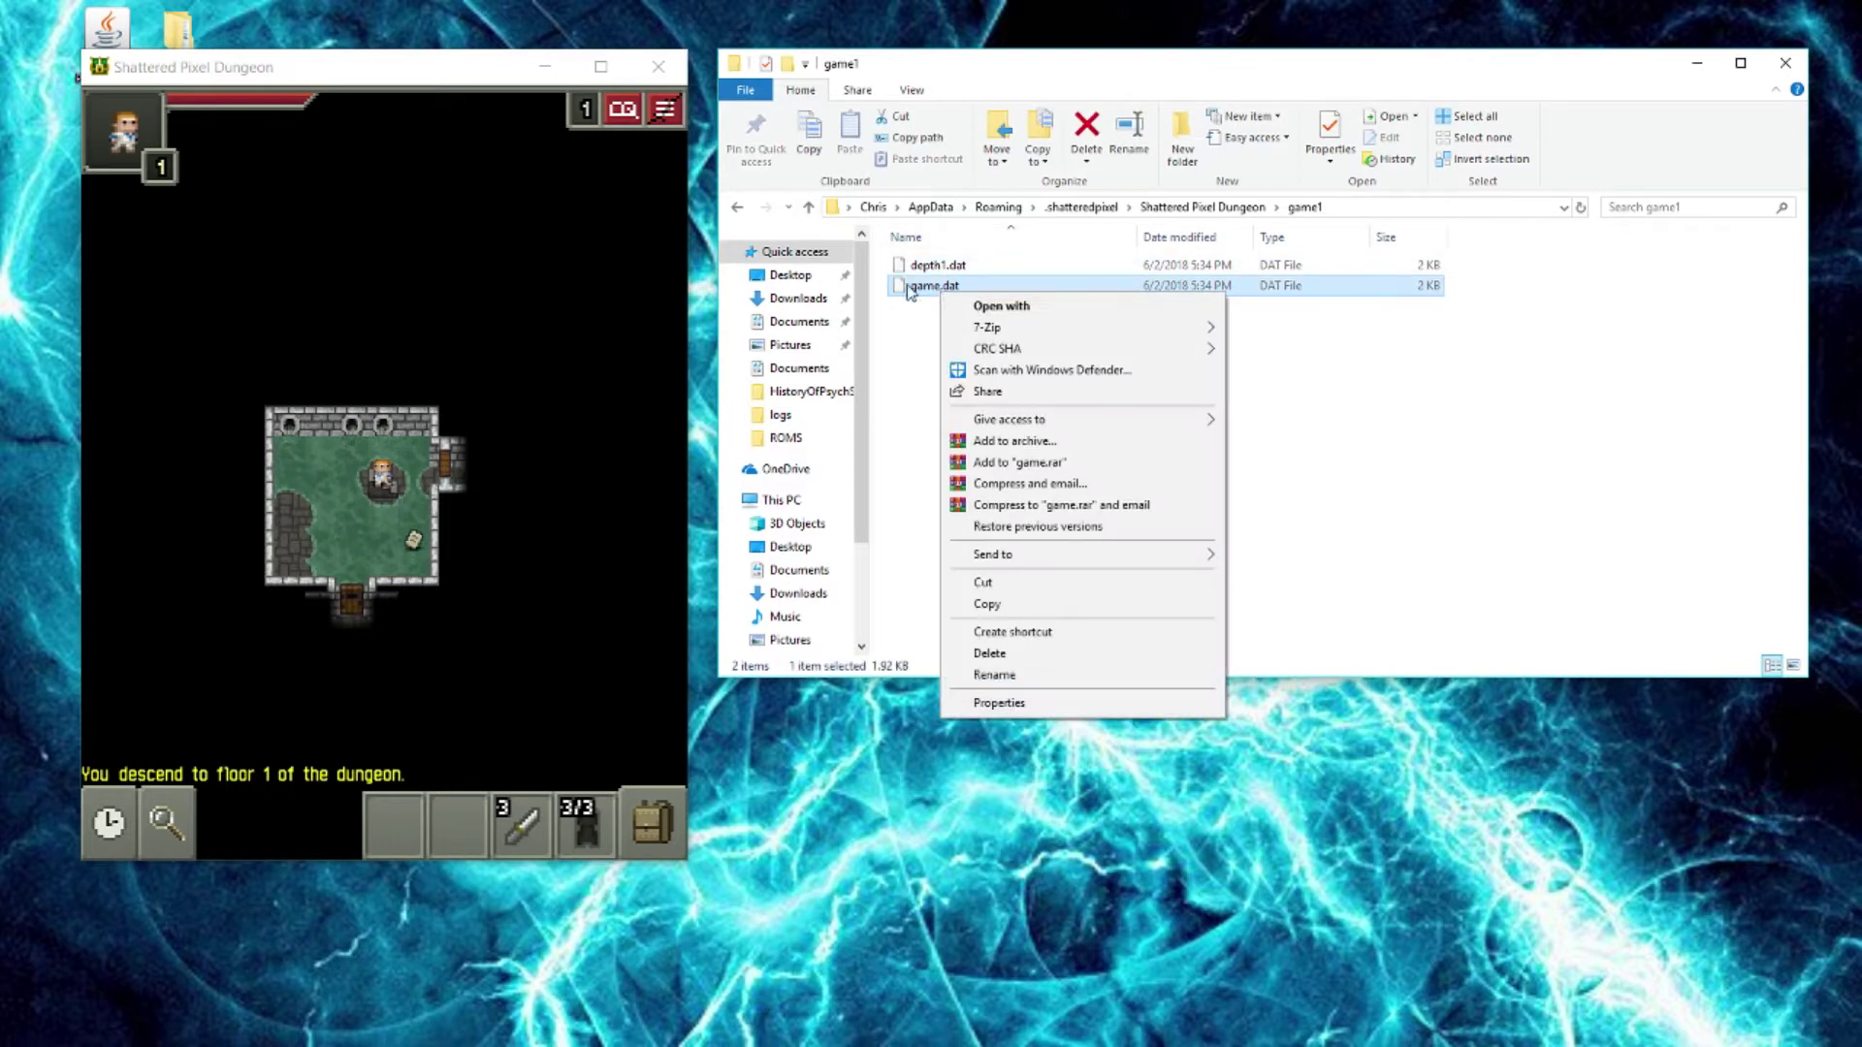
left_click(1049, 675)
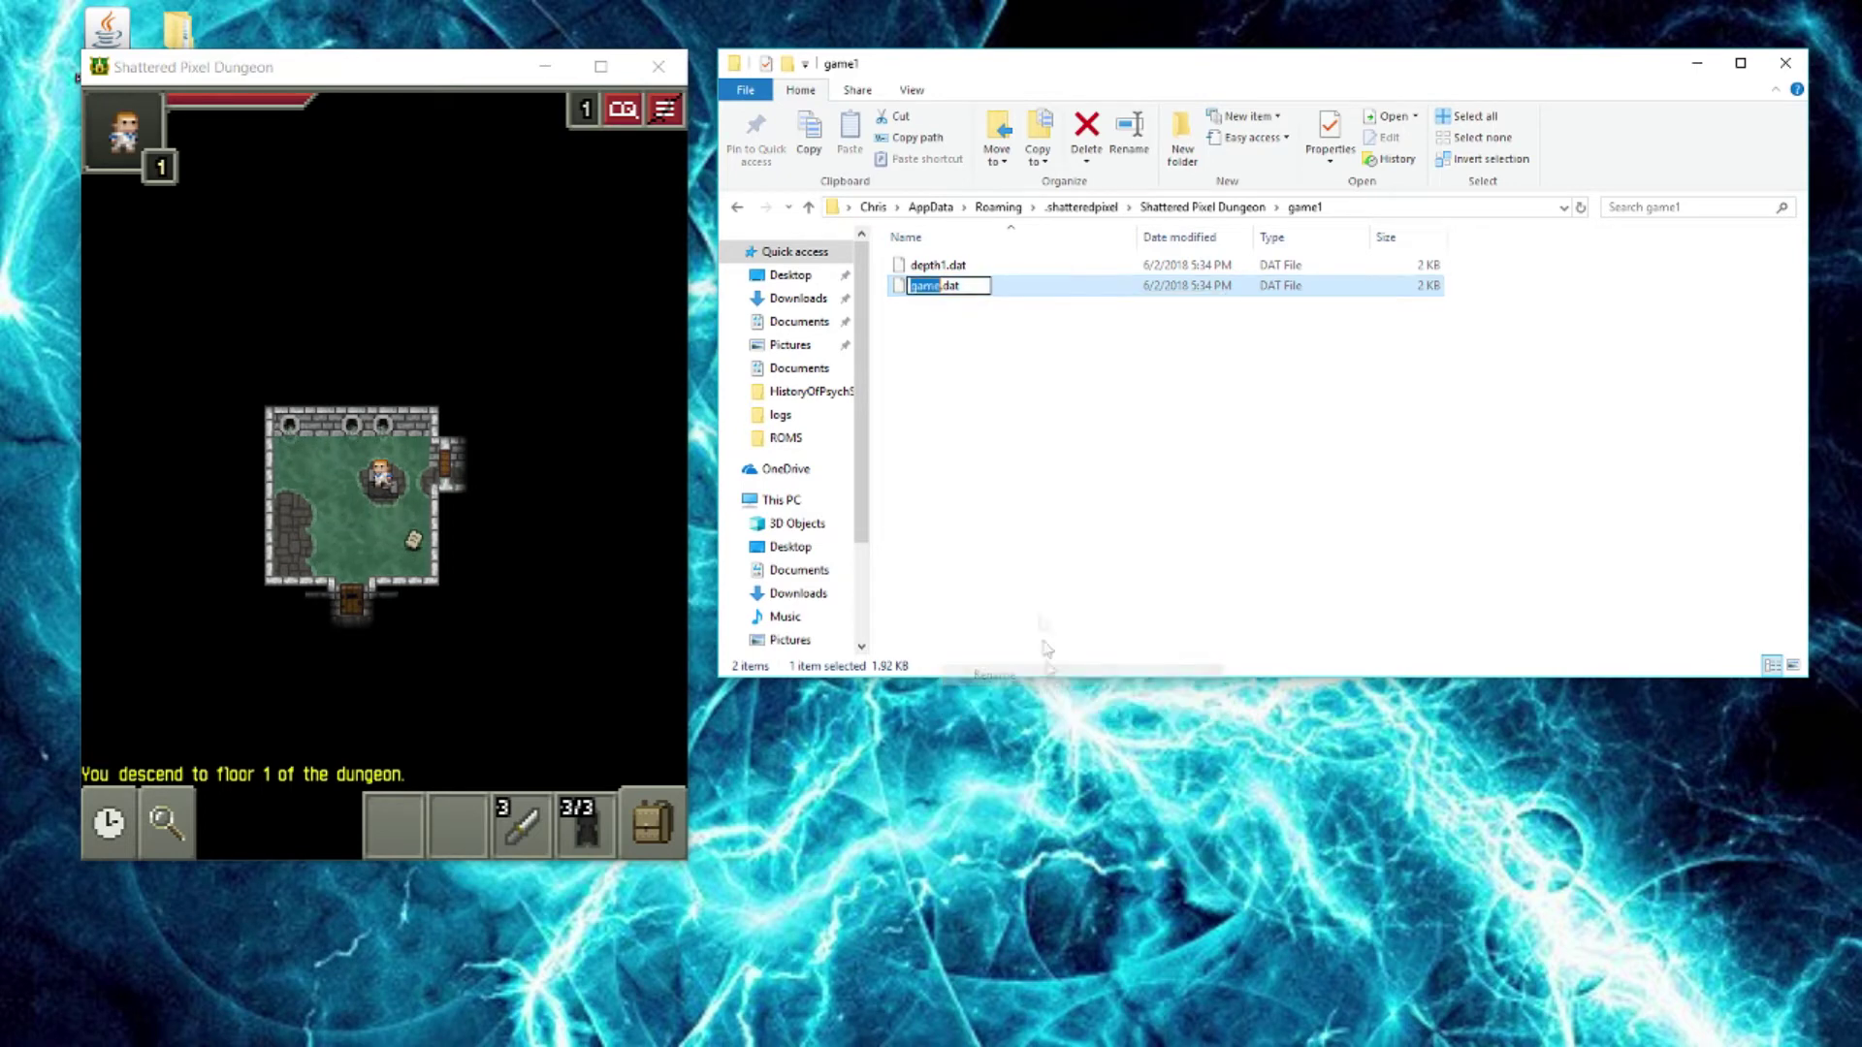
left_click(977, 285)
key("BackSpace")
key("BackSpace")
key("BackSpace")
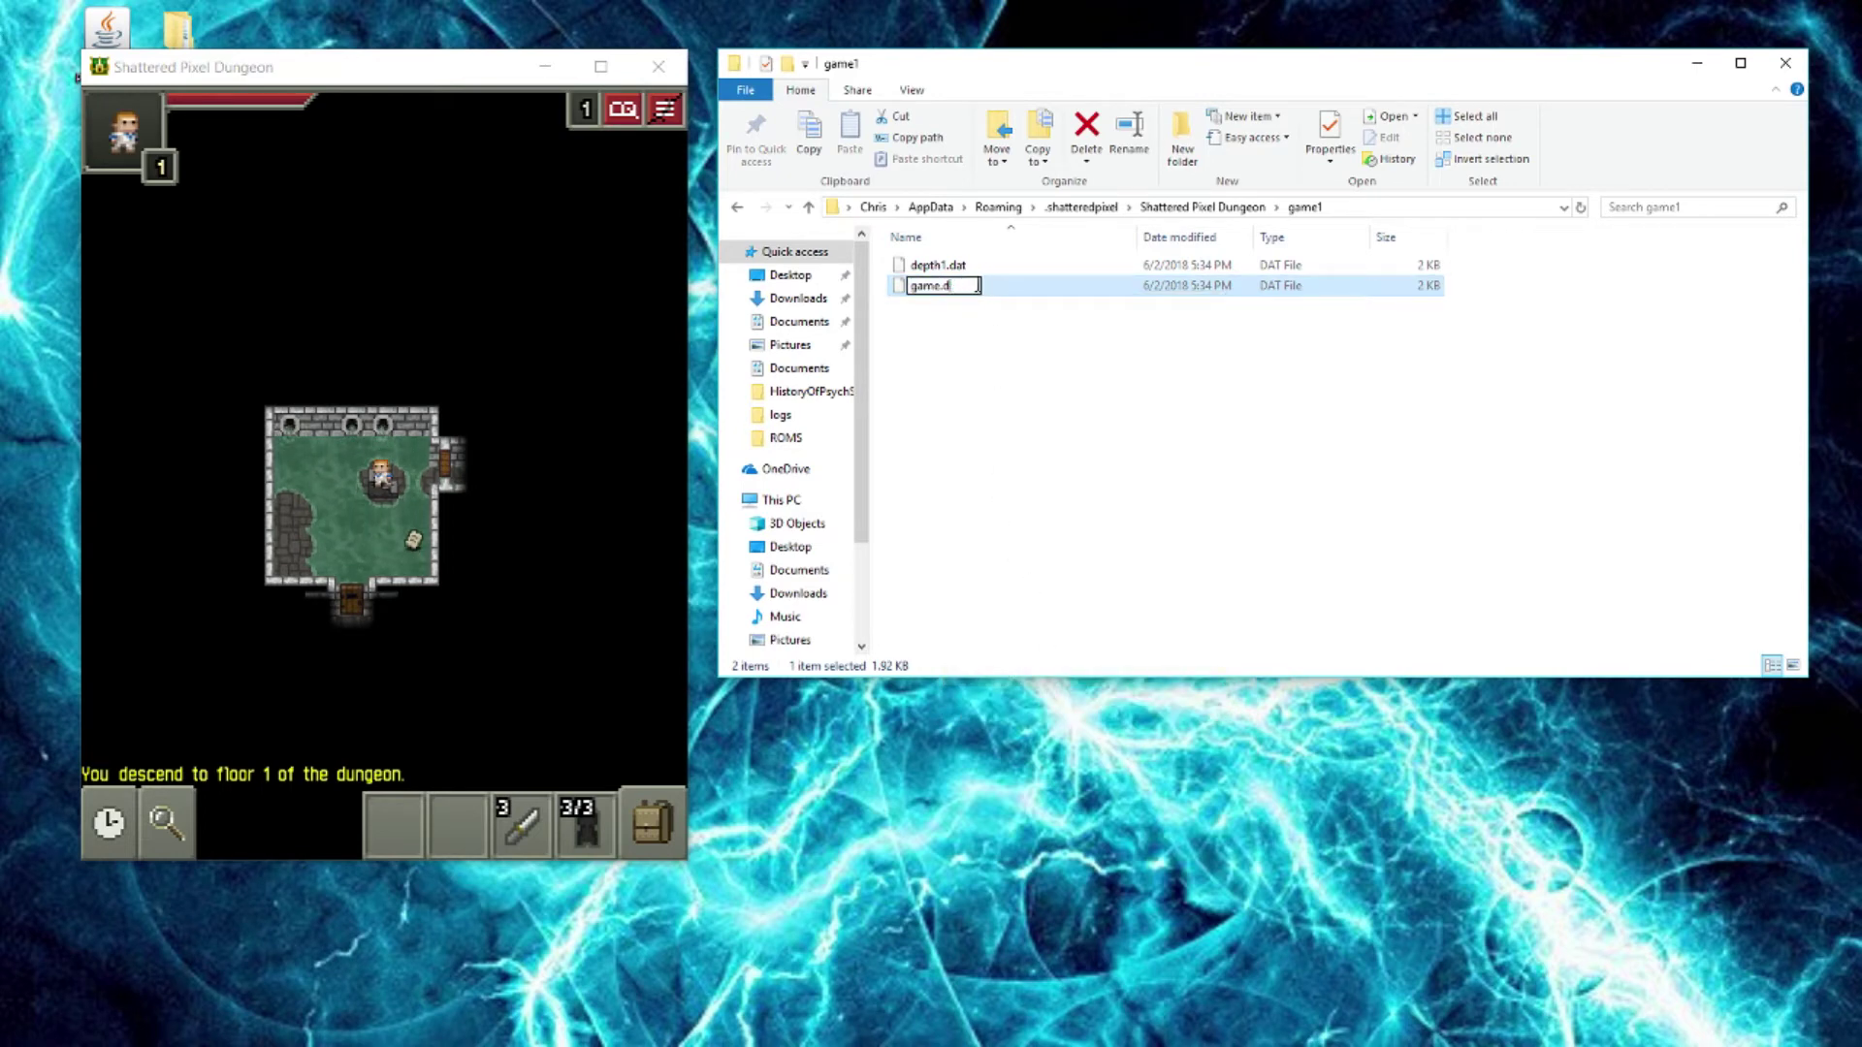
type("zip")
key("Return")
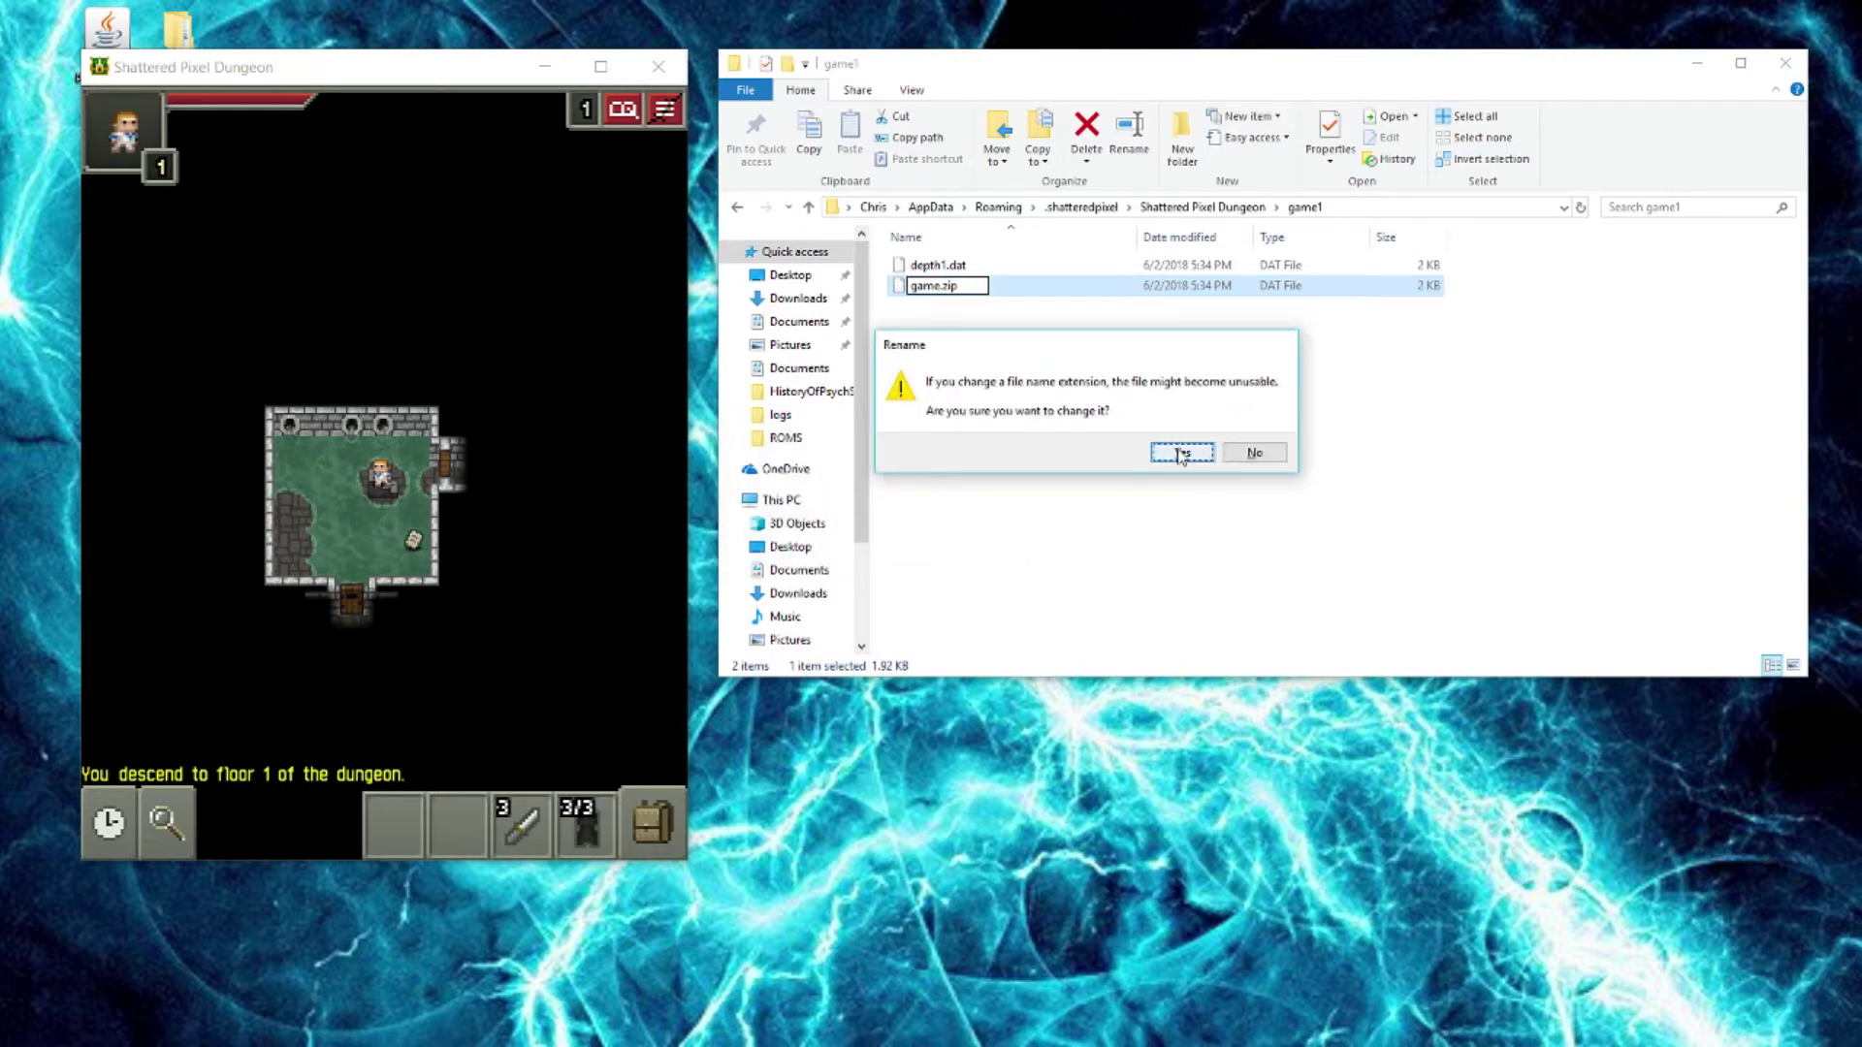
left_click(1181, 456)
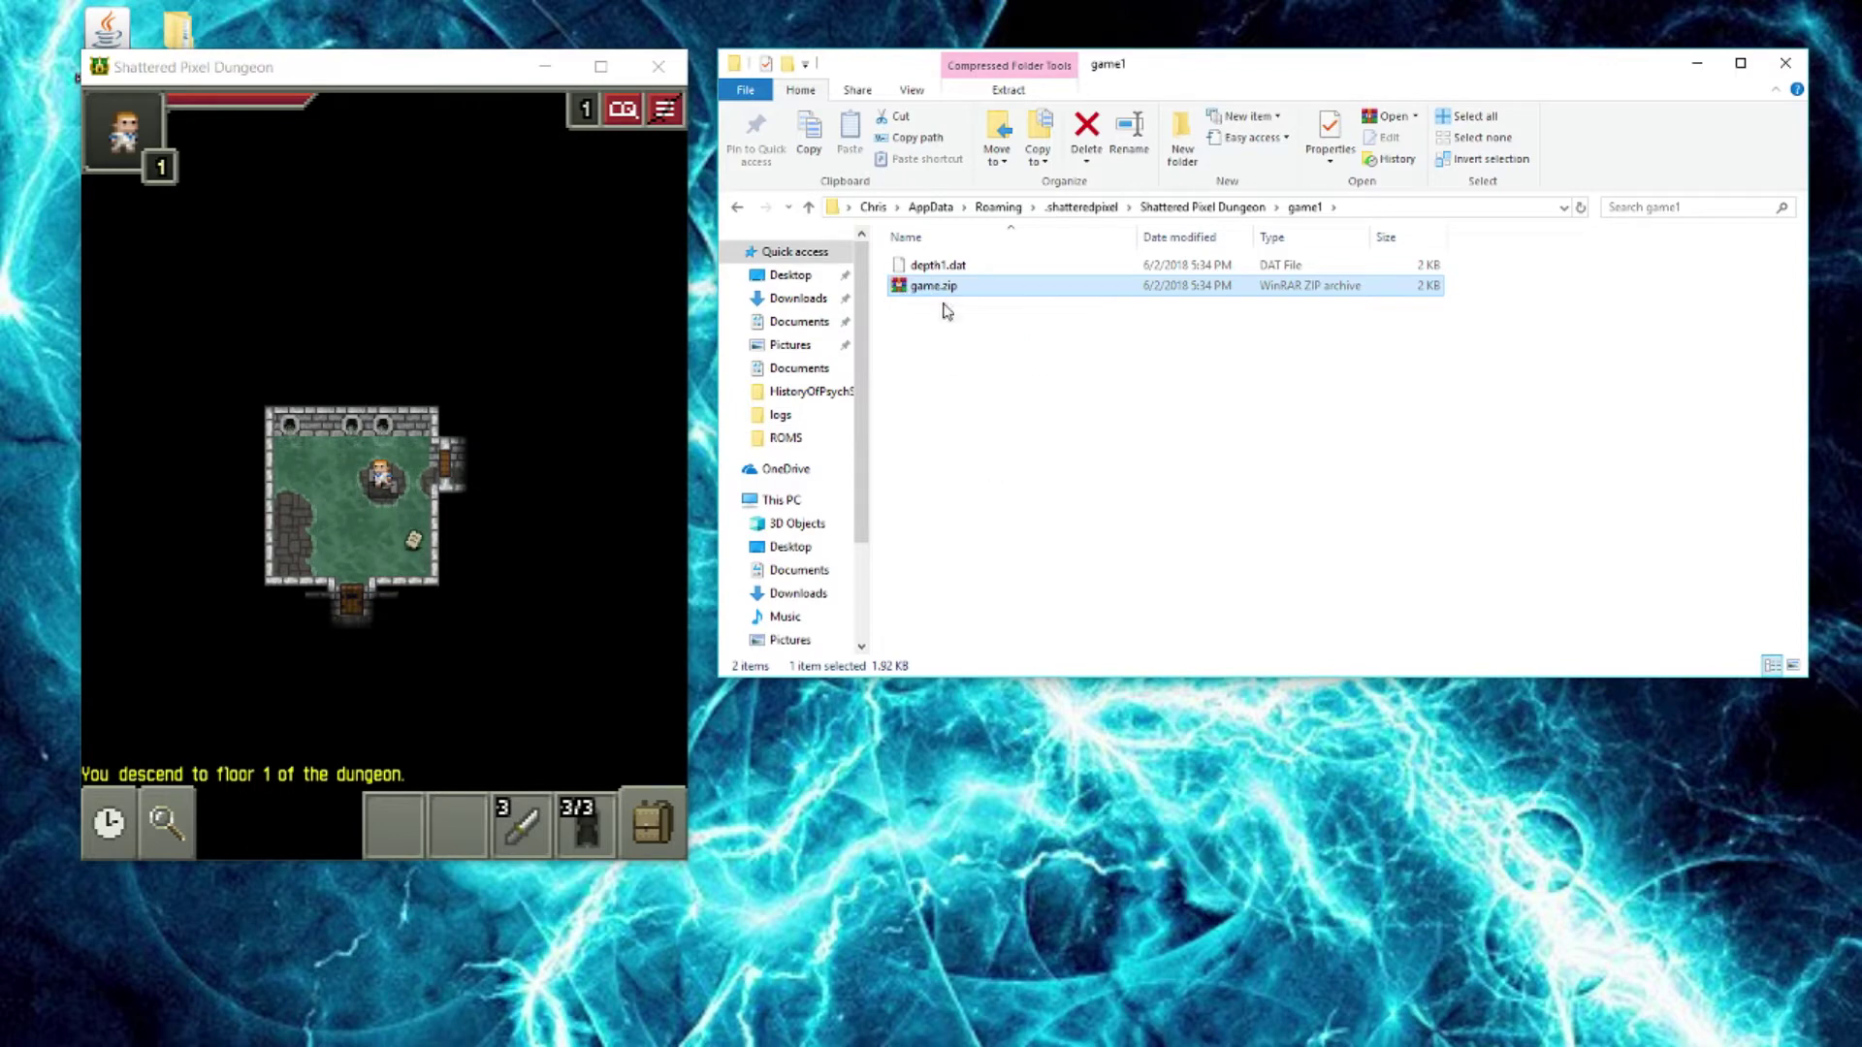
double_click(945, 287)
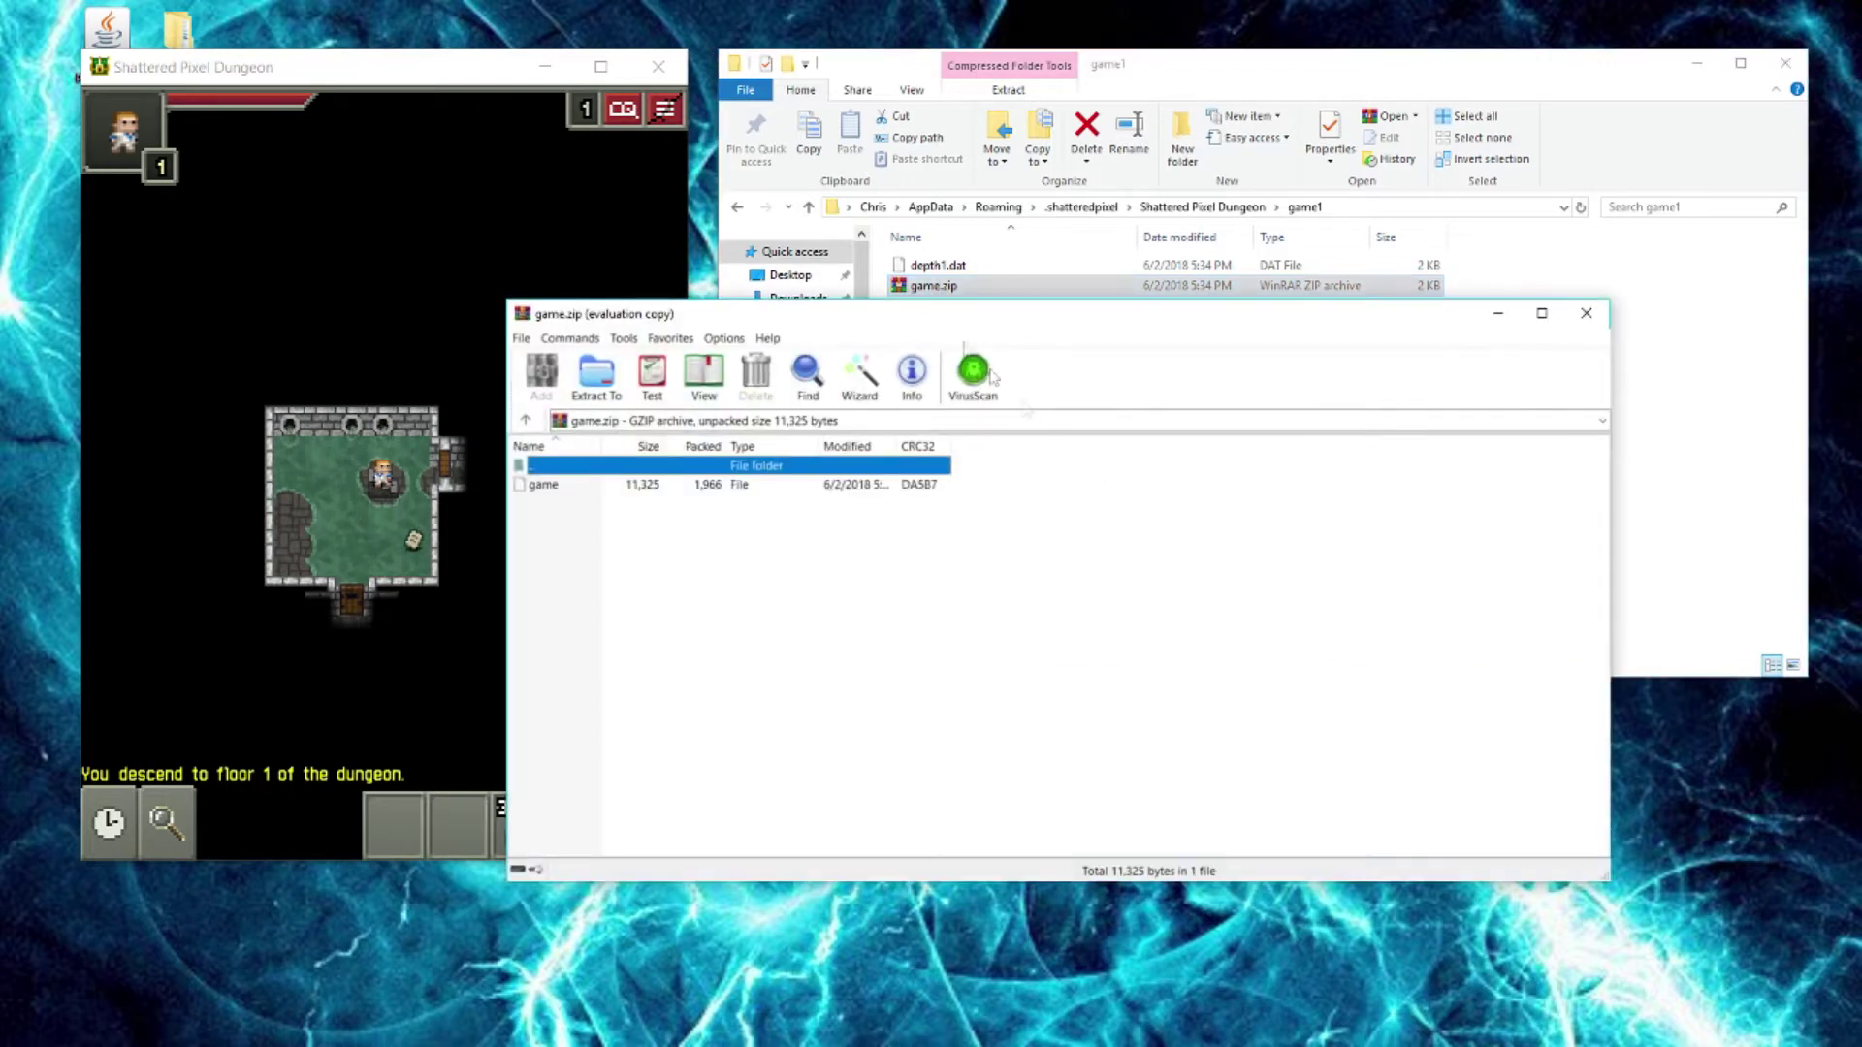
Drag the 'game' file from the WinRAR archive into the game1 folder, then close WinRAR.
left_click(603, 495)
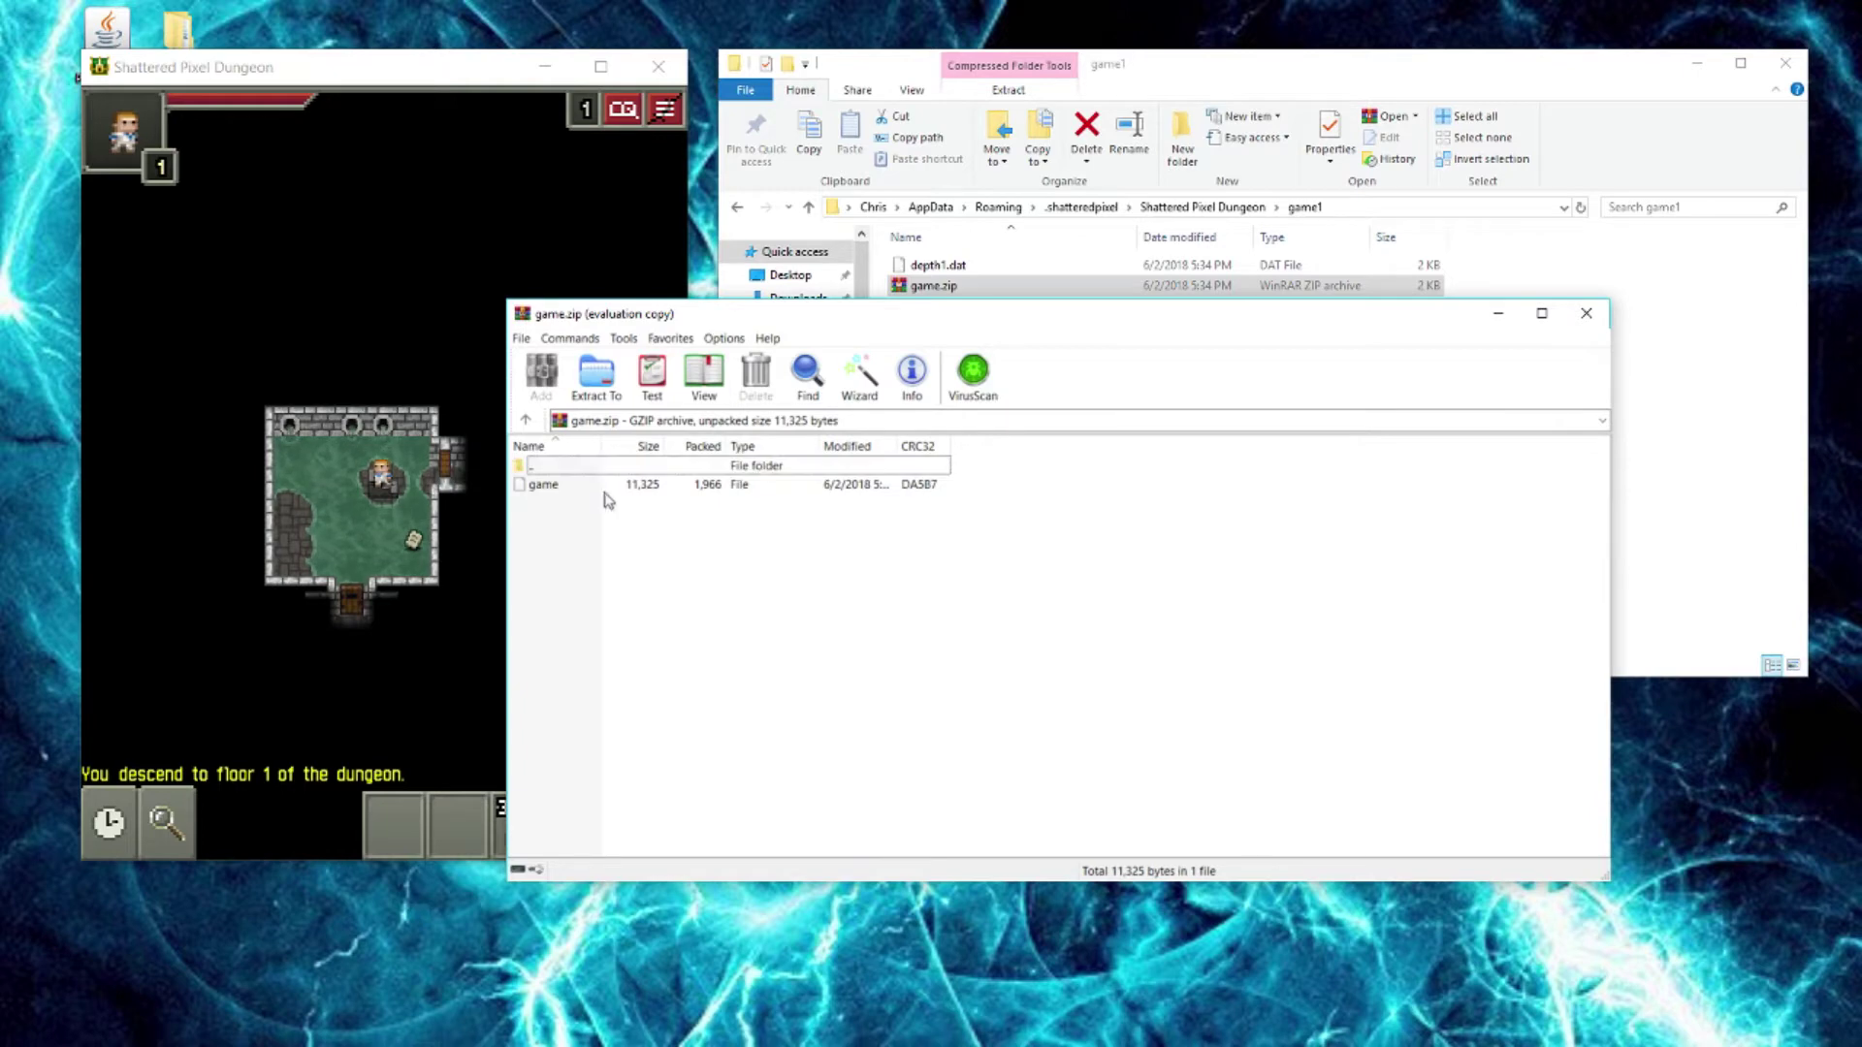
left_click_drag(844, 328, 462, 443)
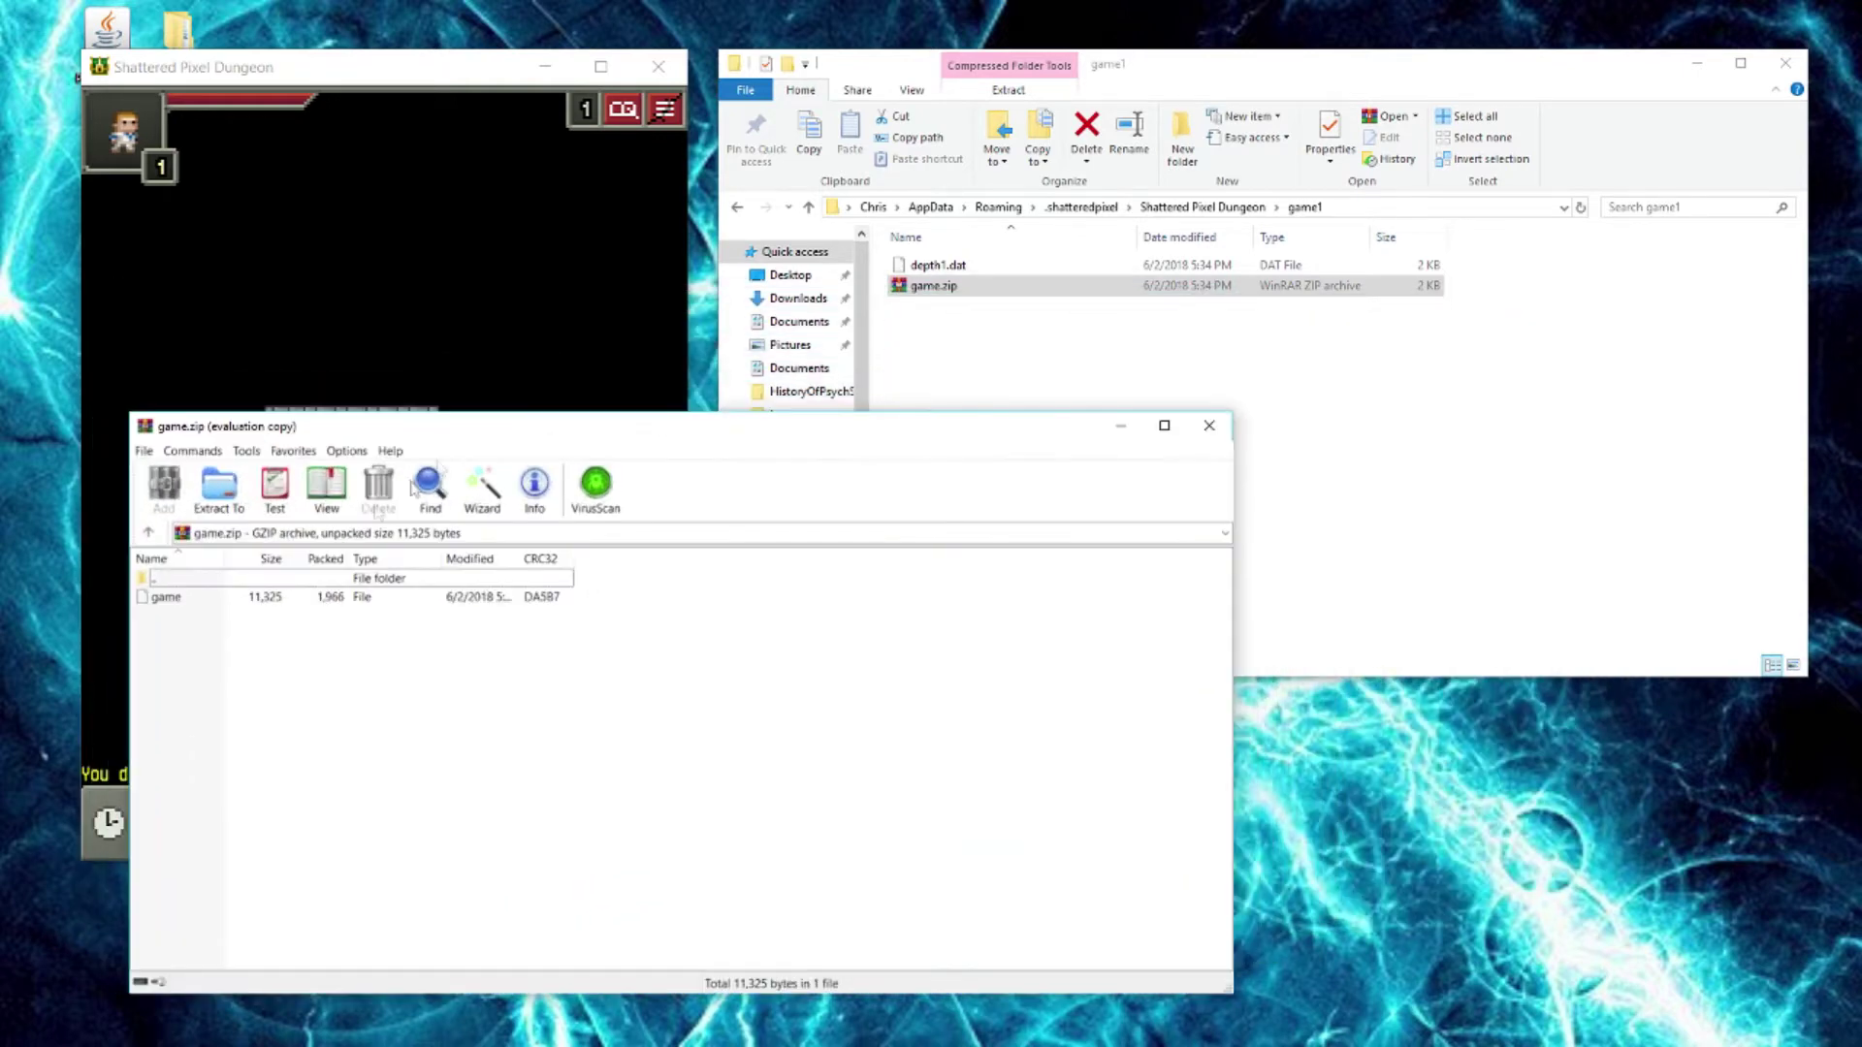
left_click(271, 597)
left_click_drag(262, 599, 989, 351)
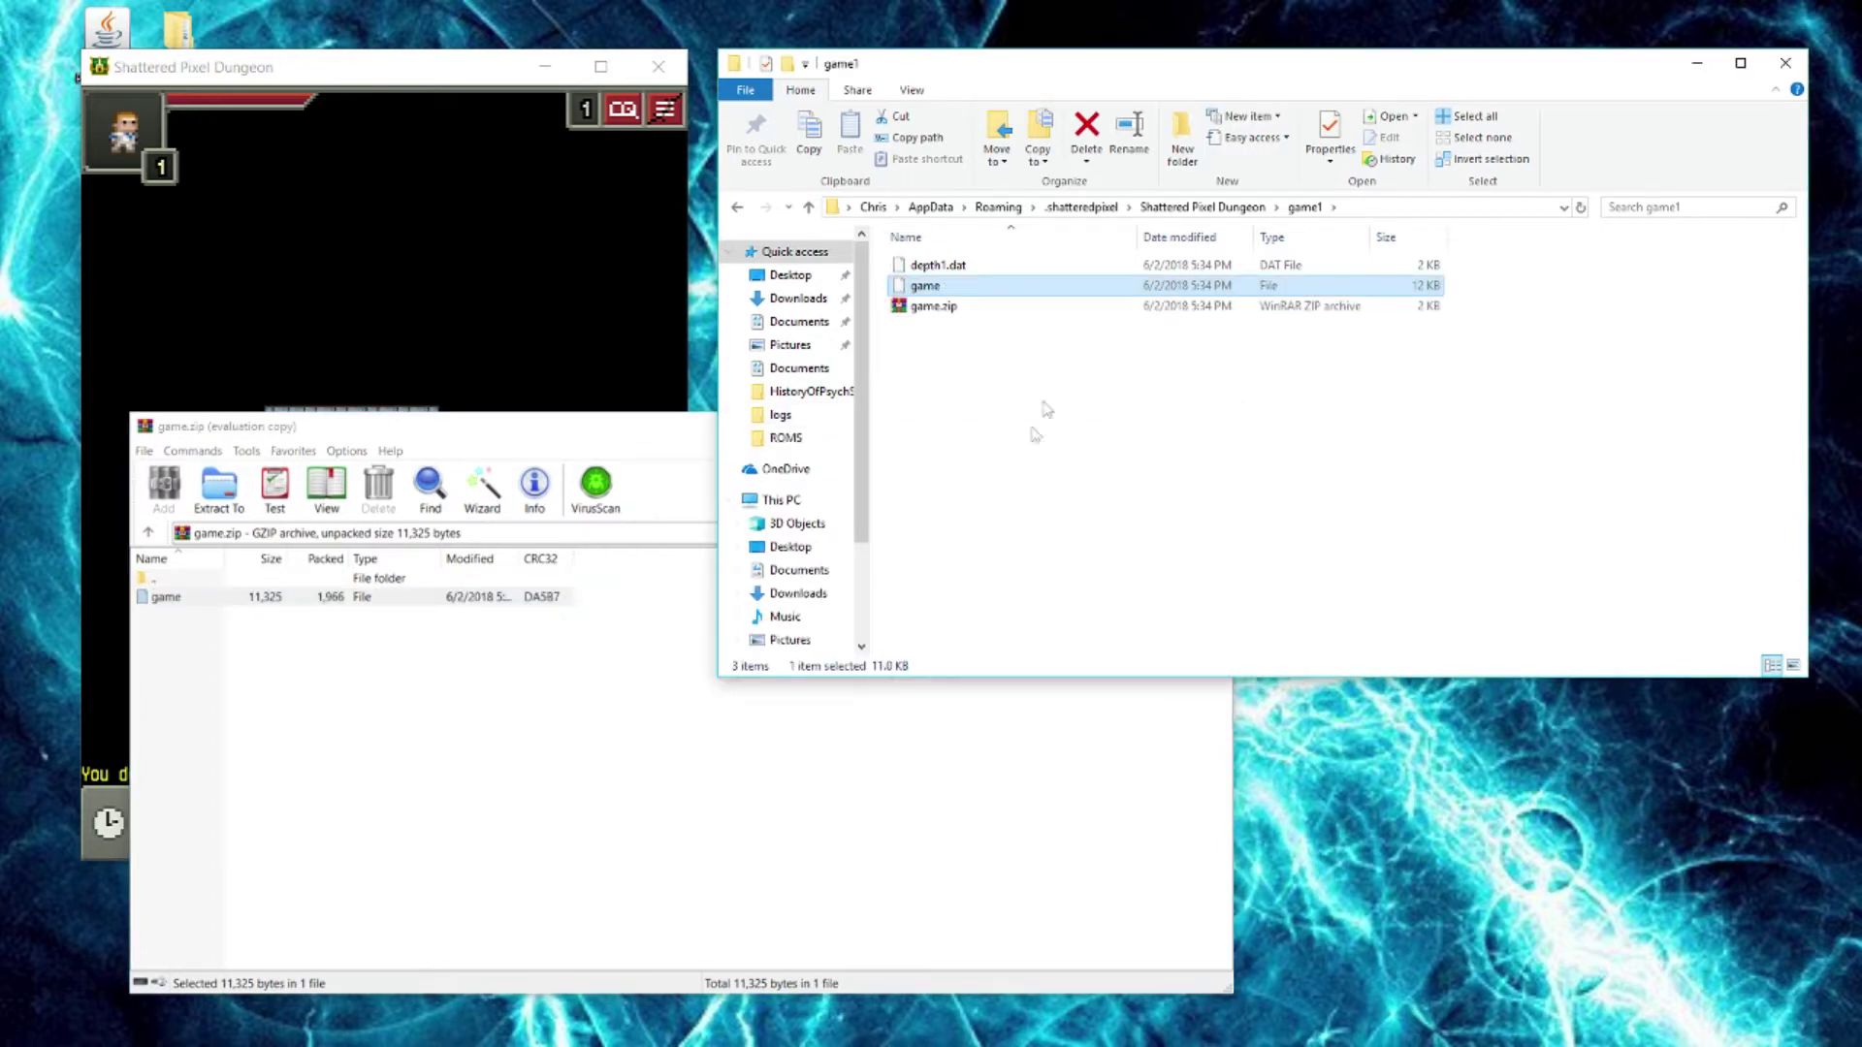
left_click(790, 762)
left_click(1207, 426)
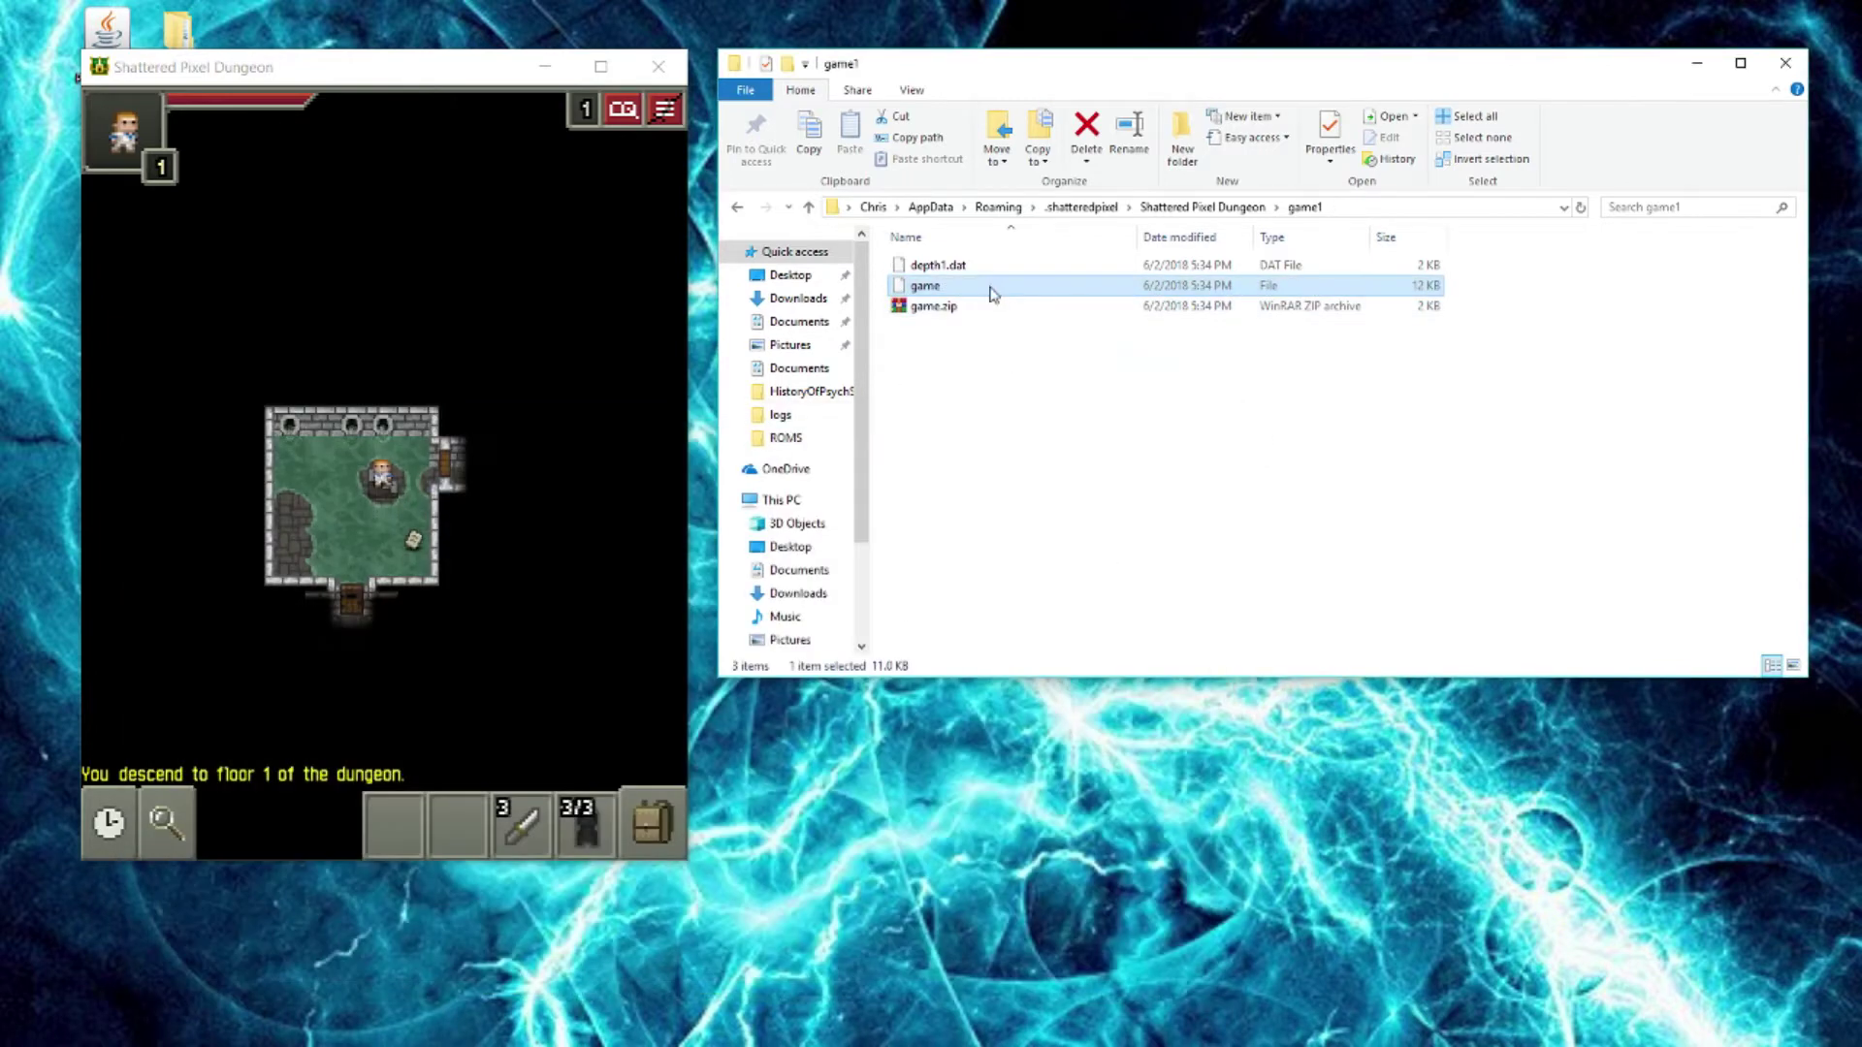
Open the extracted 'game' file with Notepad.
double_click(991, 293)
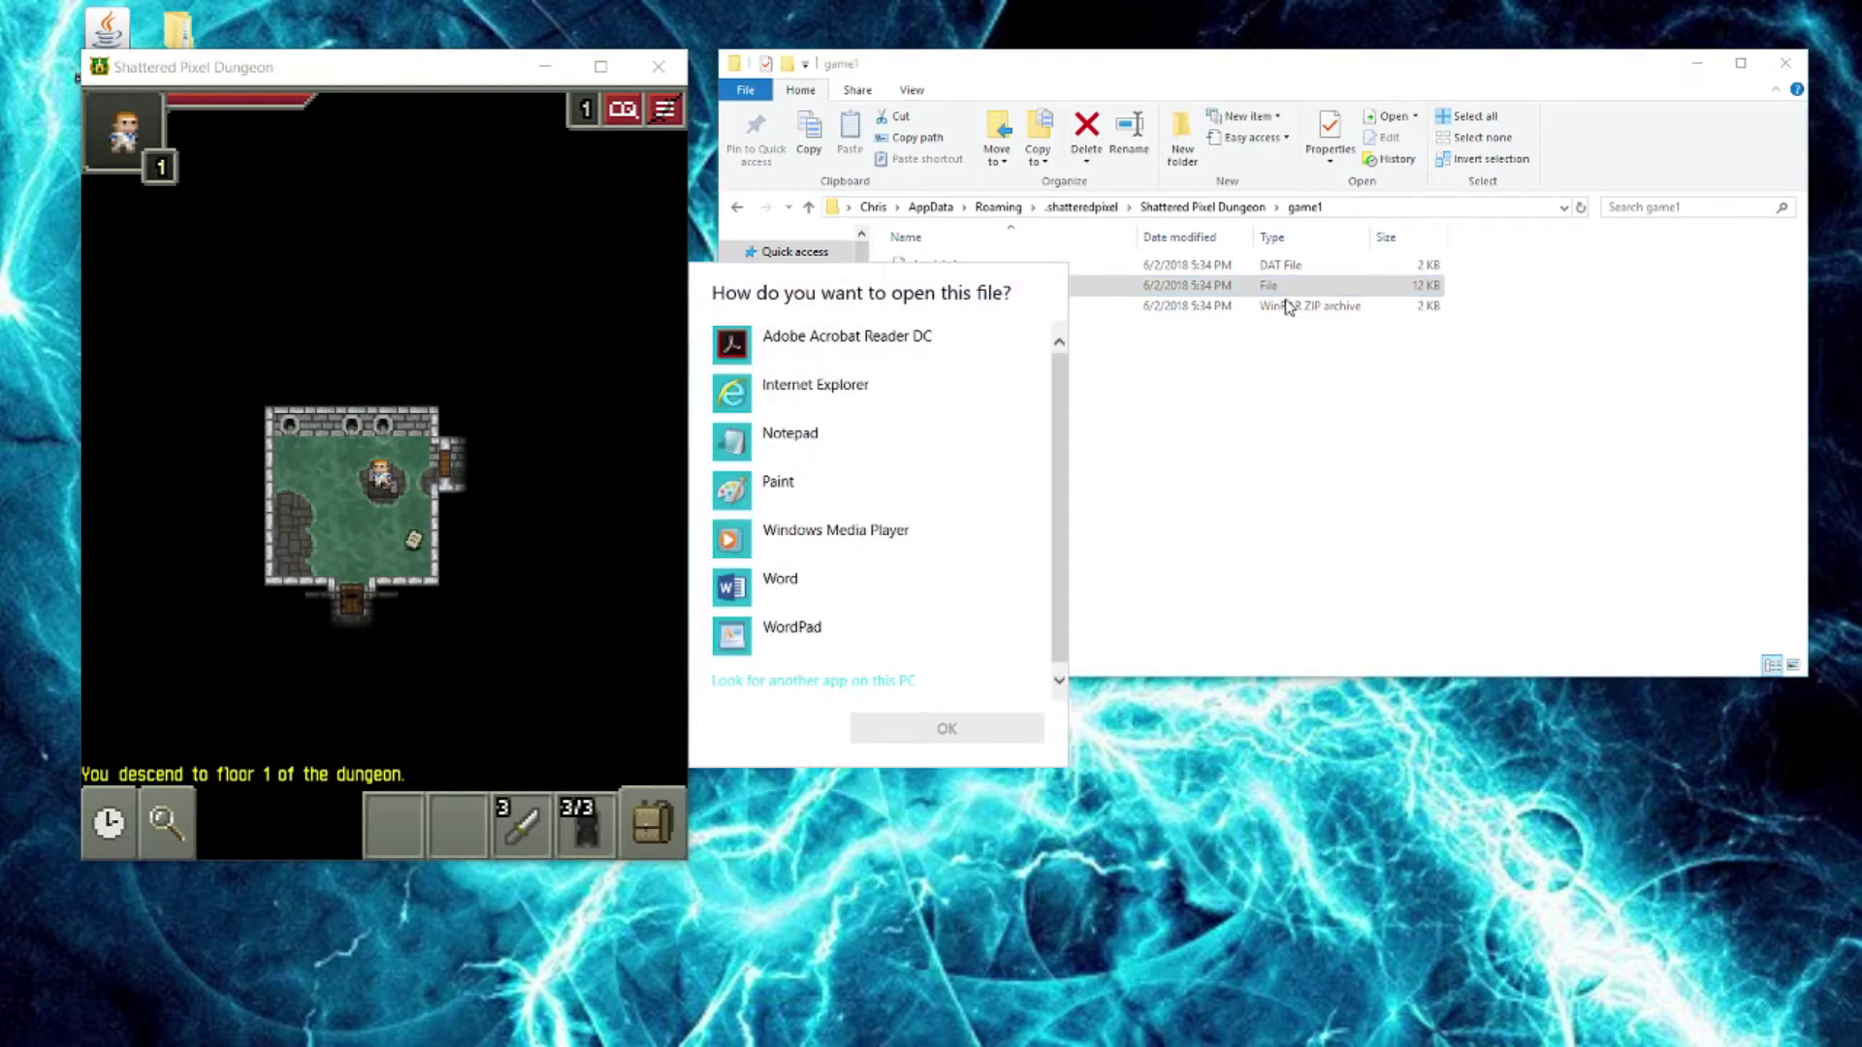
left_click(788, 438)
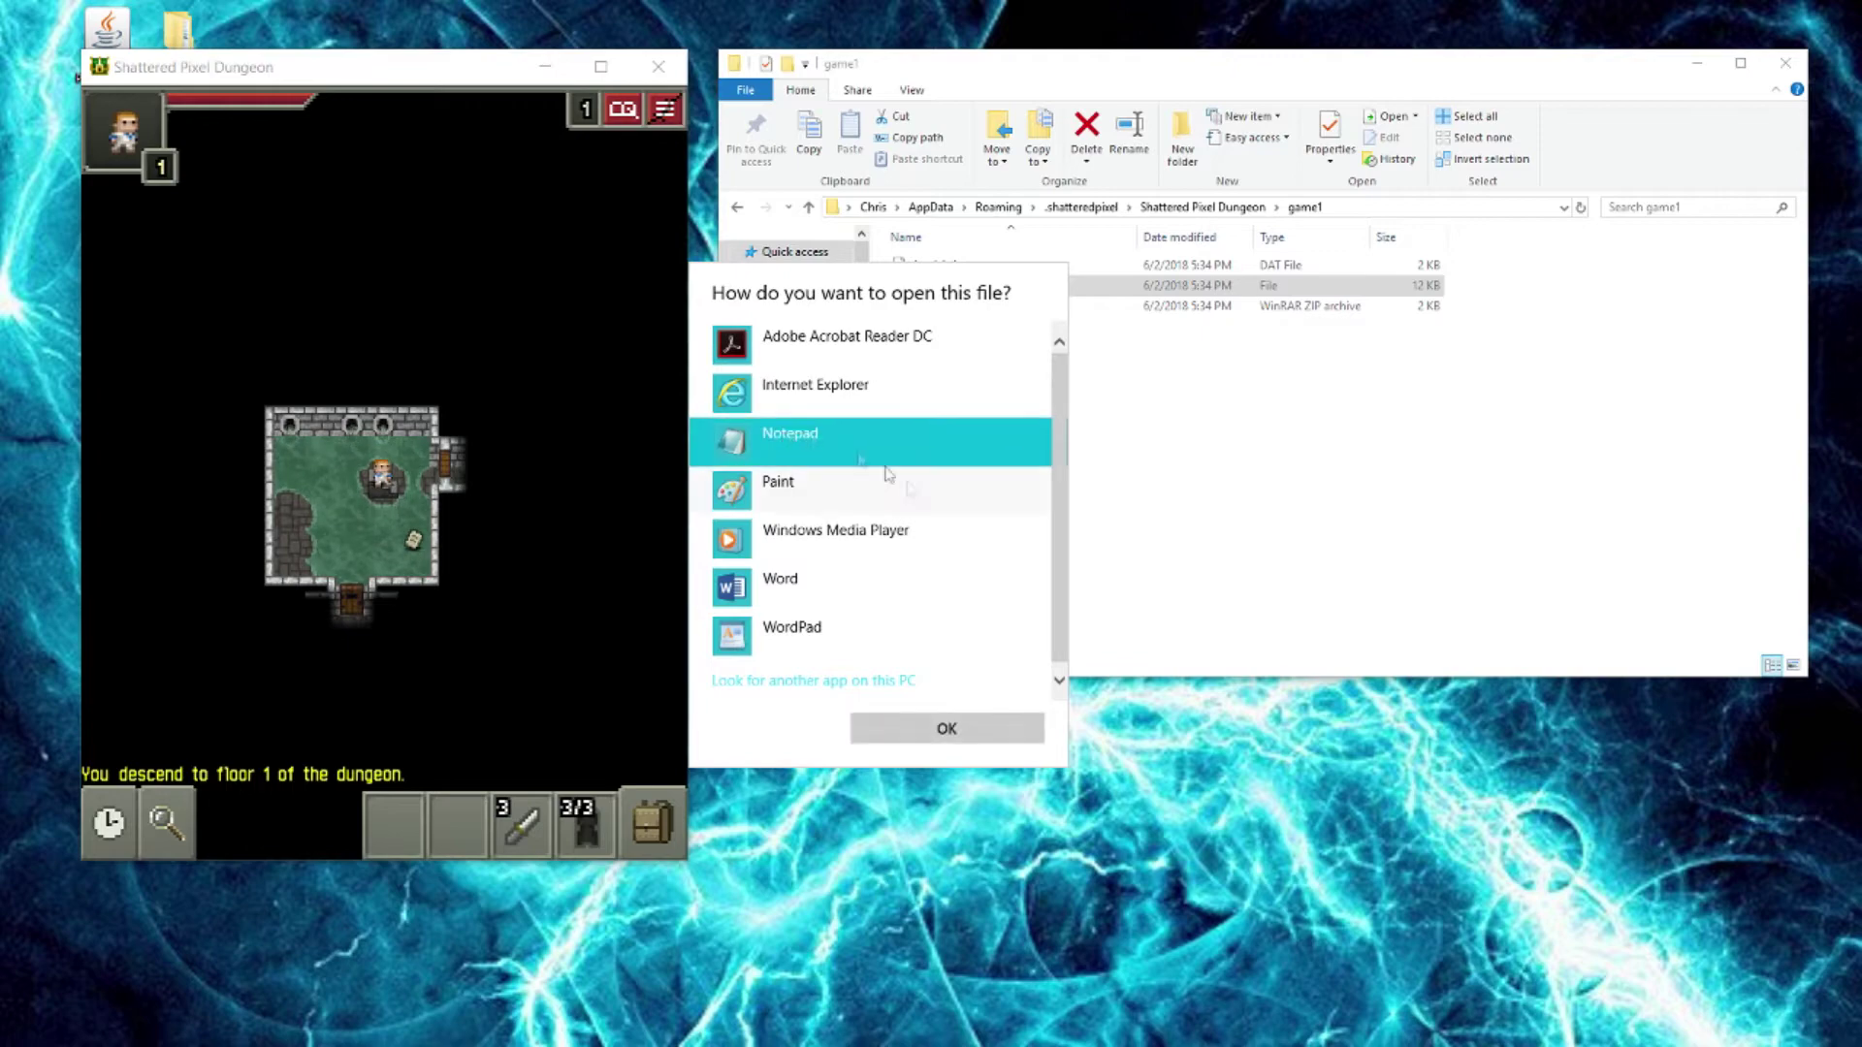
left_click(945, 732)
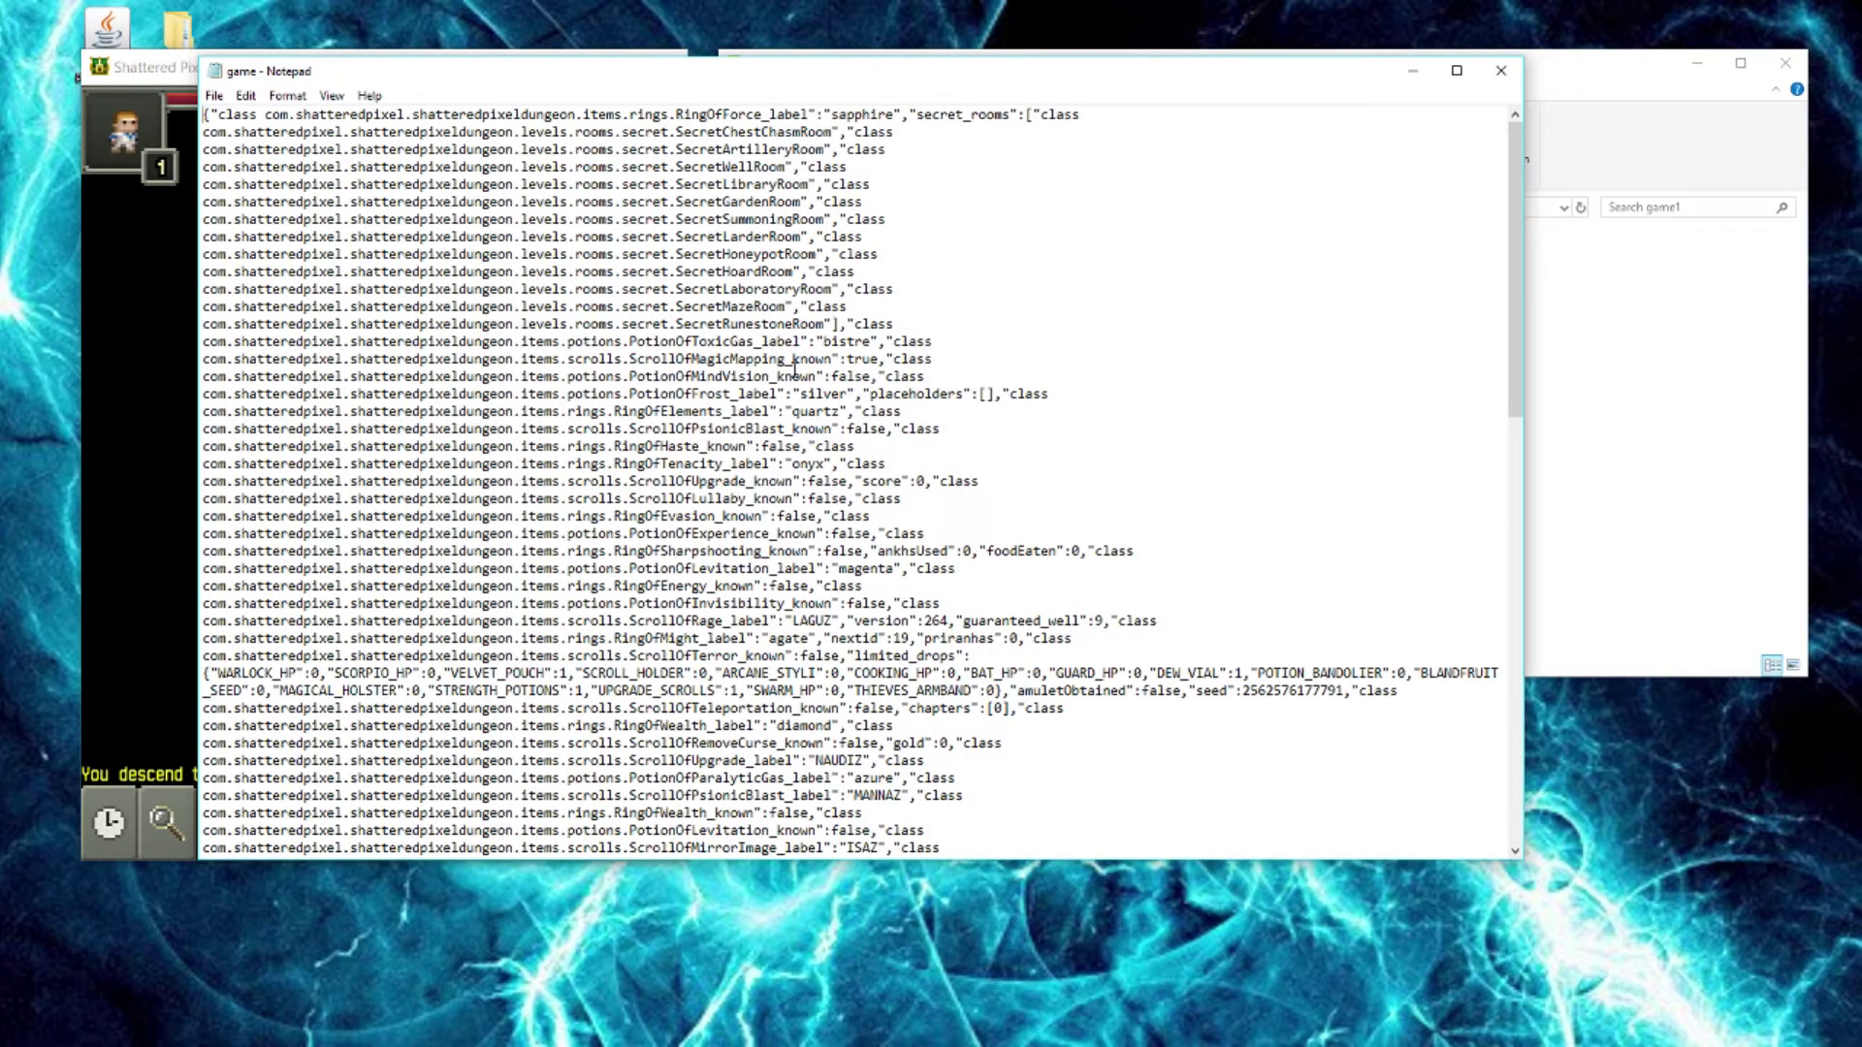
Skim the save text, then open Find and begin entering 'strength'.
scroll(644, 203, "down", 12)
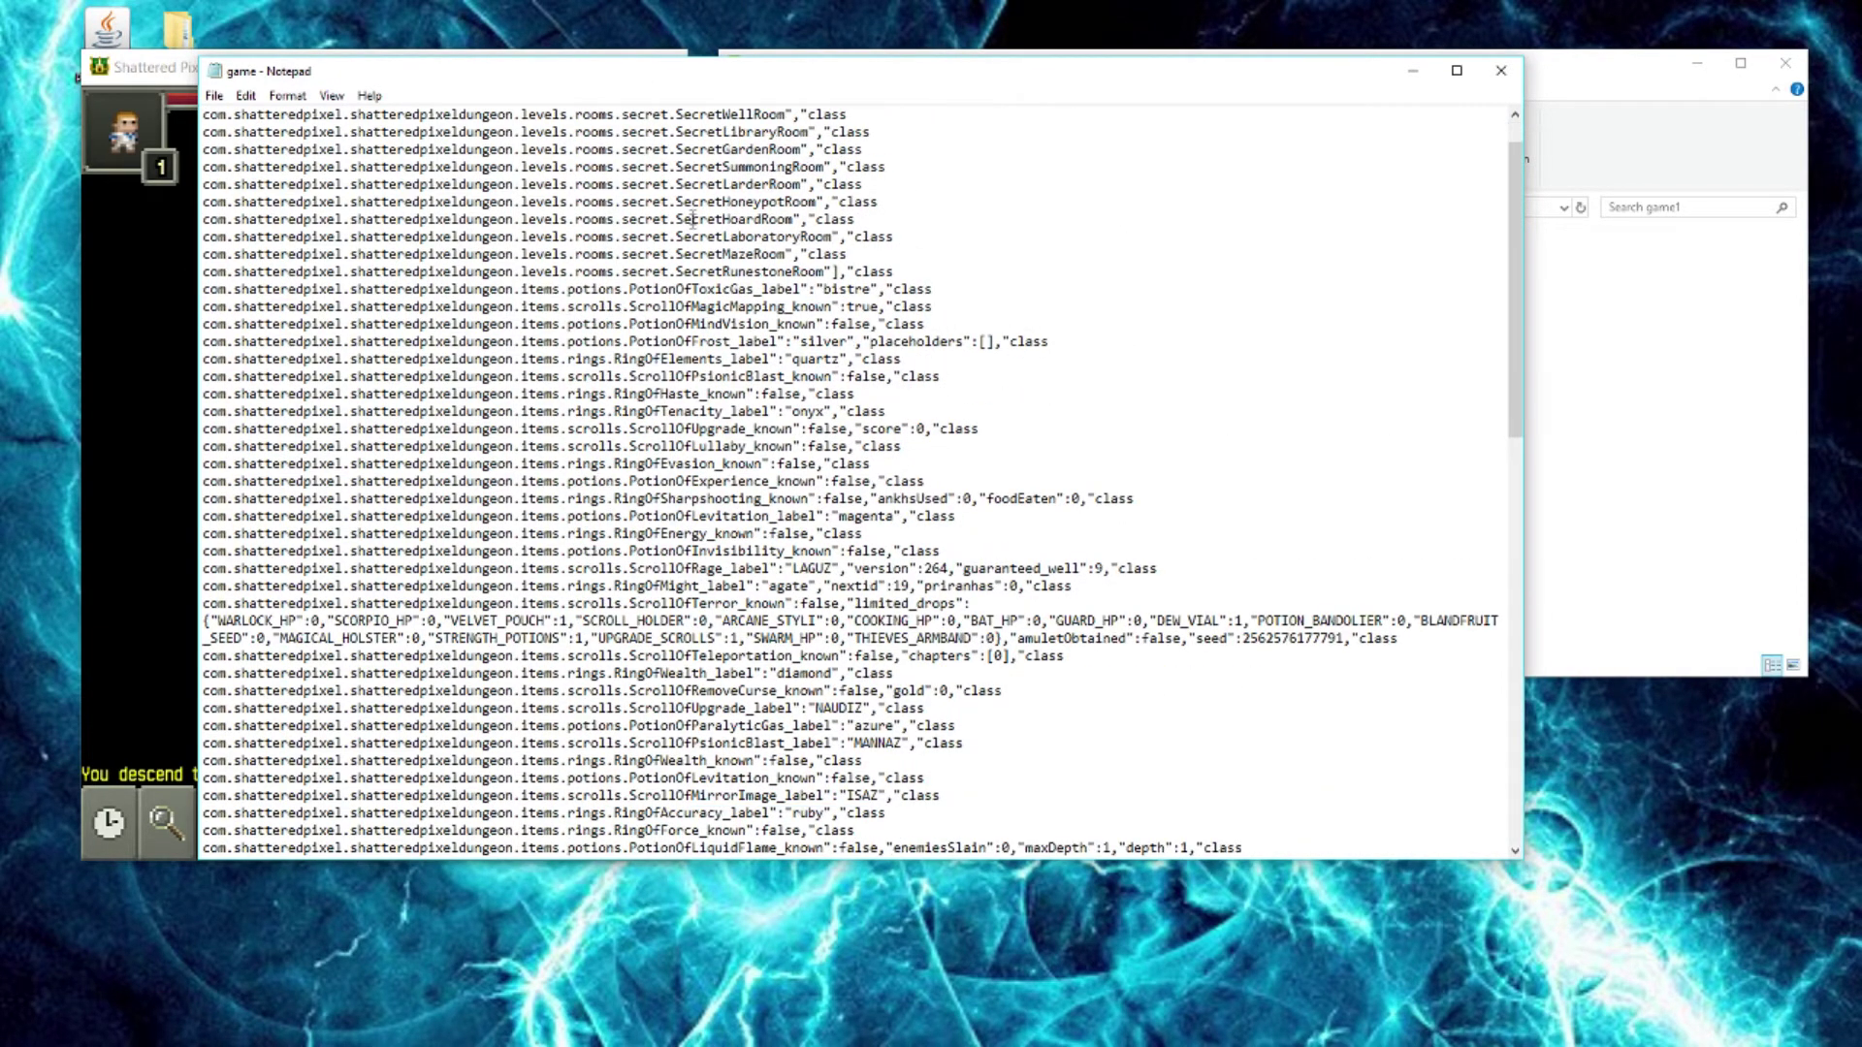
scroll(870, 237, "up", 11)
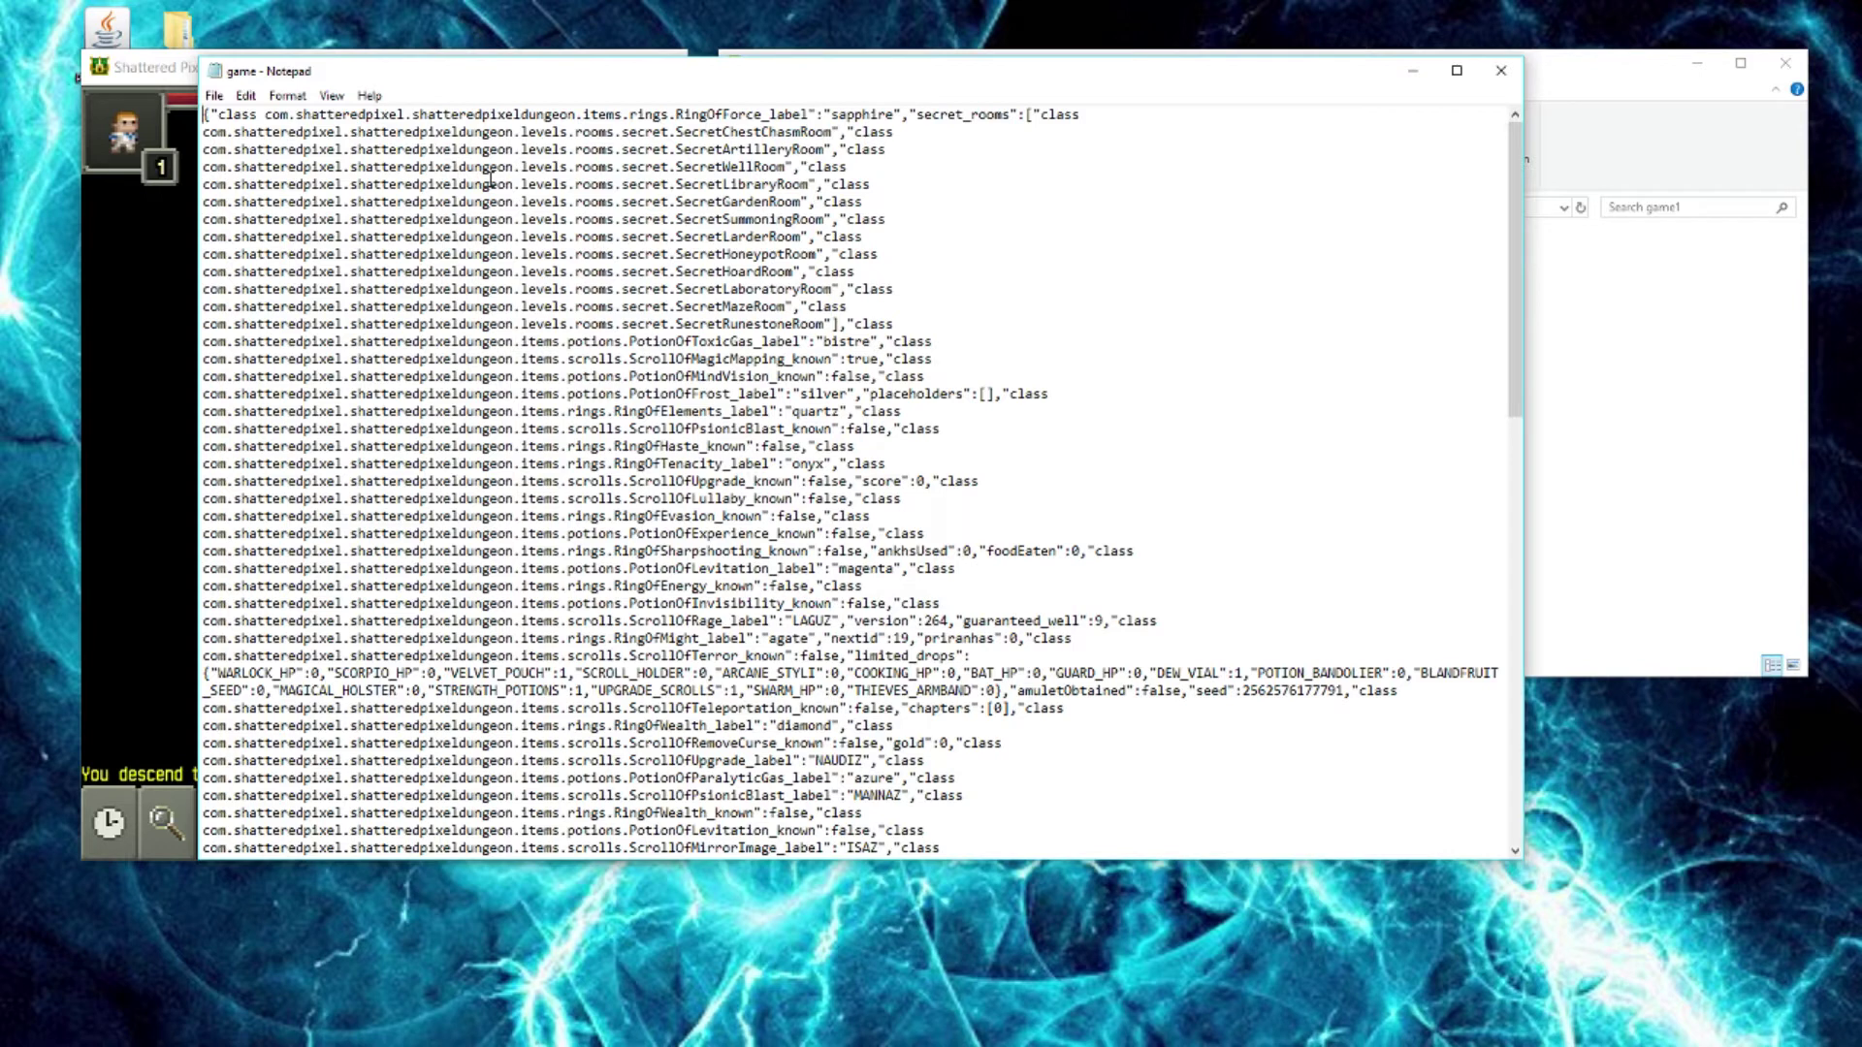
key("ctrl+f")
type("strength")
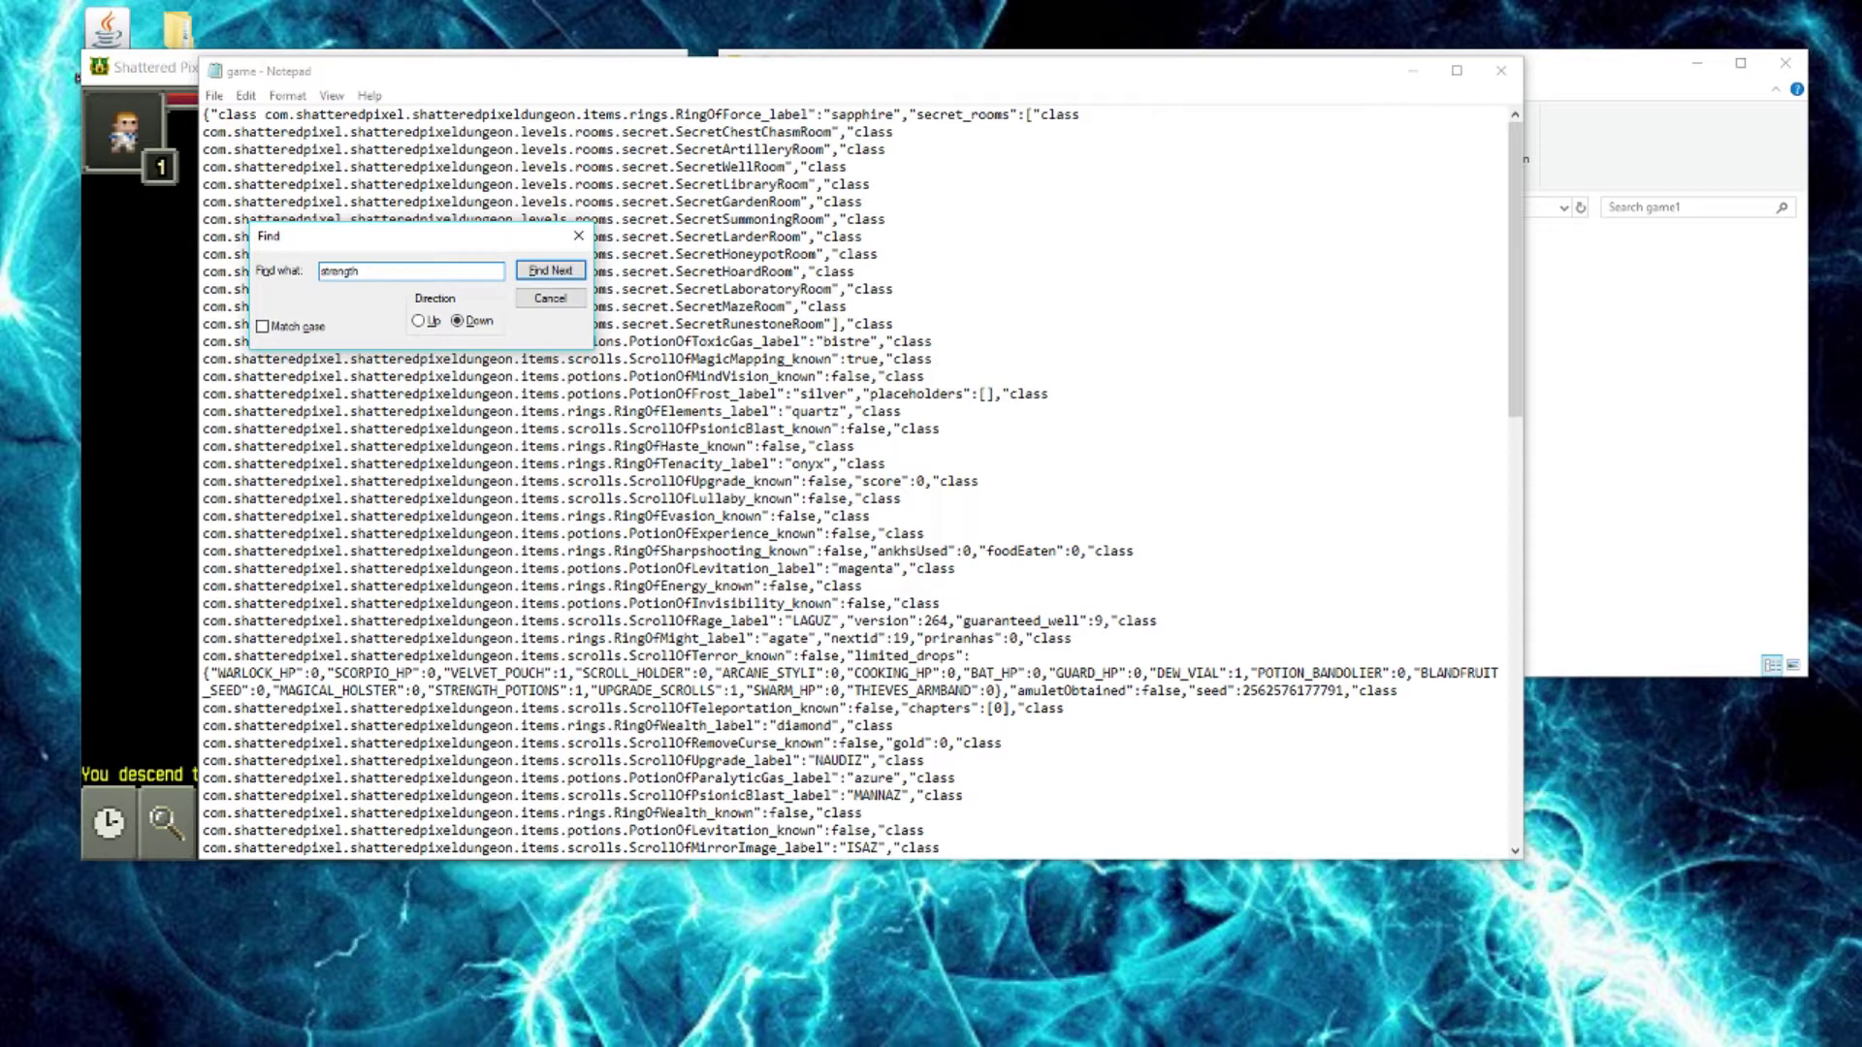
Jump through the 'strength' matches, including STRENGTH_POTIONS and PotionOfStrength.
key("Return")
key("Return")
scroll(679, 543, "down", 1)
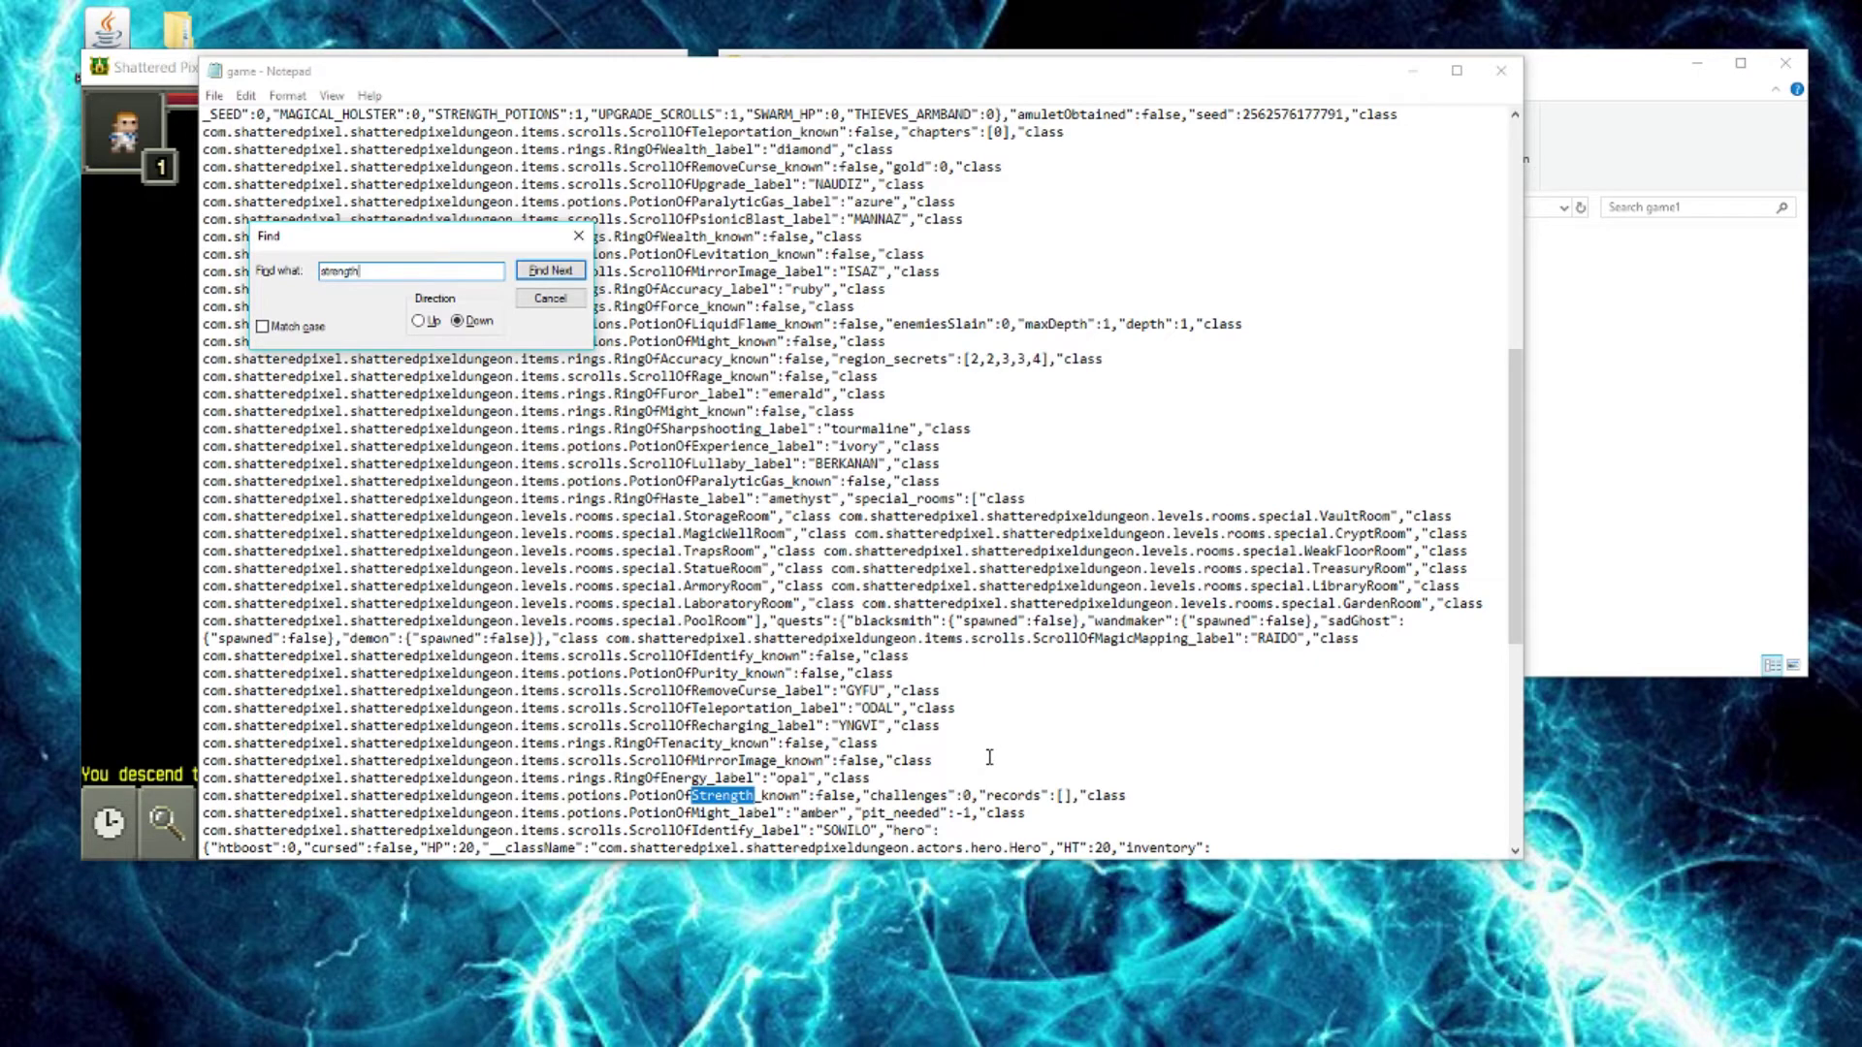
left_click(549, 271)
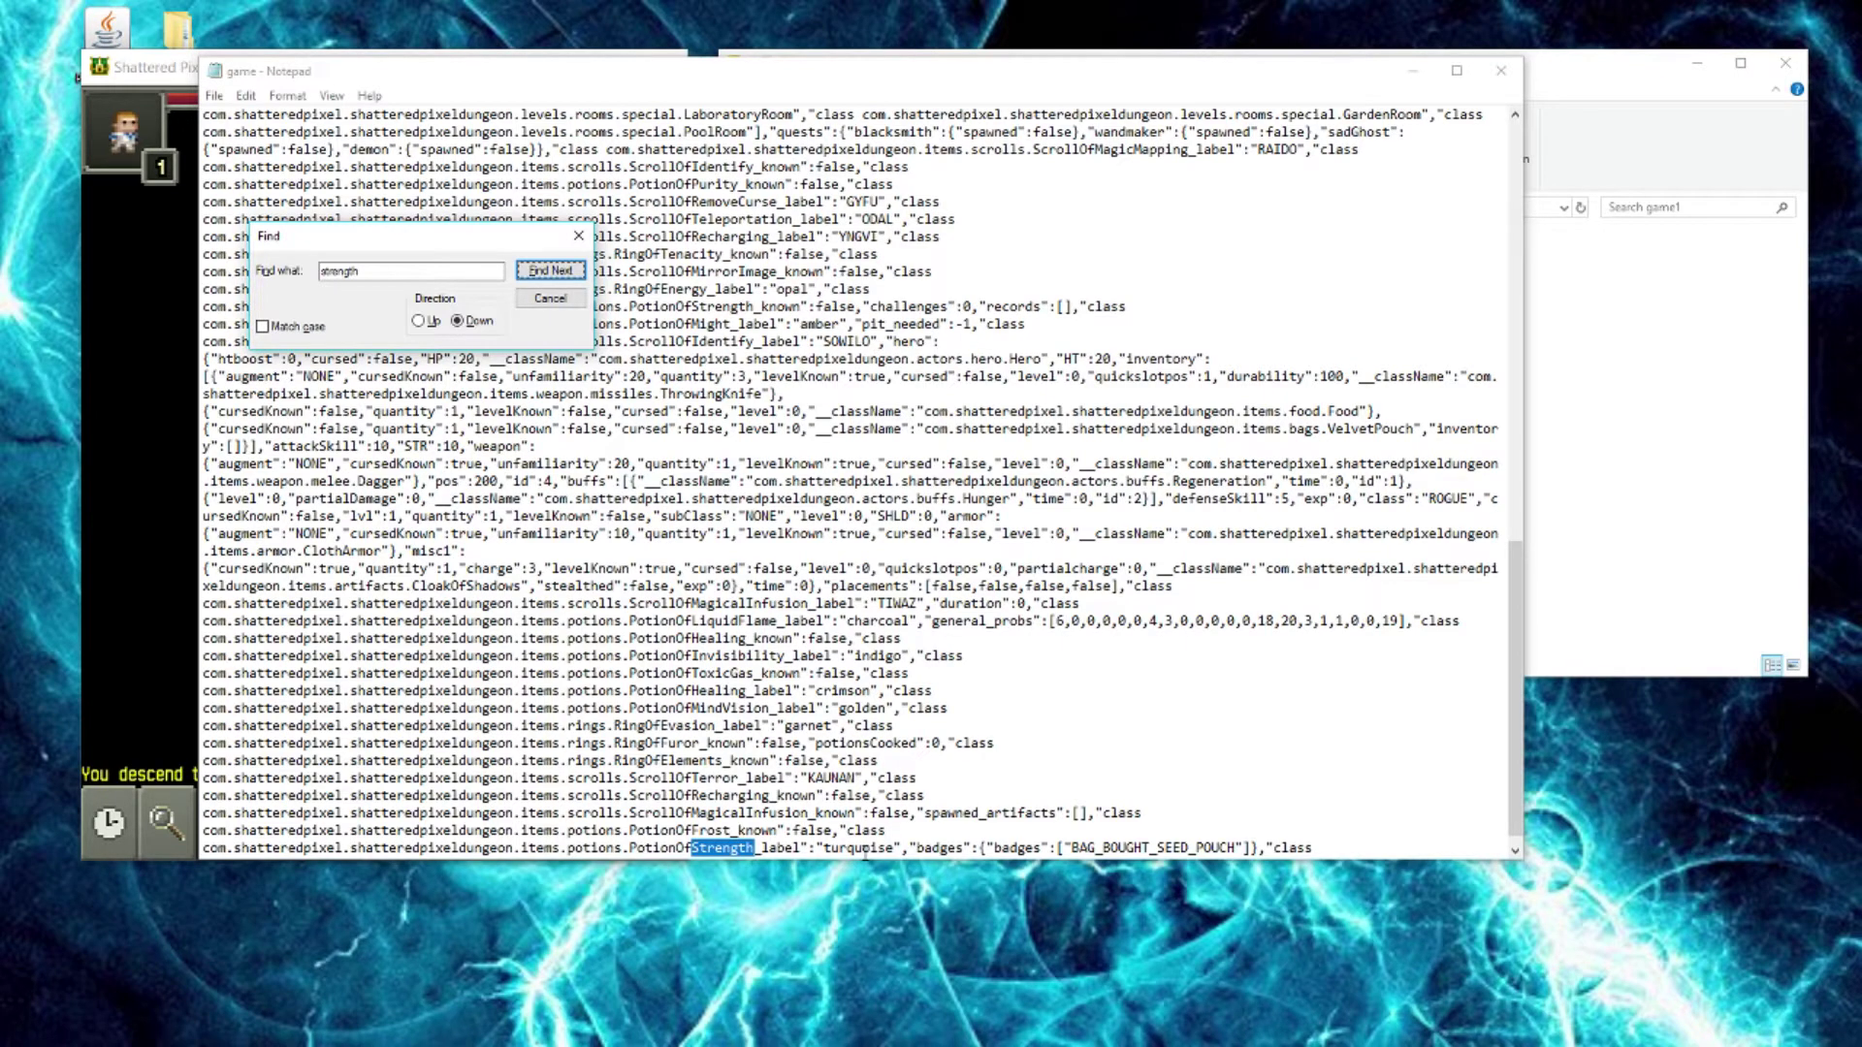
Select the item label lines and PotionOfInvisibility line to inspect them, then close Find.
left_click_drag(210, 606, 933, 846)
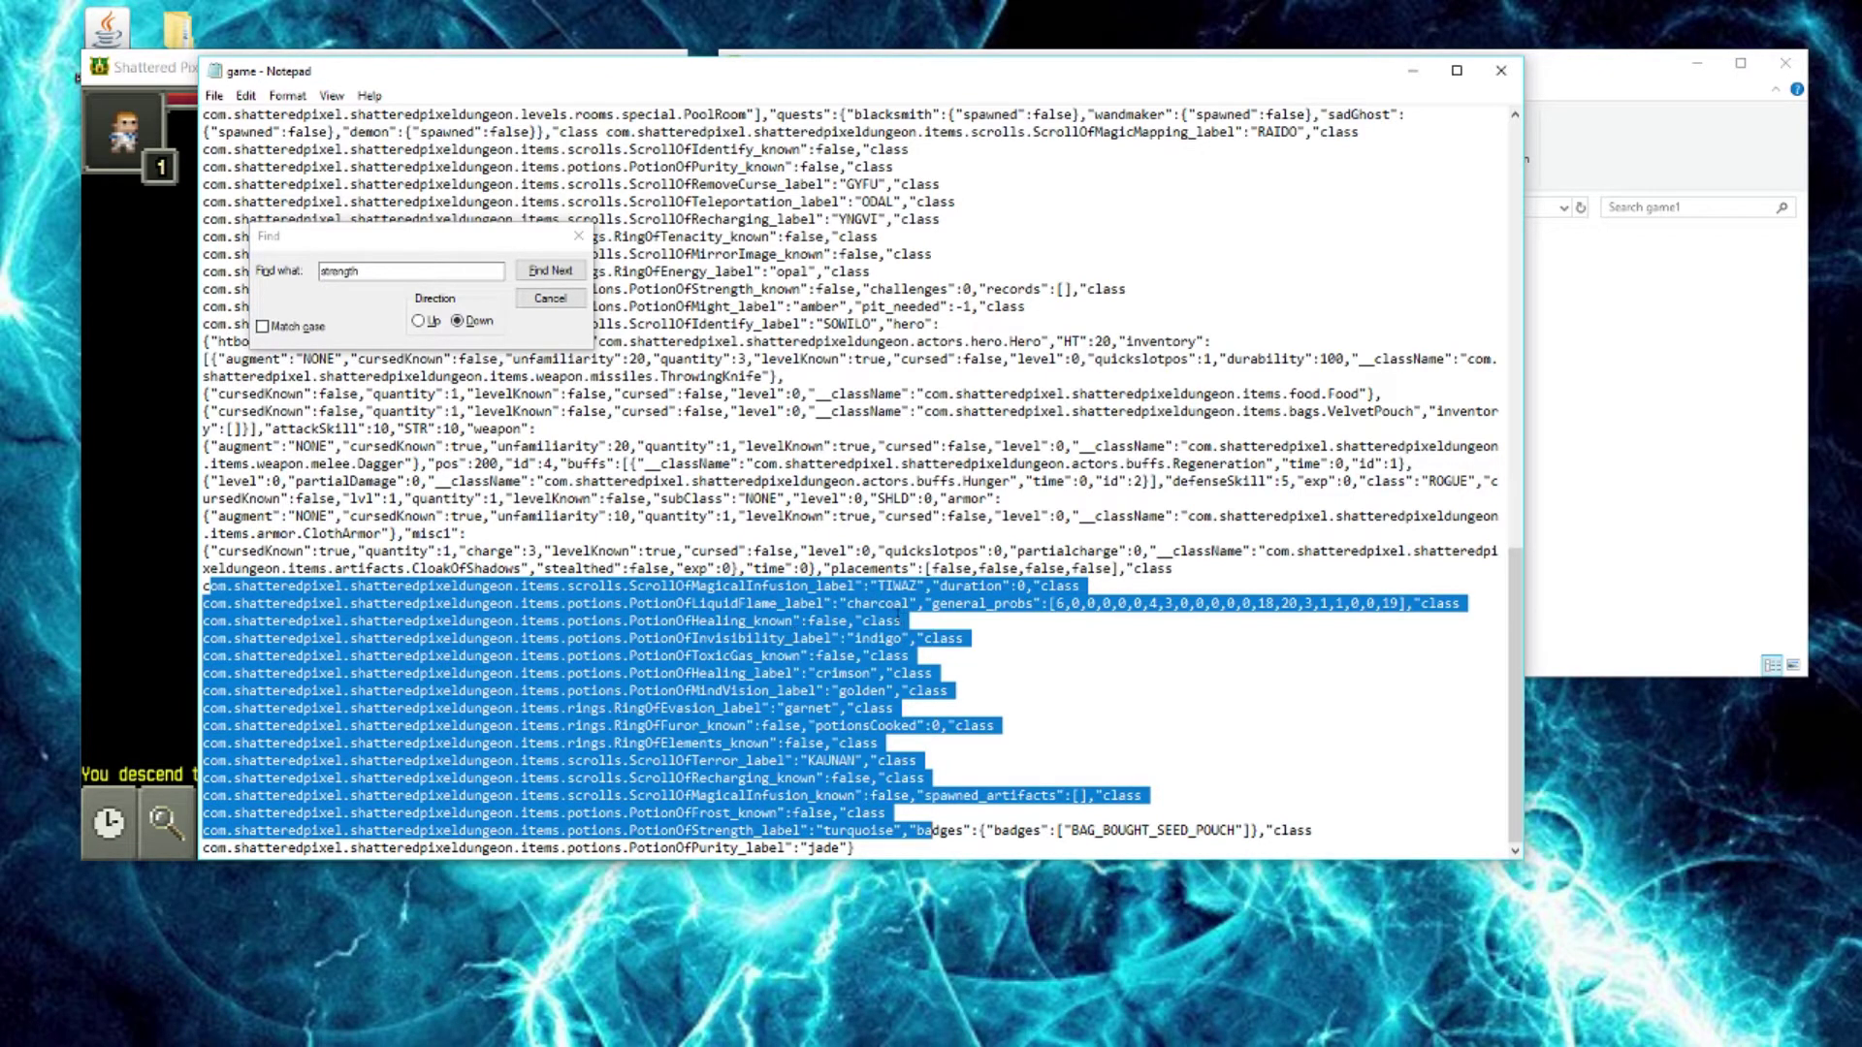
left_click(853, 620)
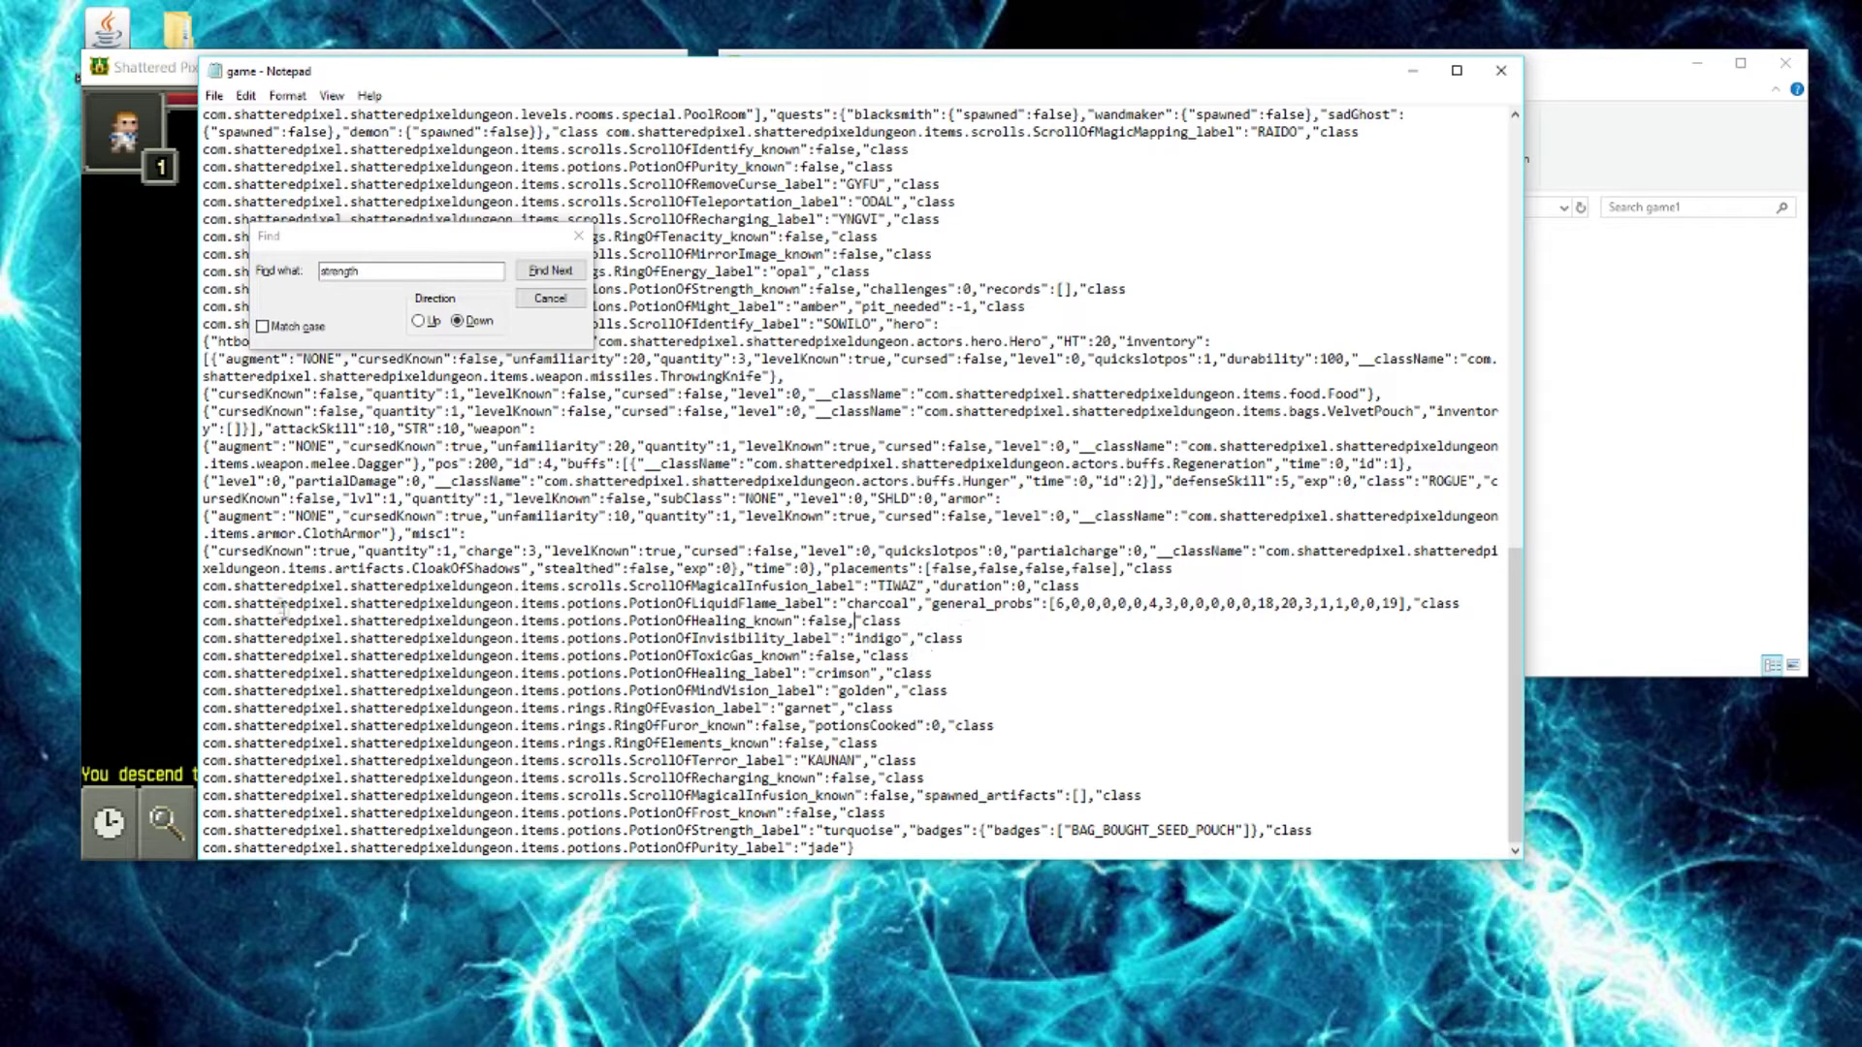
left_click_drag(211, 638, 871, 638)
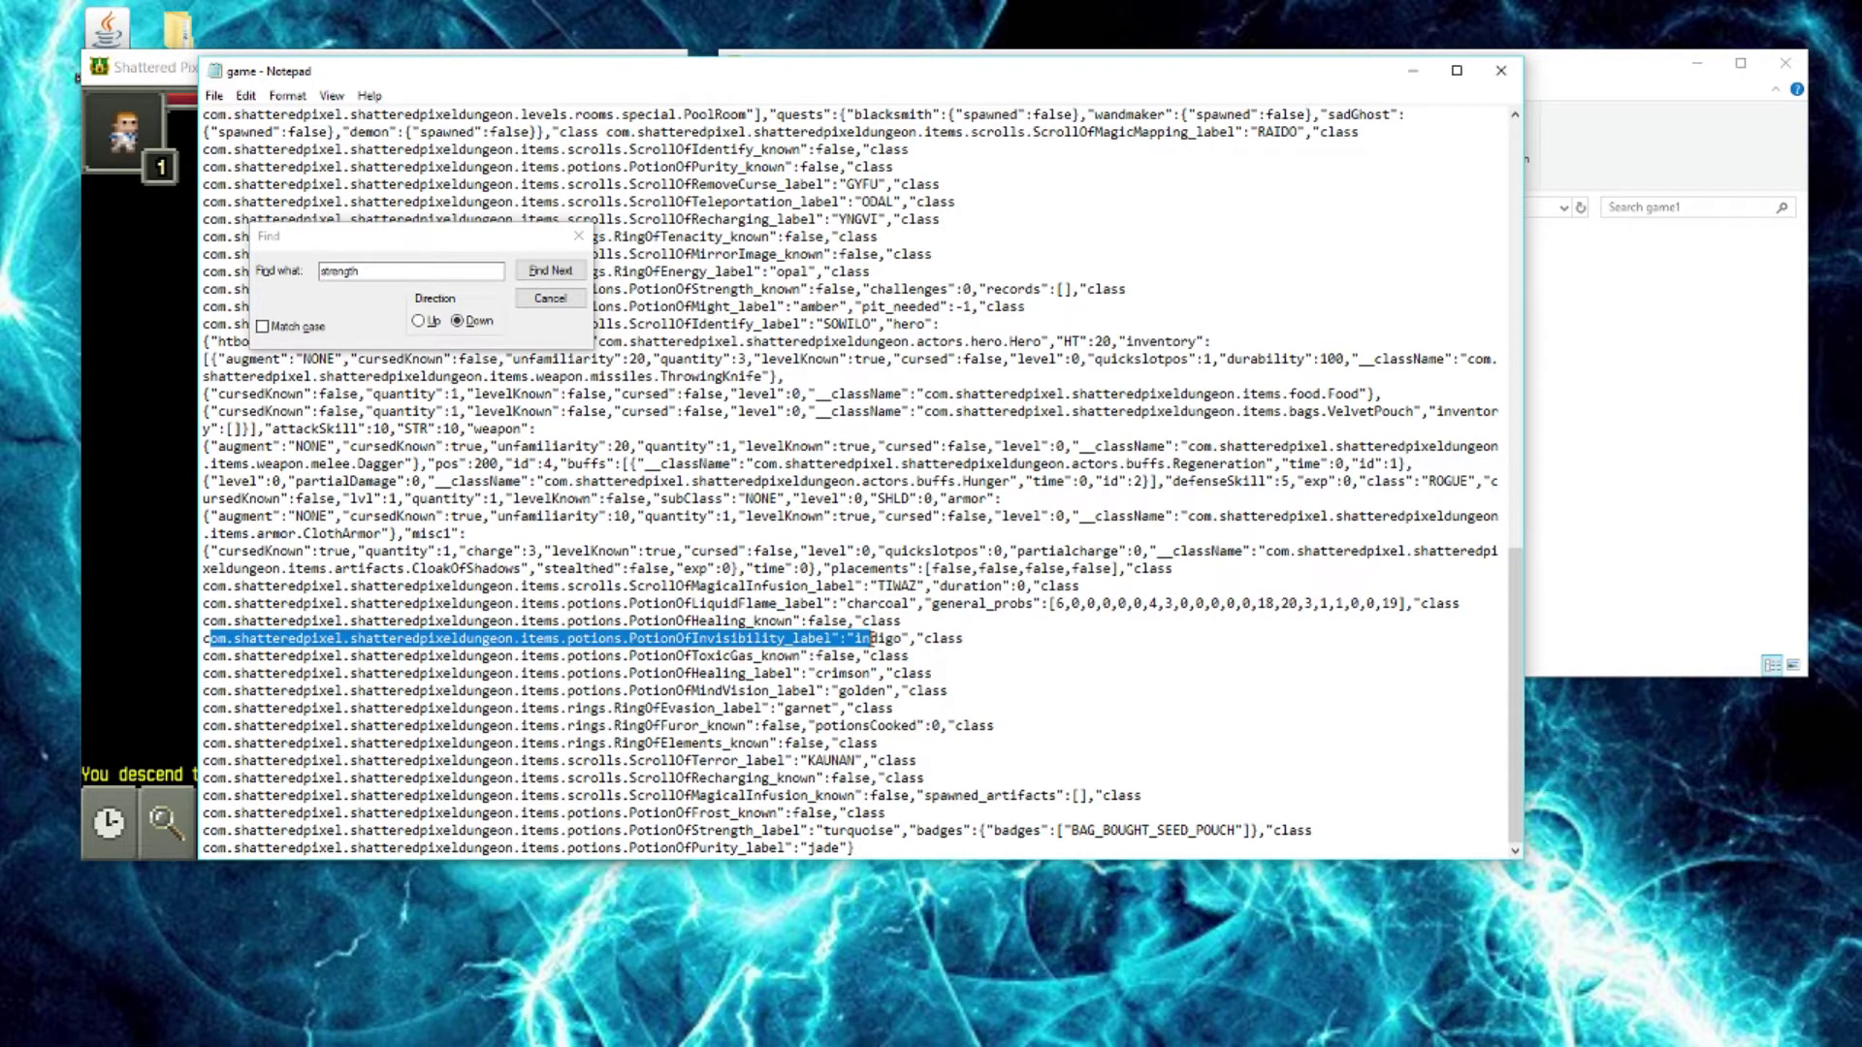
left_click(941, 673)
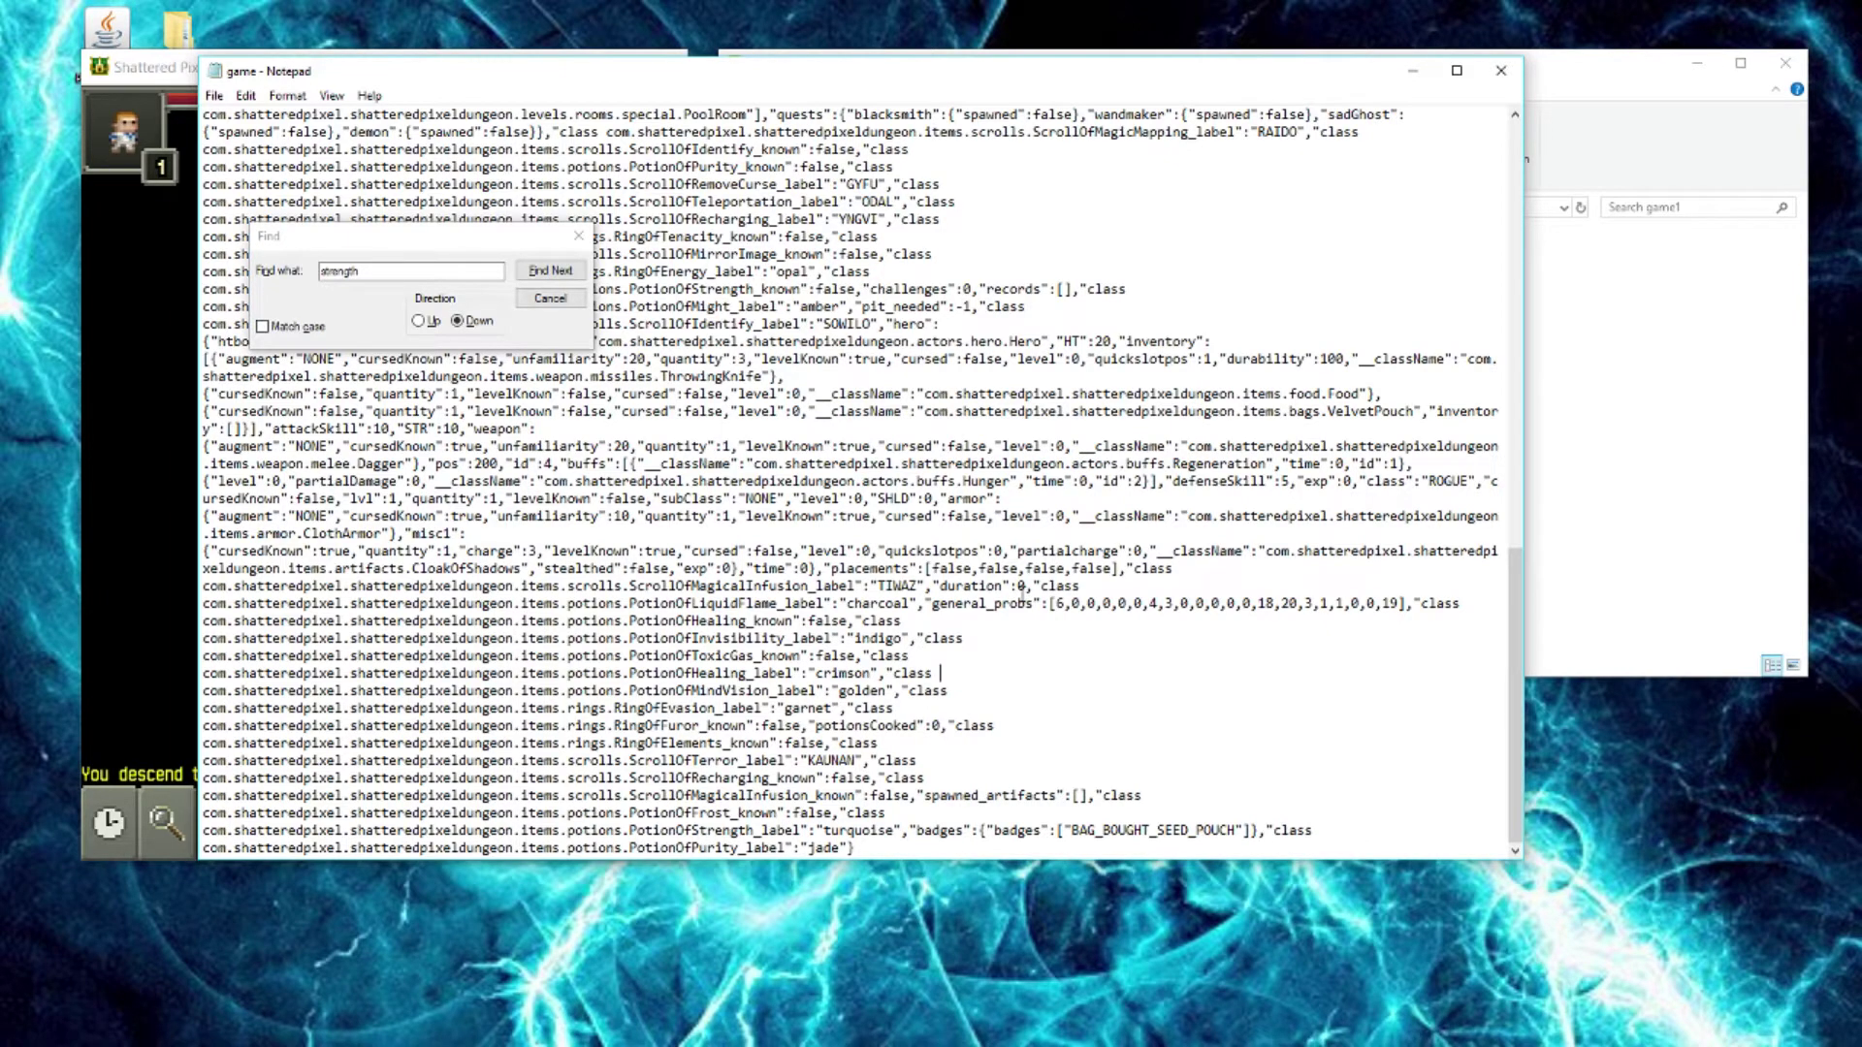
left_click(579, 236)
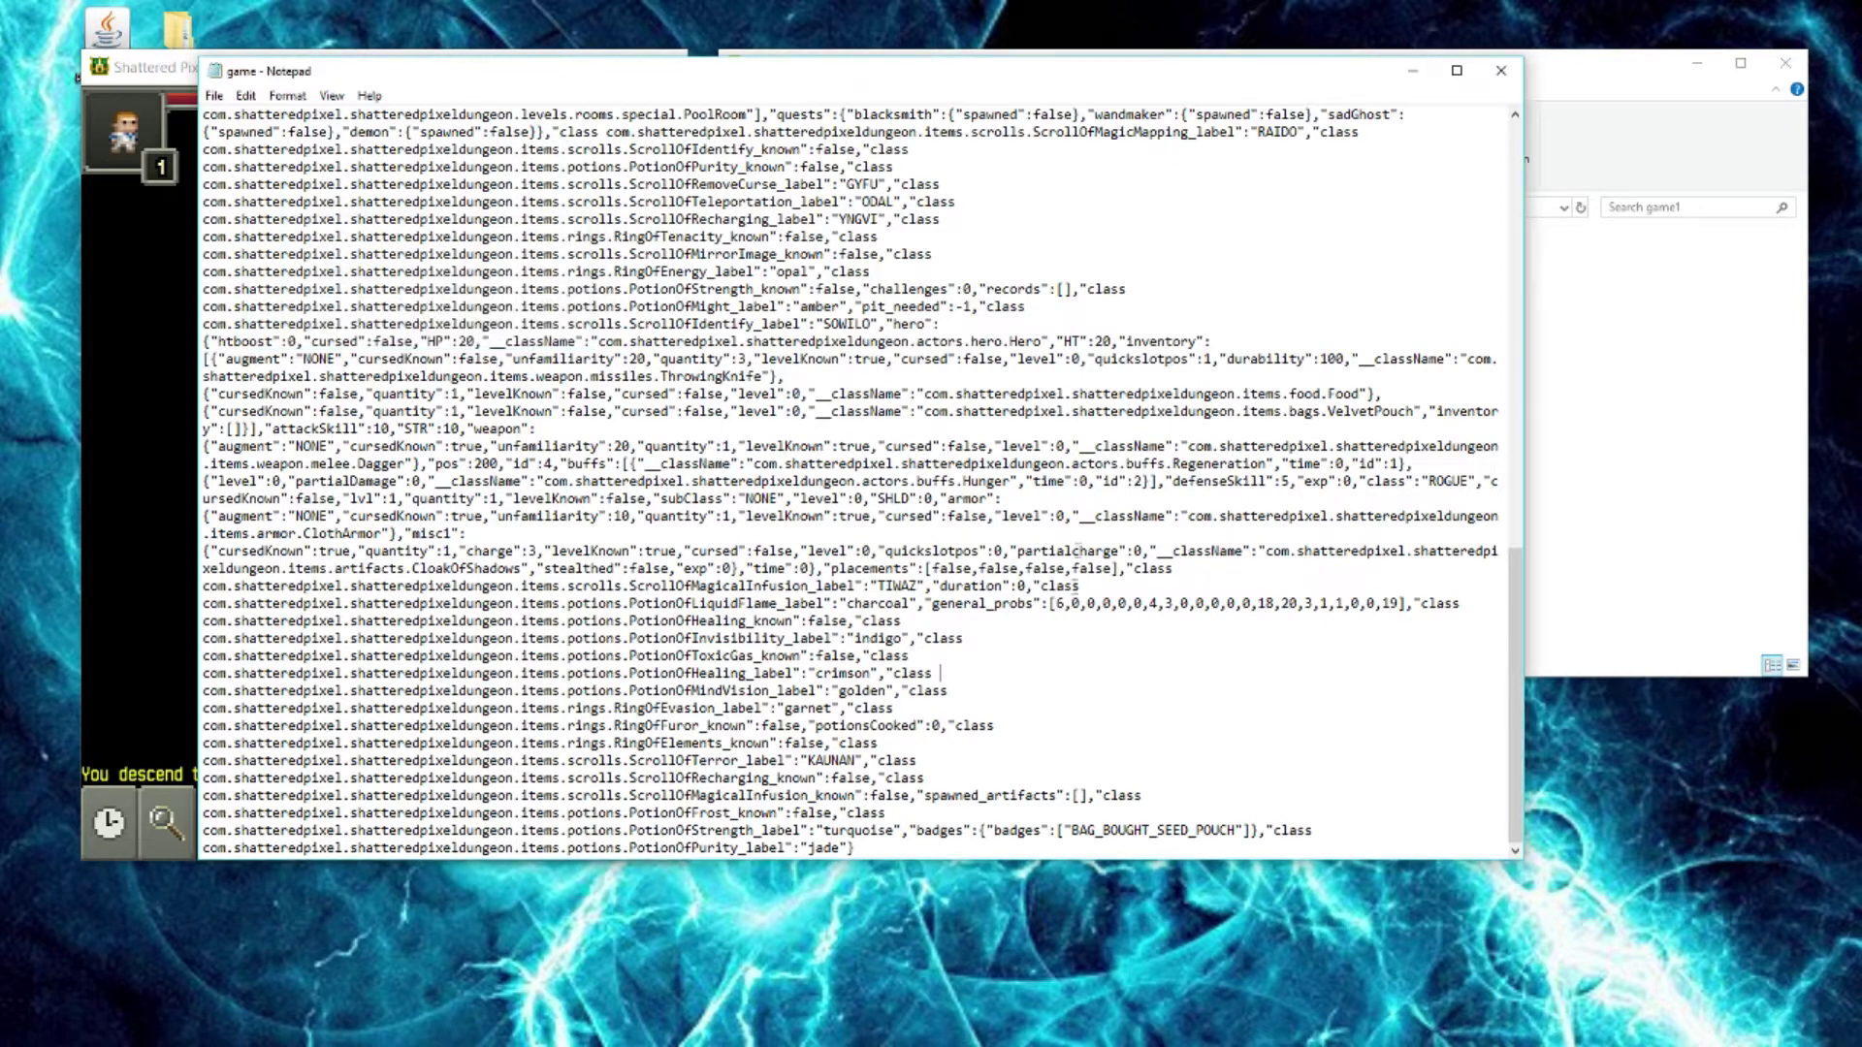
scroll(995, 533, "up", 3)
scroll(996, 533, "up", 4)
Close Notepad, rename game.zip back to game.dat, and delete the extracted 'game' file.
left_click(1501, 71)
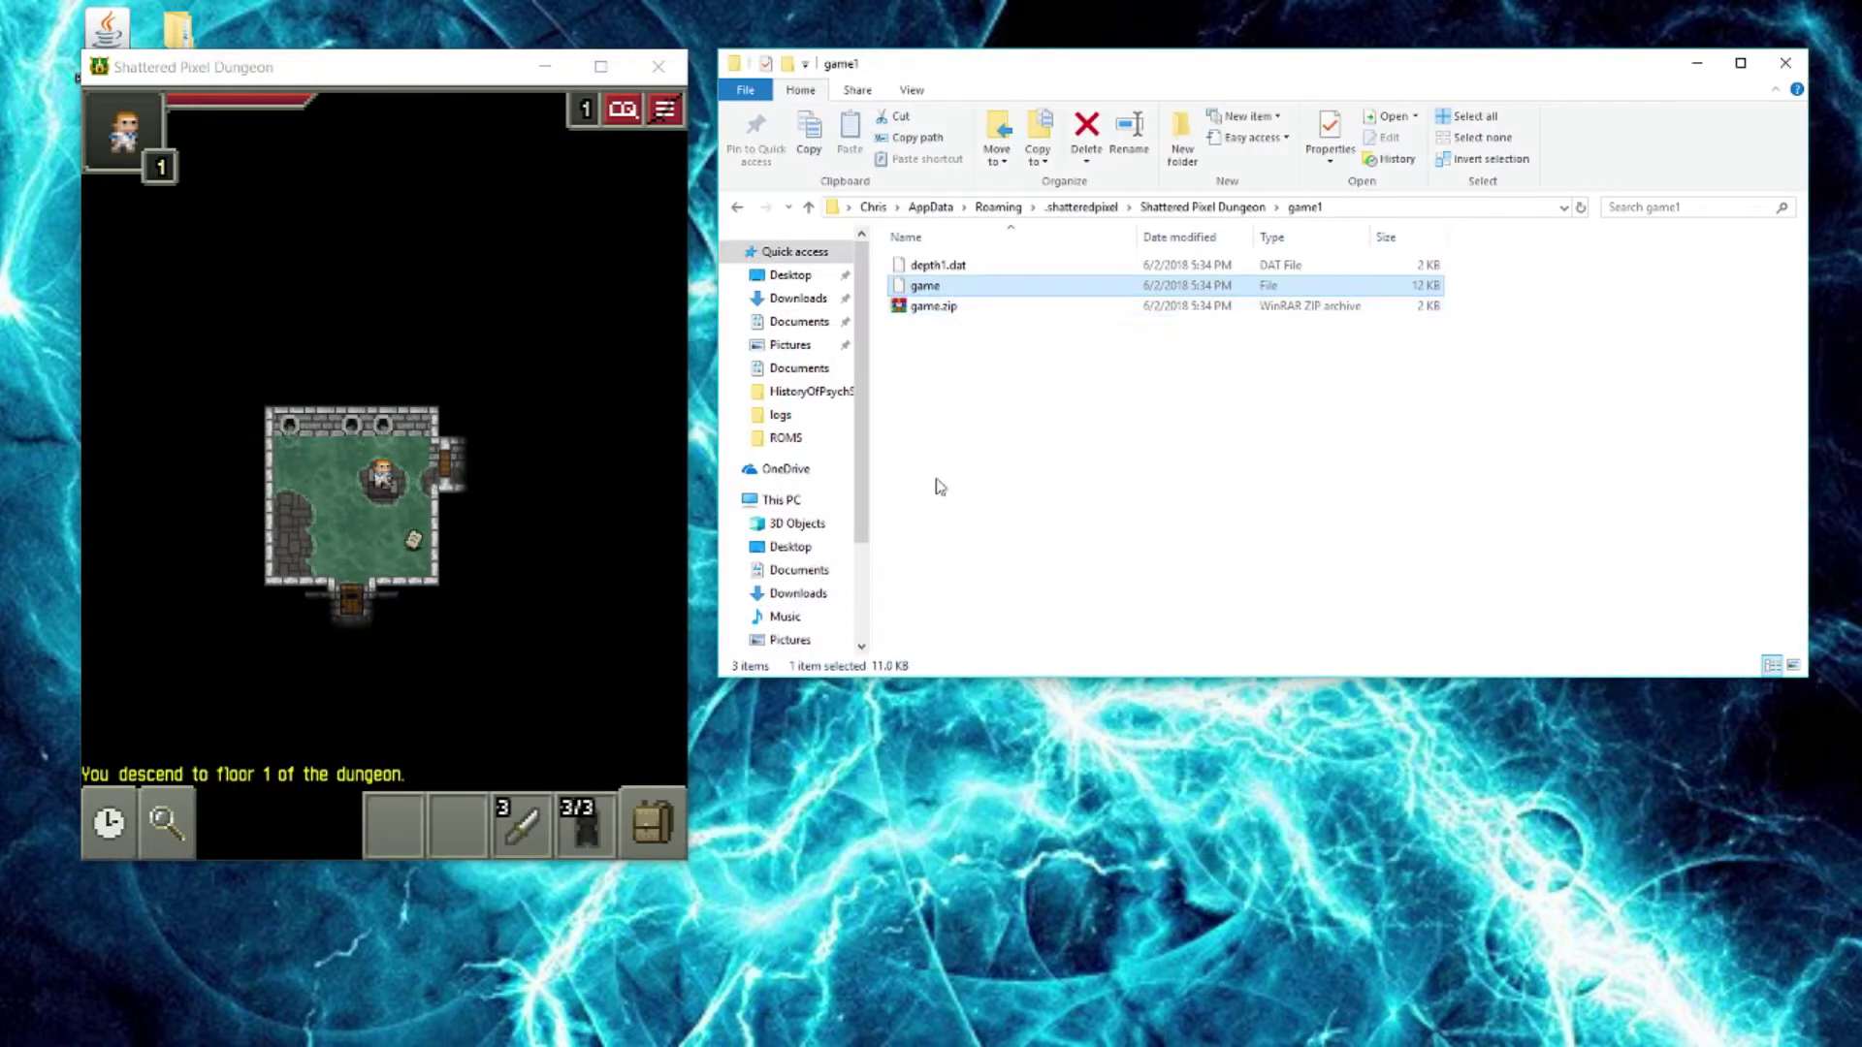
right_click(948, 307)
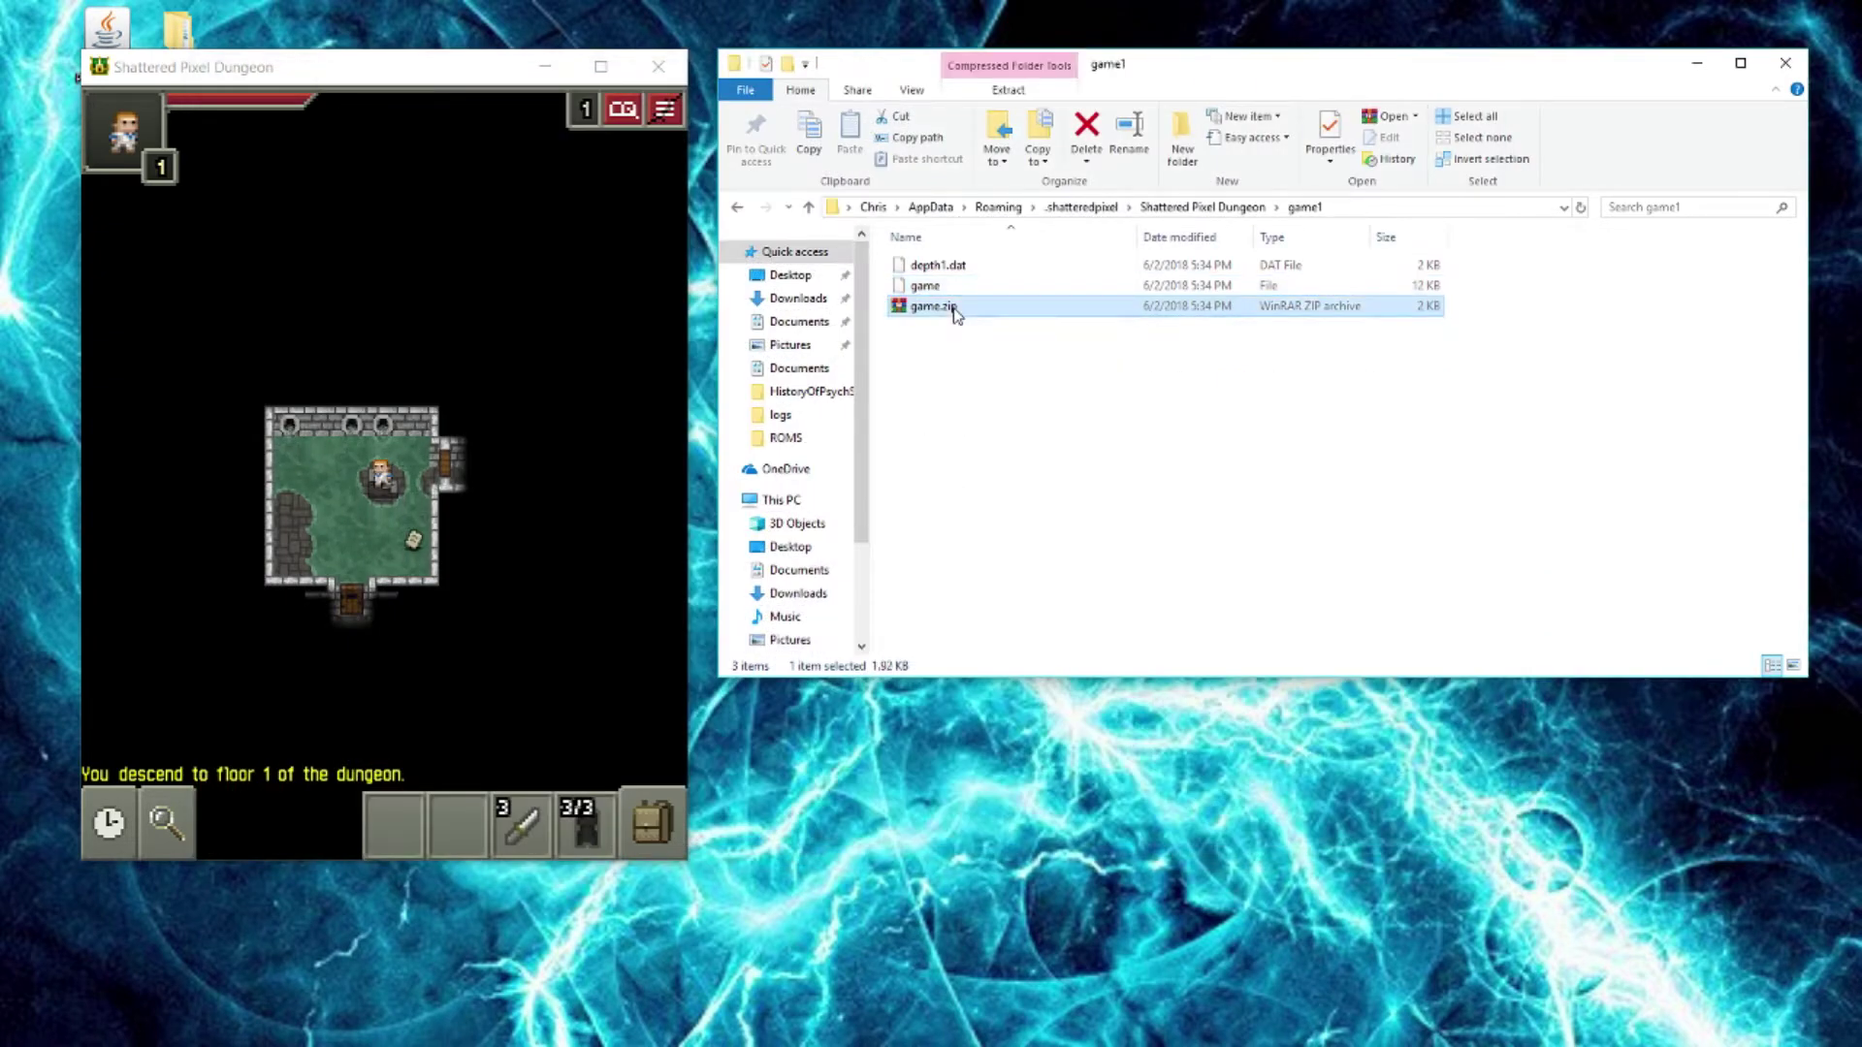
left_click(1006, 713)
left_click(967, 314)
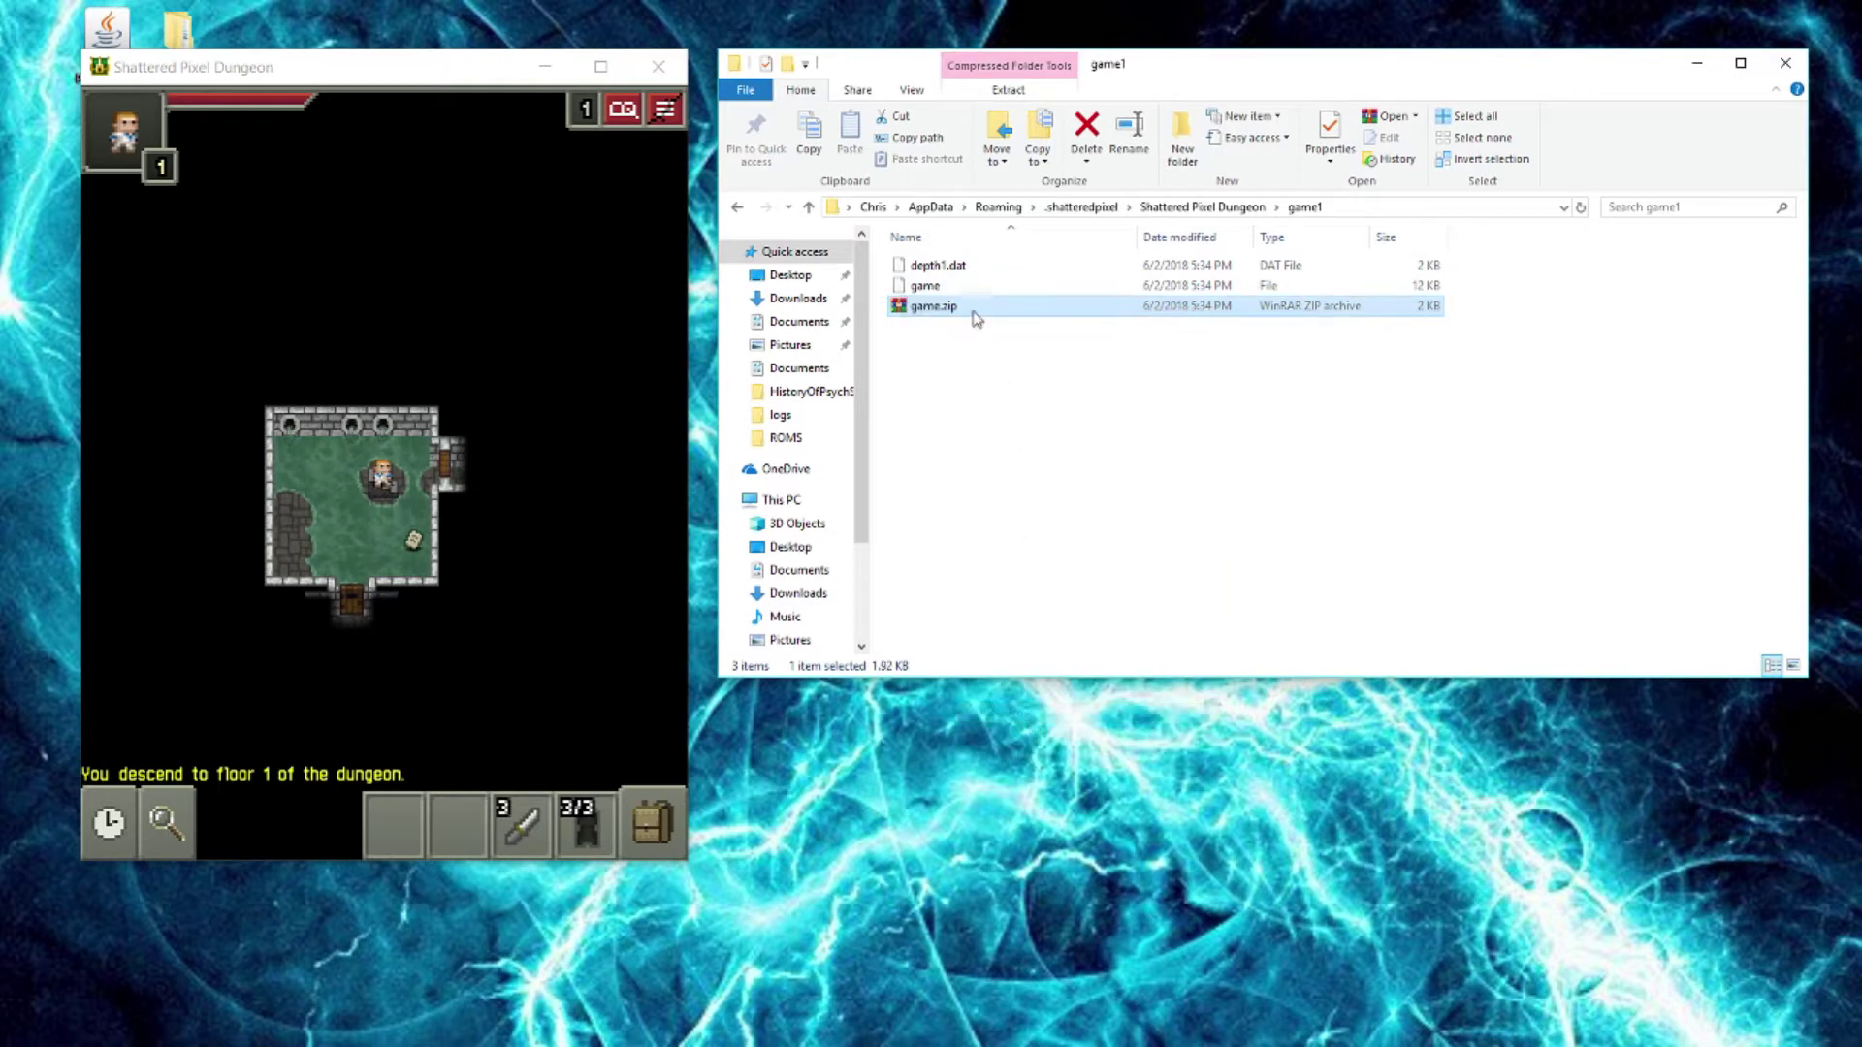
right_click(964, 312)
left_click(1057, 715)
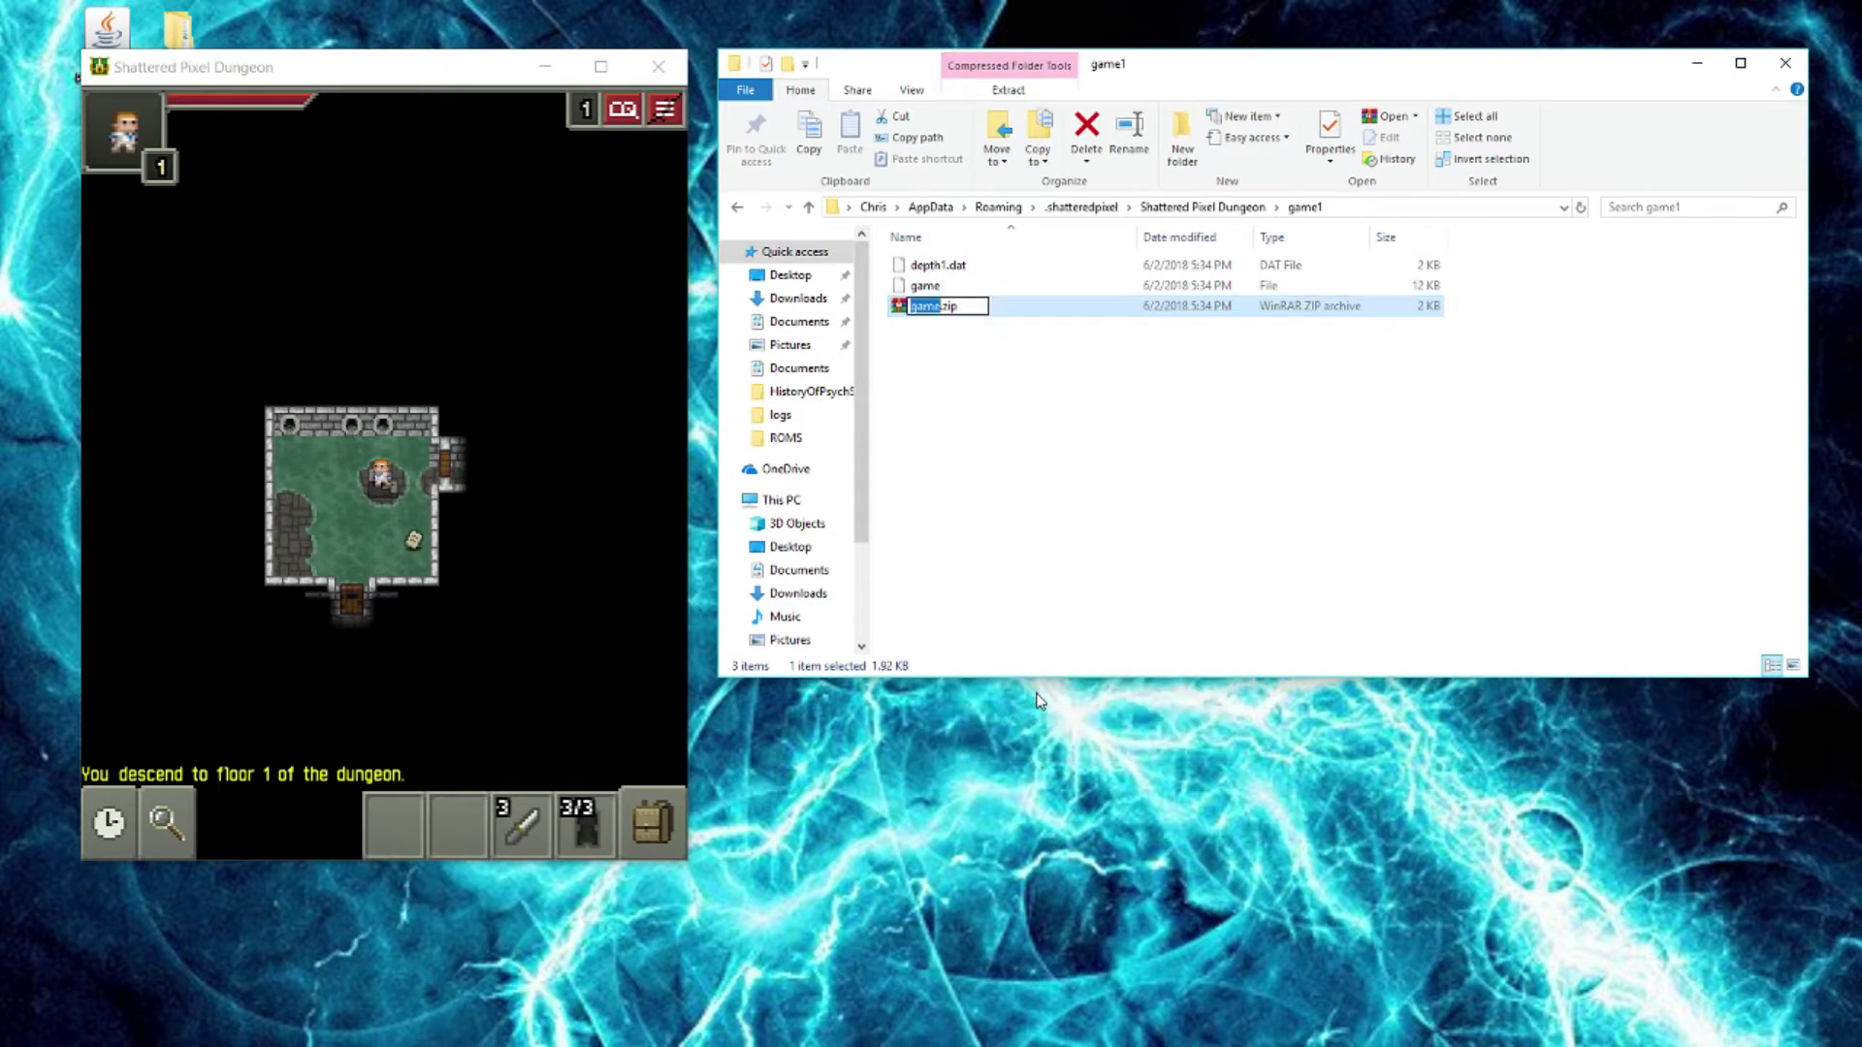
key("Right")
key("BackSpace")
key("BackSpace")
key("BackSpace")
type("dat")
key("Return")
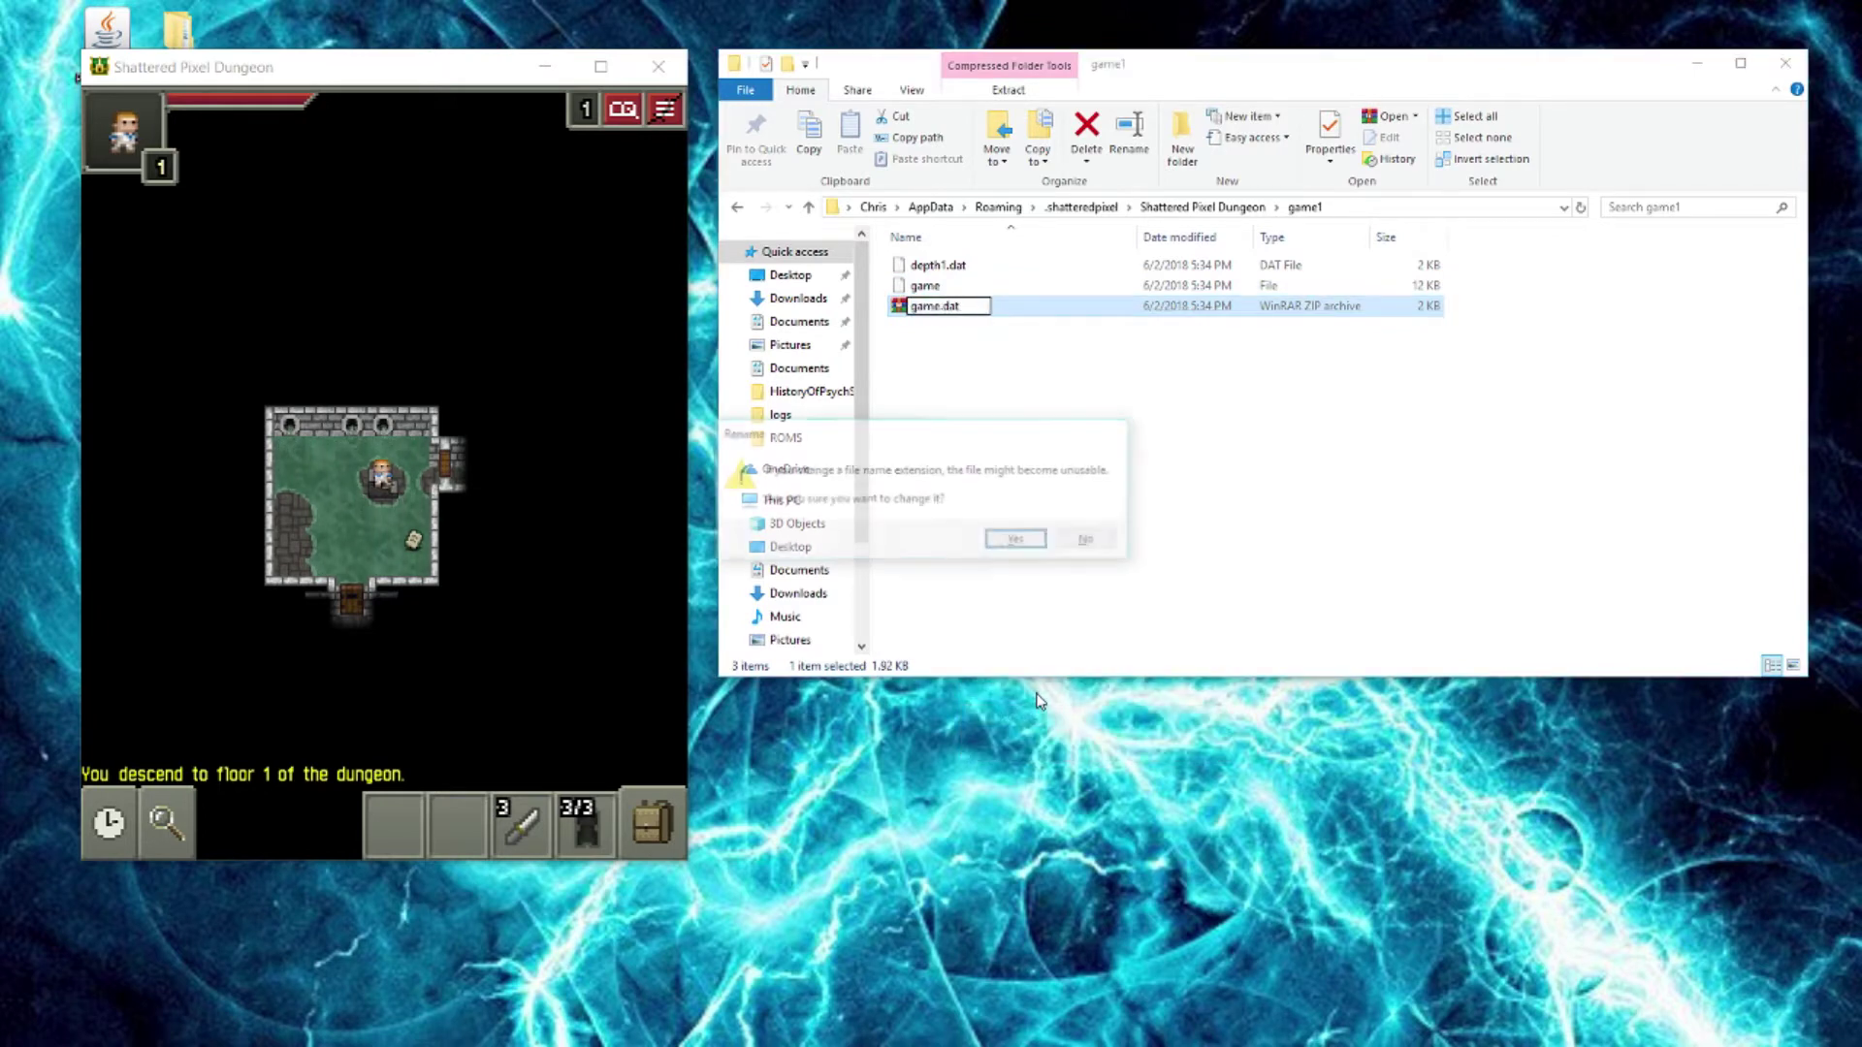
left_click(1023, 544)
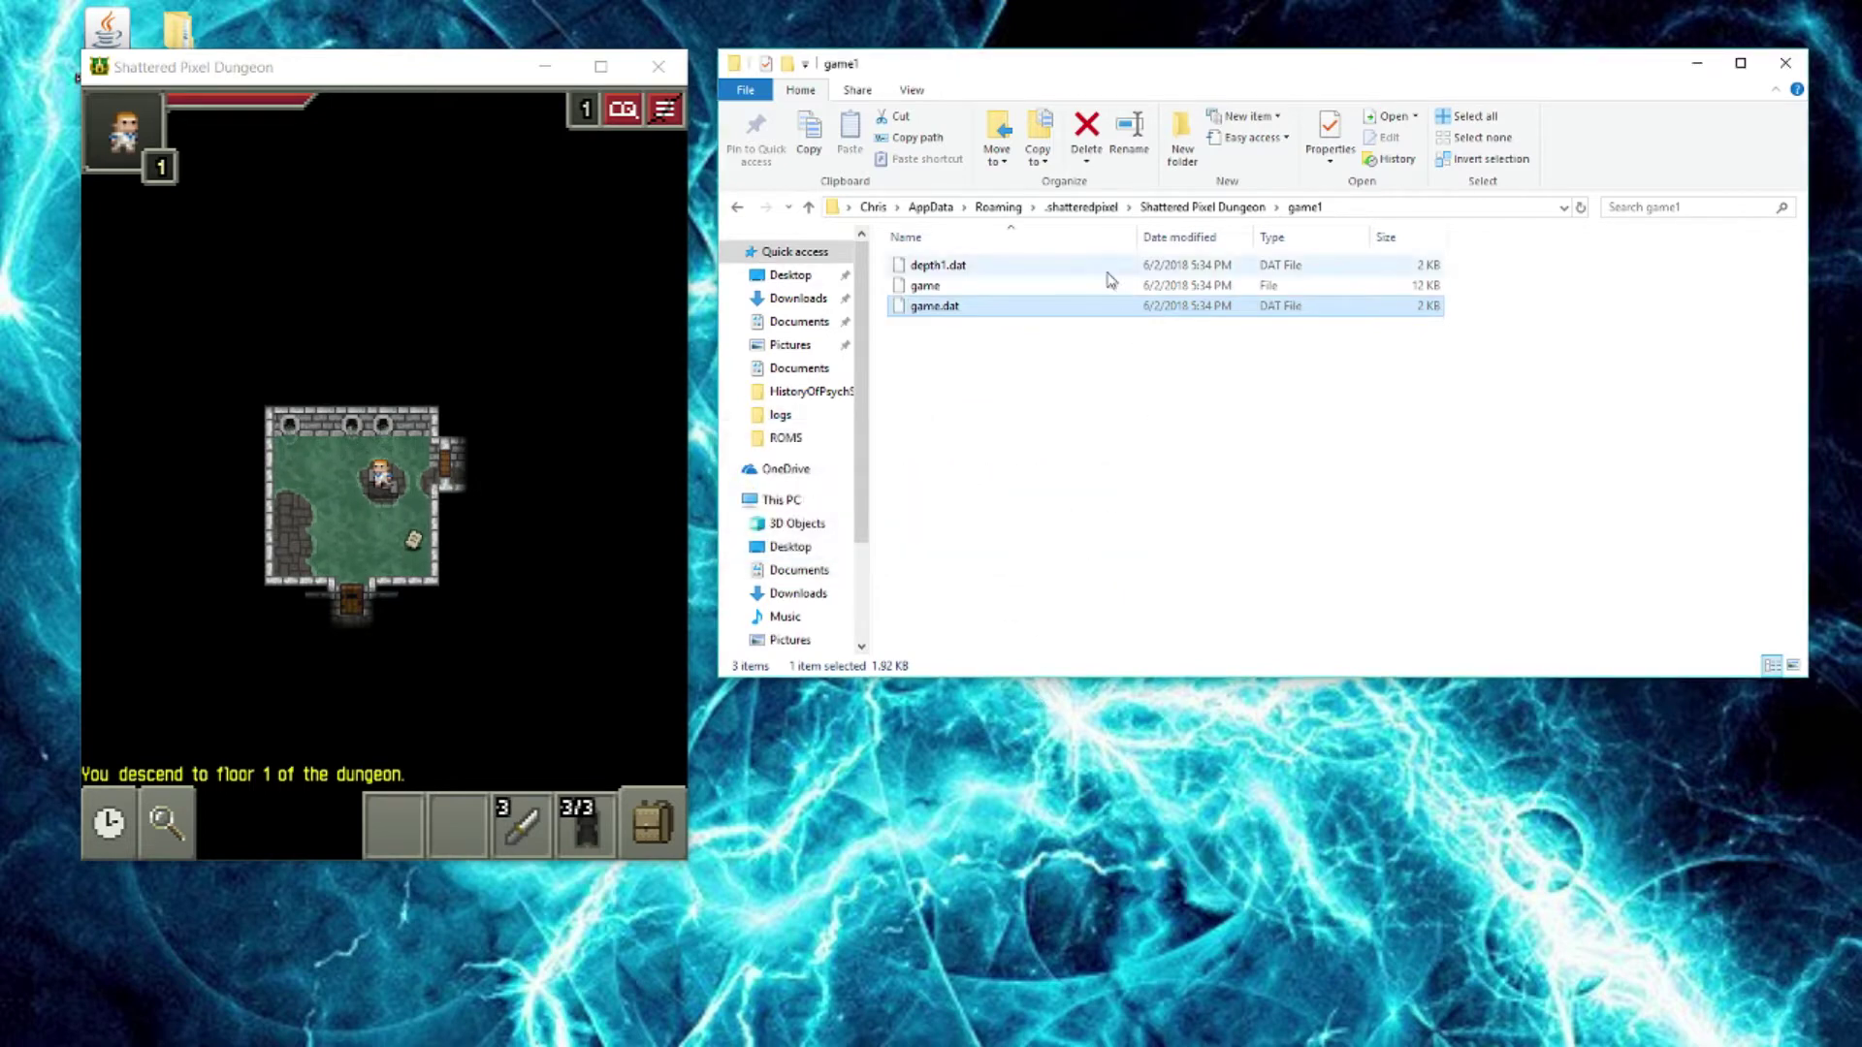
left_click(926, 285)
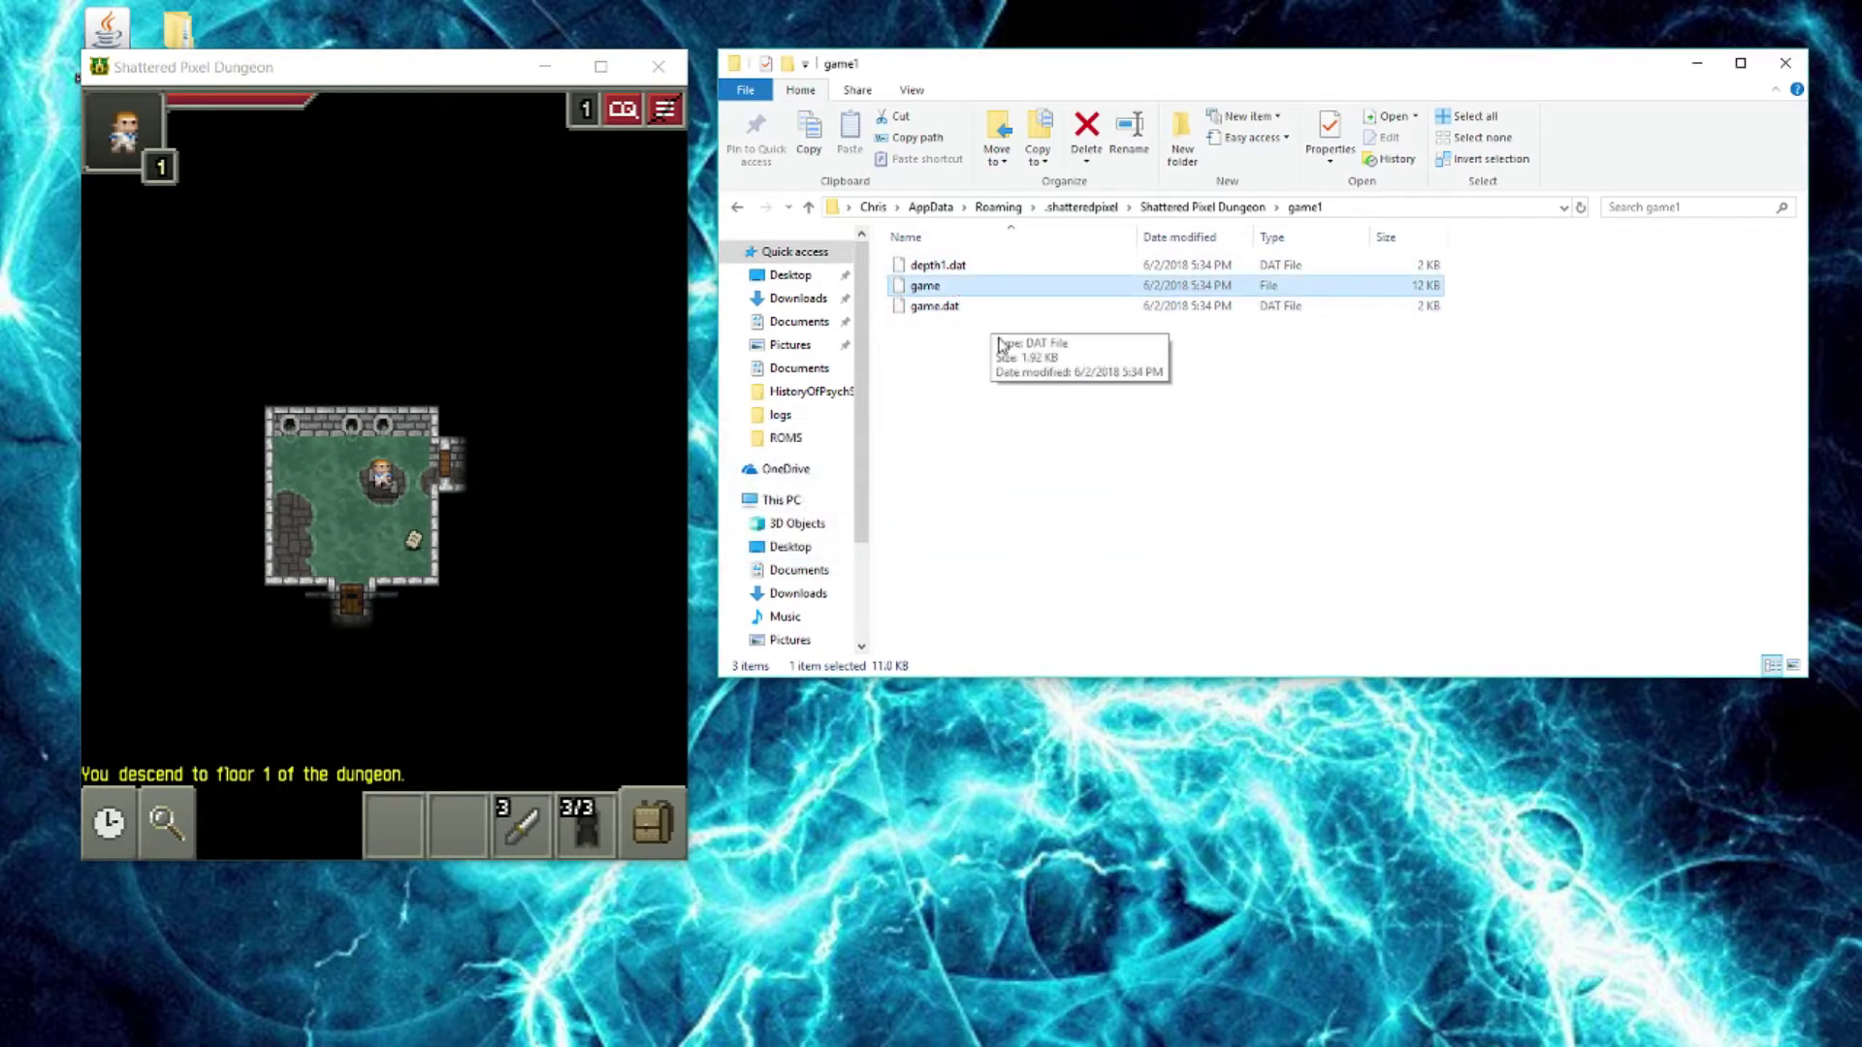
key("Delete")
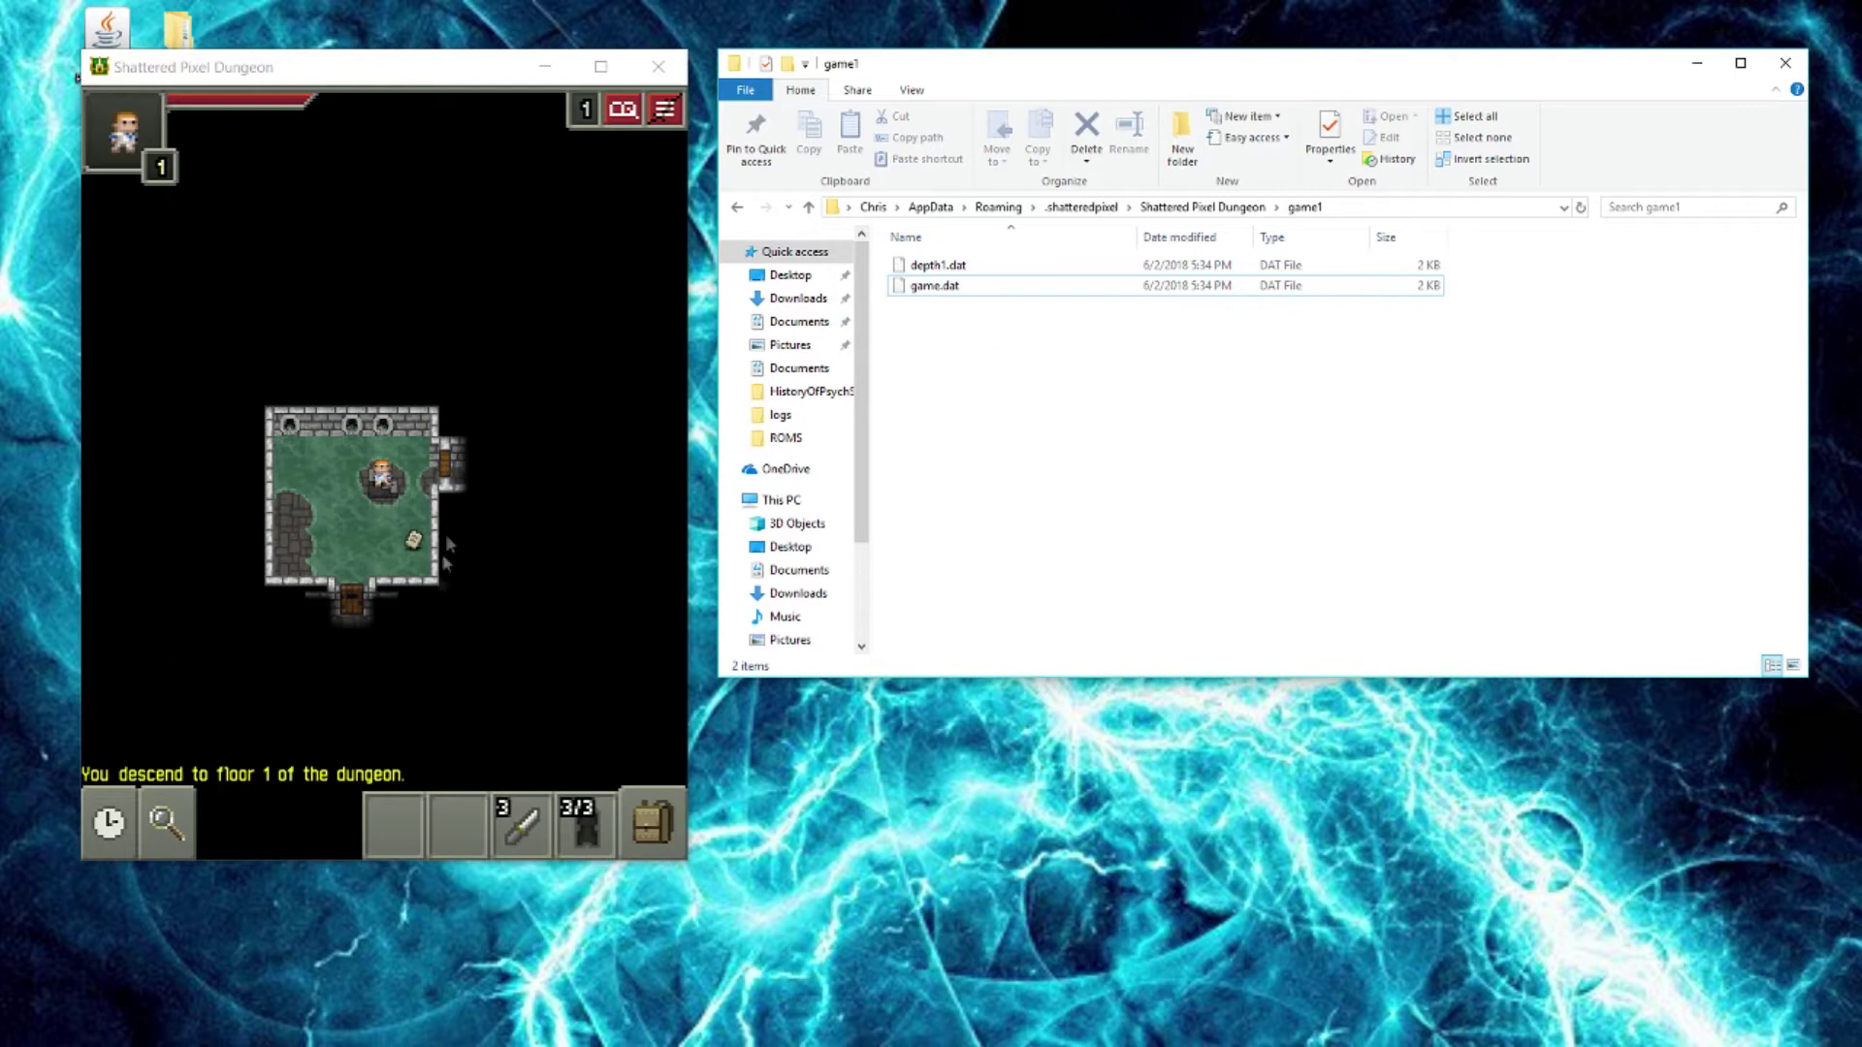
Switch to the game and kill the marsupial rats near the starting room.
left_click(387, 559)
left_click(354, 596)
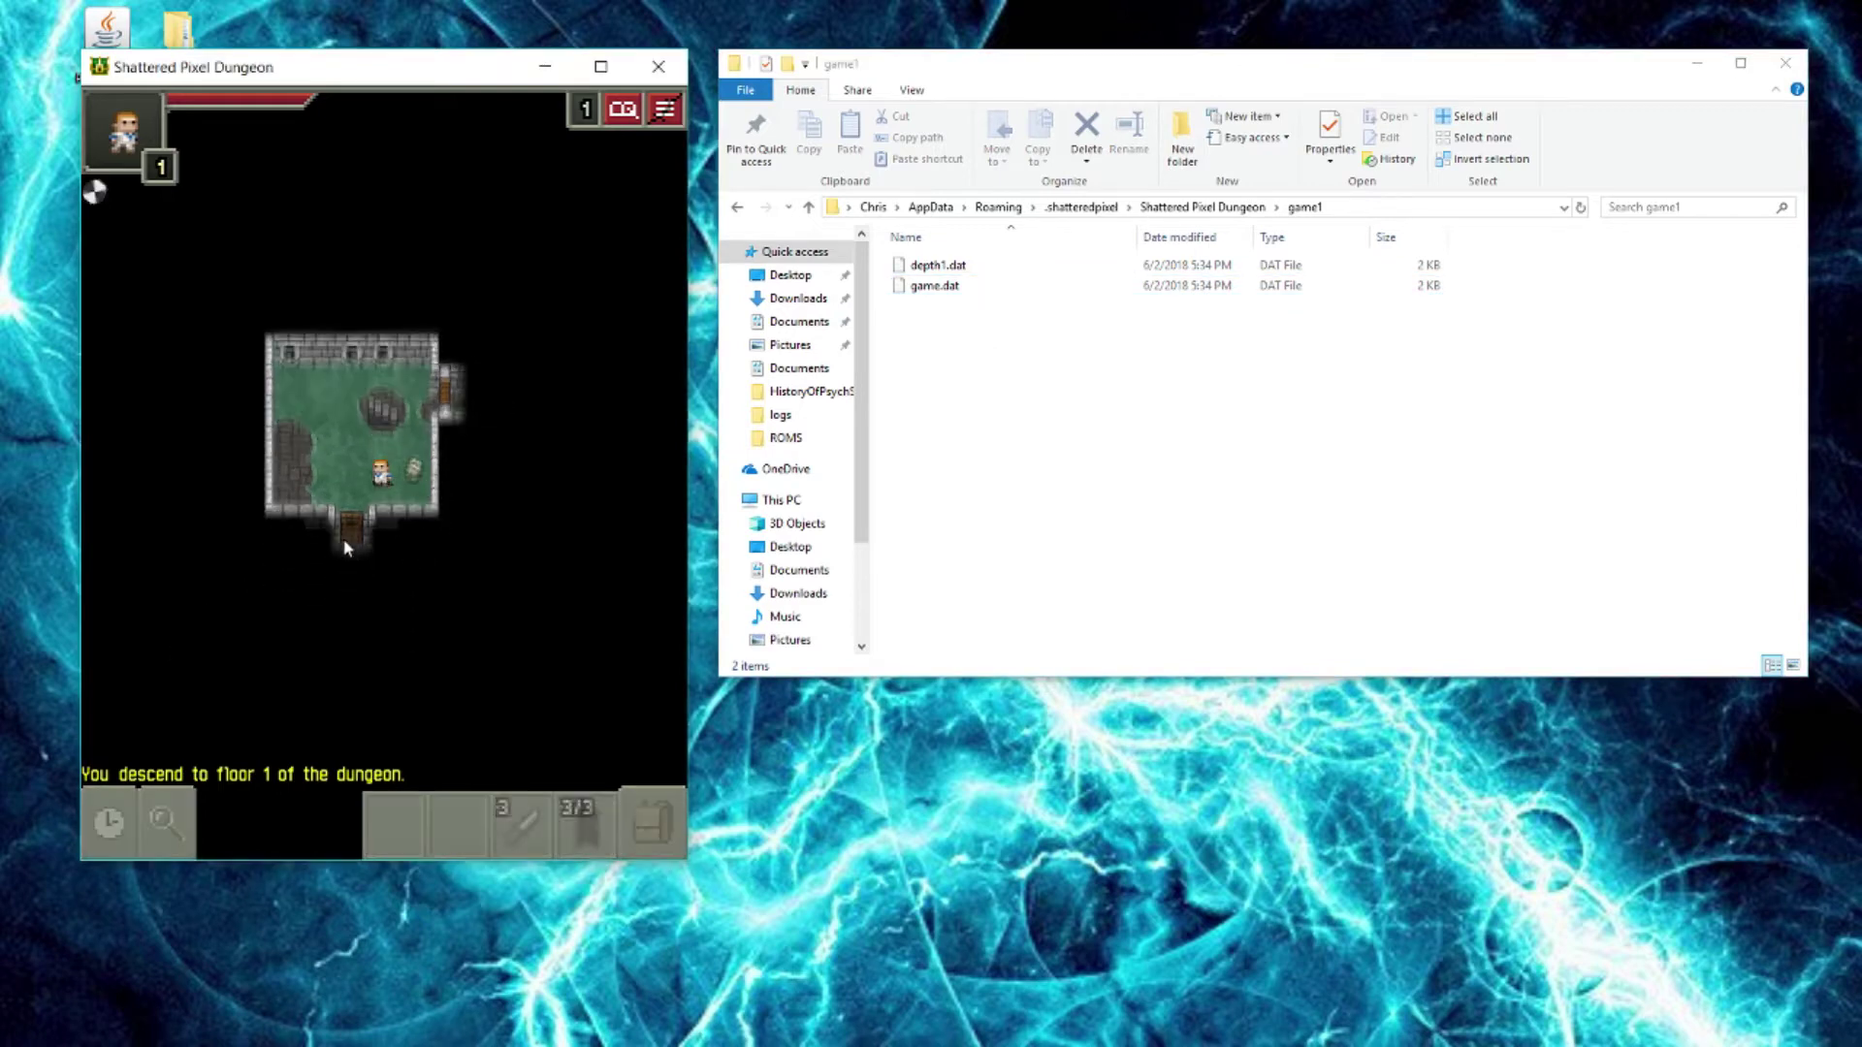
left_click(648, 756)
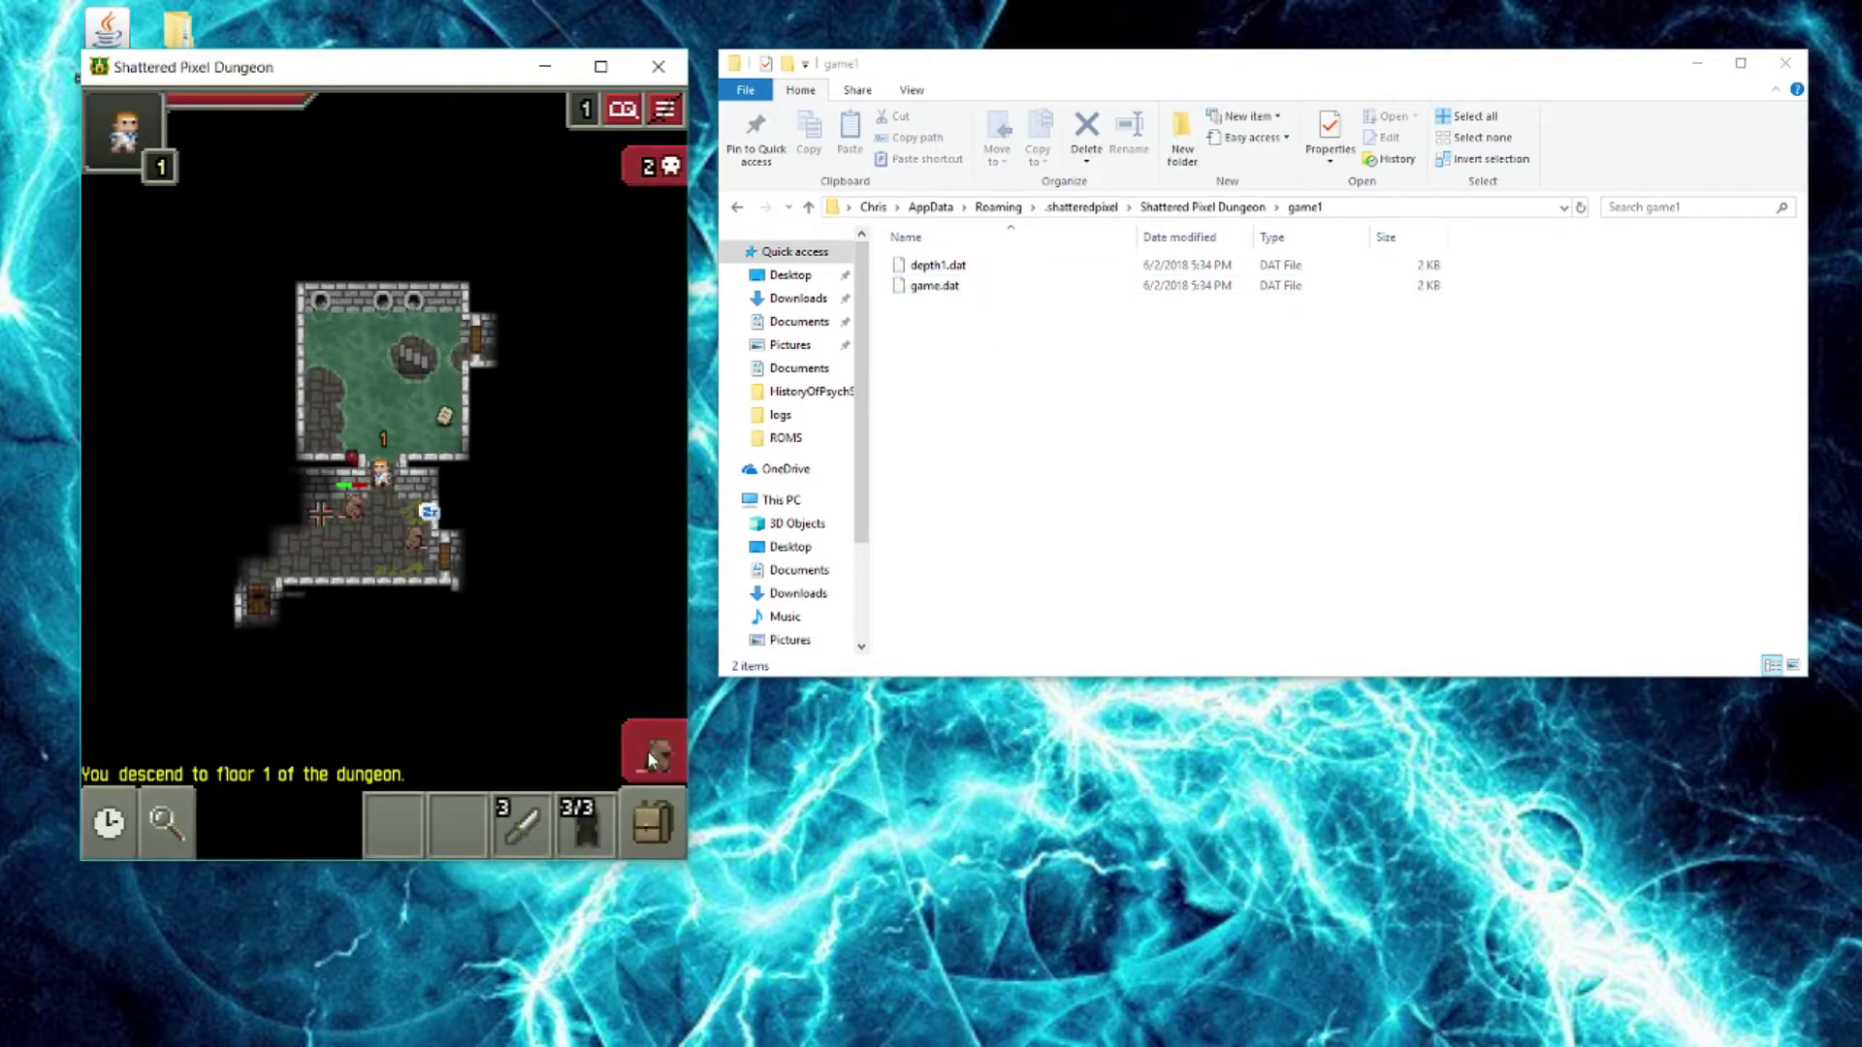
key("Up")
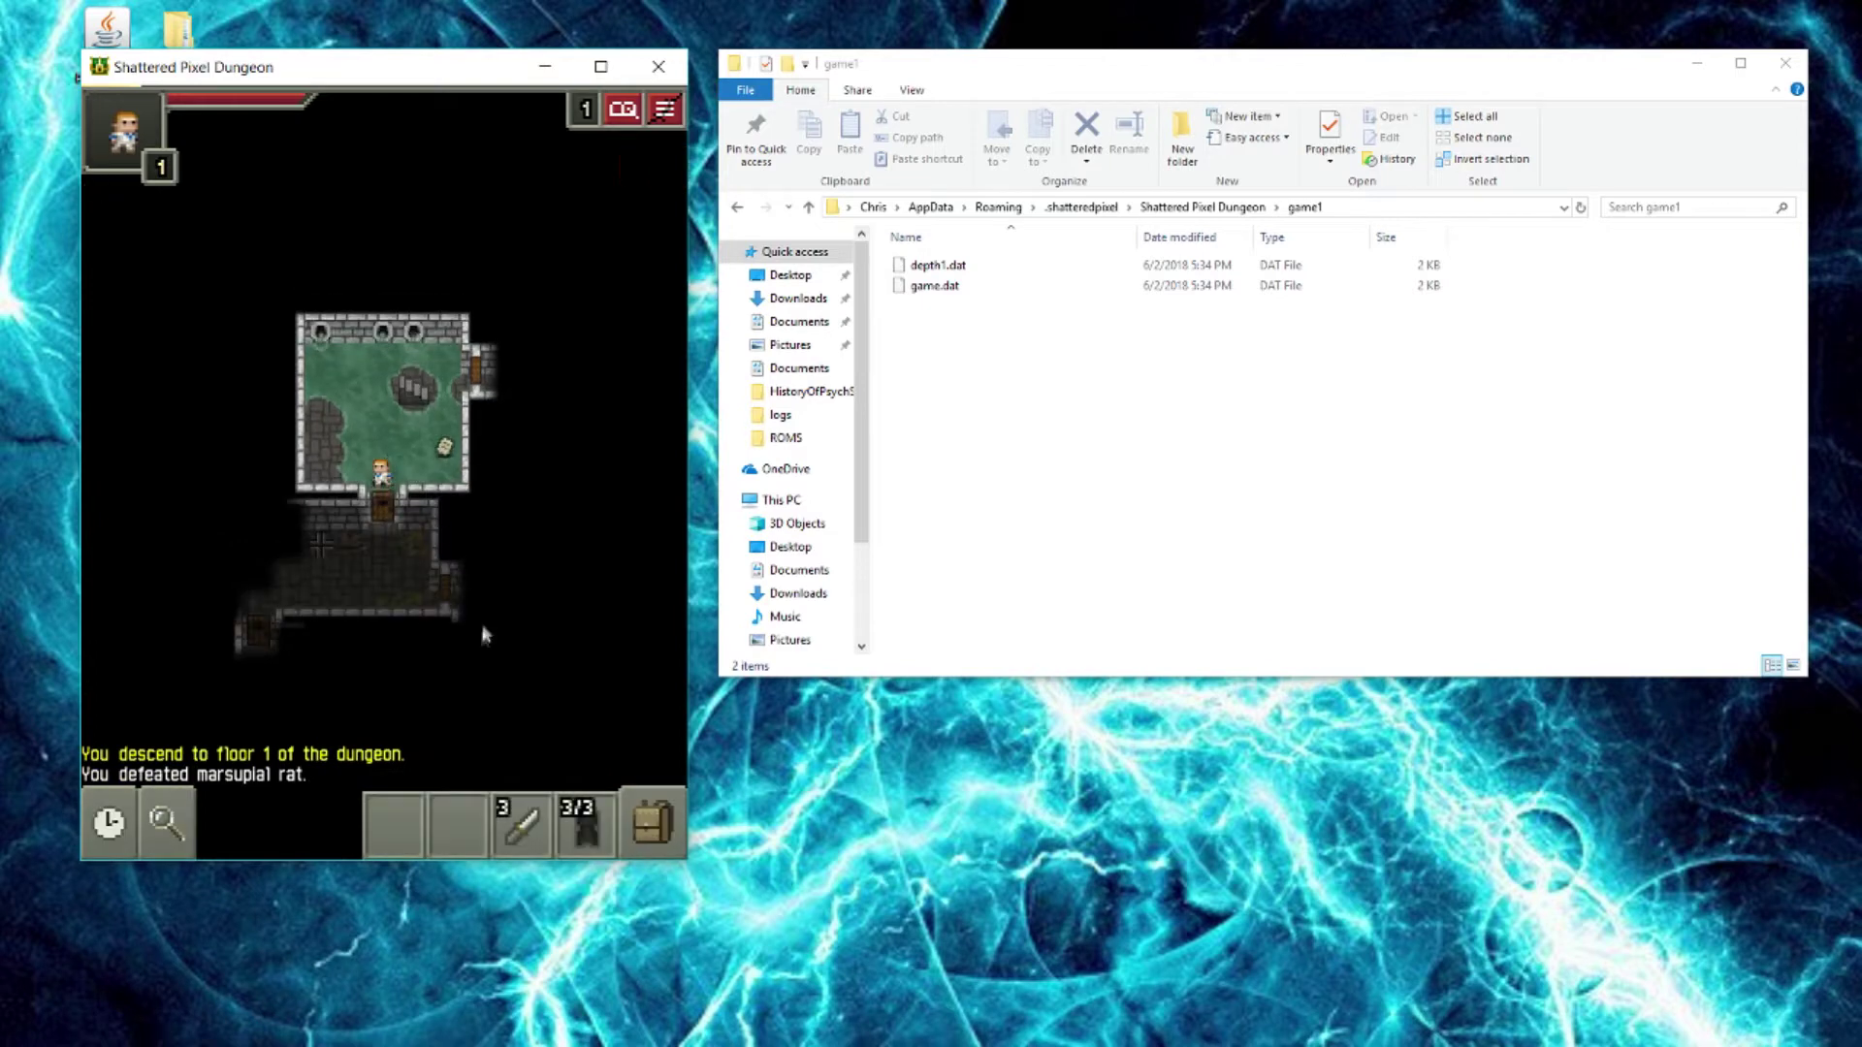
left_click(655, 754)
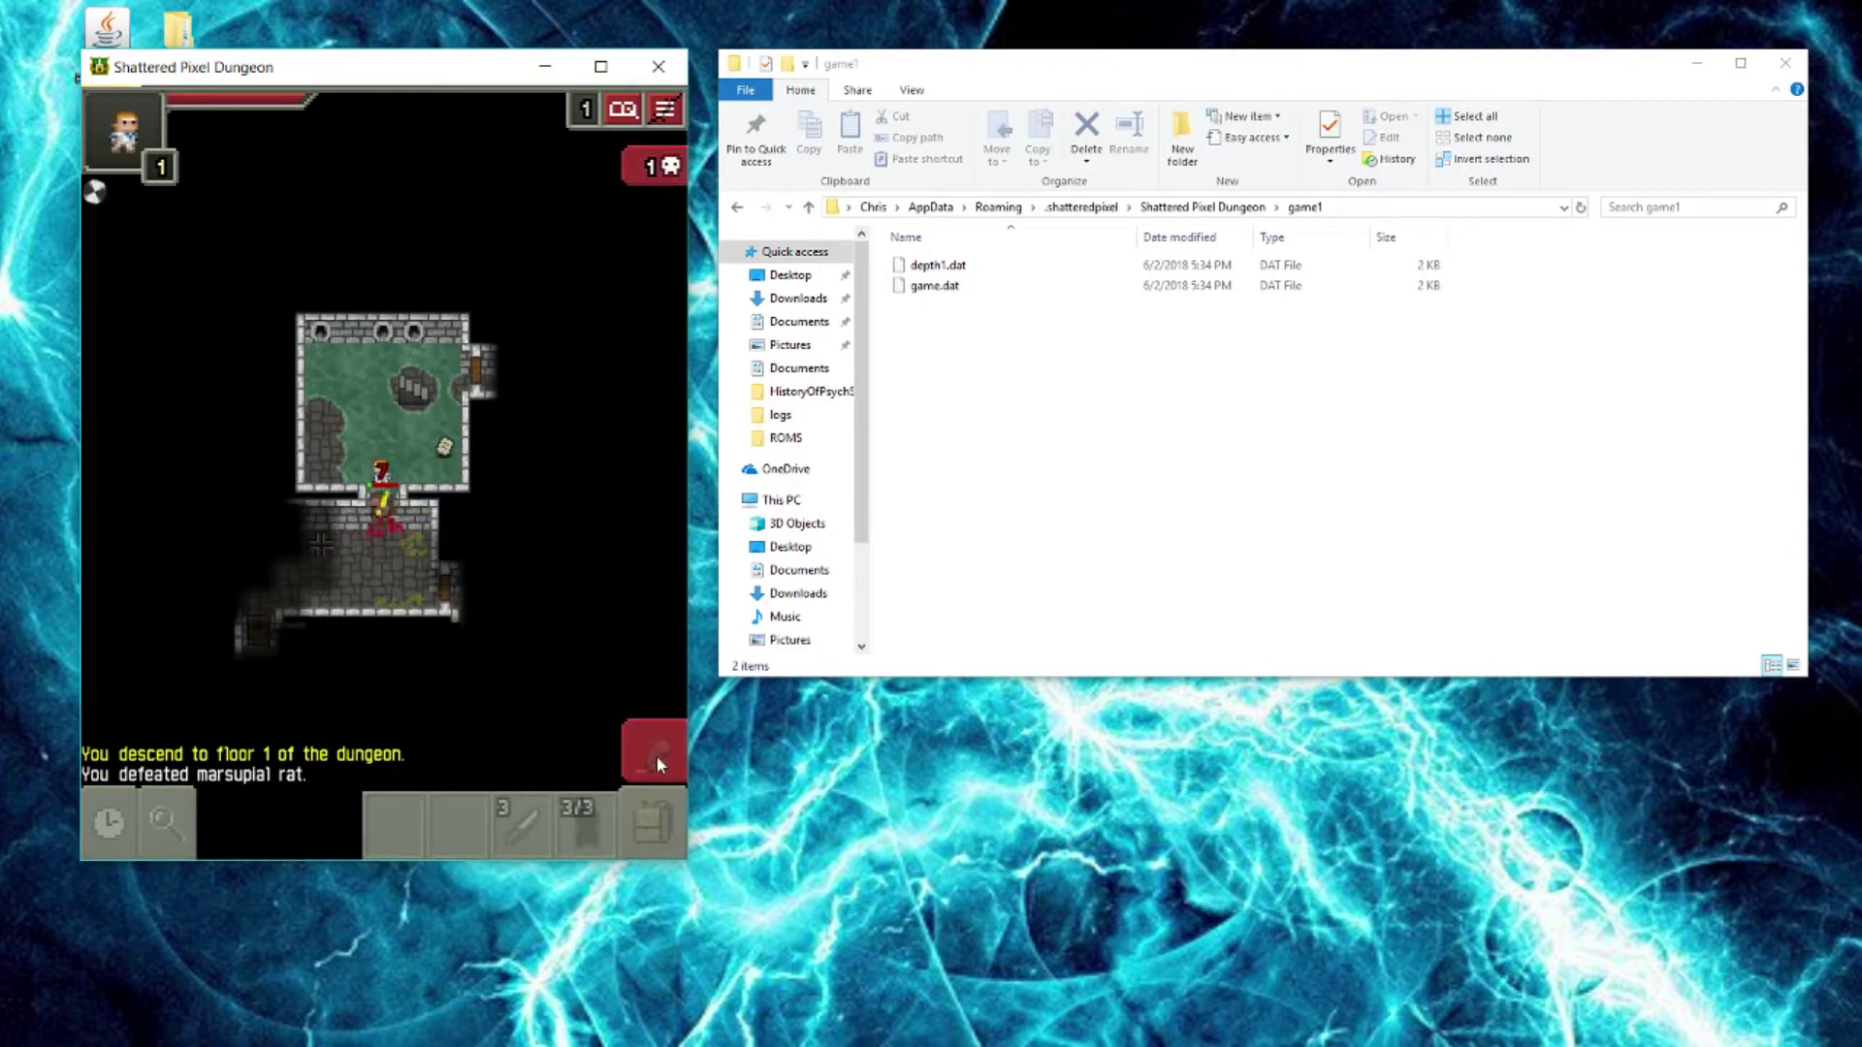
left_click(665, 747)
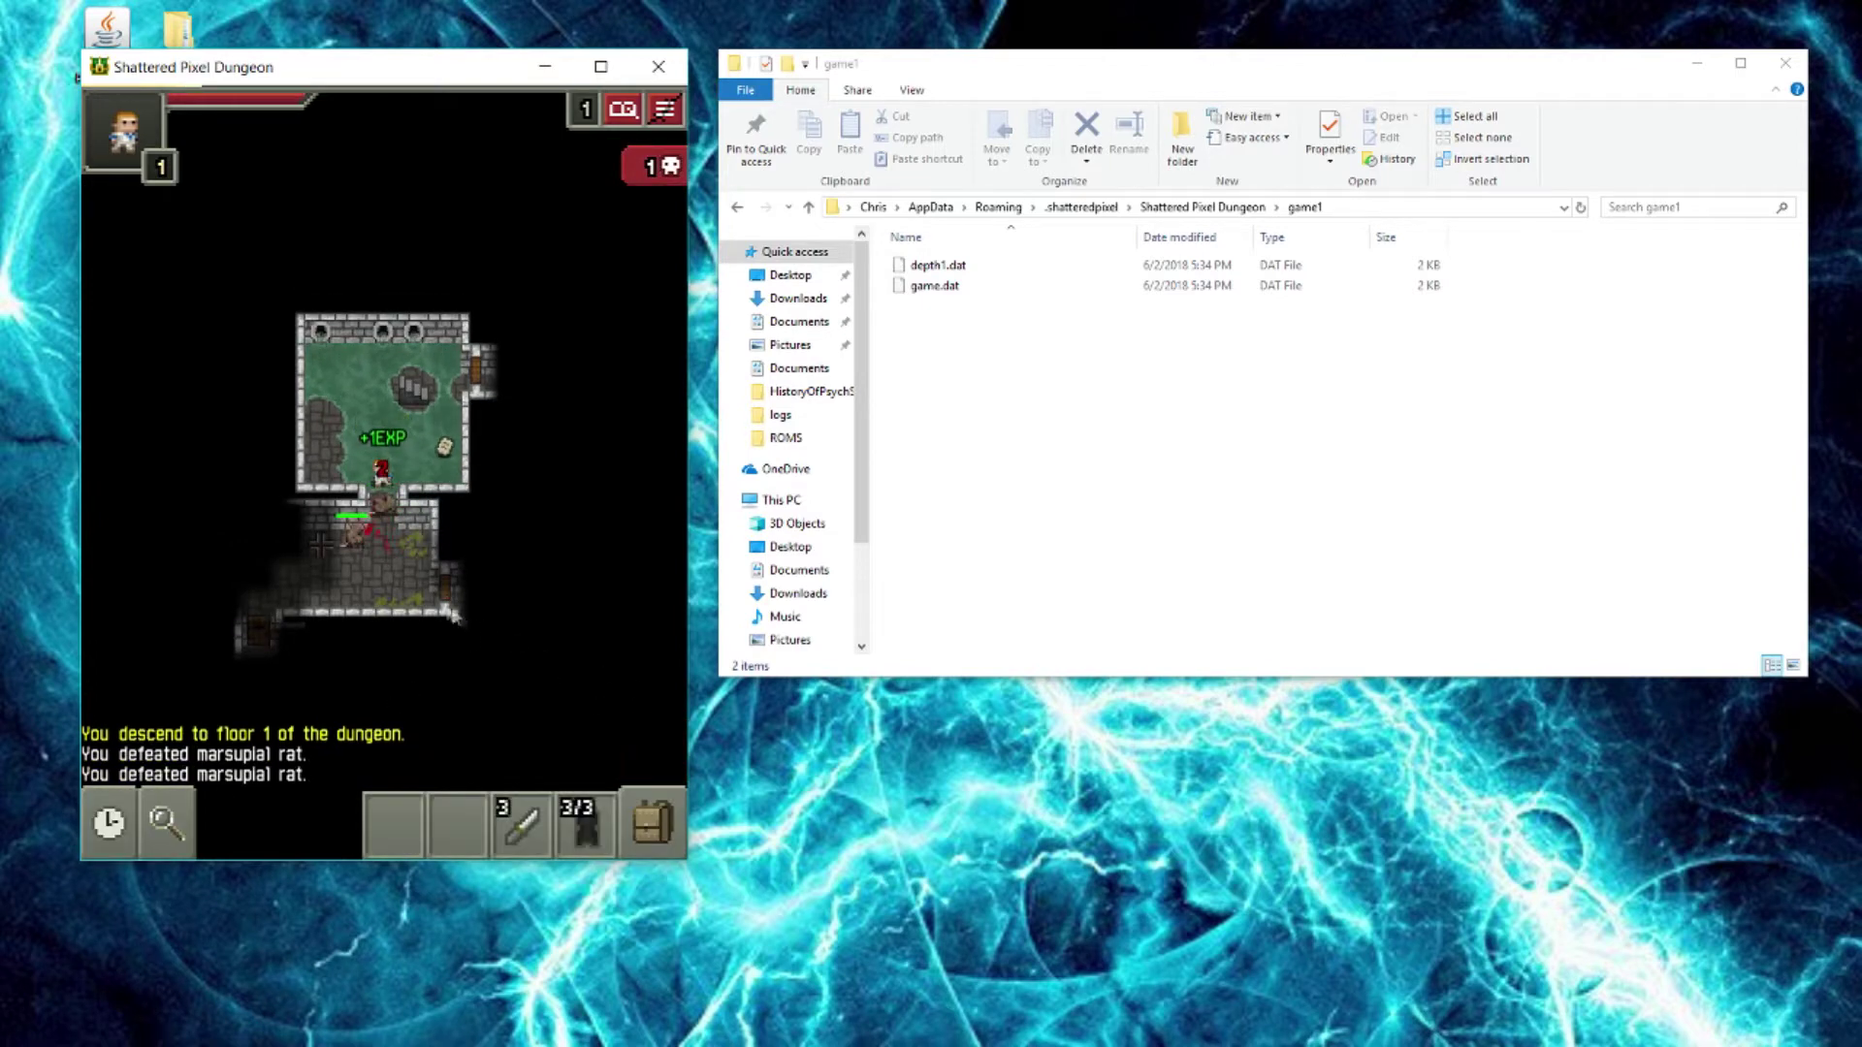
left_click(124, 822)
left_click(669, 751)
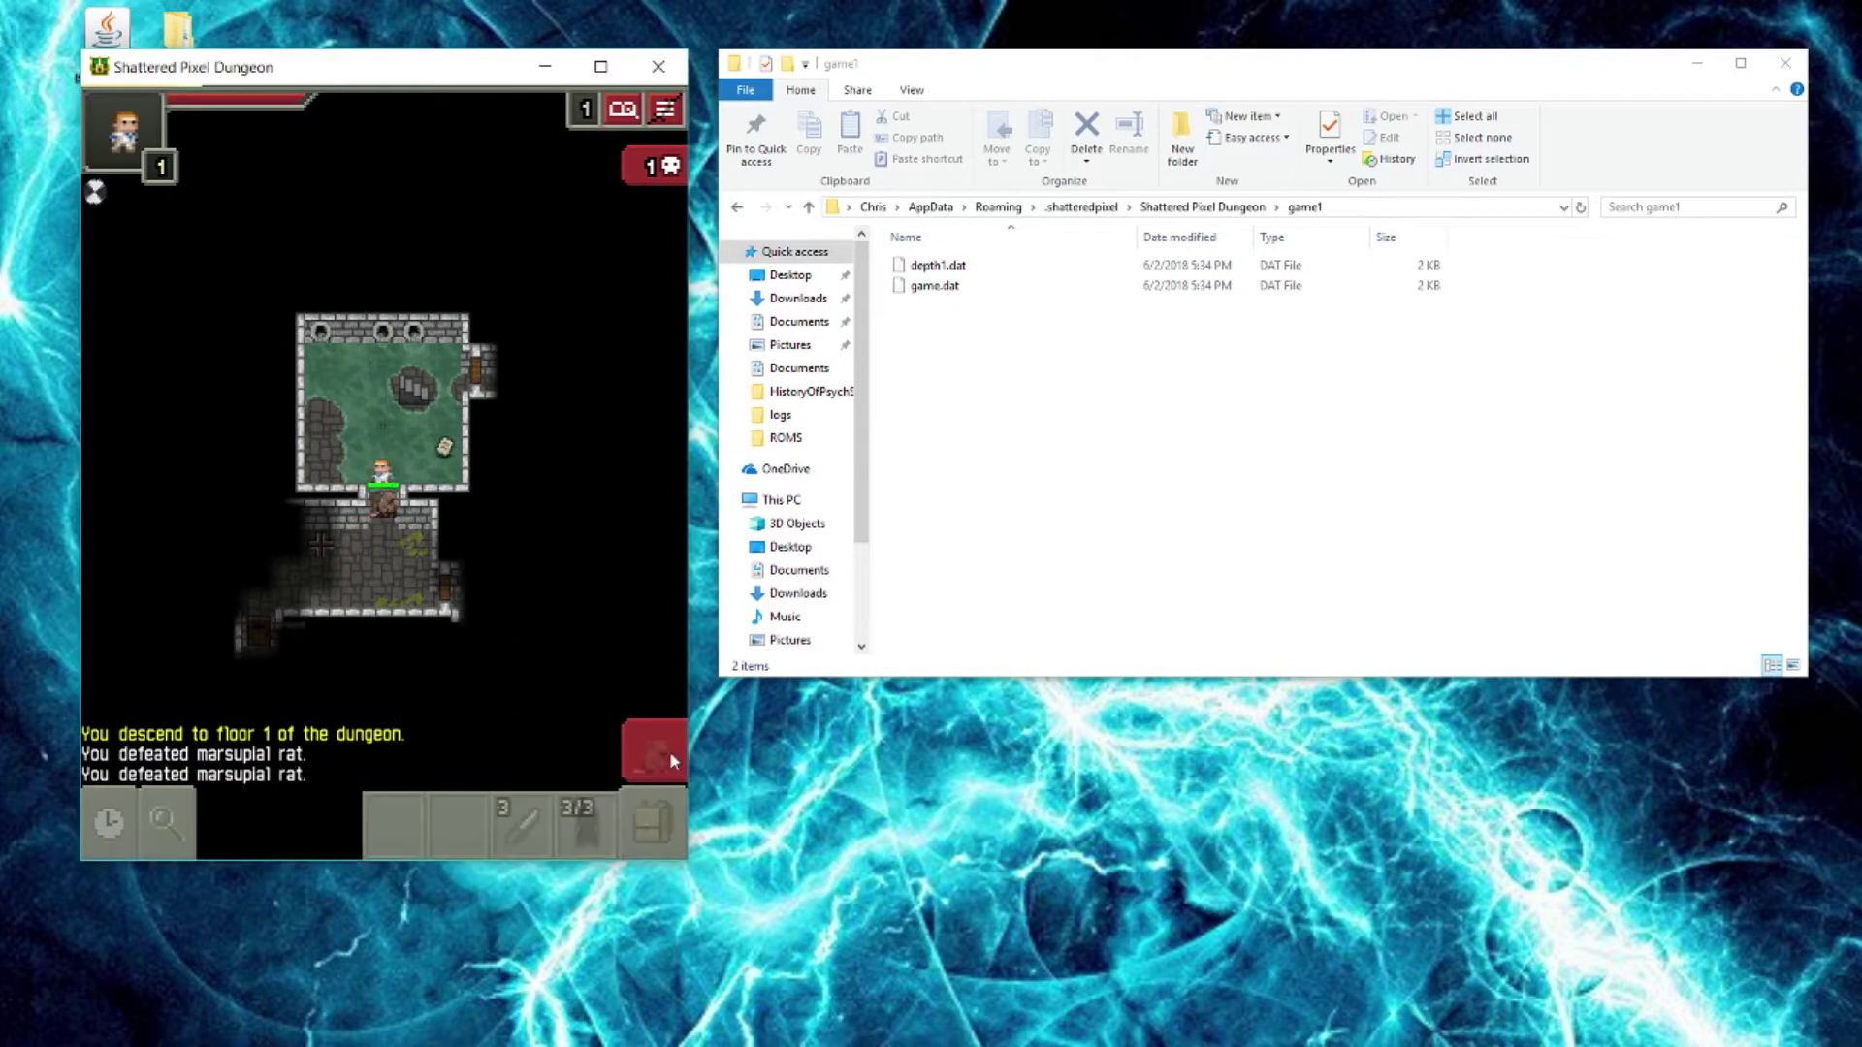
left_click(669, 760)
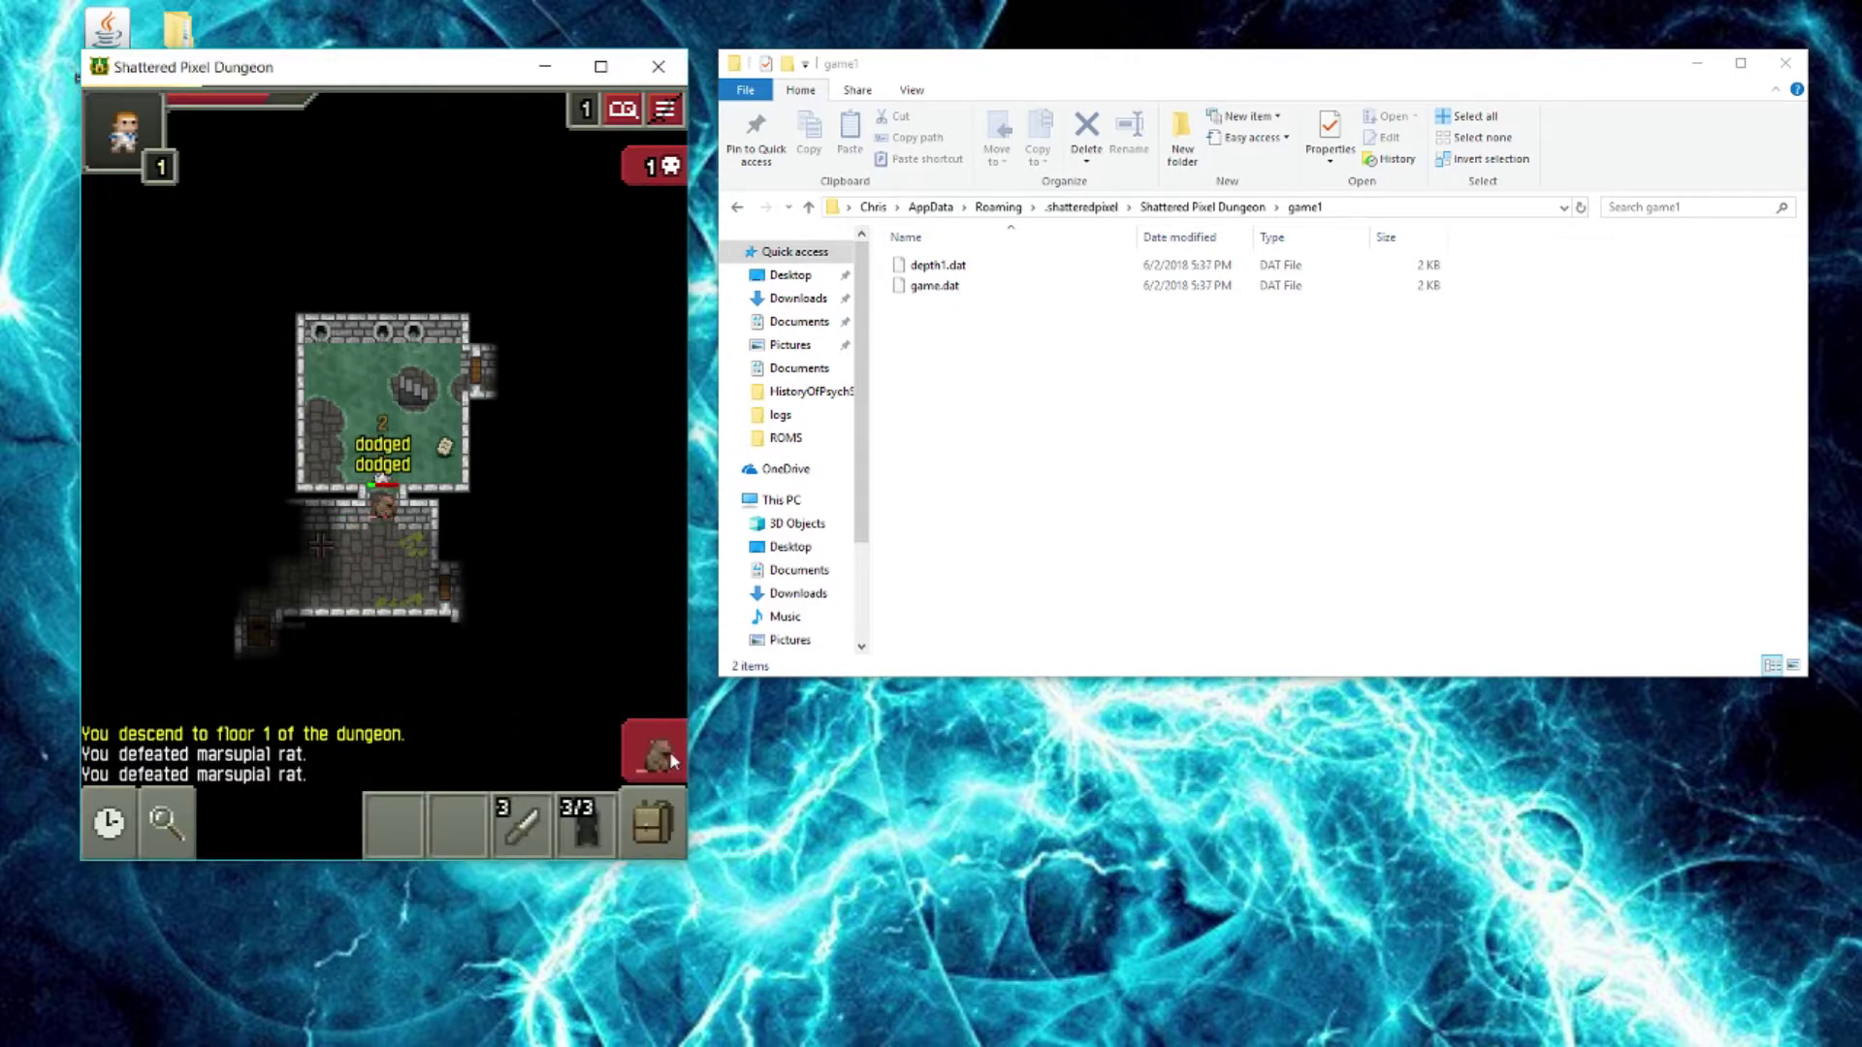
Walk the Rogue through the lower rooms and along the east corridor of floor 1.
left_click(434, 591)
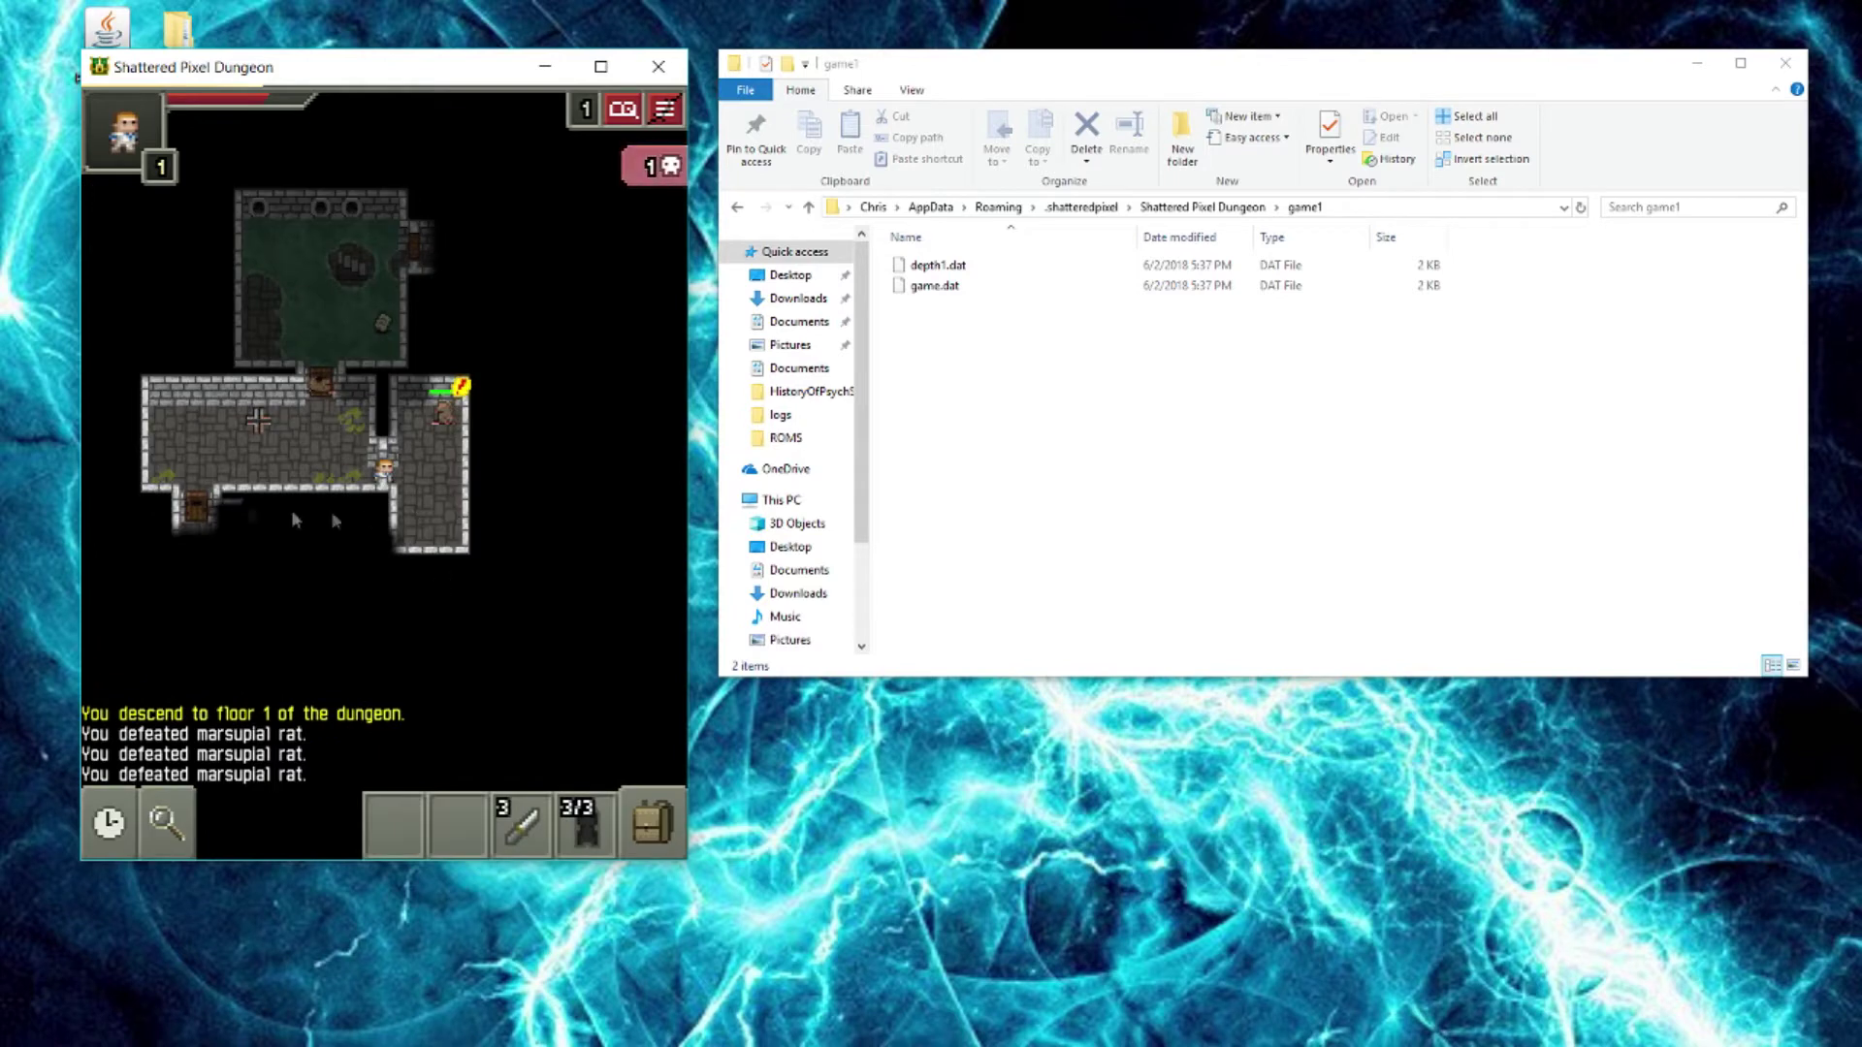
left_click(189, 529)
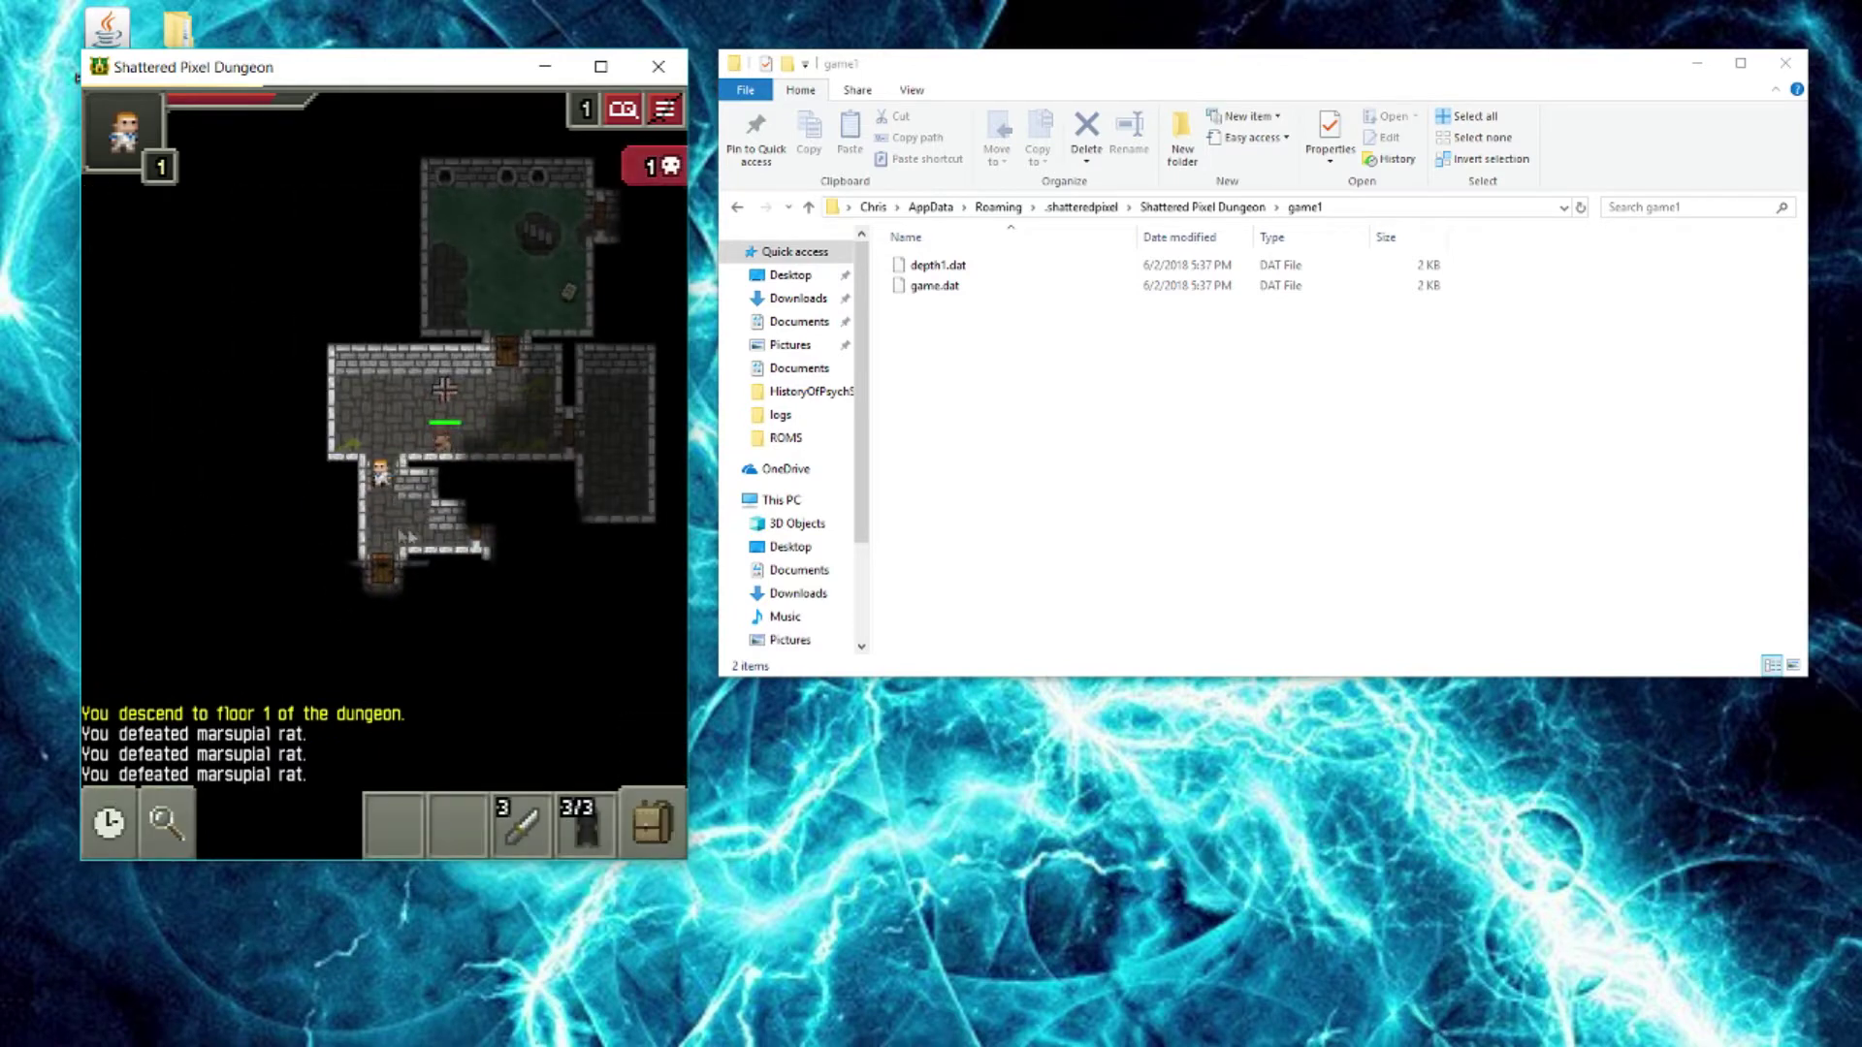
left_click(470, 541)
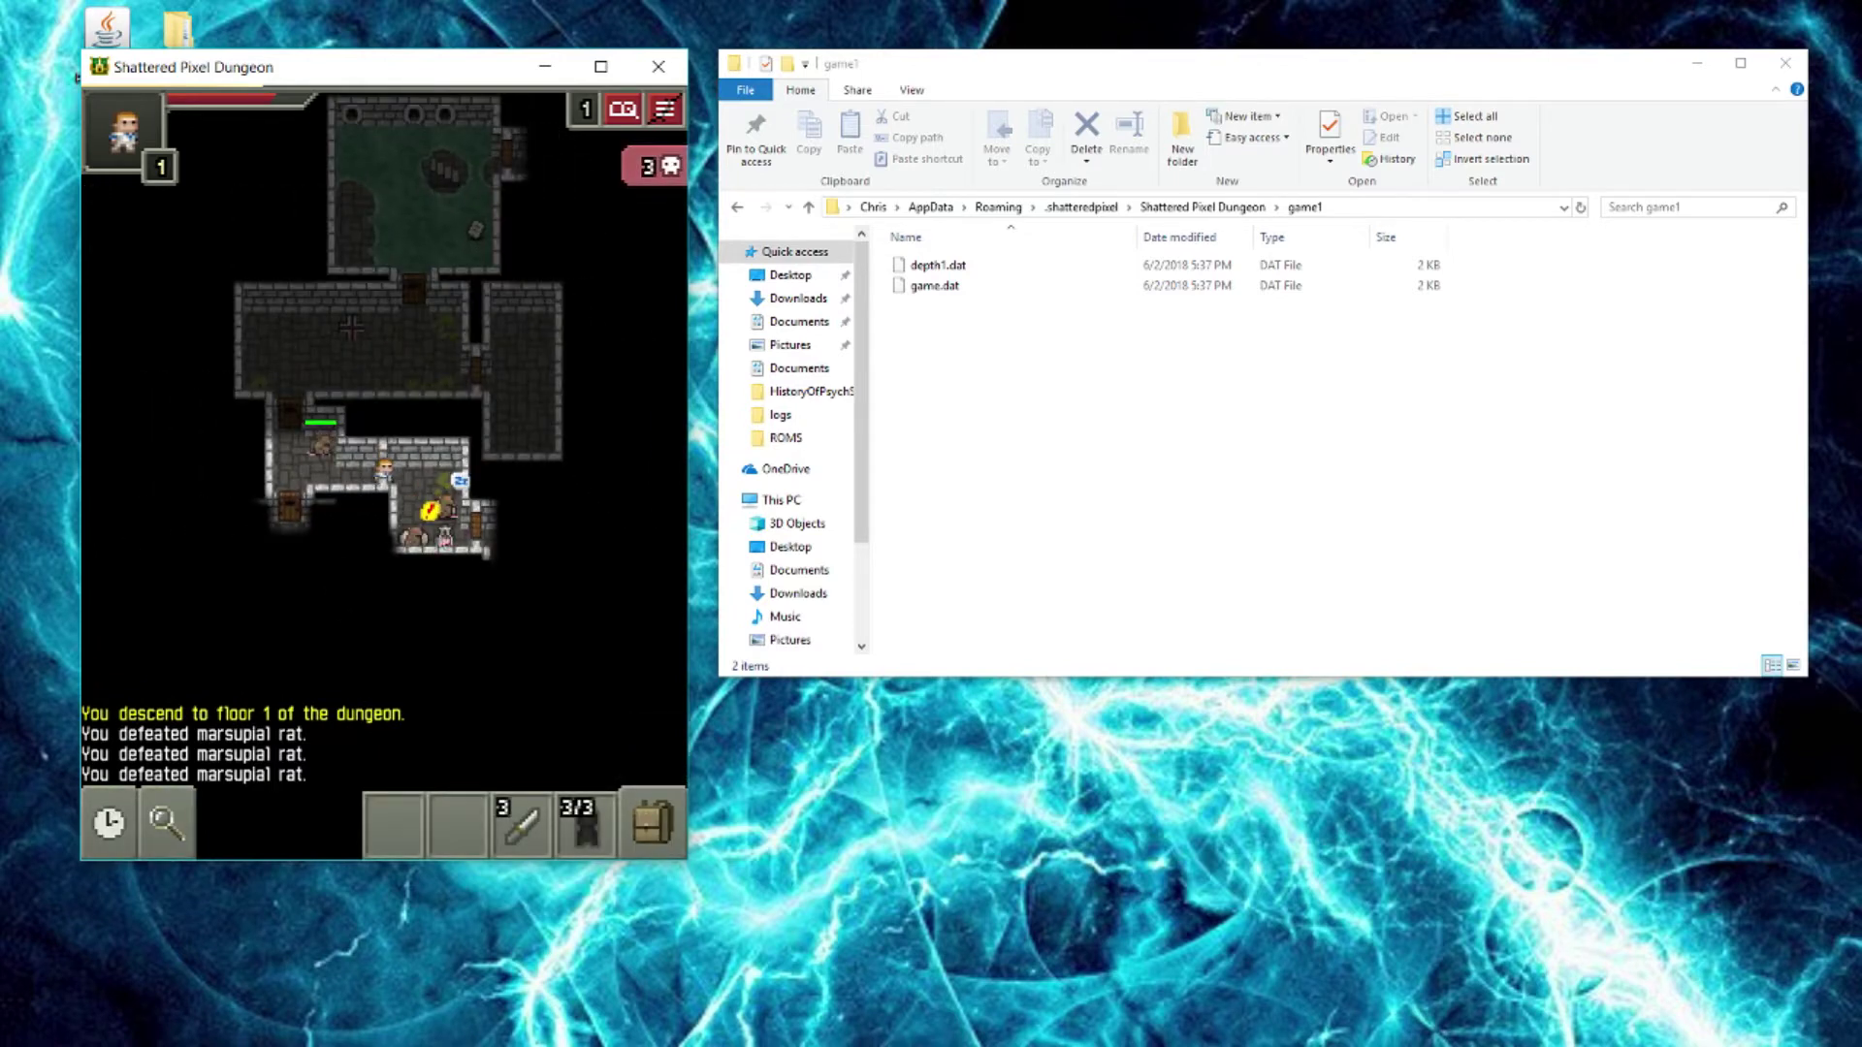
left_click(280, 520)
left_click(328, 498)
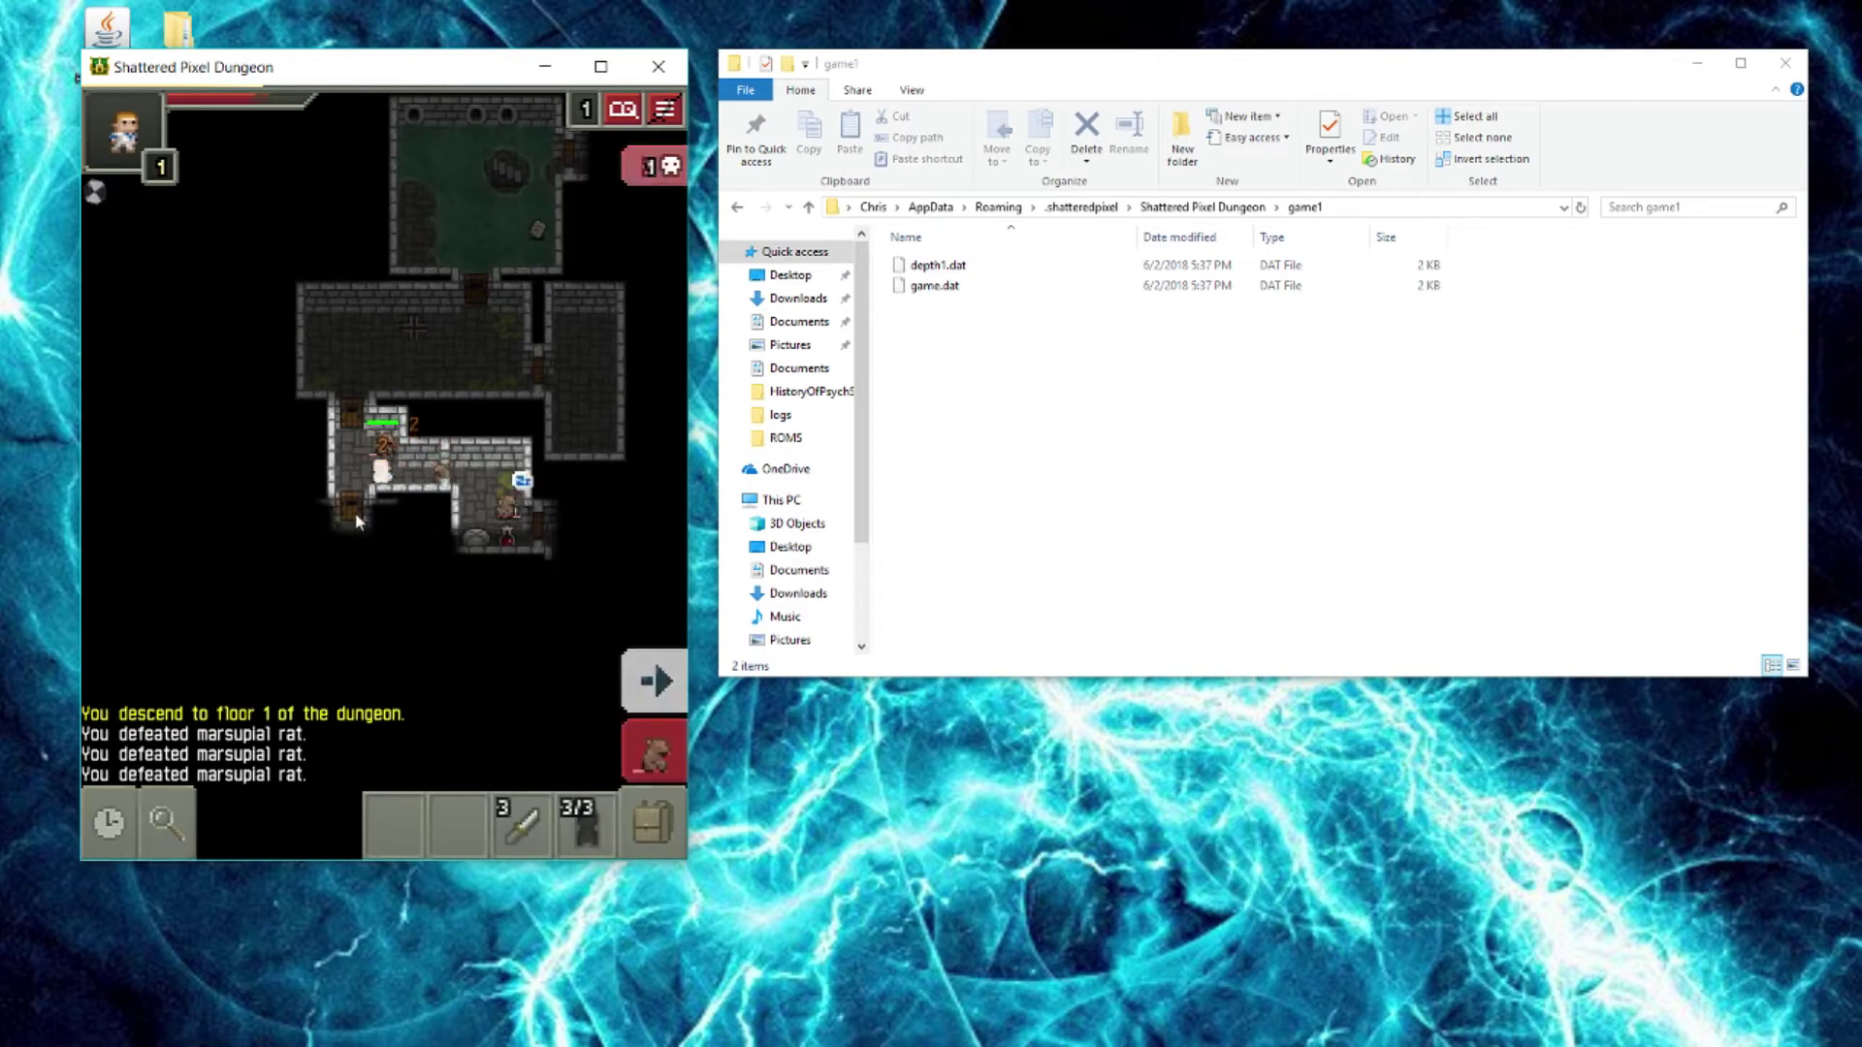
left_click(485, 576)
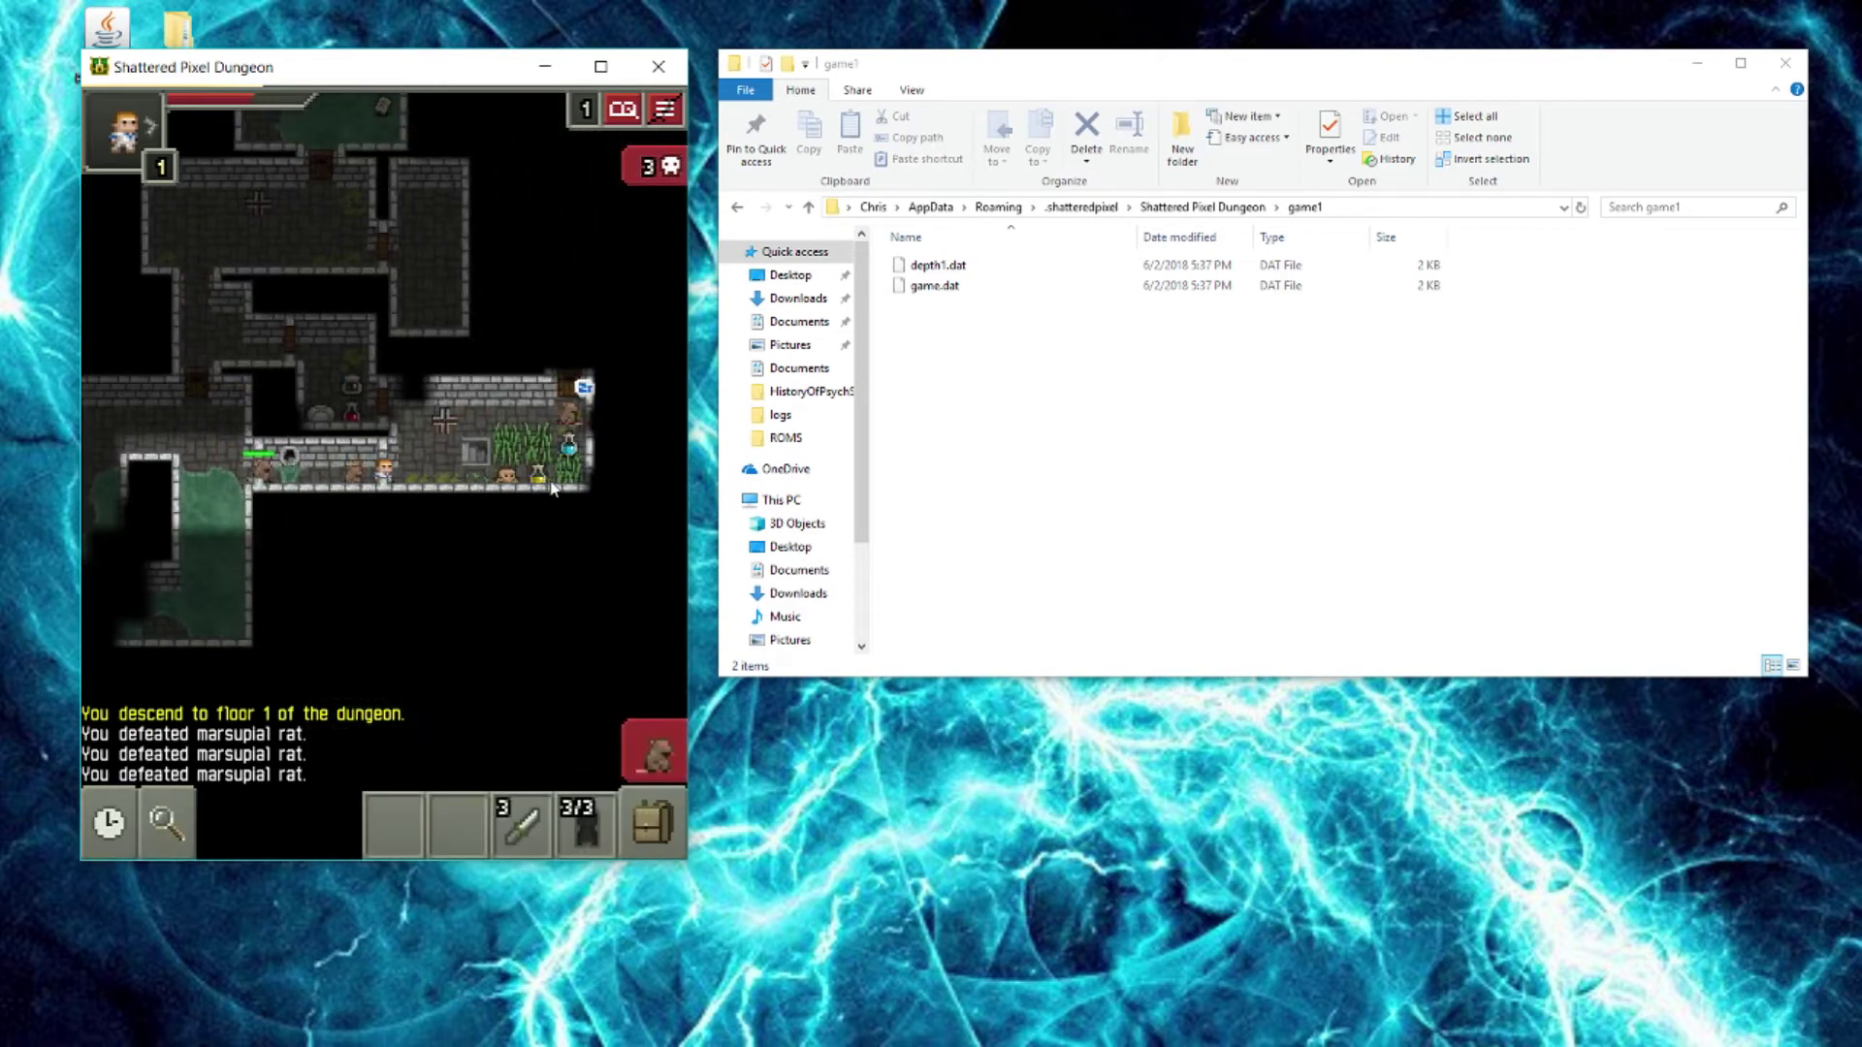
left_click(567, 438)
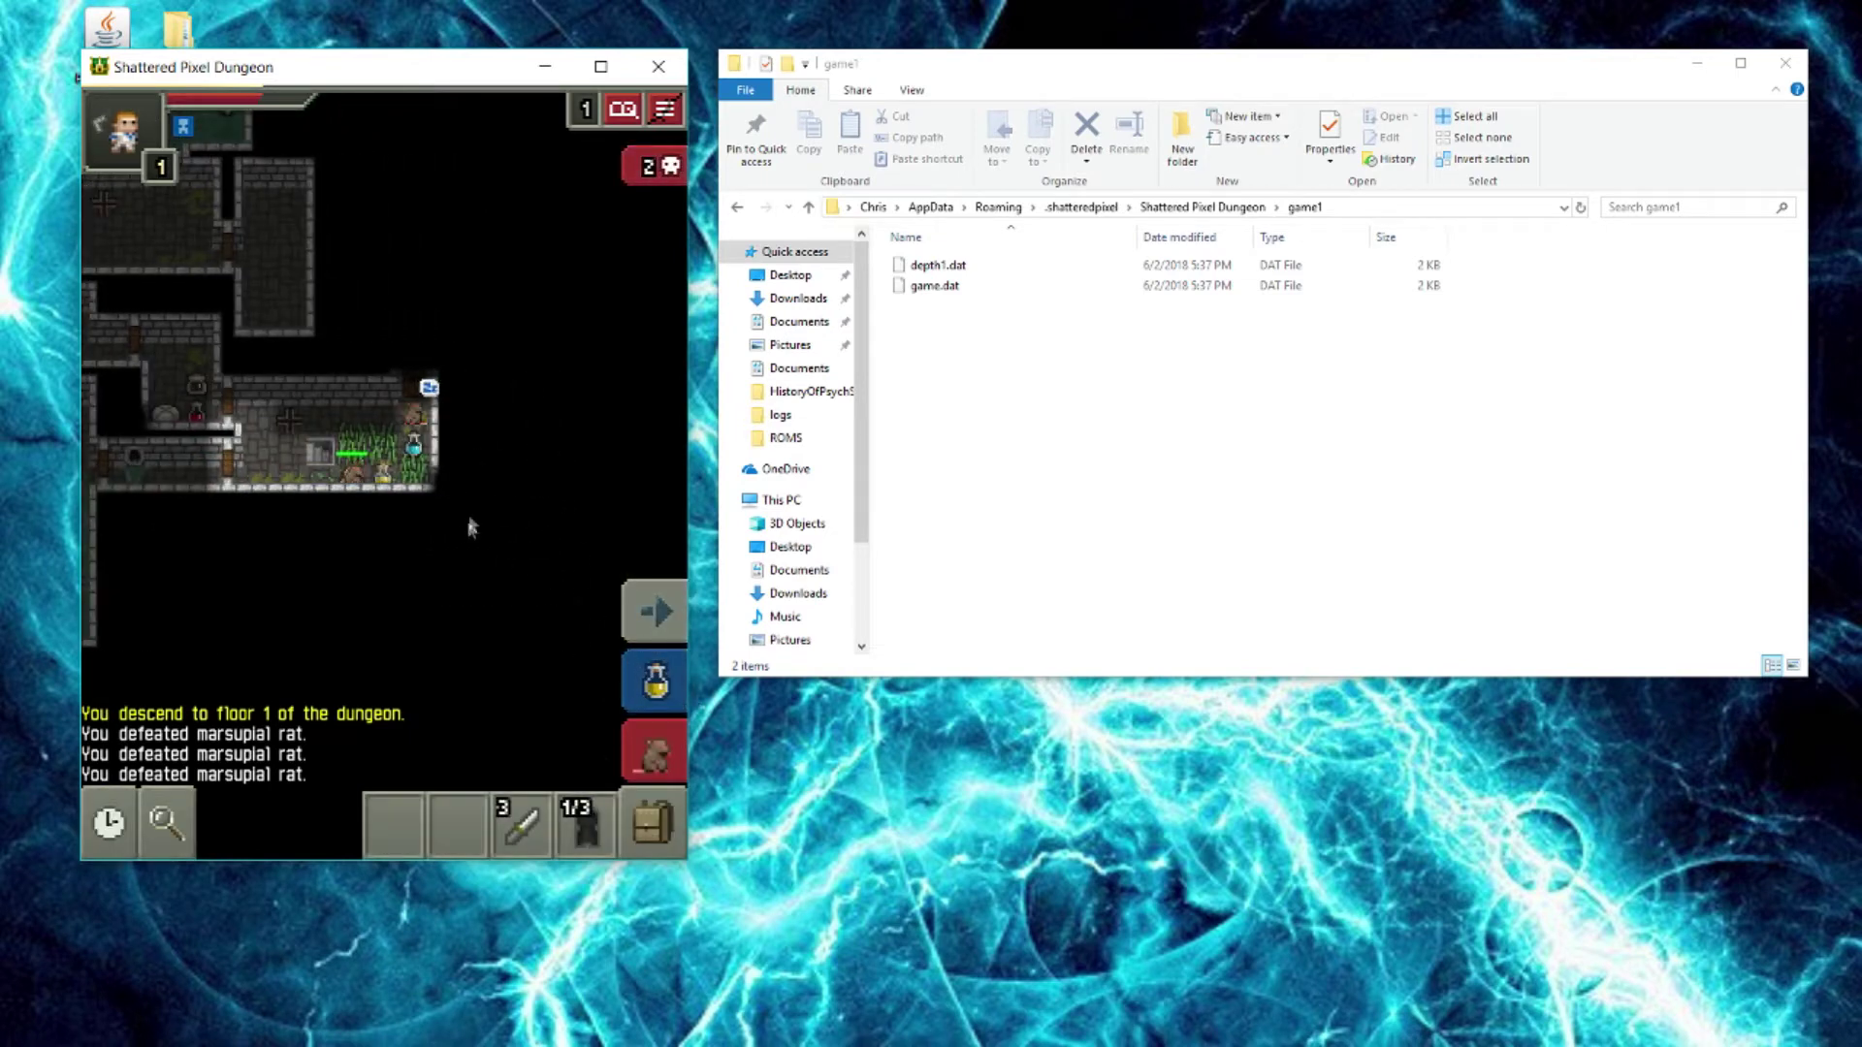
Pick up the turquoise and golden potions, then kill another rat near the red potion.
left_click(654, 611)
left_click(657, 678)
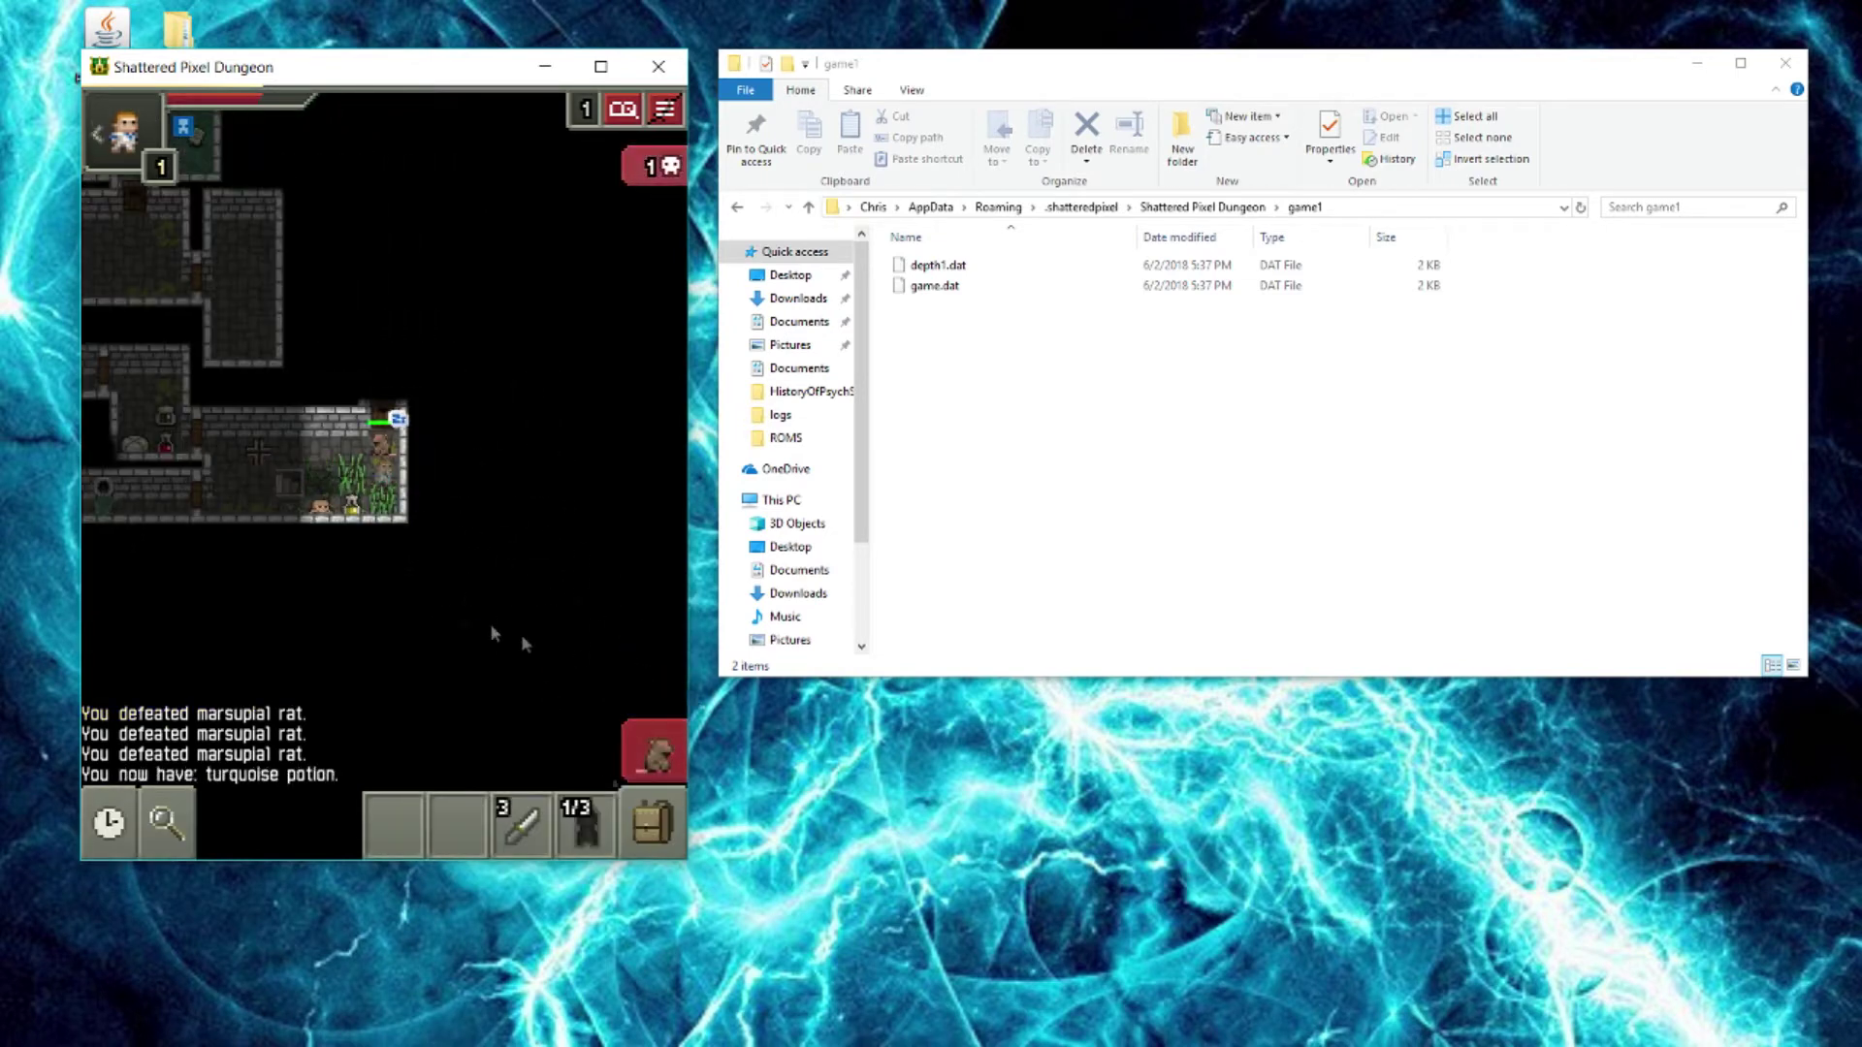
left_click(366, 488)
left_click(662, 676)
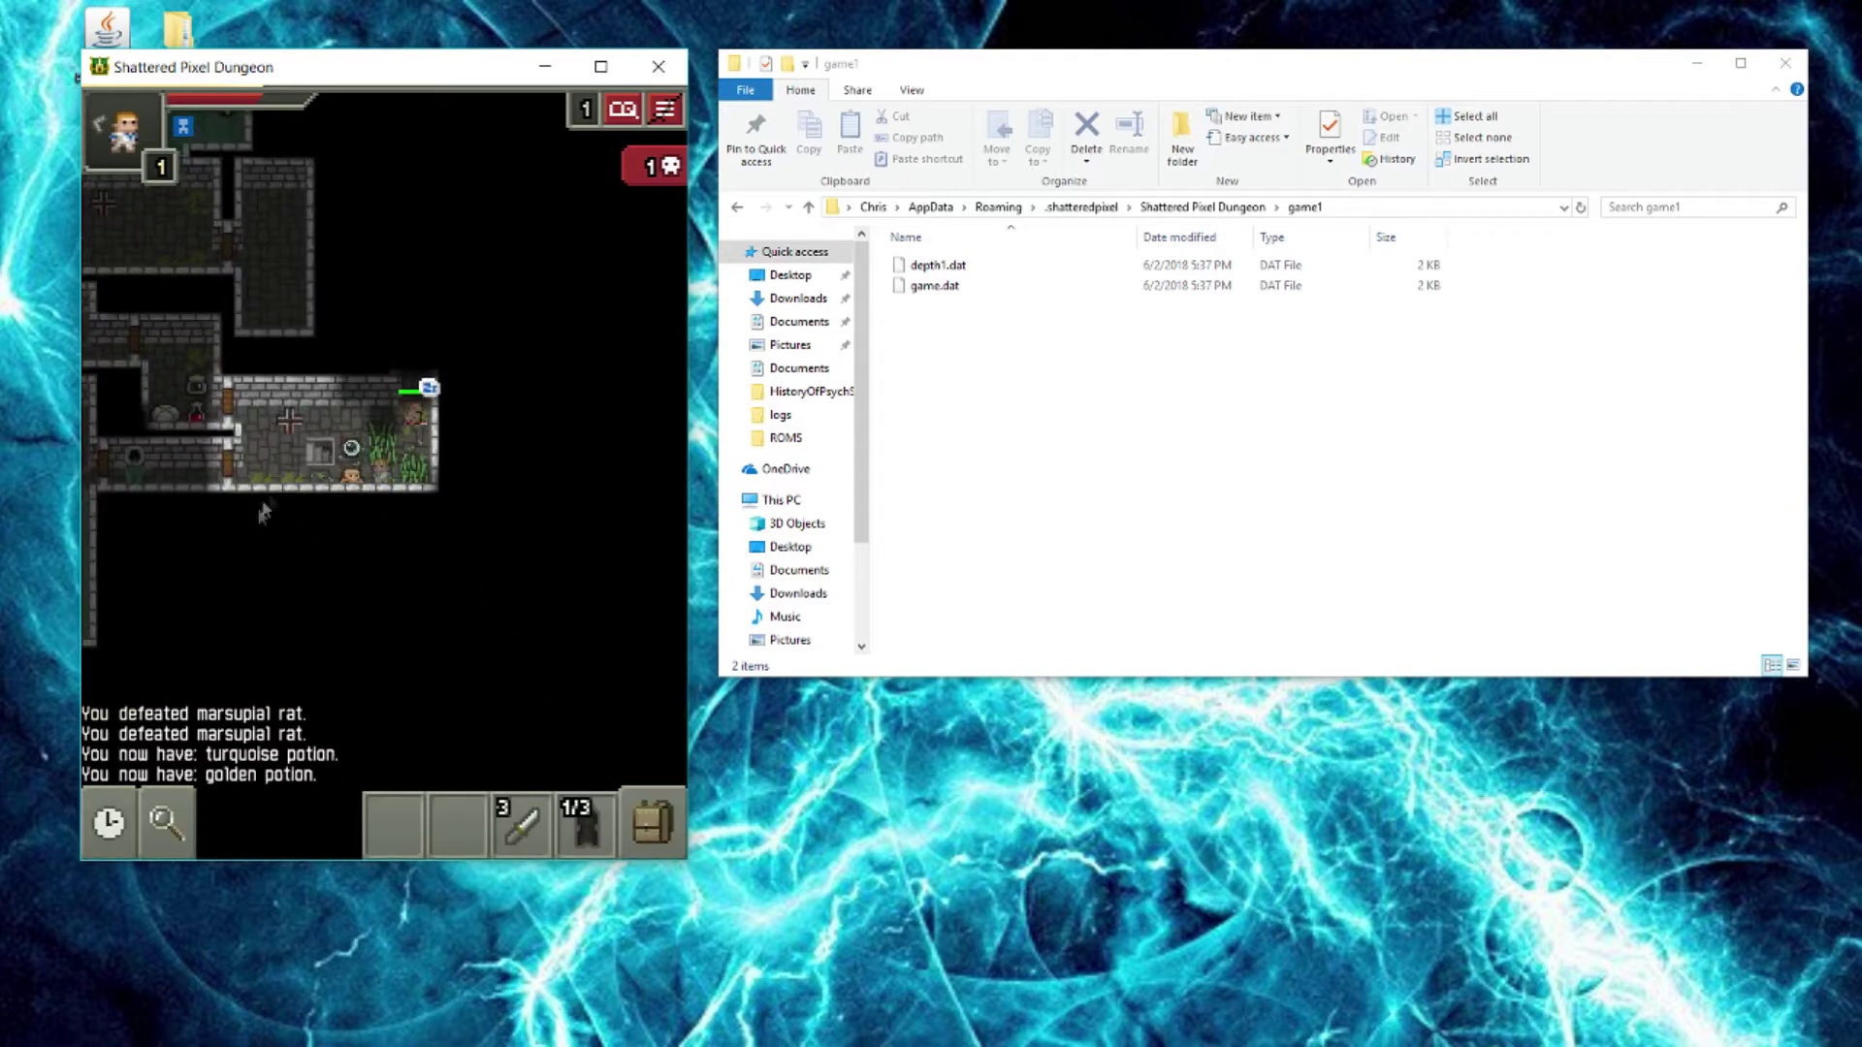
left_click(229, 446)
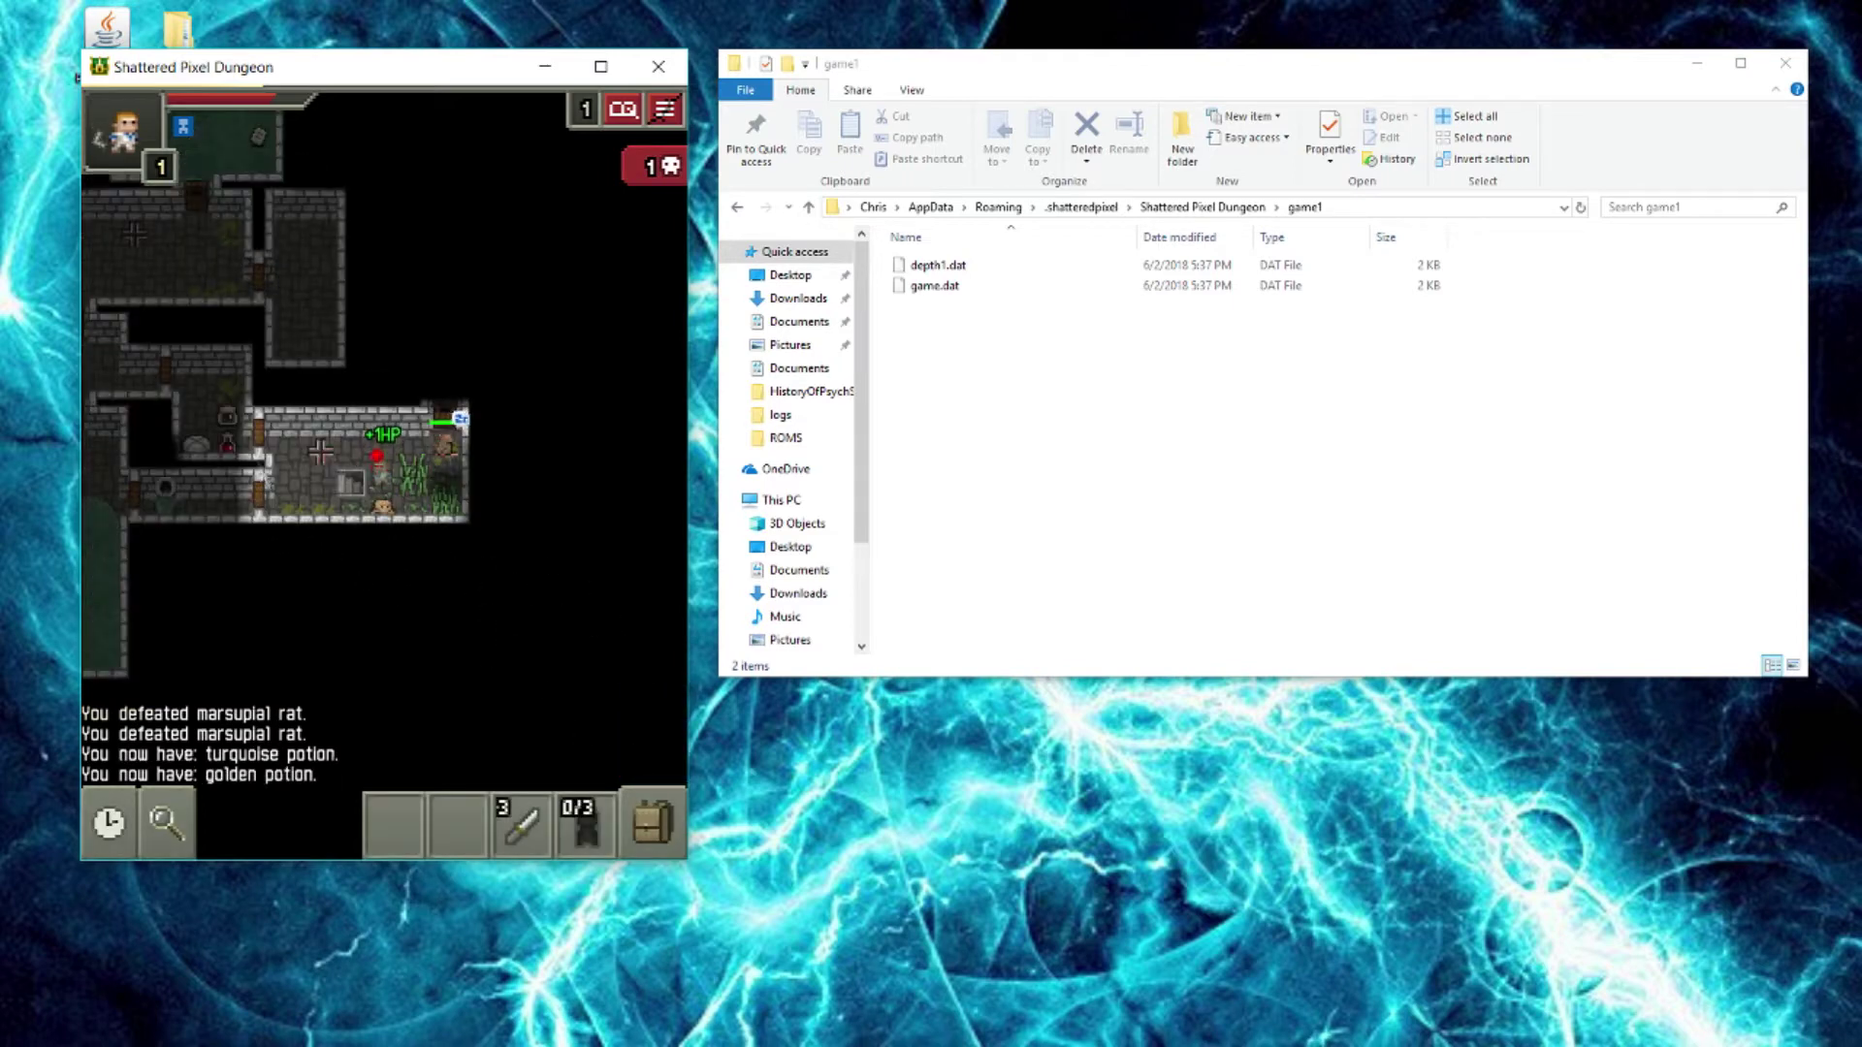
left_click(648, 748)
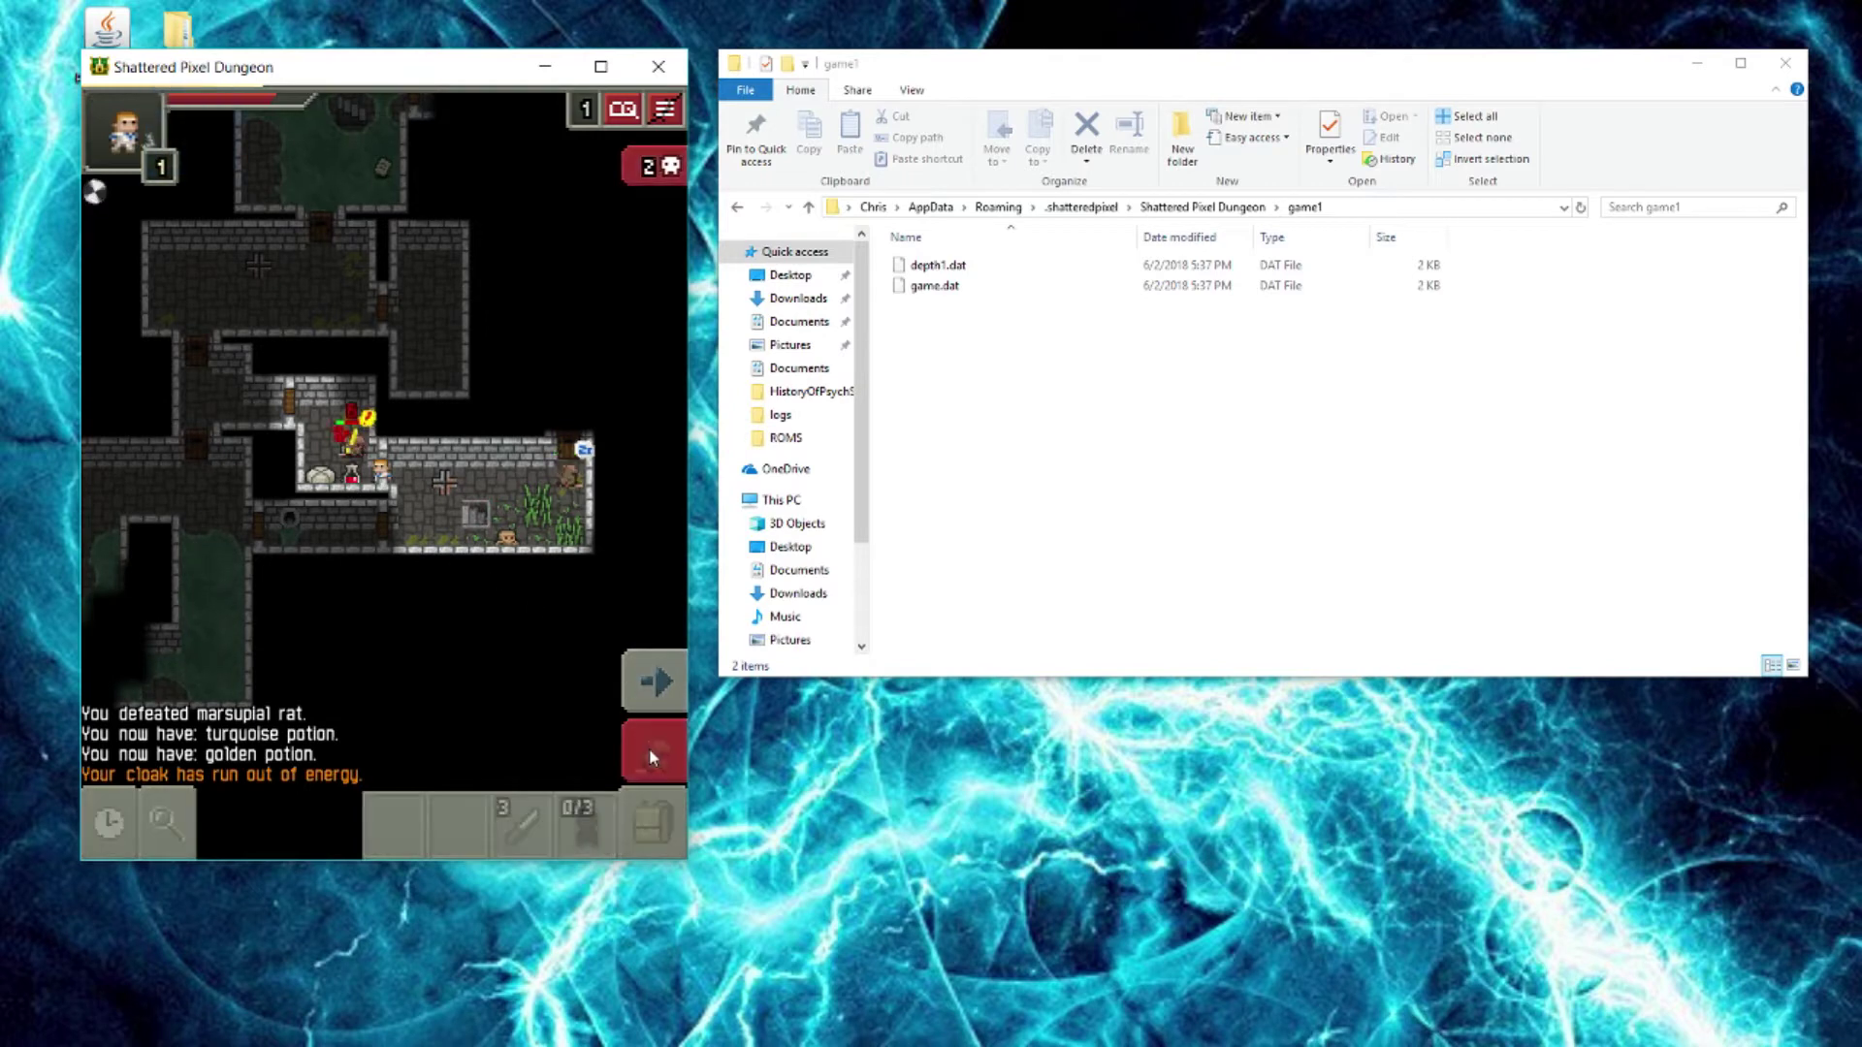
left_click(655, 681)
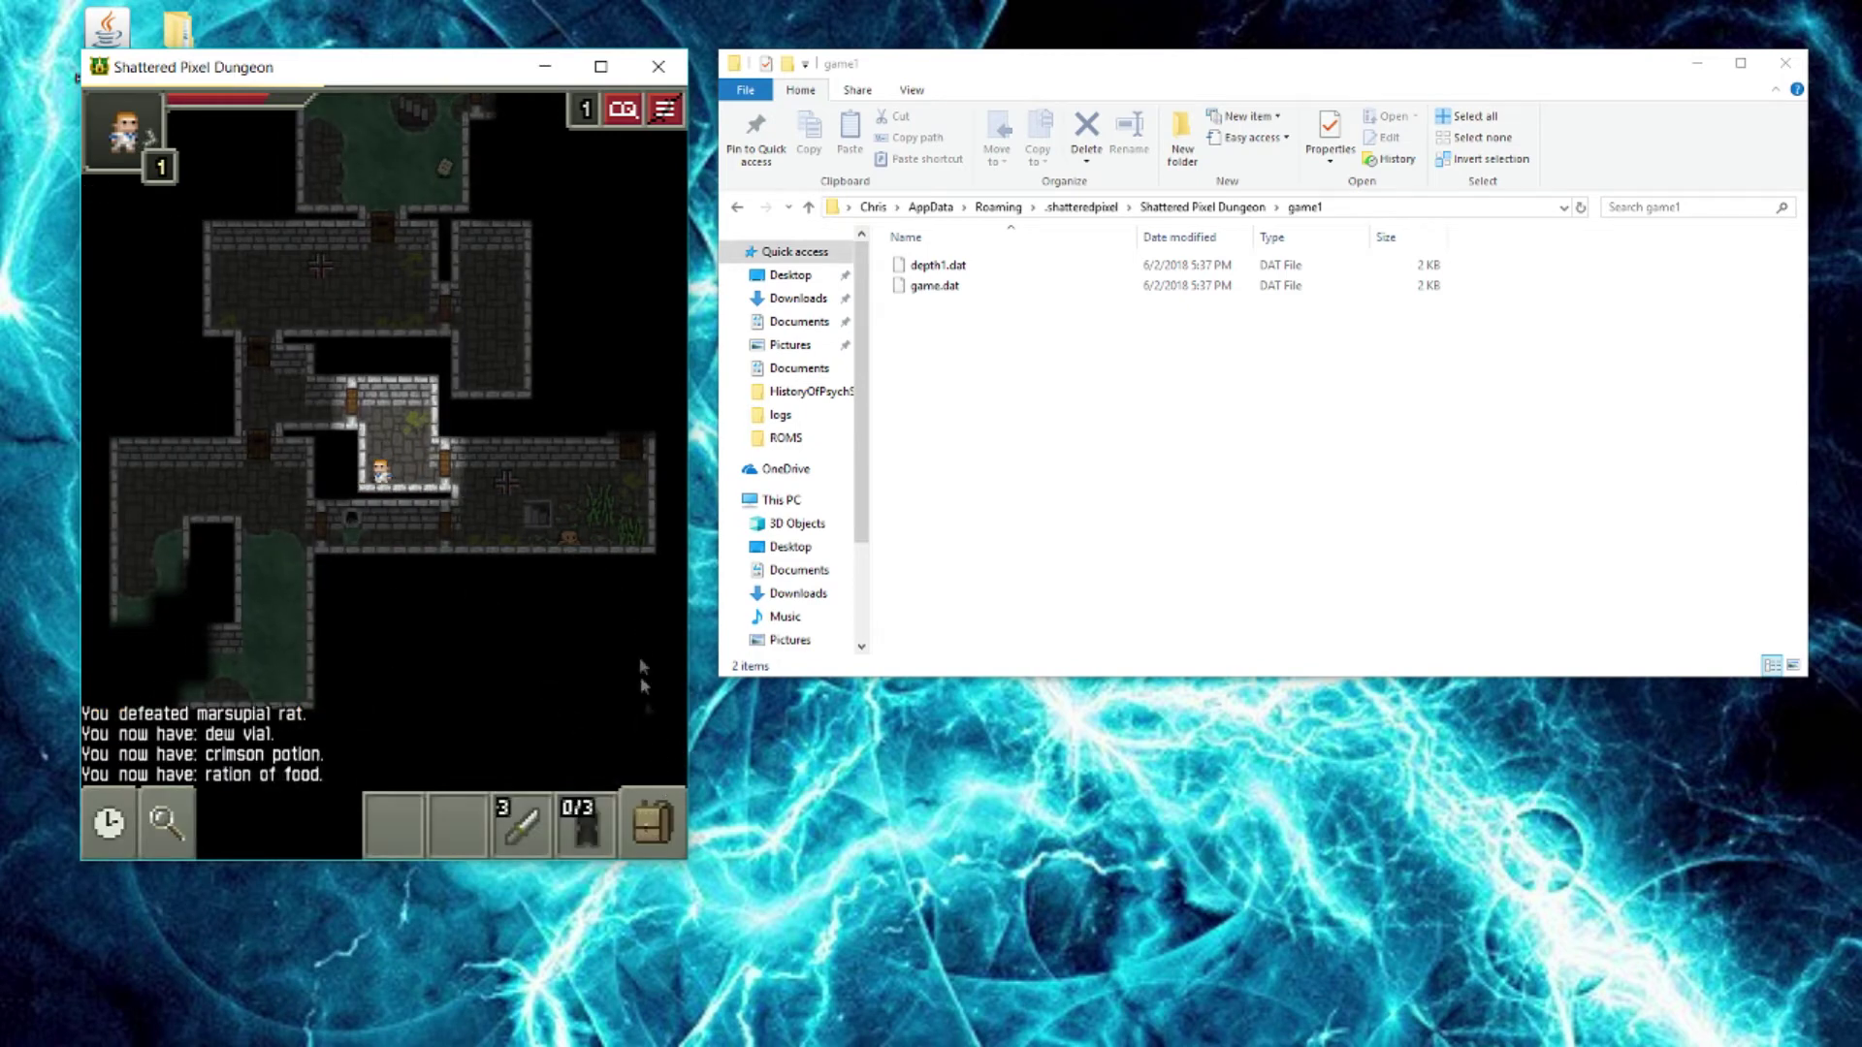
left_click(621, 122)
Close the journal and continue the saved Rogue run from the main menu's games in progress.
left_click(640, 191)
left_click(663, 111)
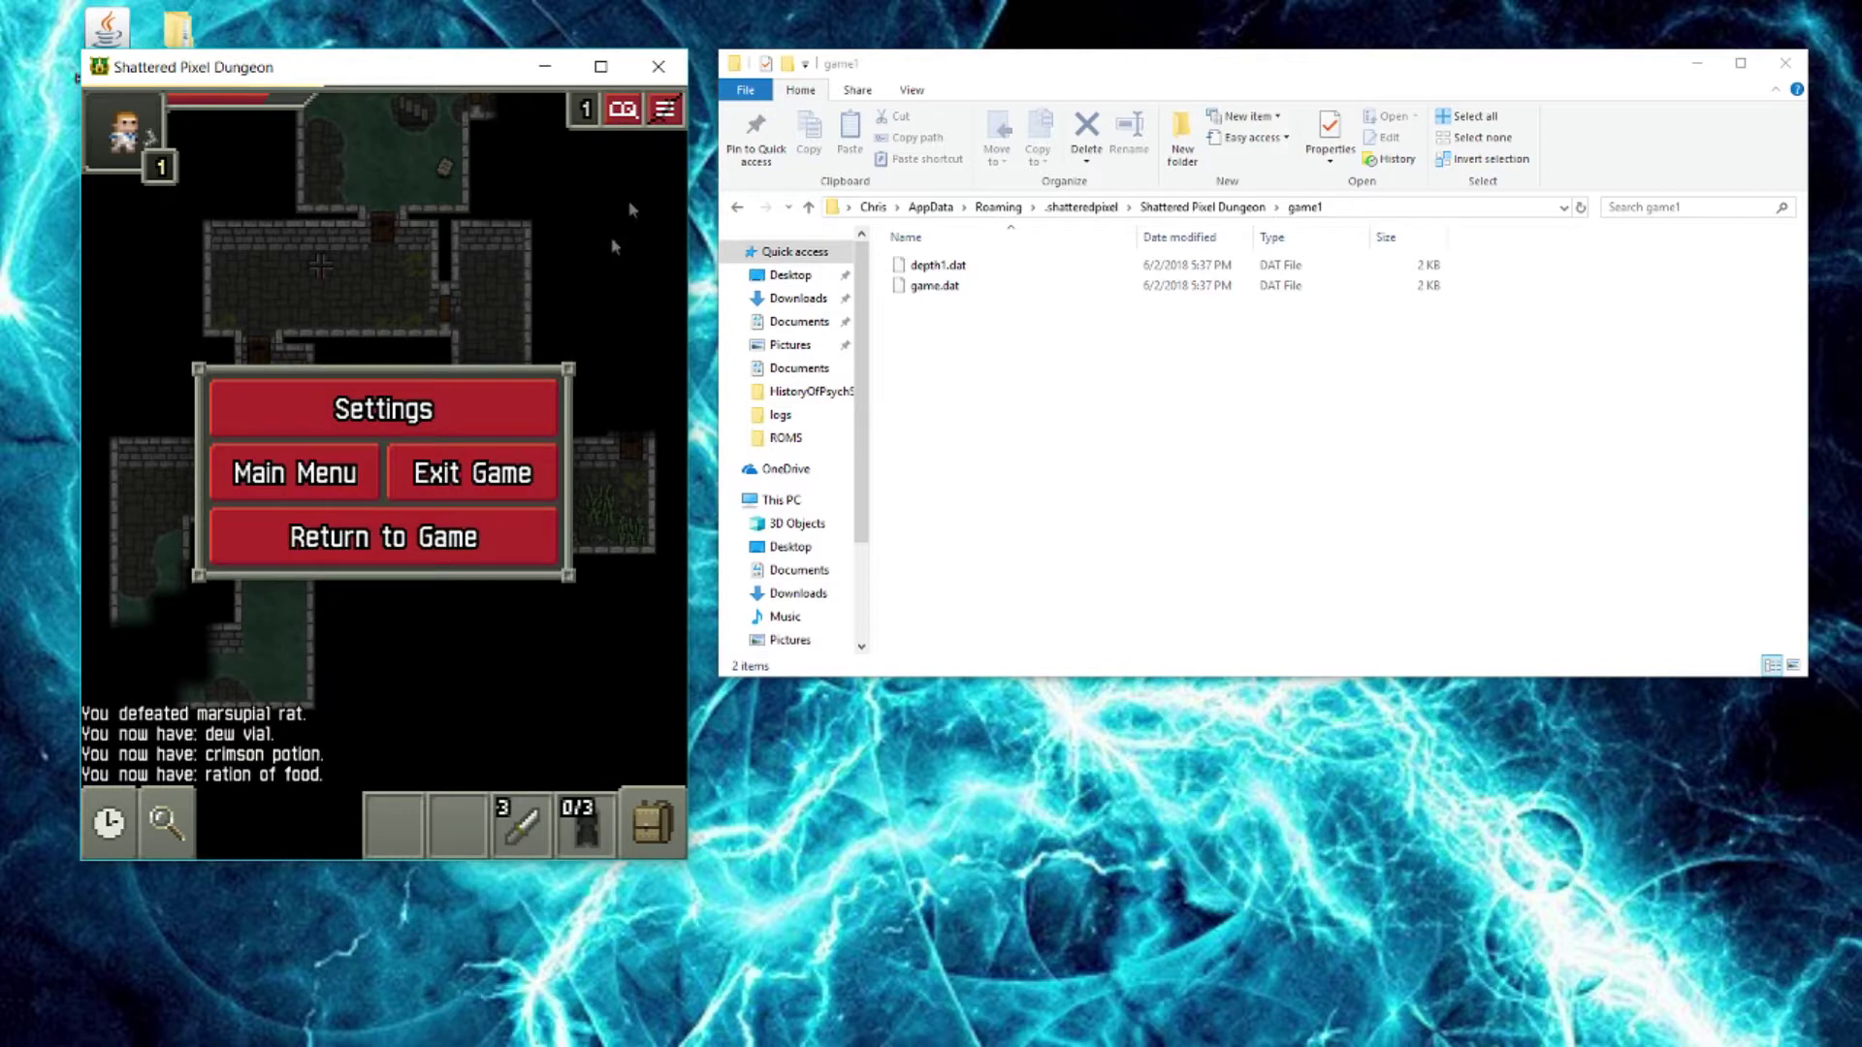
left_click(290, 486)
left_click(300, 483)
left_click(378, 417)
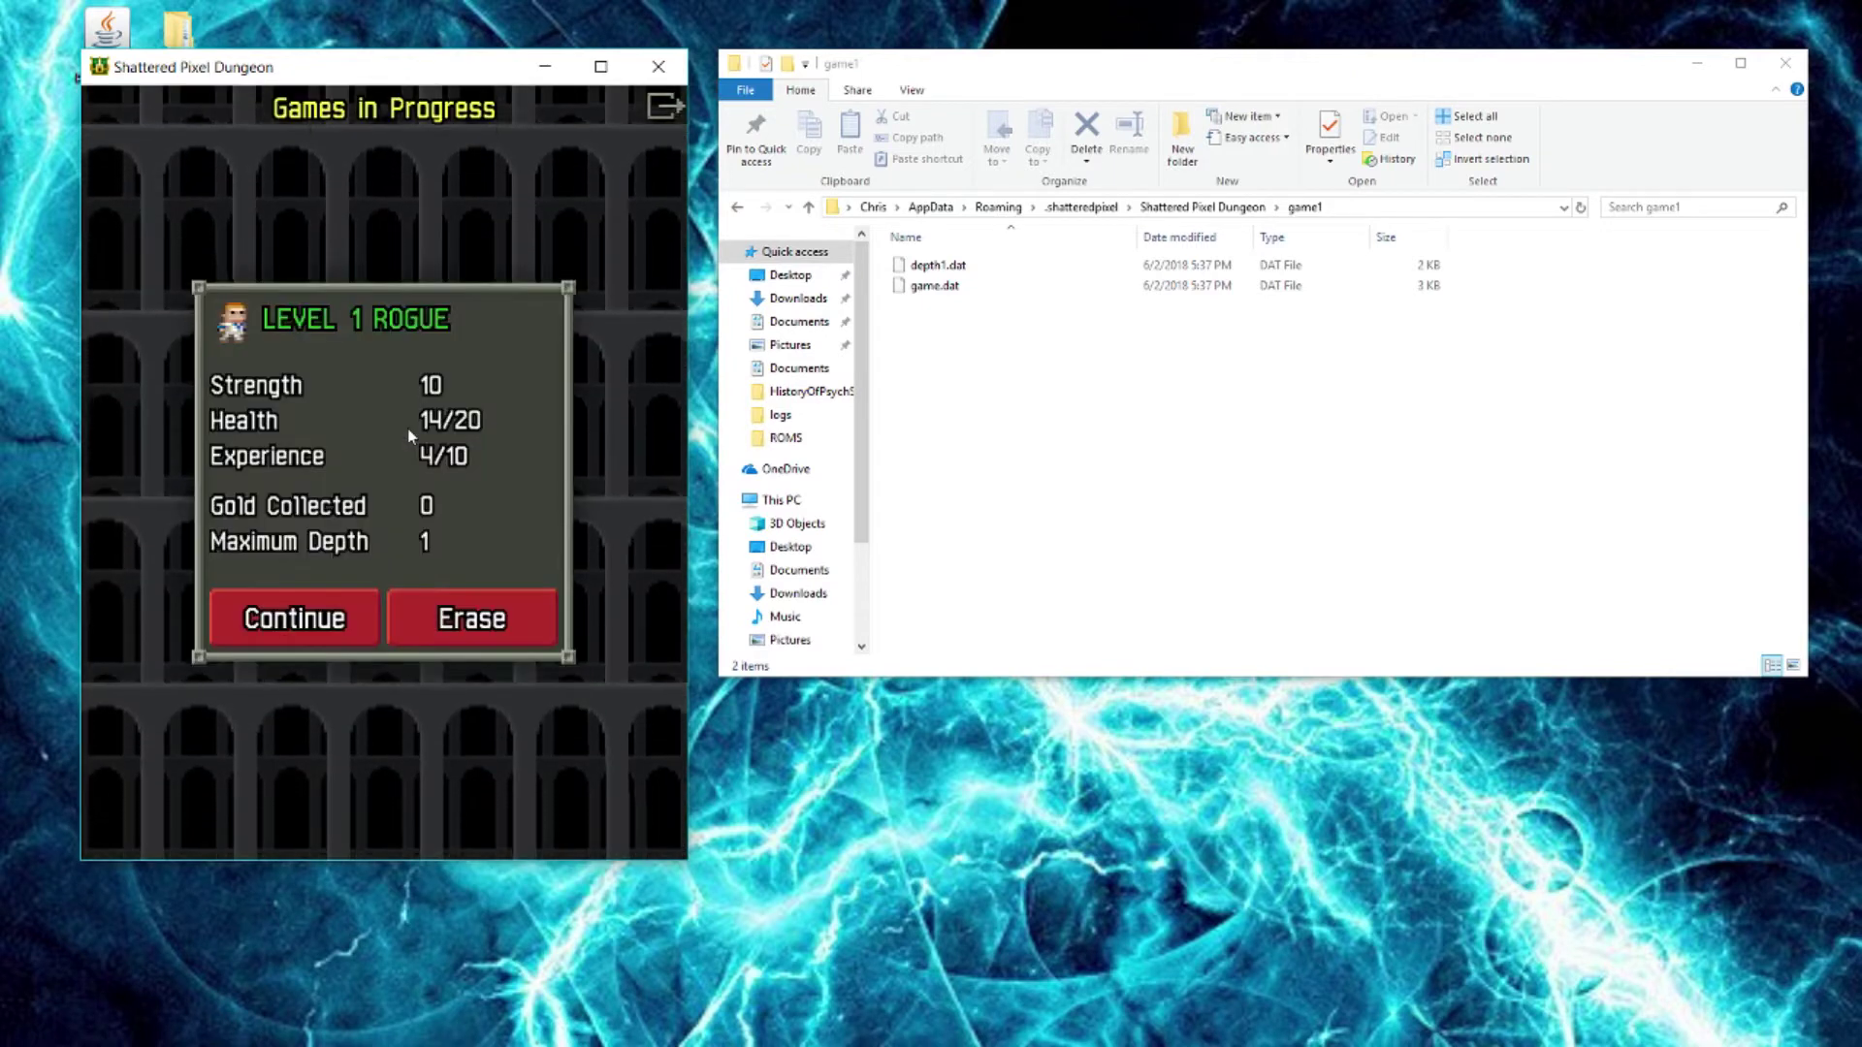
left_click(283, 616)
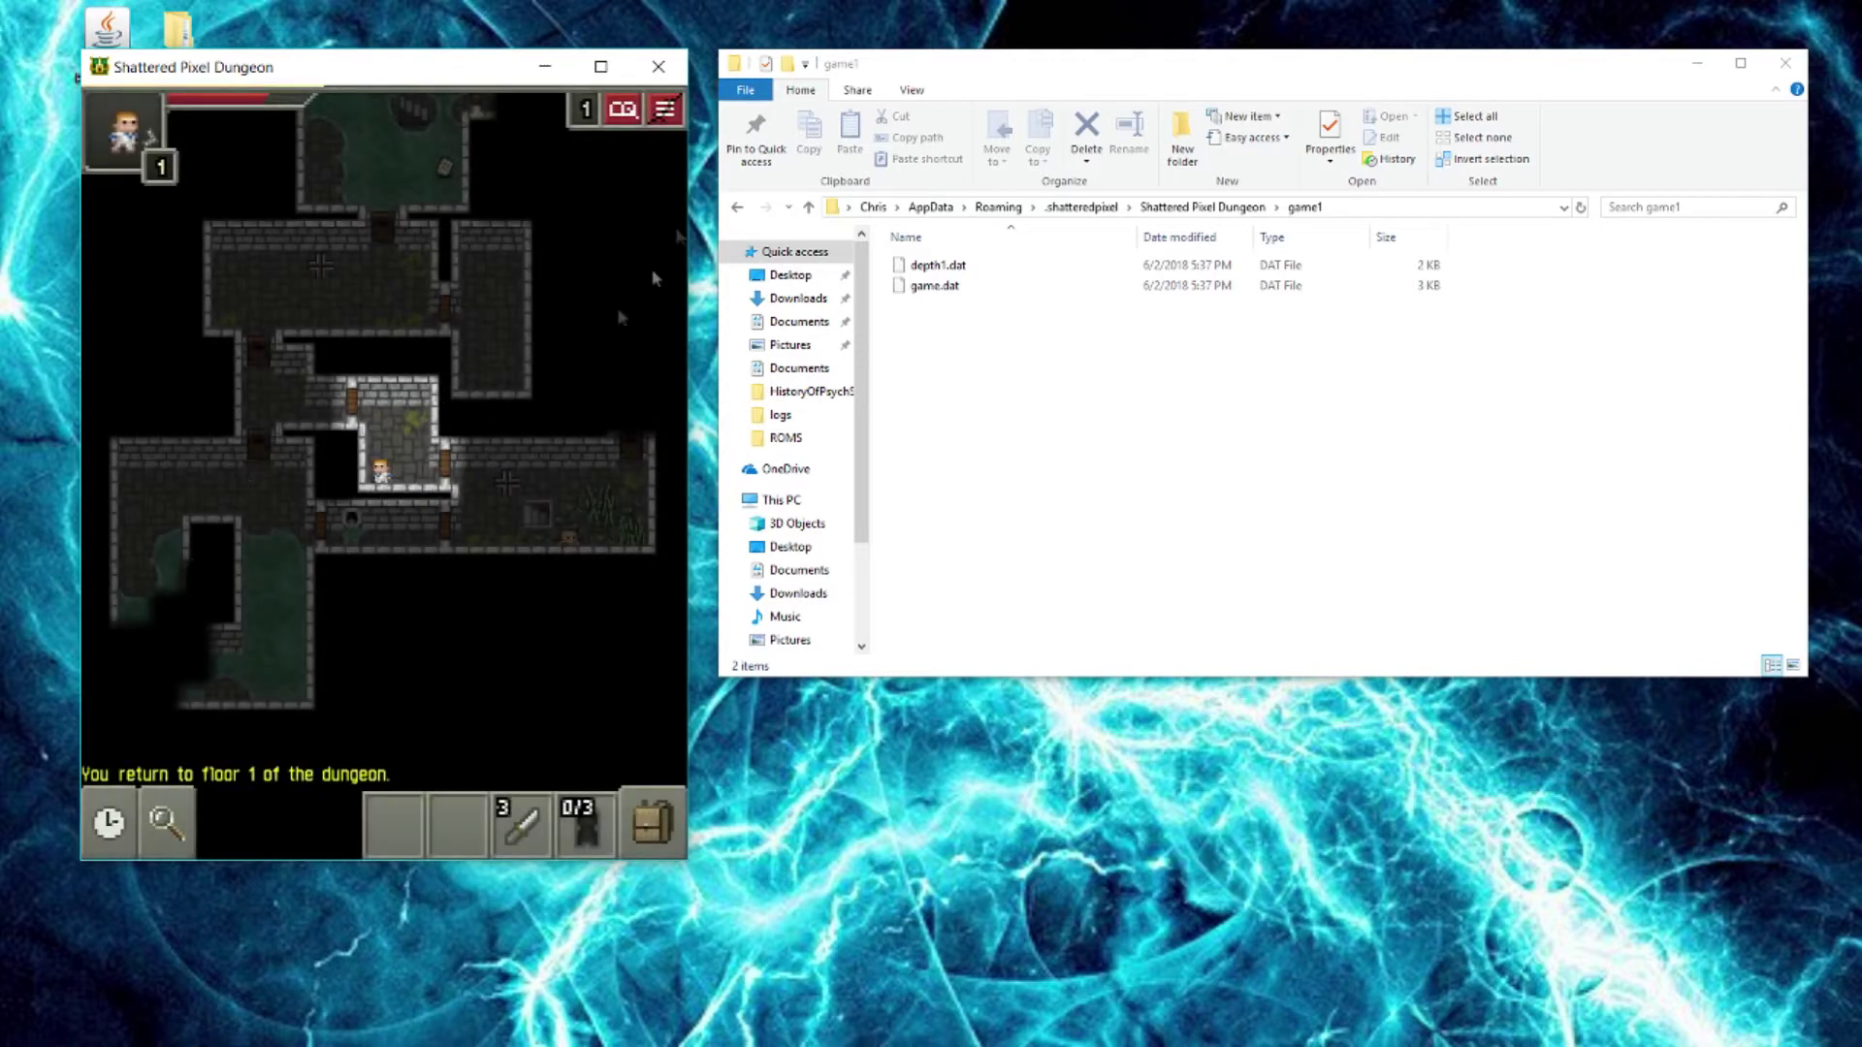
Close the file browser window and quit the Rogue run back to the main menu.
left_click(1202, 206)
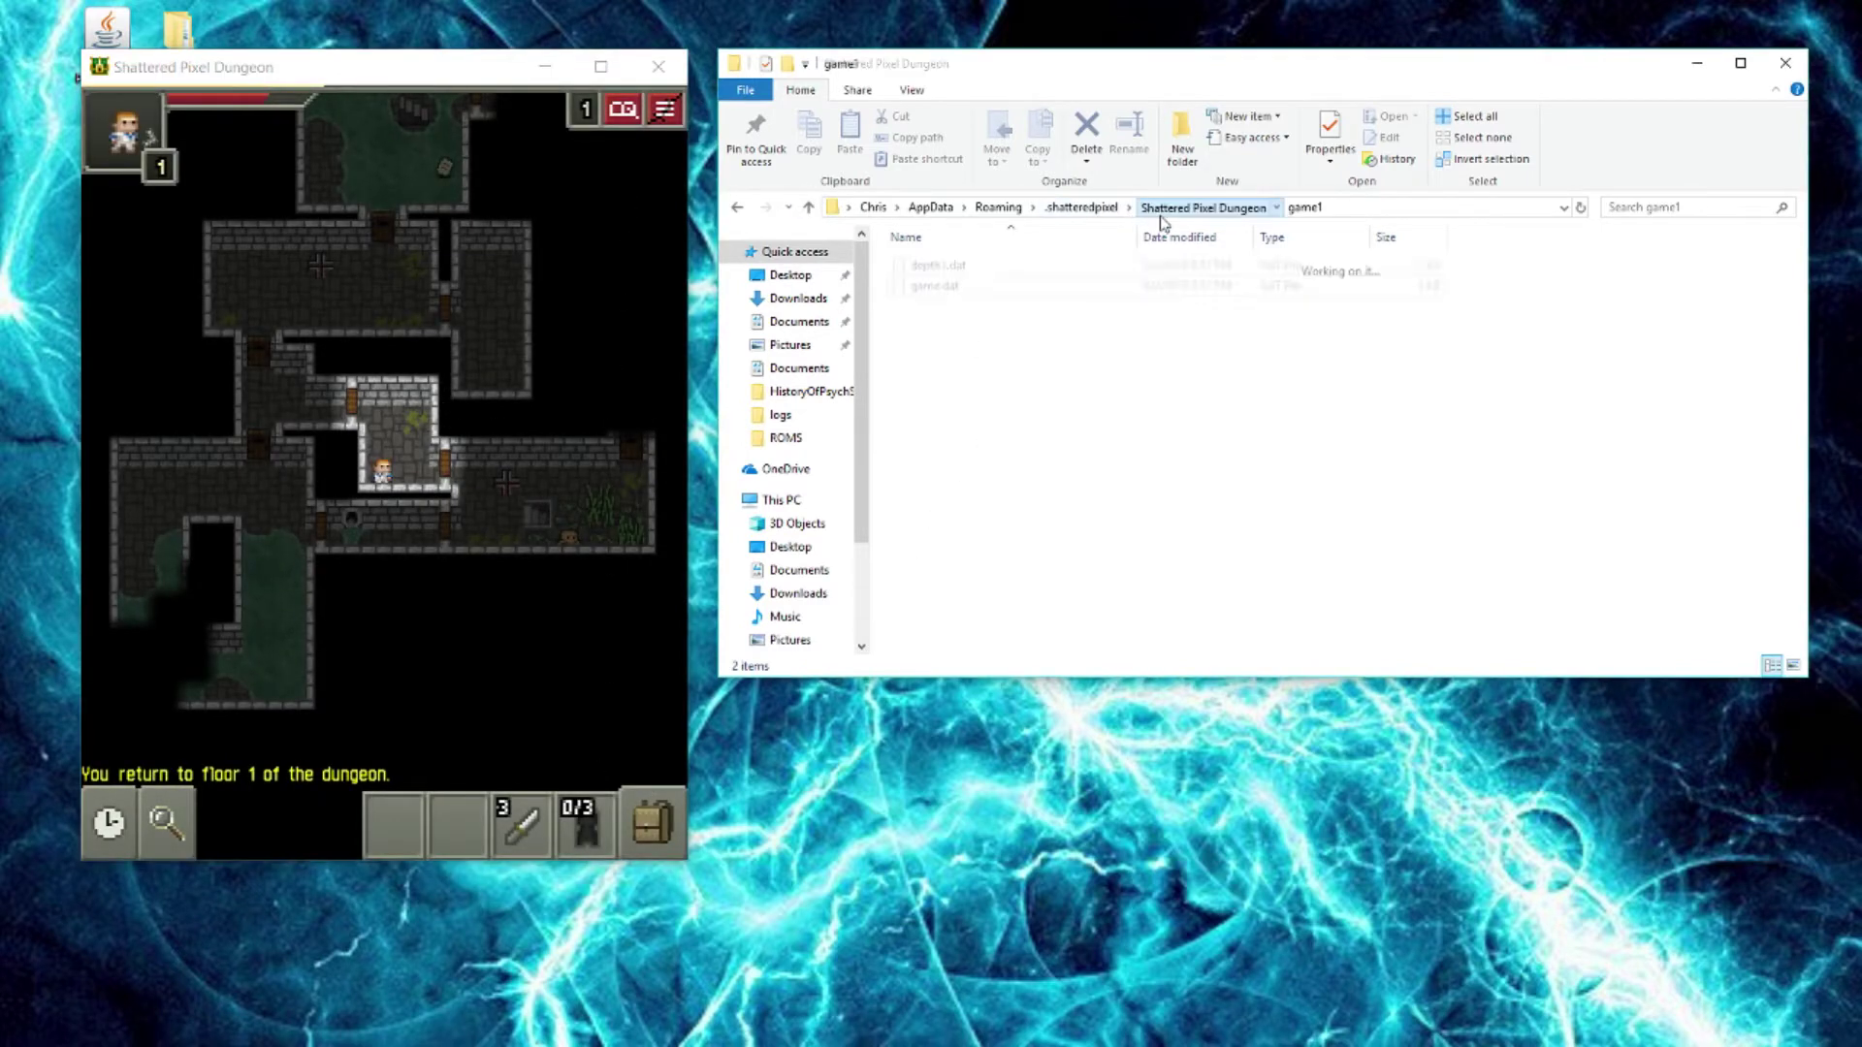
left_click(1786, 63)
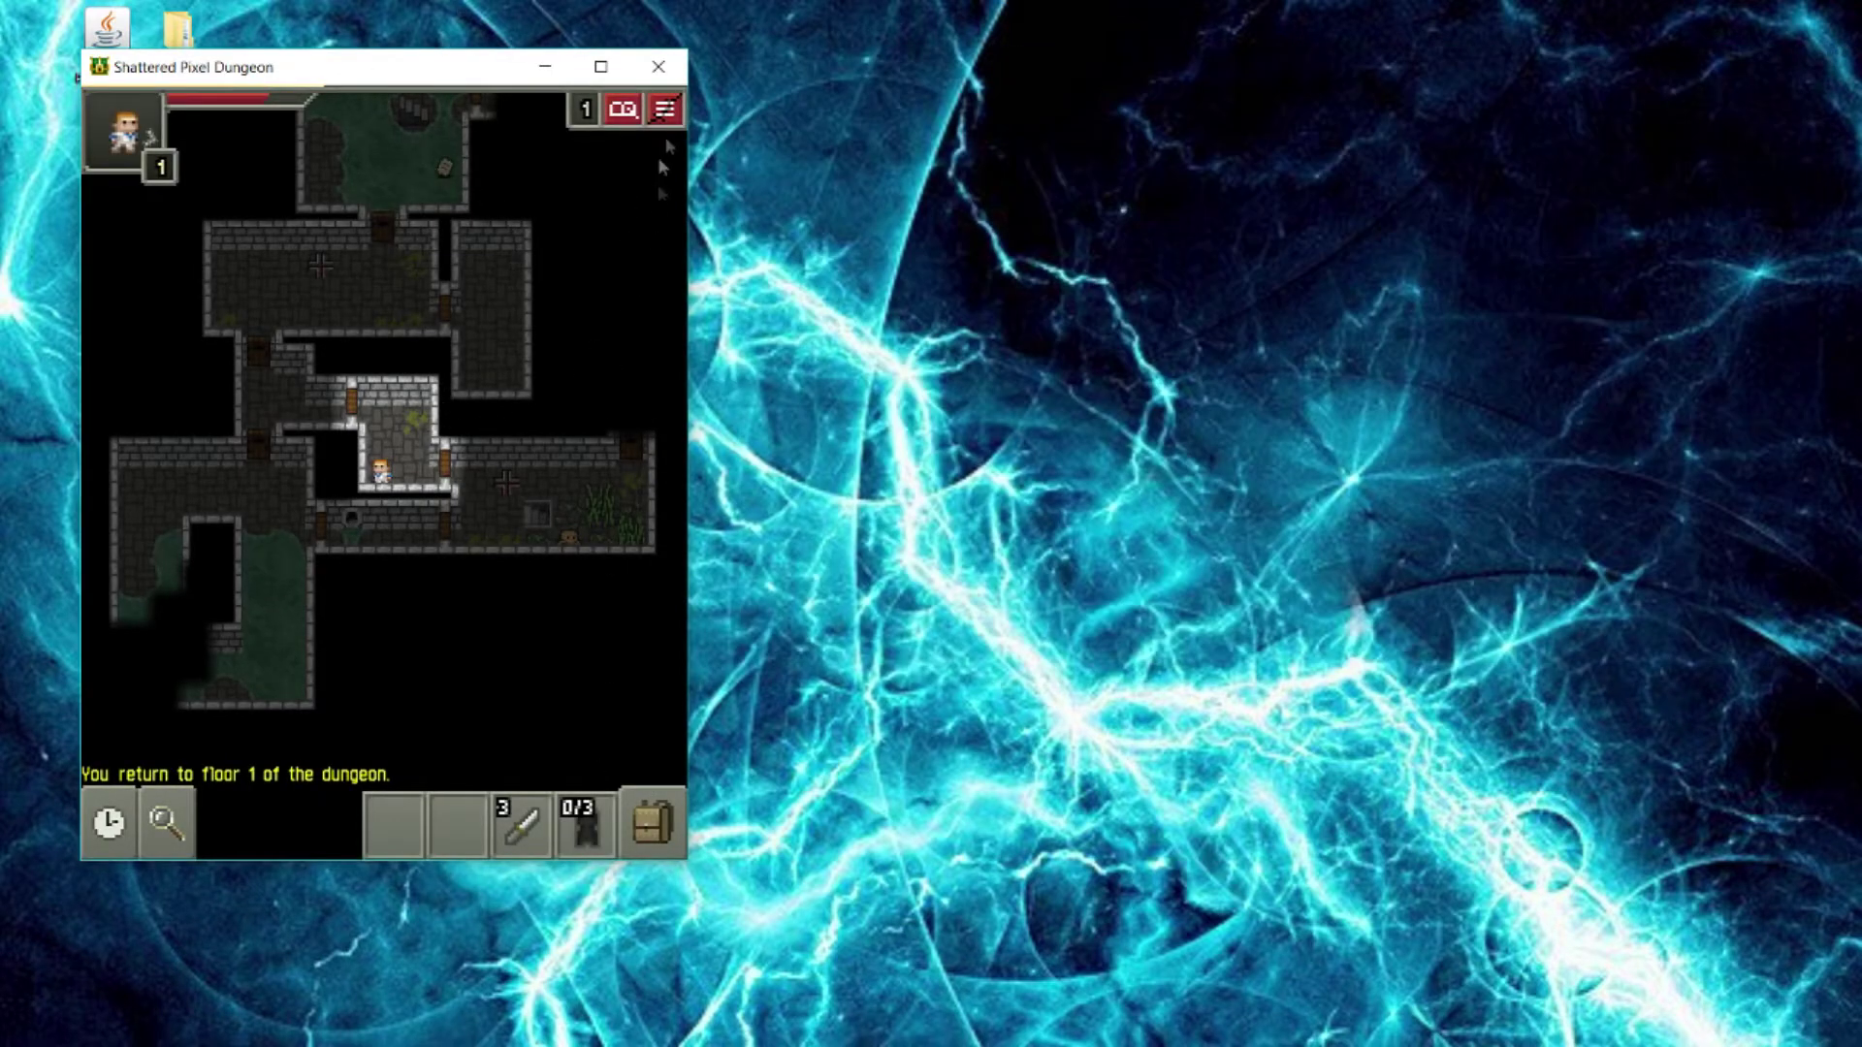
left_click(664, 108)
left_click(302, 492)
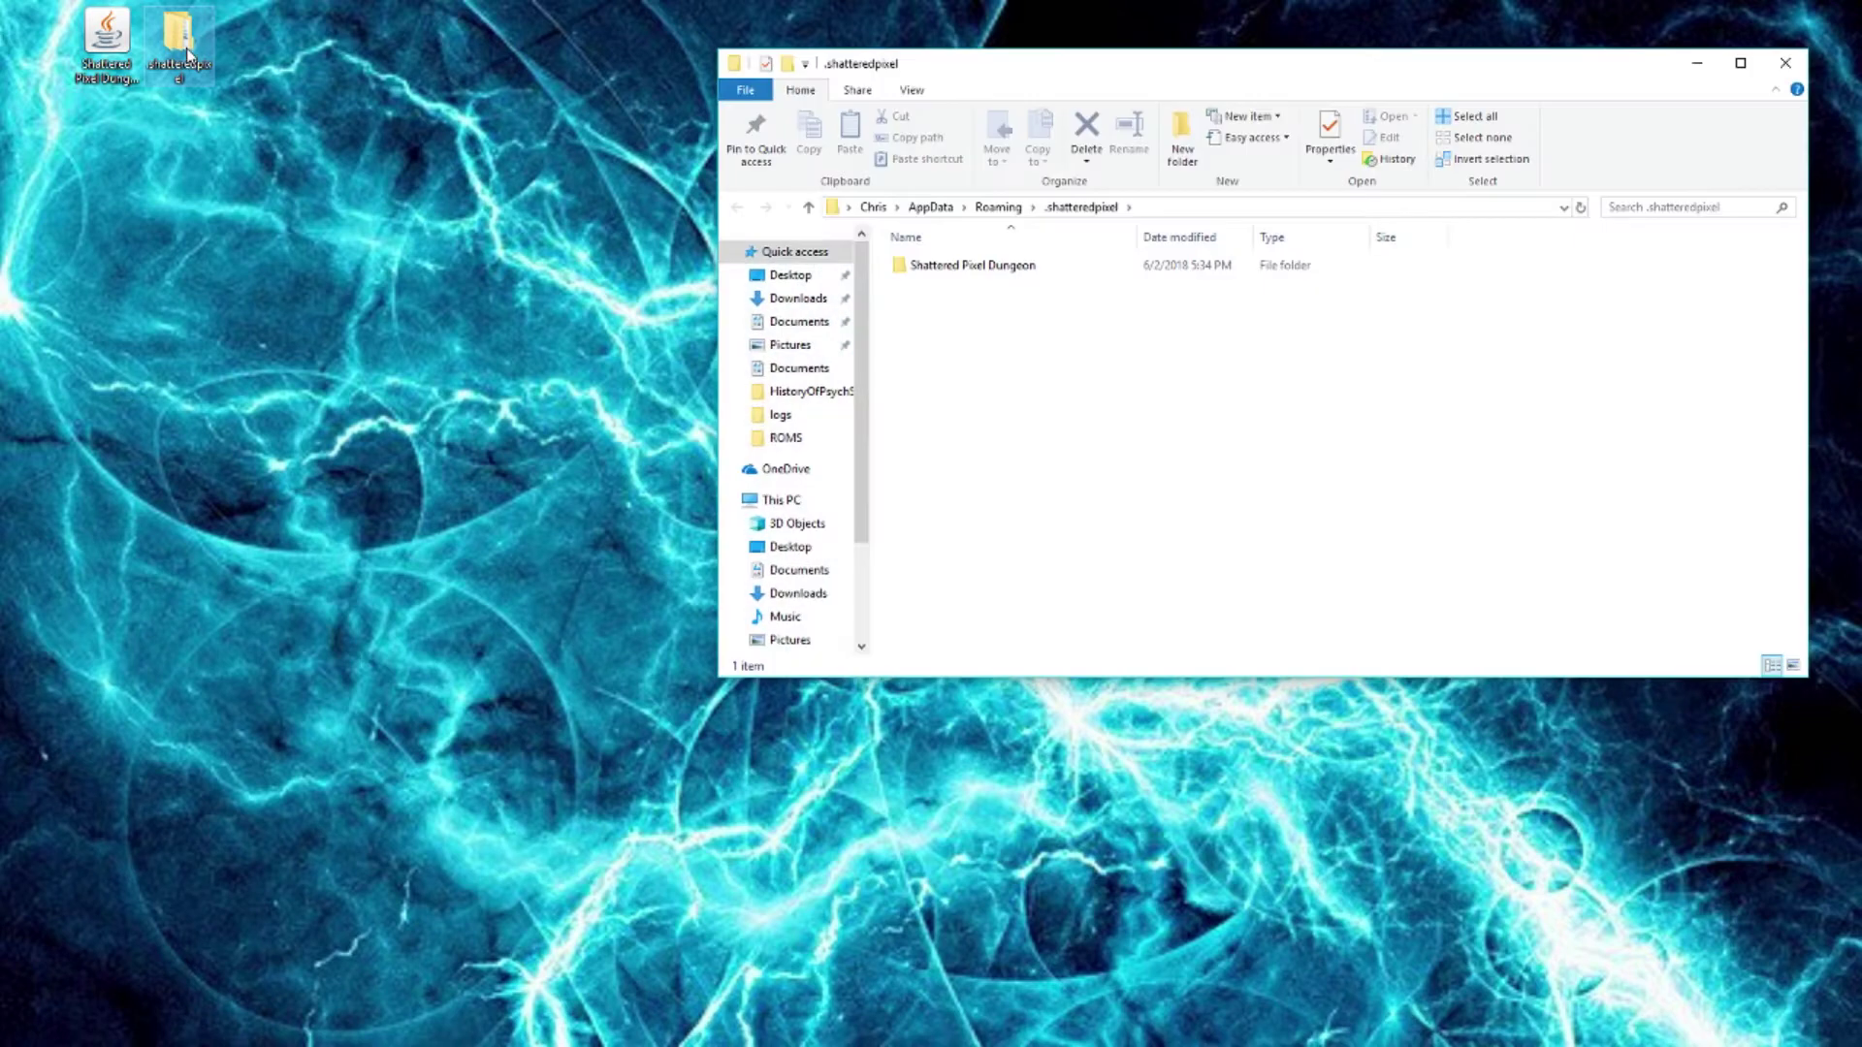
In the game1 save folder, rename game.dat to game.zip and accept the extension-change warning.
double_click(1057, 266)
double_click(970, 266)
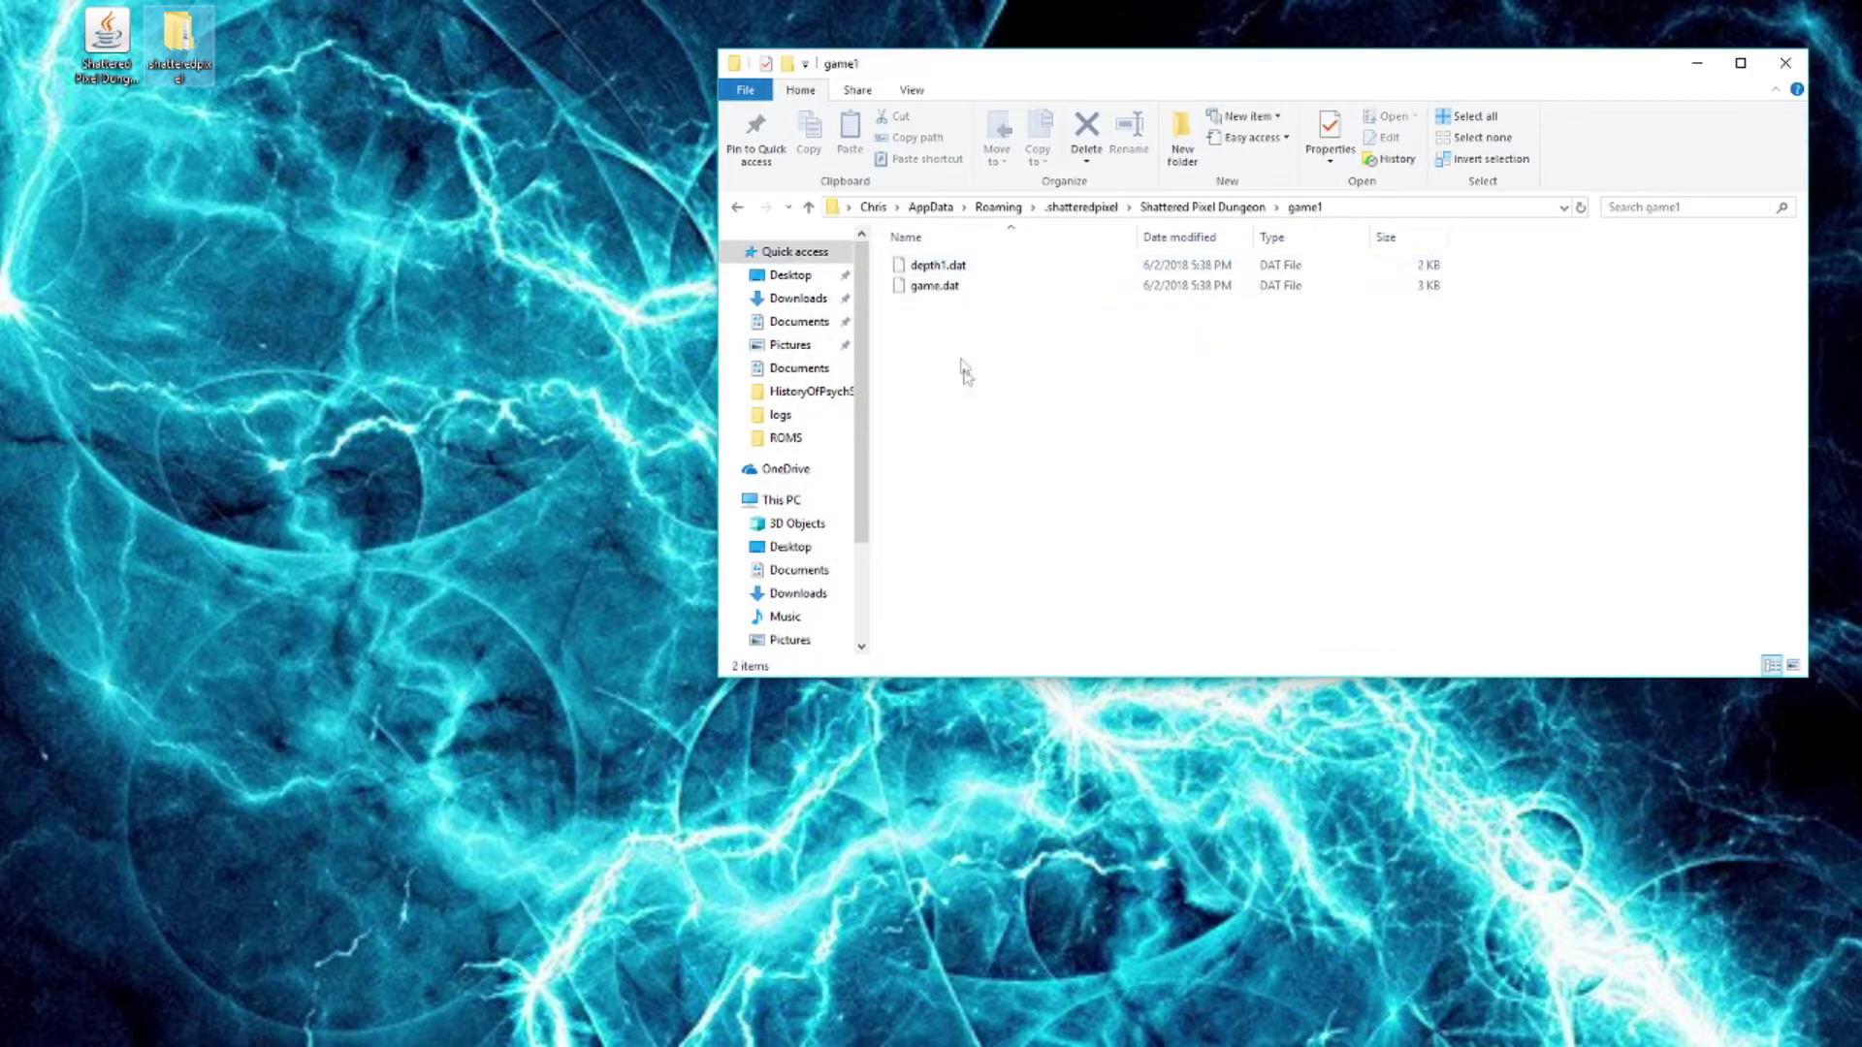
left_click(949, 287)
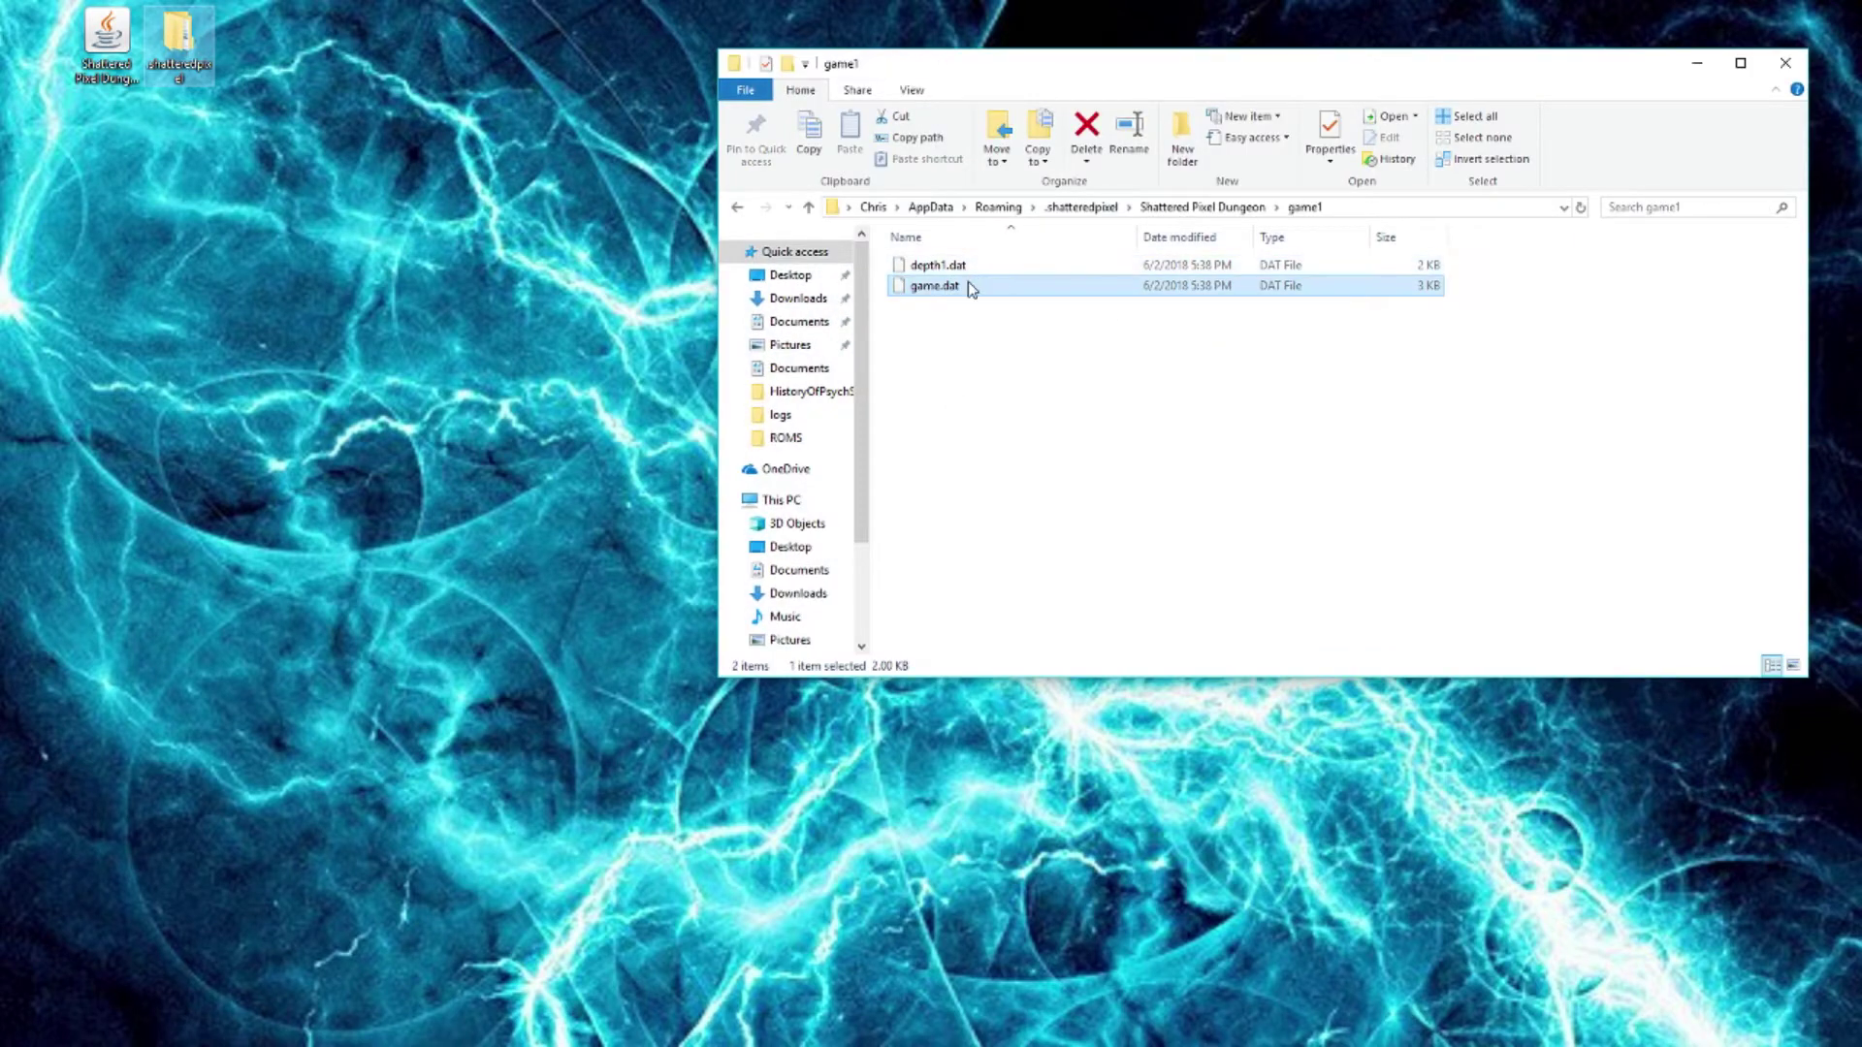
right_click(968, 283)
left_click(1013, 663)
left_click(977, 286)
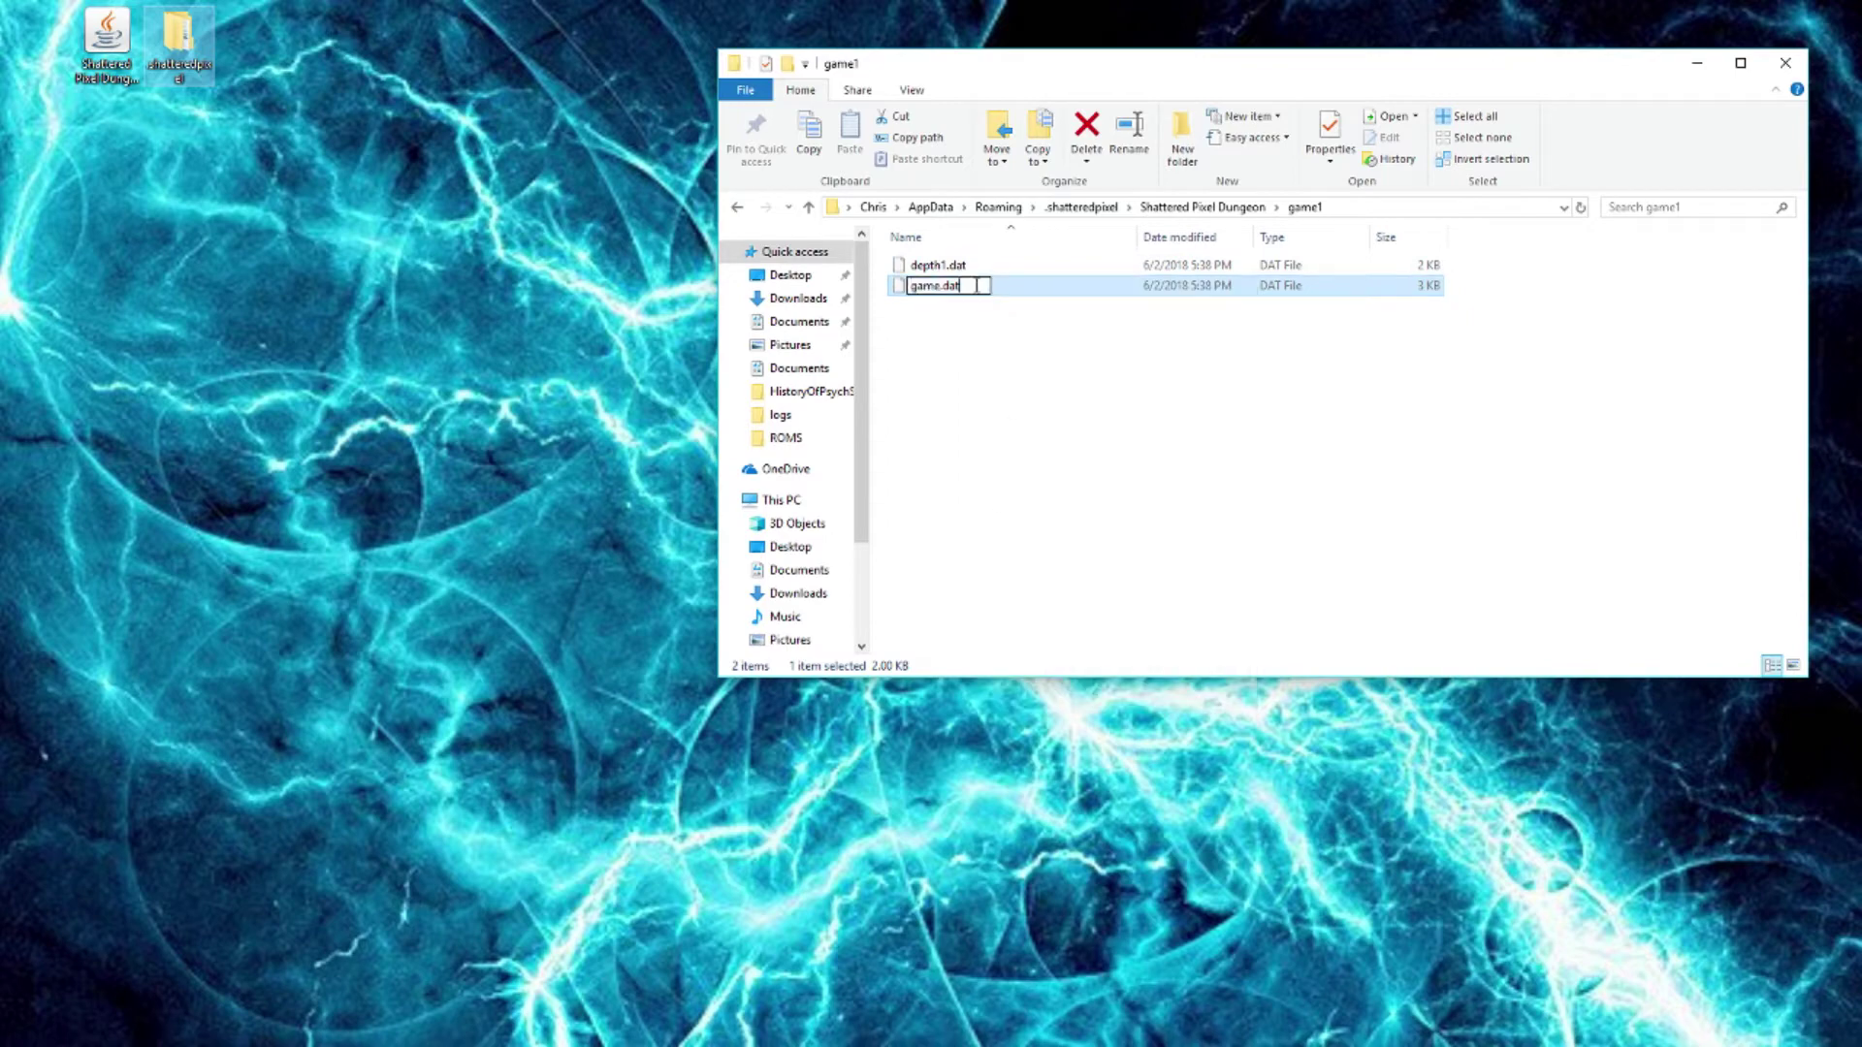
type("zip")
key("Return")
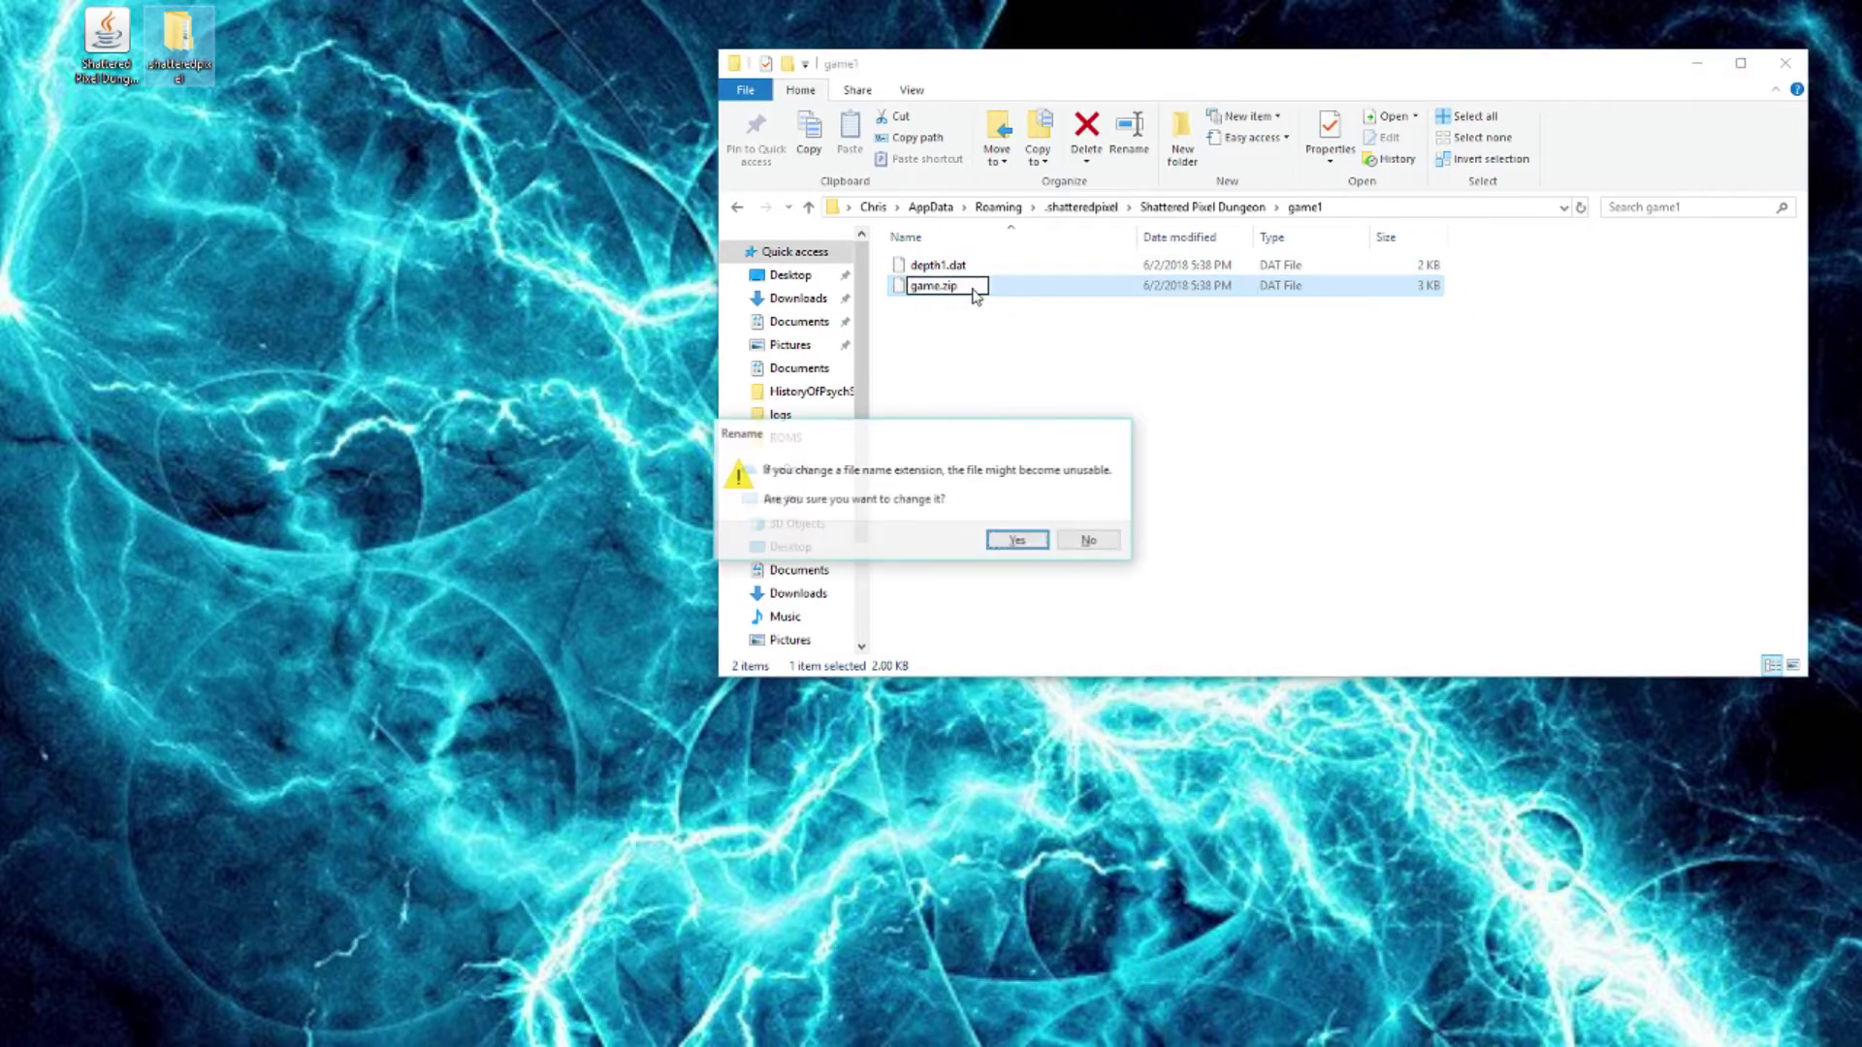
key("Return")
Extract the game file from game.zip into the game1 folder and close the archive viewer.
double_click(975, 289)
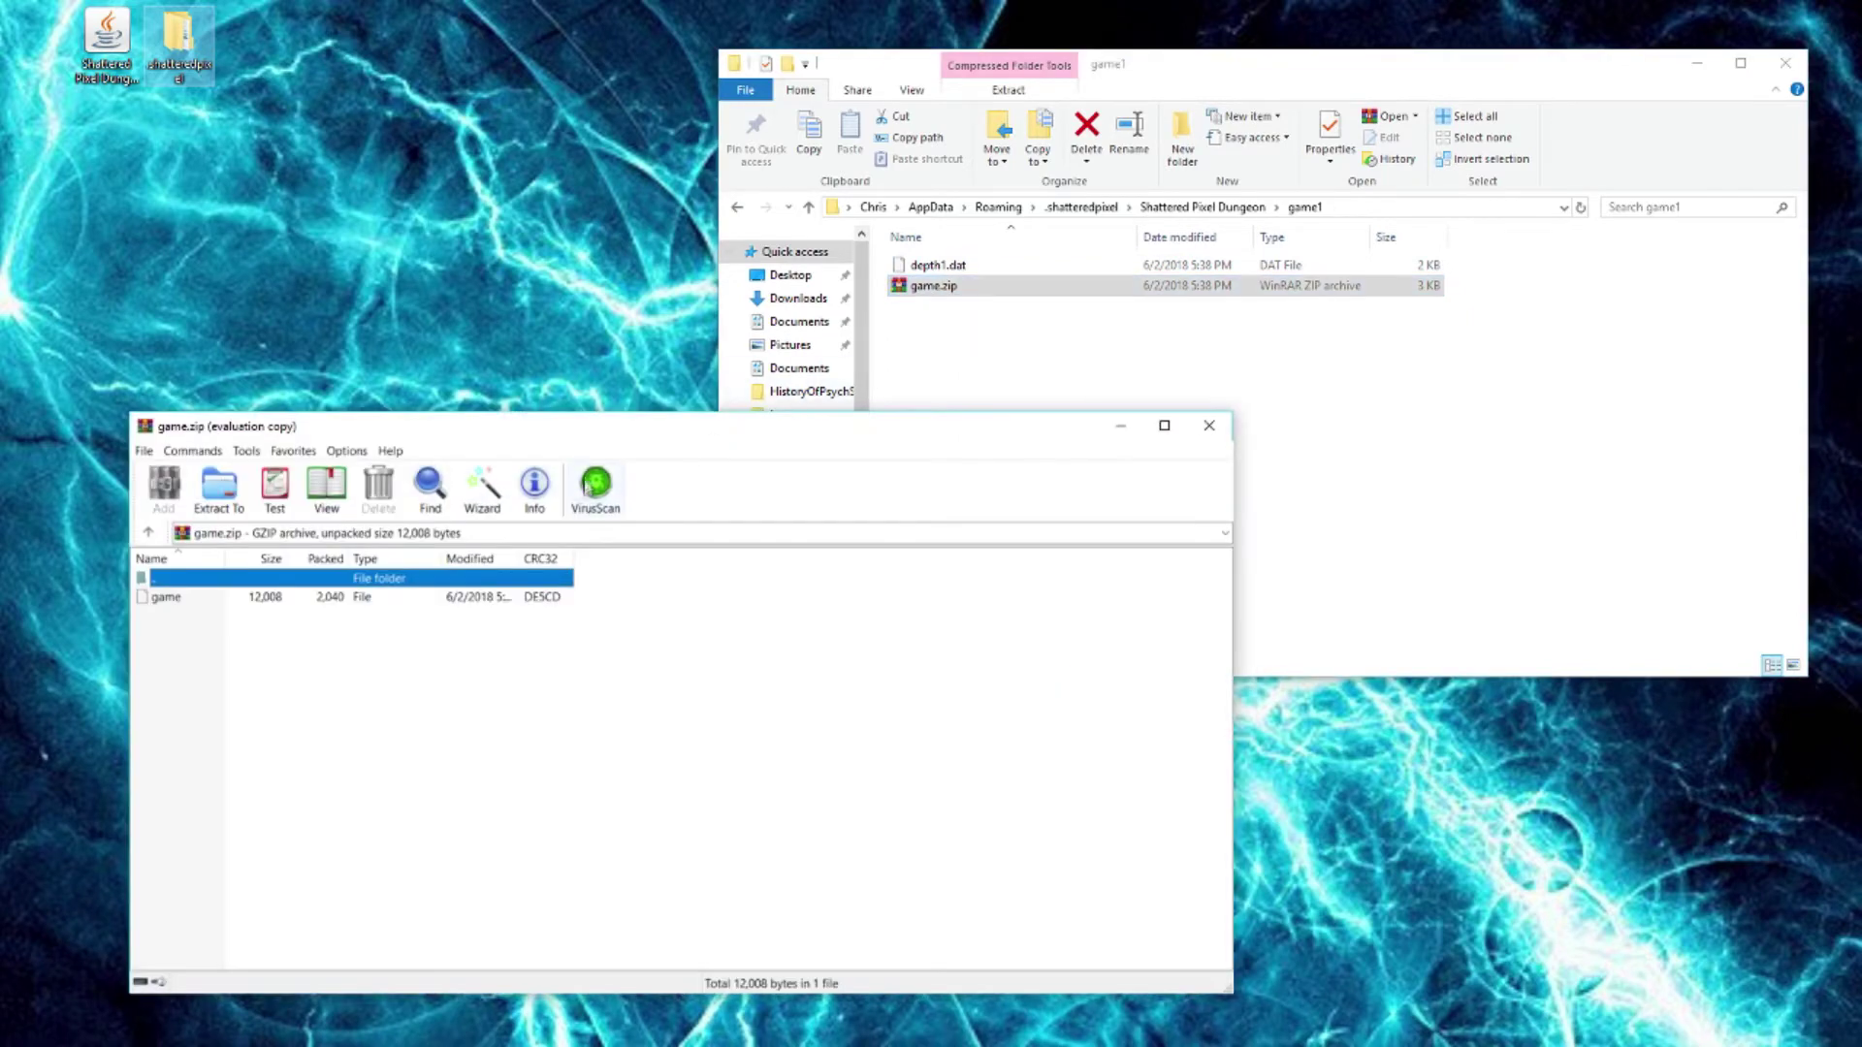
left_click_drag(385, 598, 1214, 373)
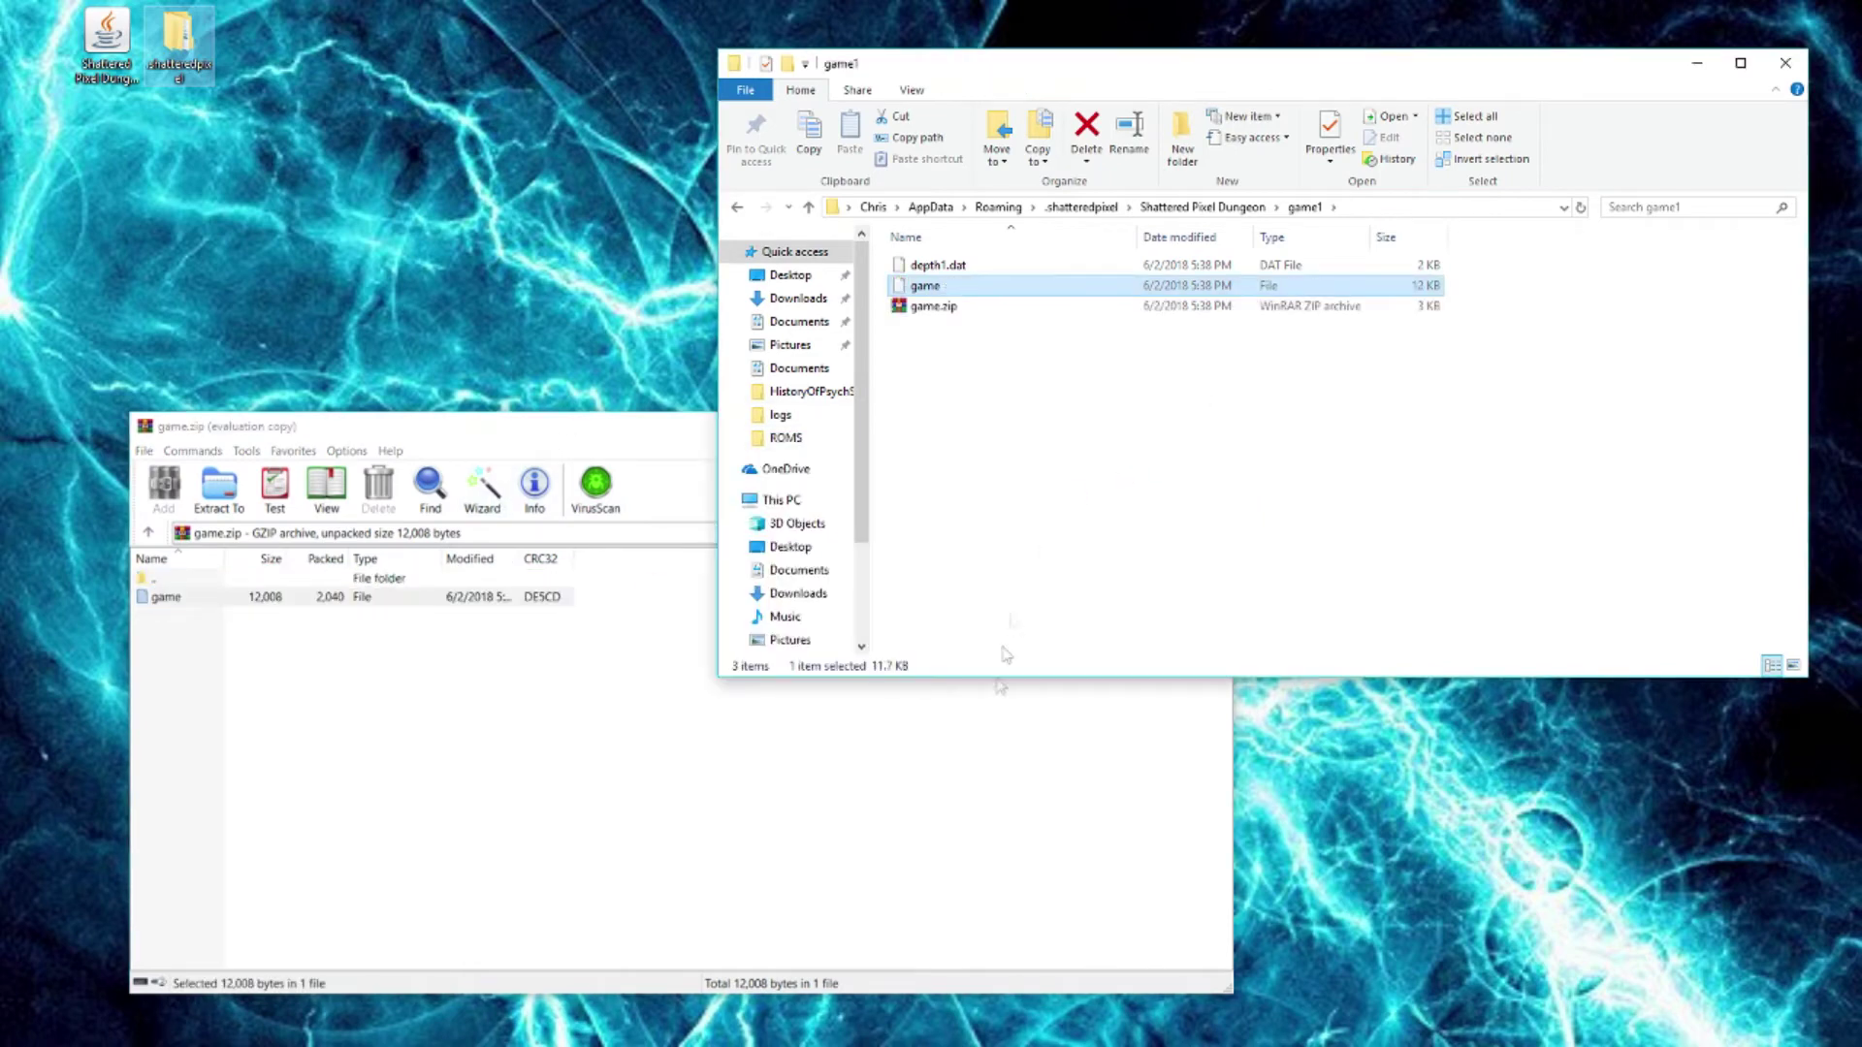
left_click(1209, 424)
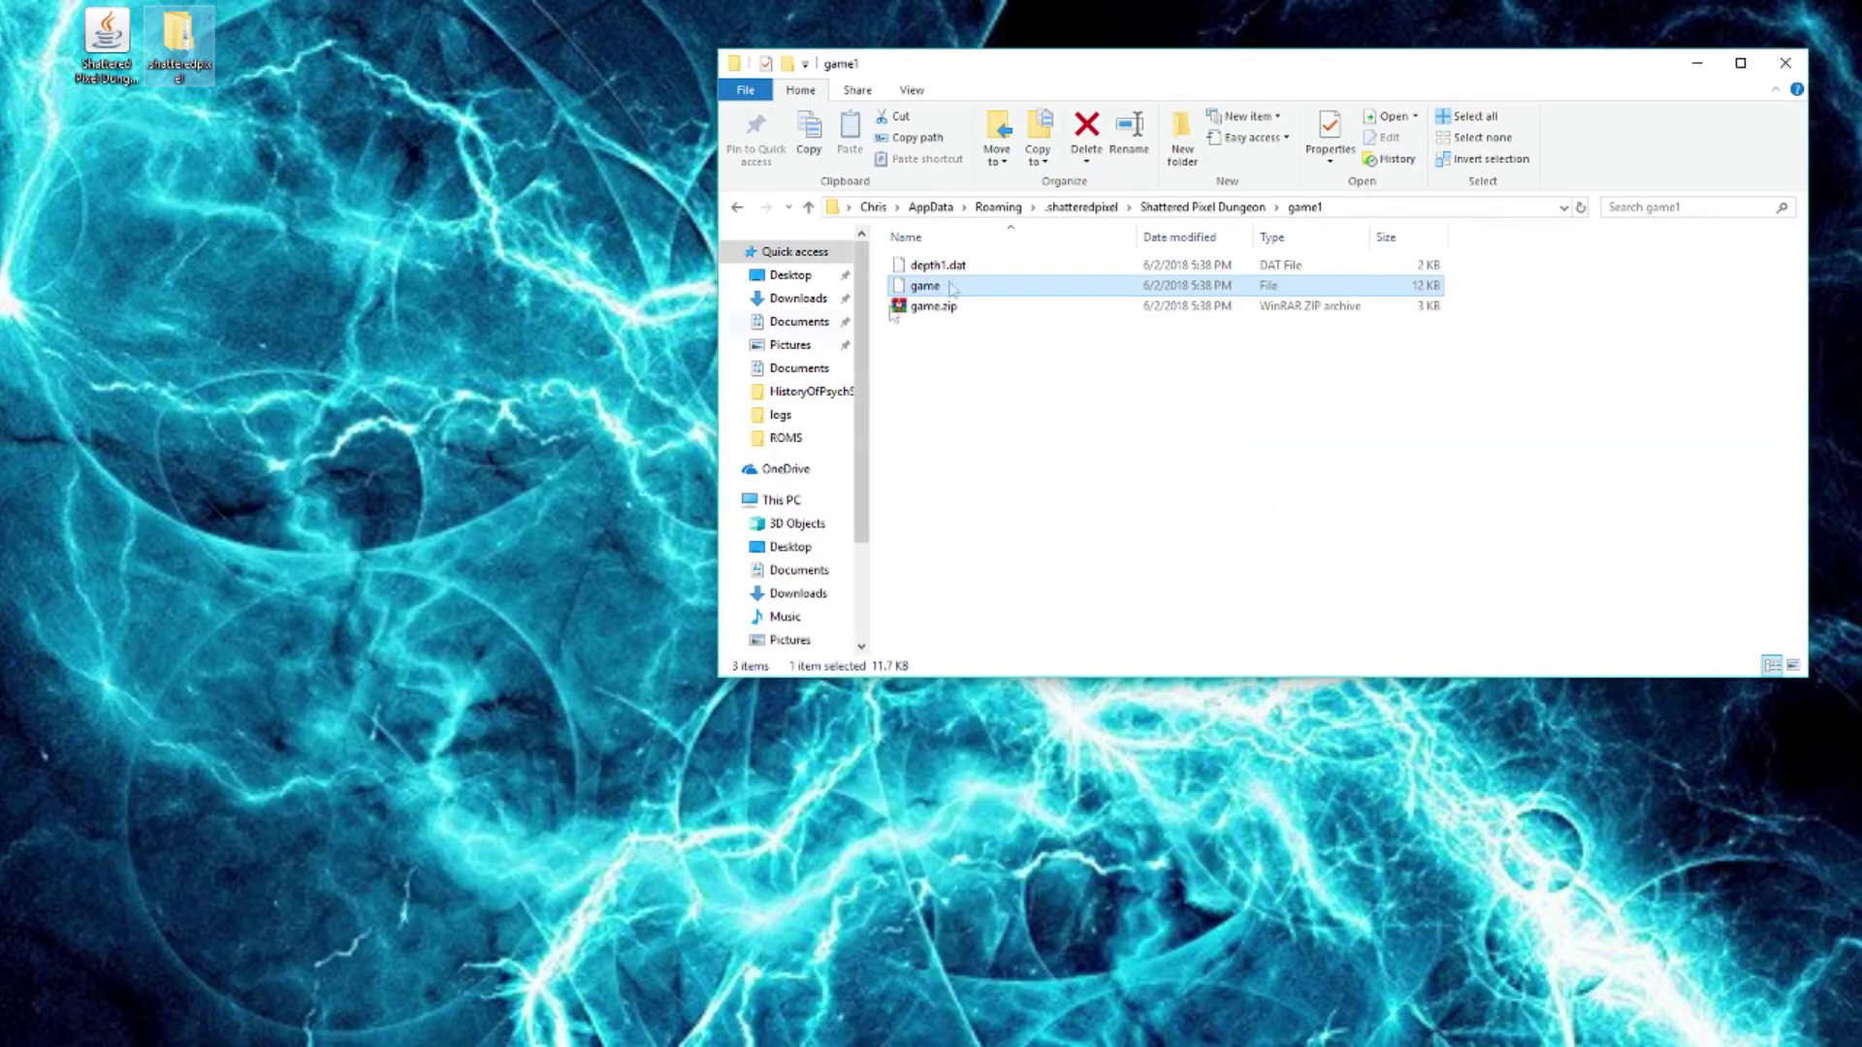
right_click(936, 282)
Open the extracted game file with Notepad and scroll through its JSON save data.
left_click(974, 291)
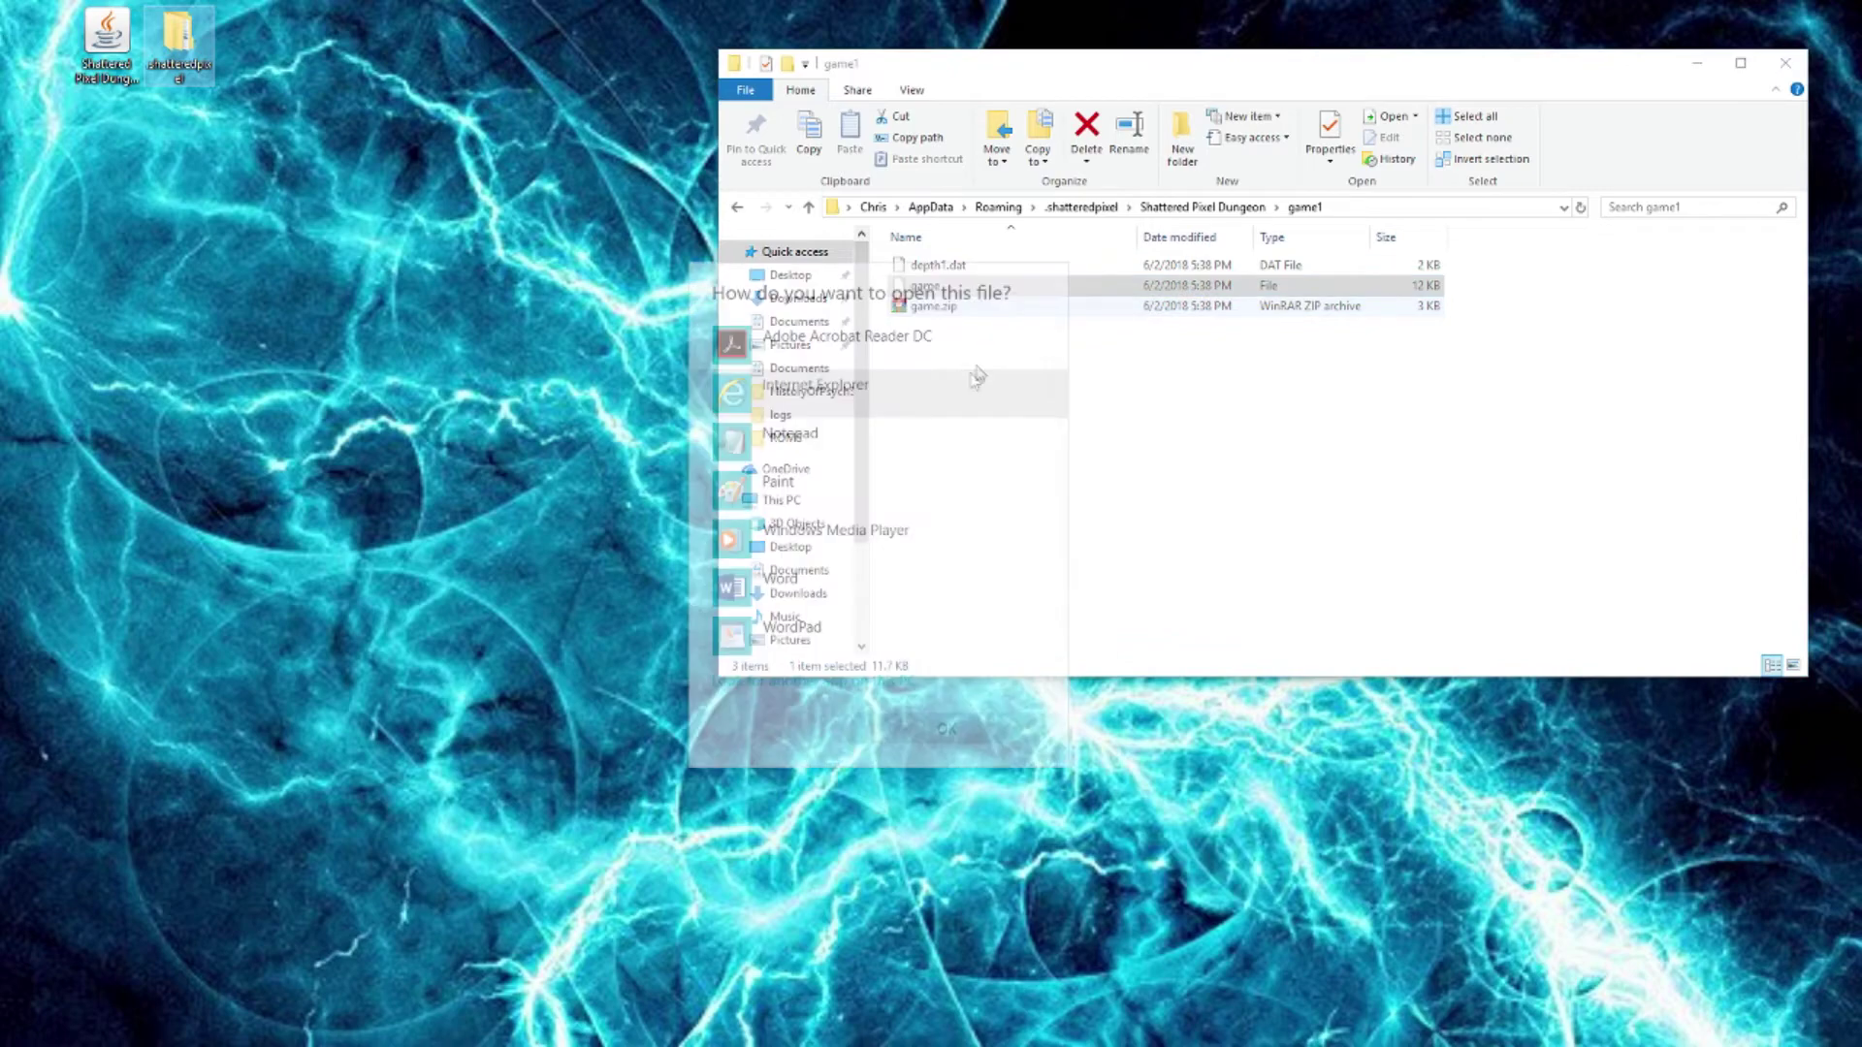
left_click(810, 433)
left_click(946, 729)
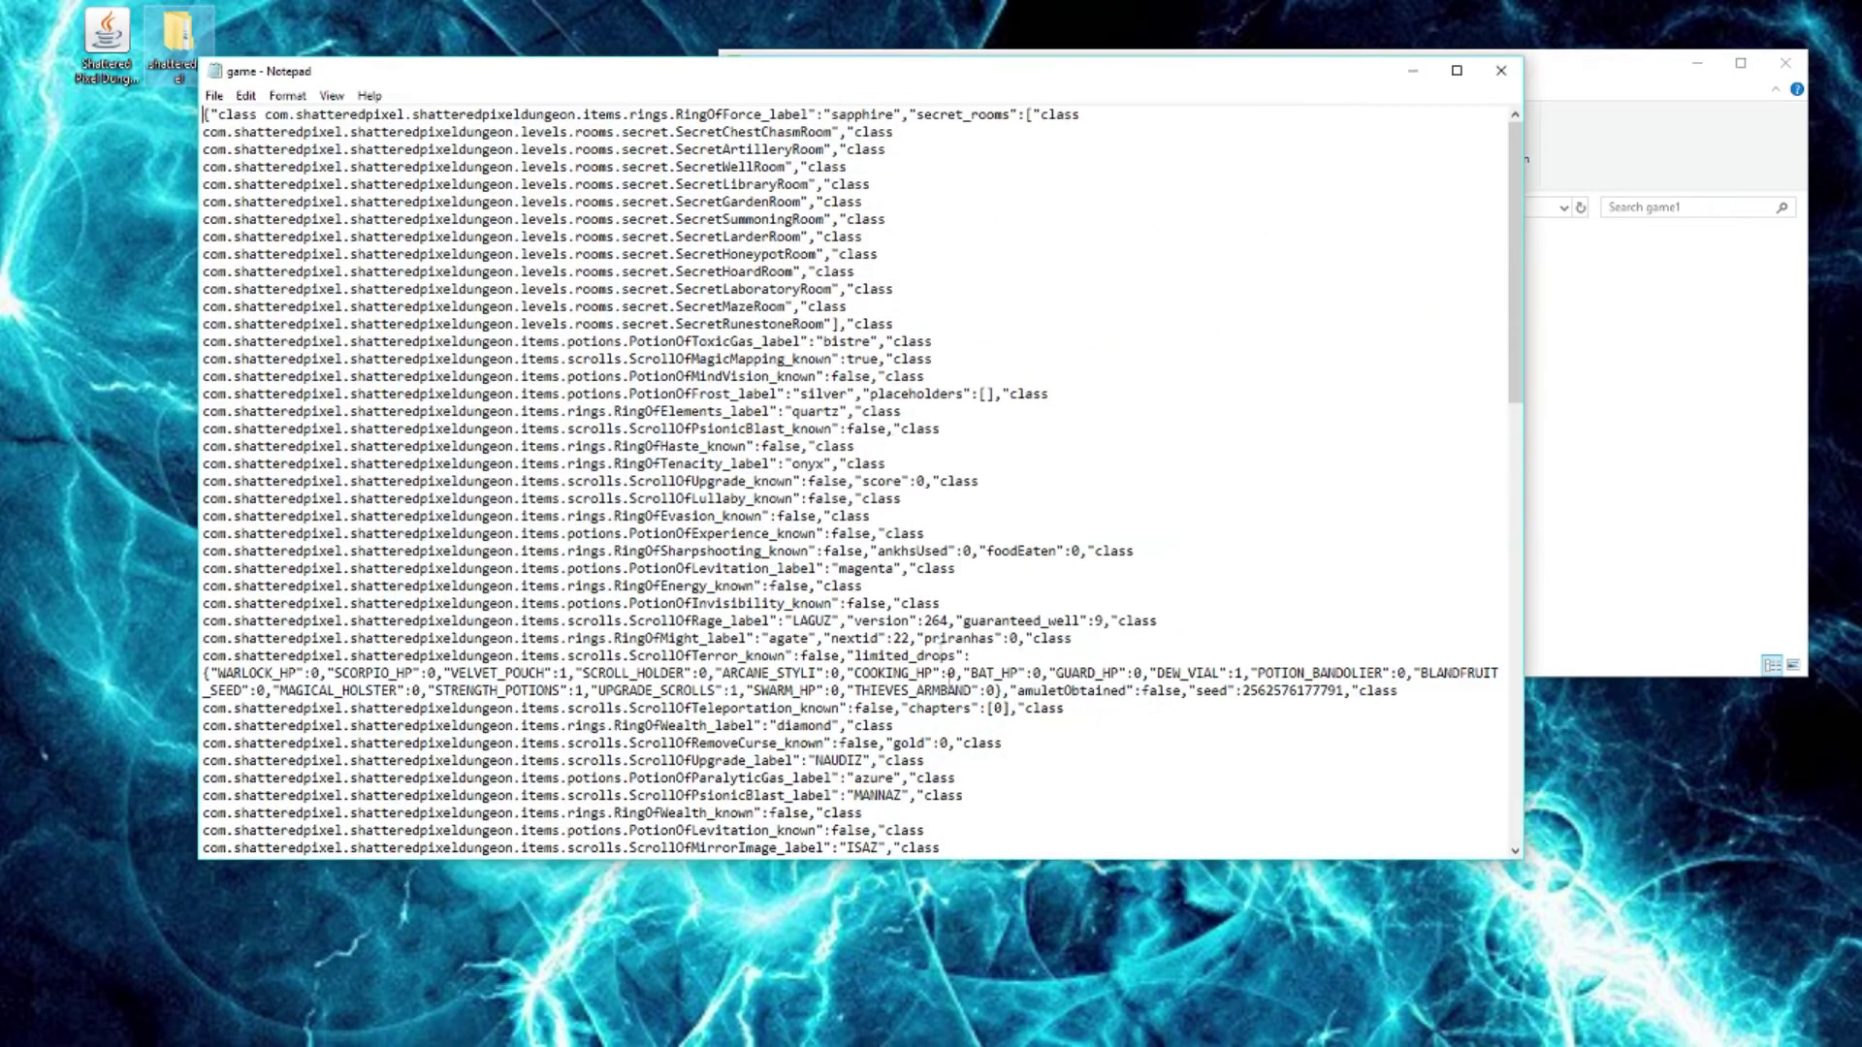
scroll(788, 146, "down", 20)
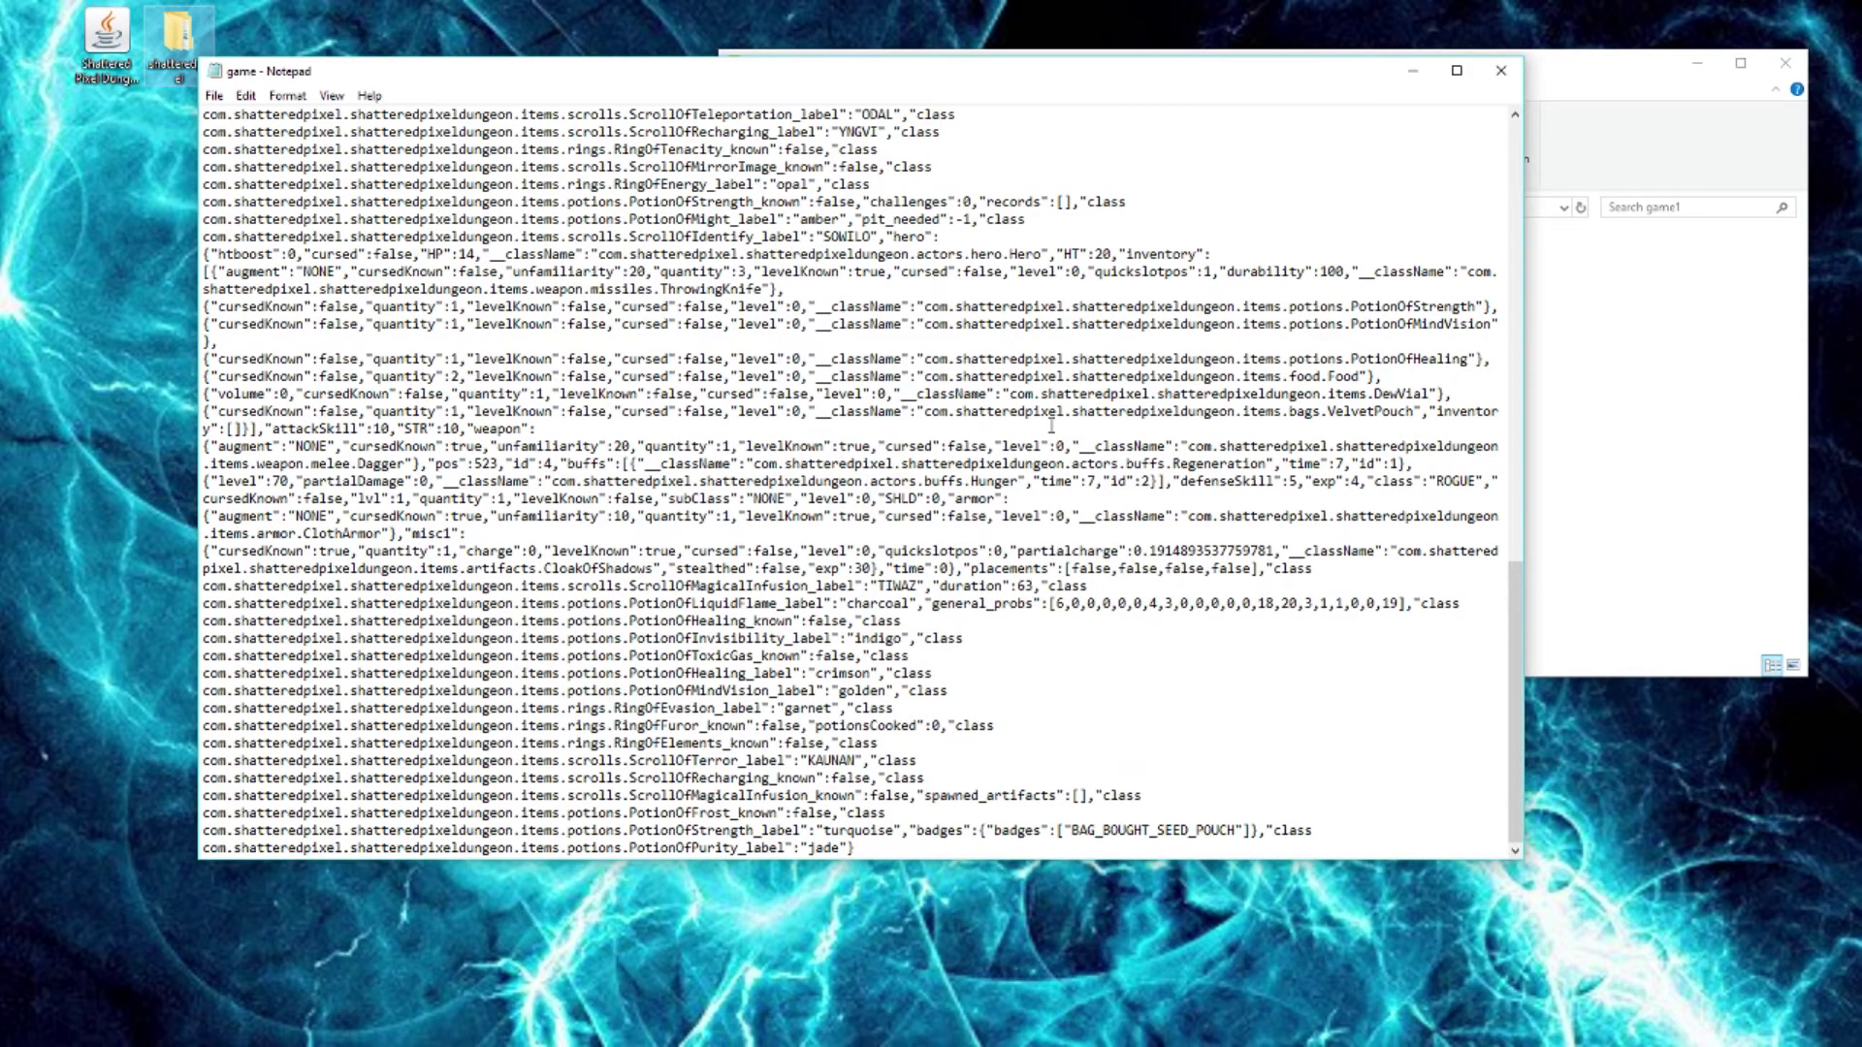
scroll(923, 422, "up", 20)
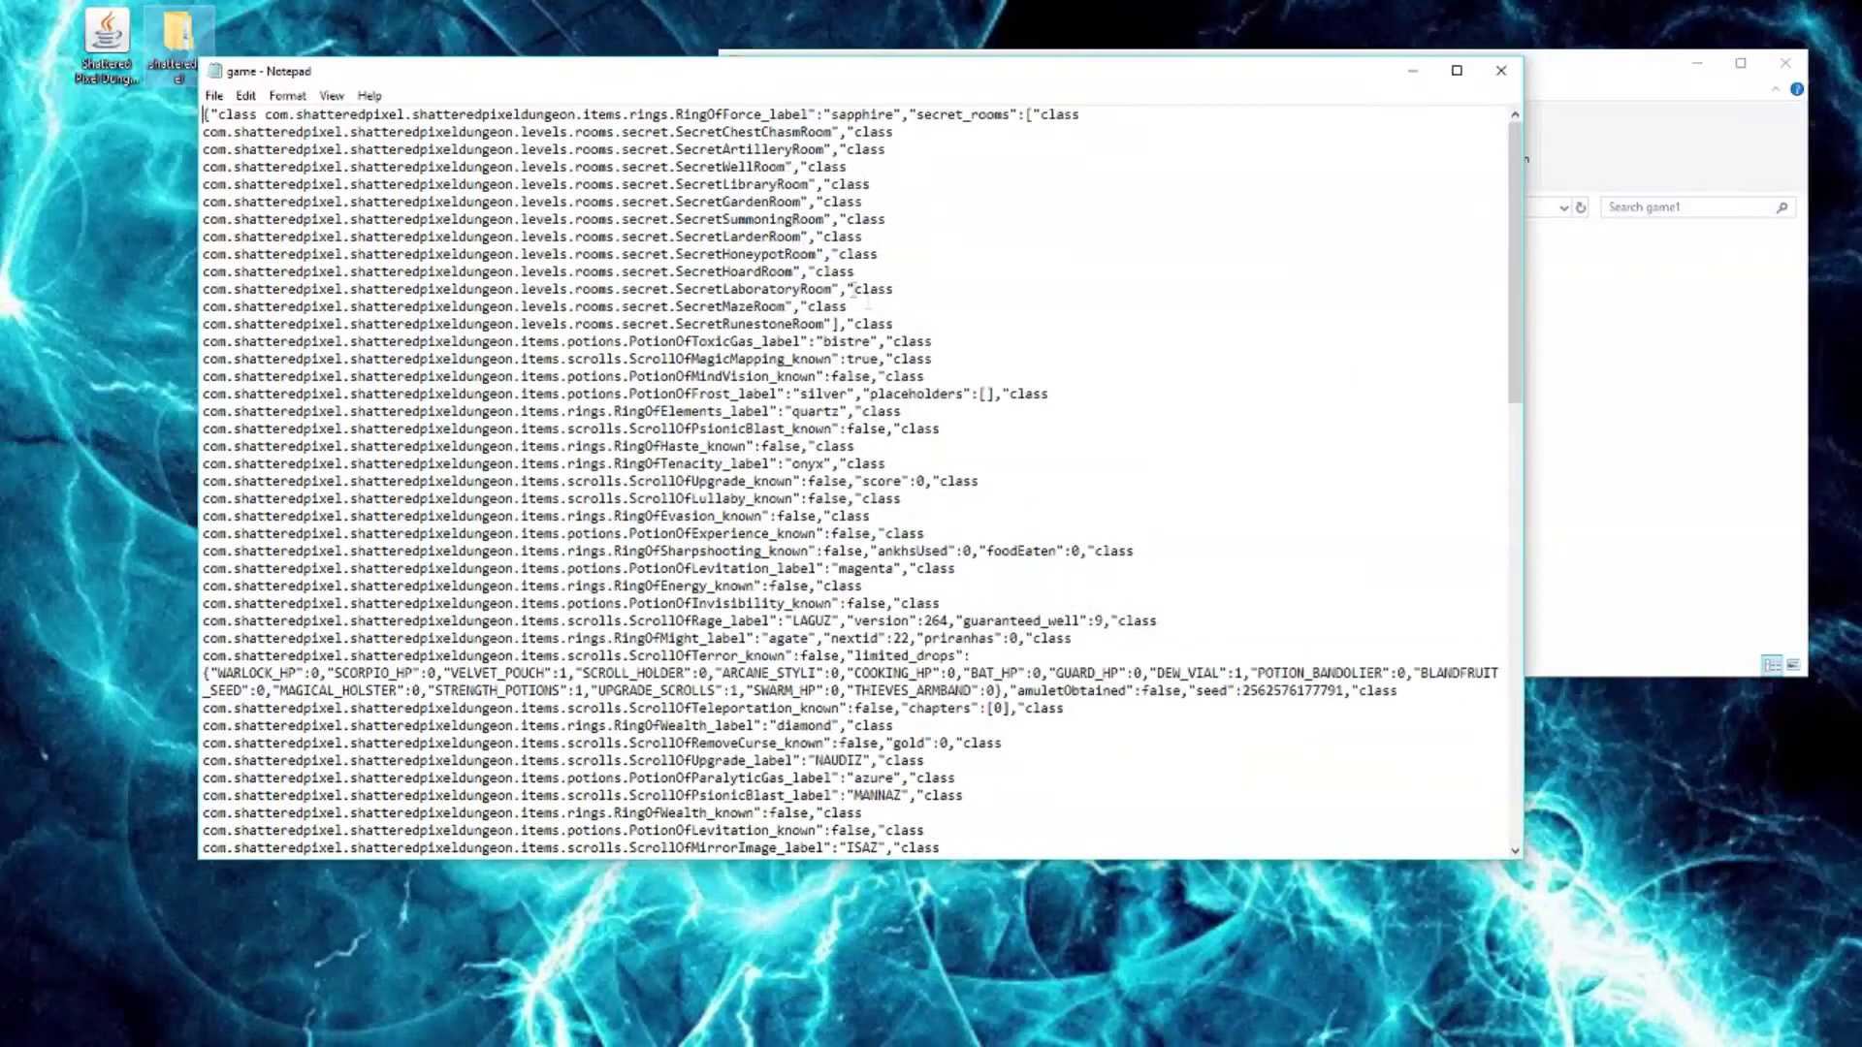
Search the save for 'strength' until the PotionOfStrength inventory entry is found.
key("ctrl+f")
type("atrength")
key("Return")
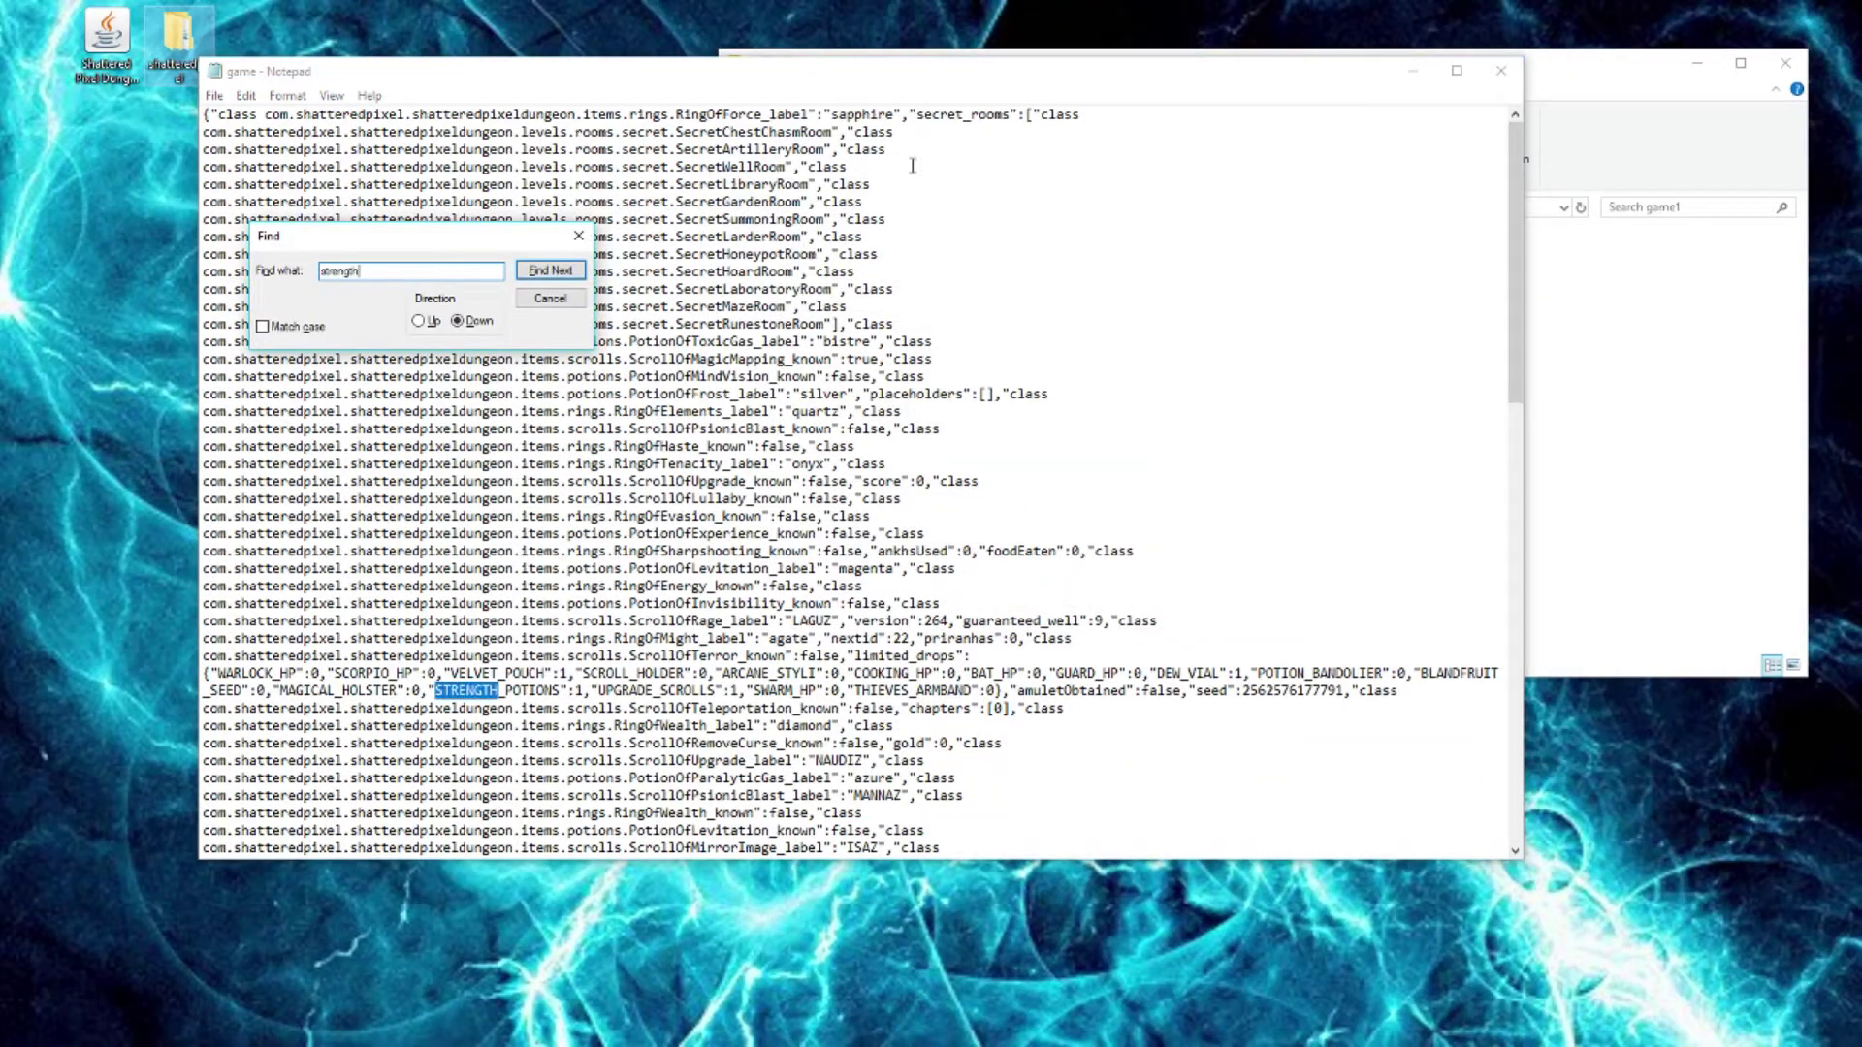
key("Return")
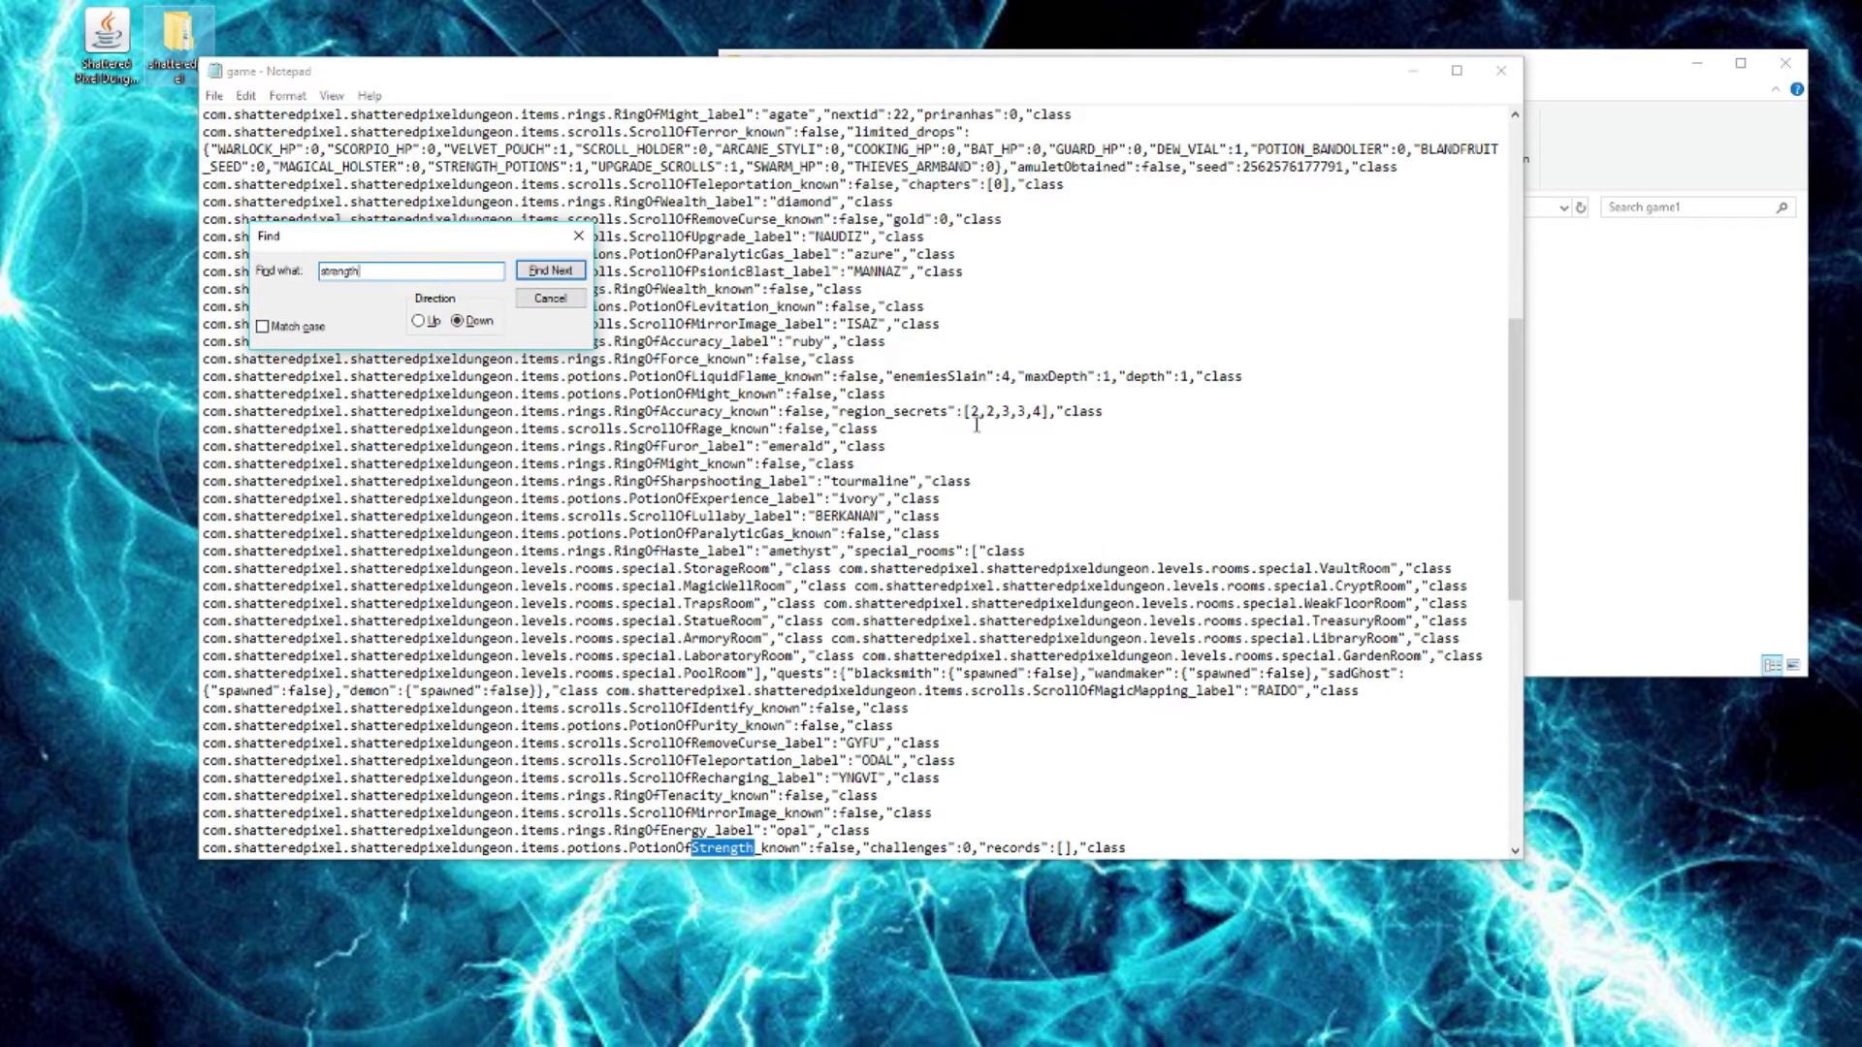
key("Return")
scroll(888, 395, "down", 1)
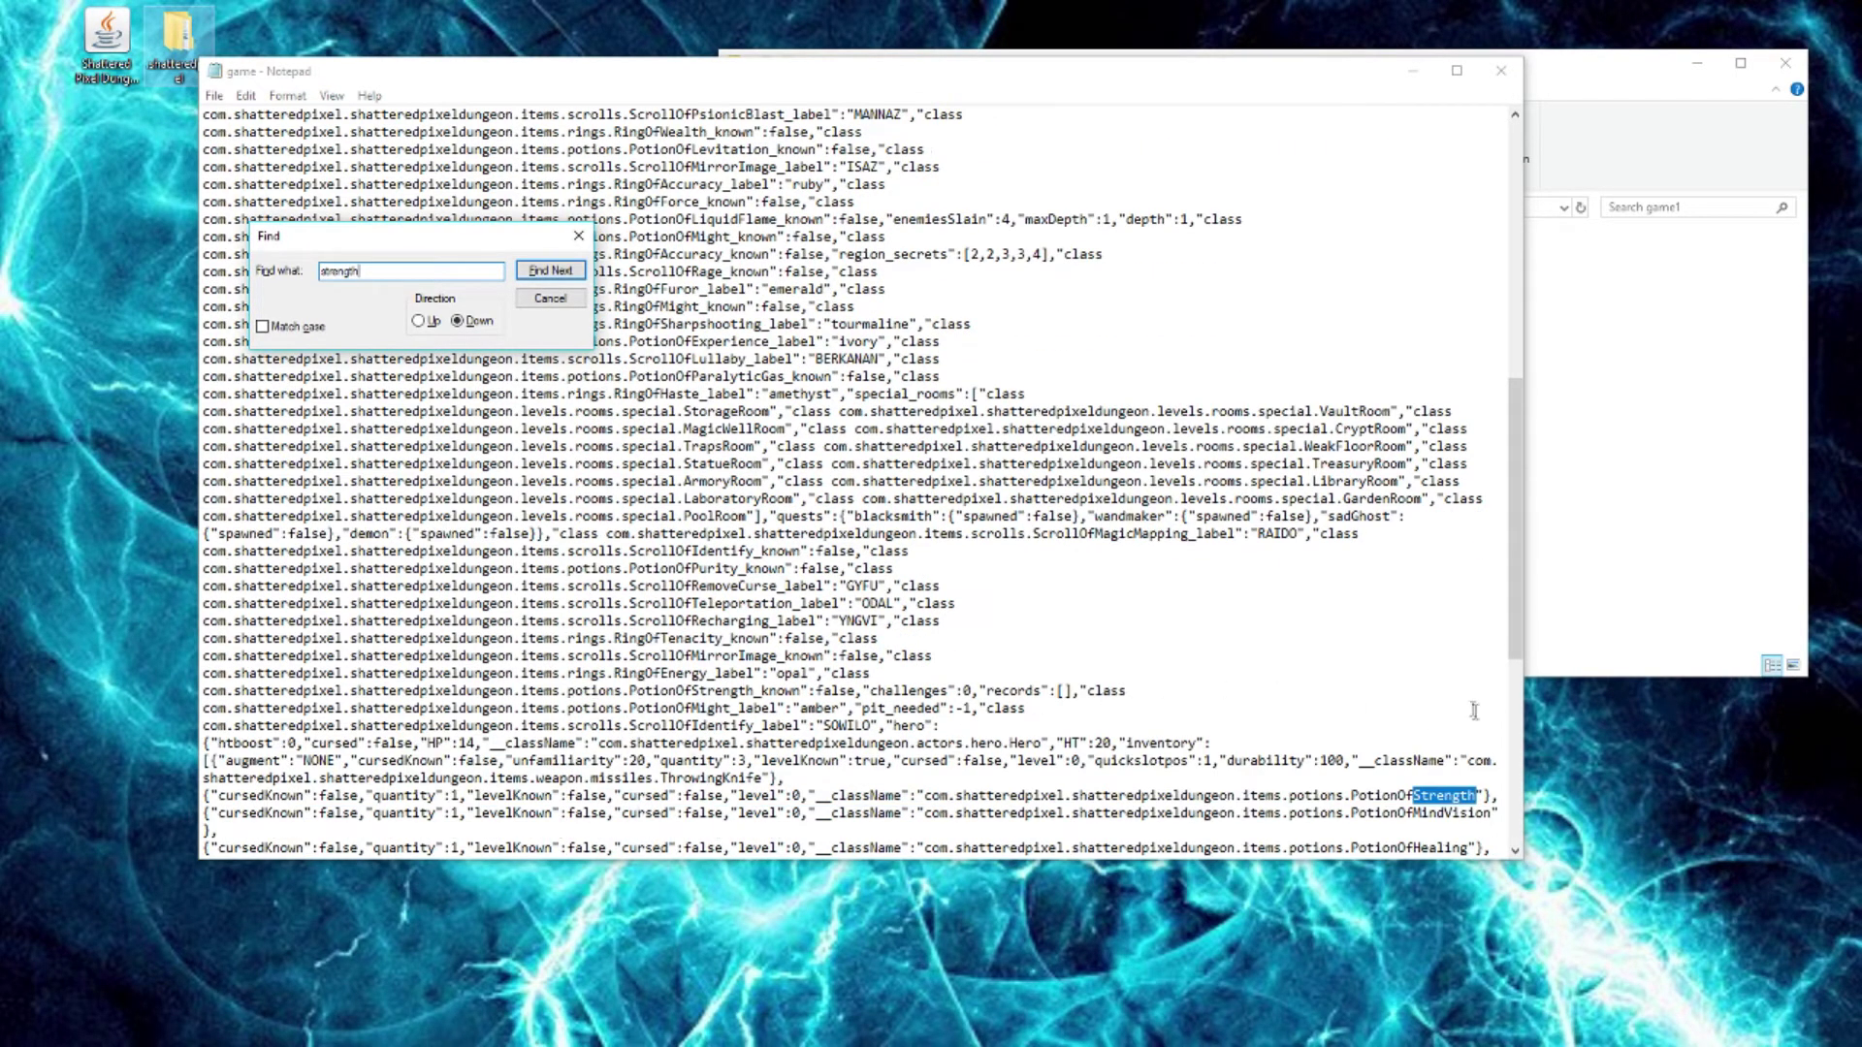
Change the PotionOfStrength quantity from 1 to 20 and close the search box.
left_click_drag(1496, 795, 213, 803)
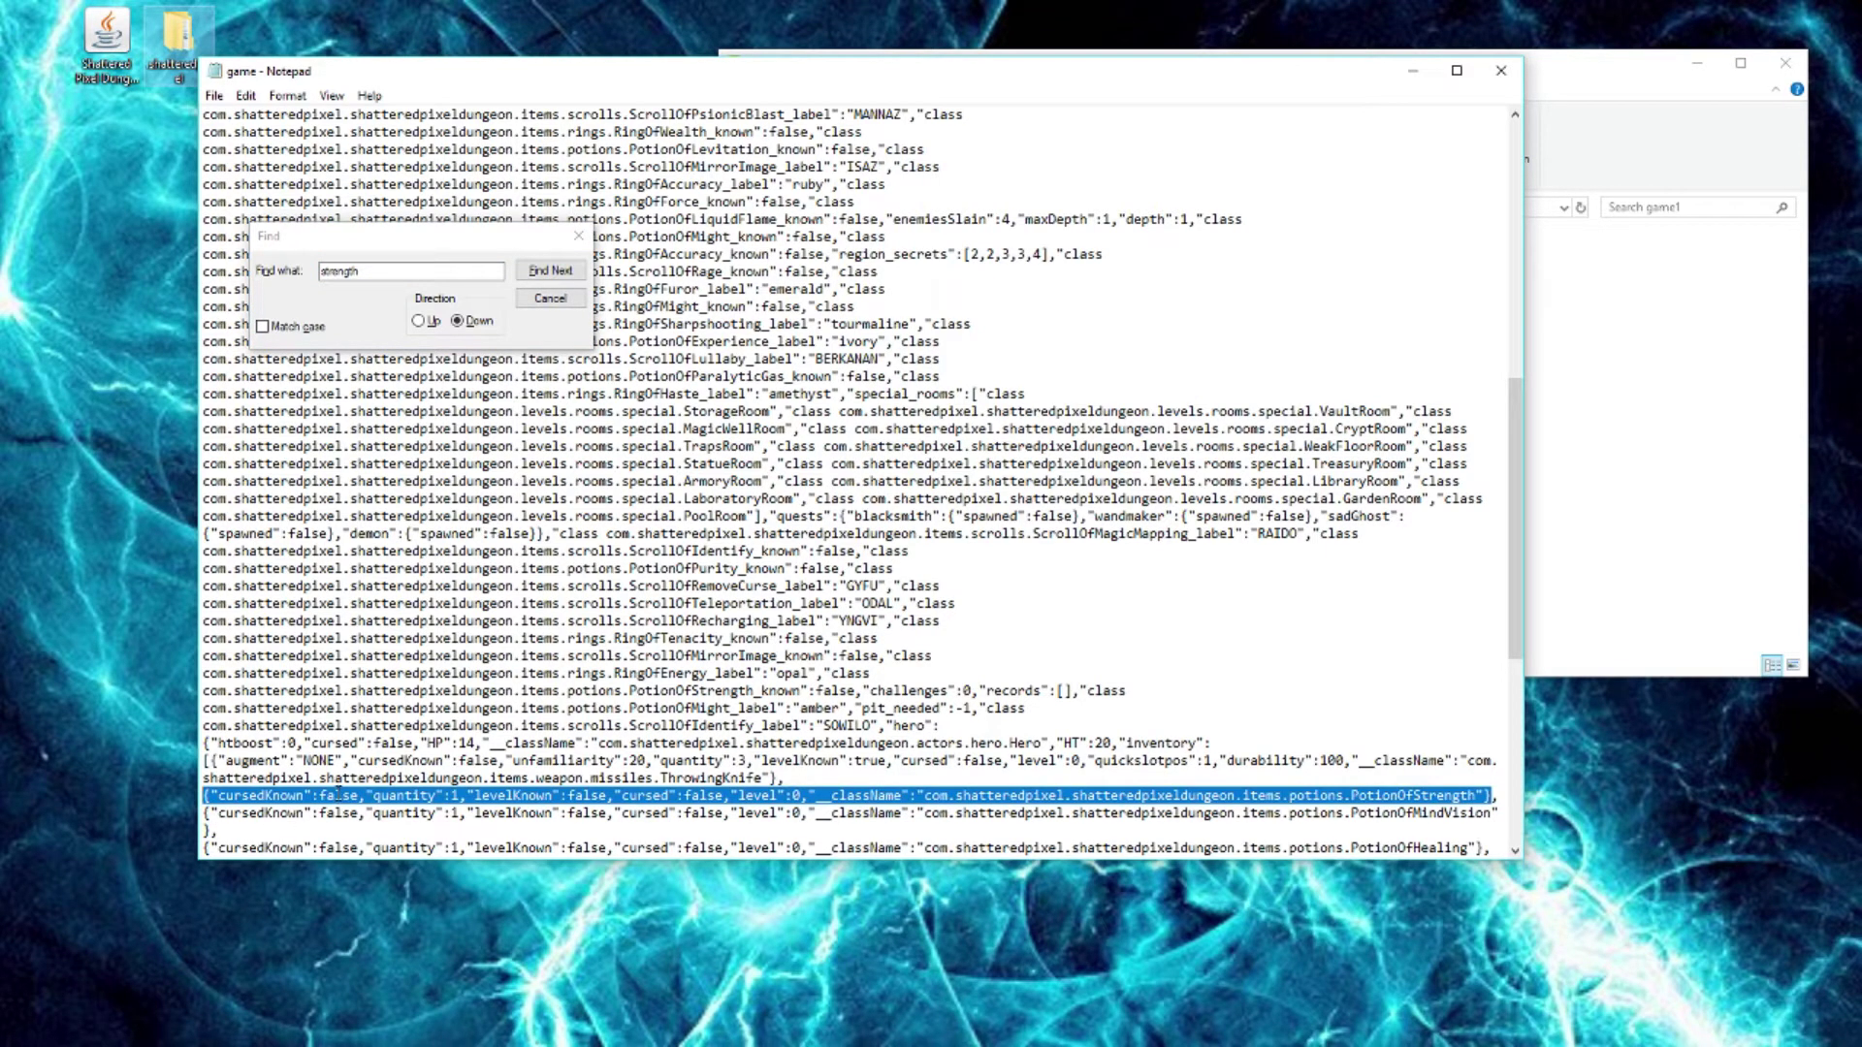
left_click(455, 796)
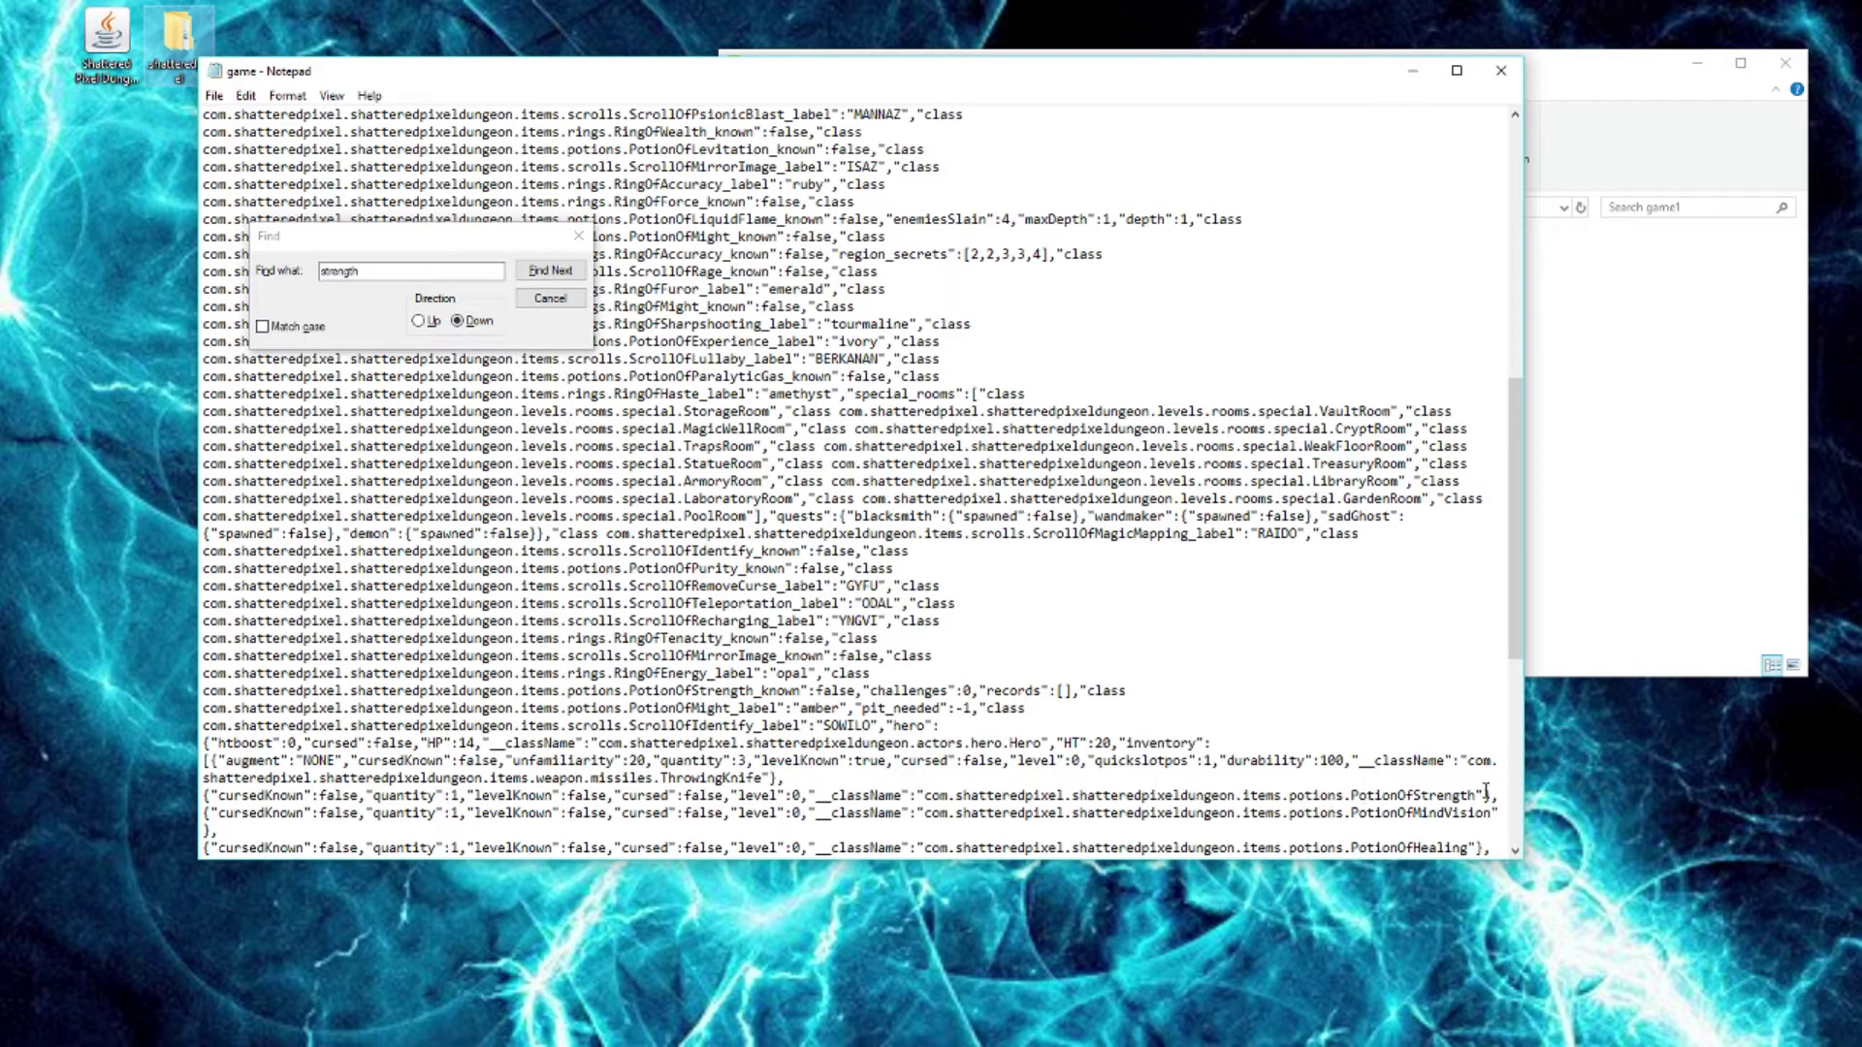
left_click_drag(1487, 793, 982, 827)
key("shift+Up")
key("shift+Up")
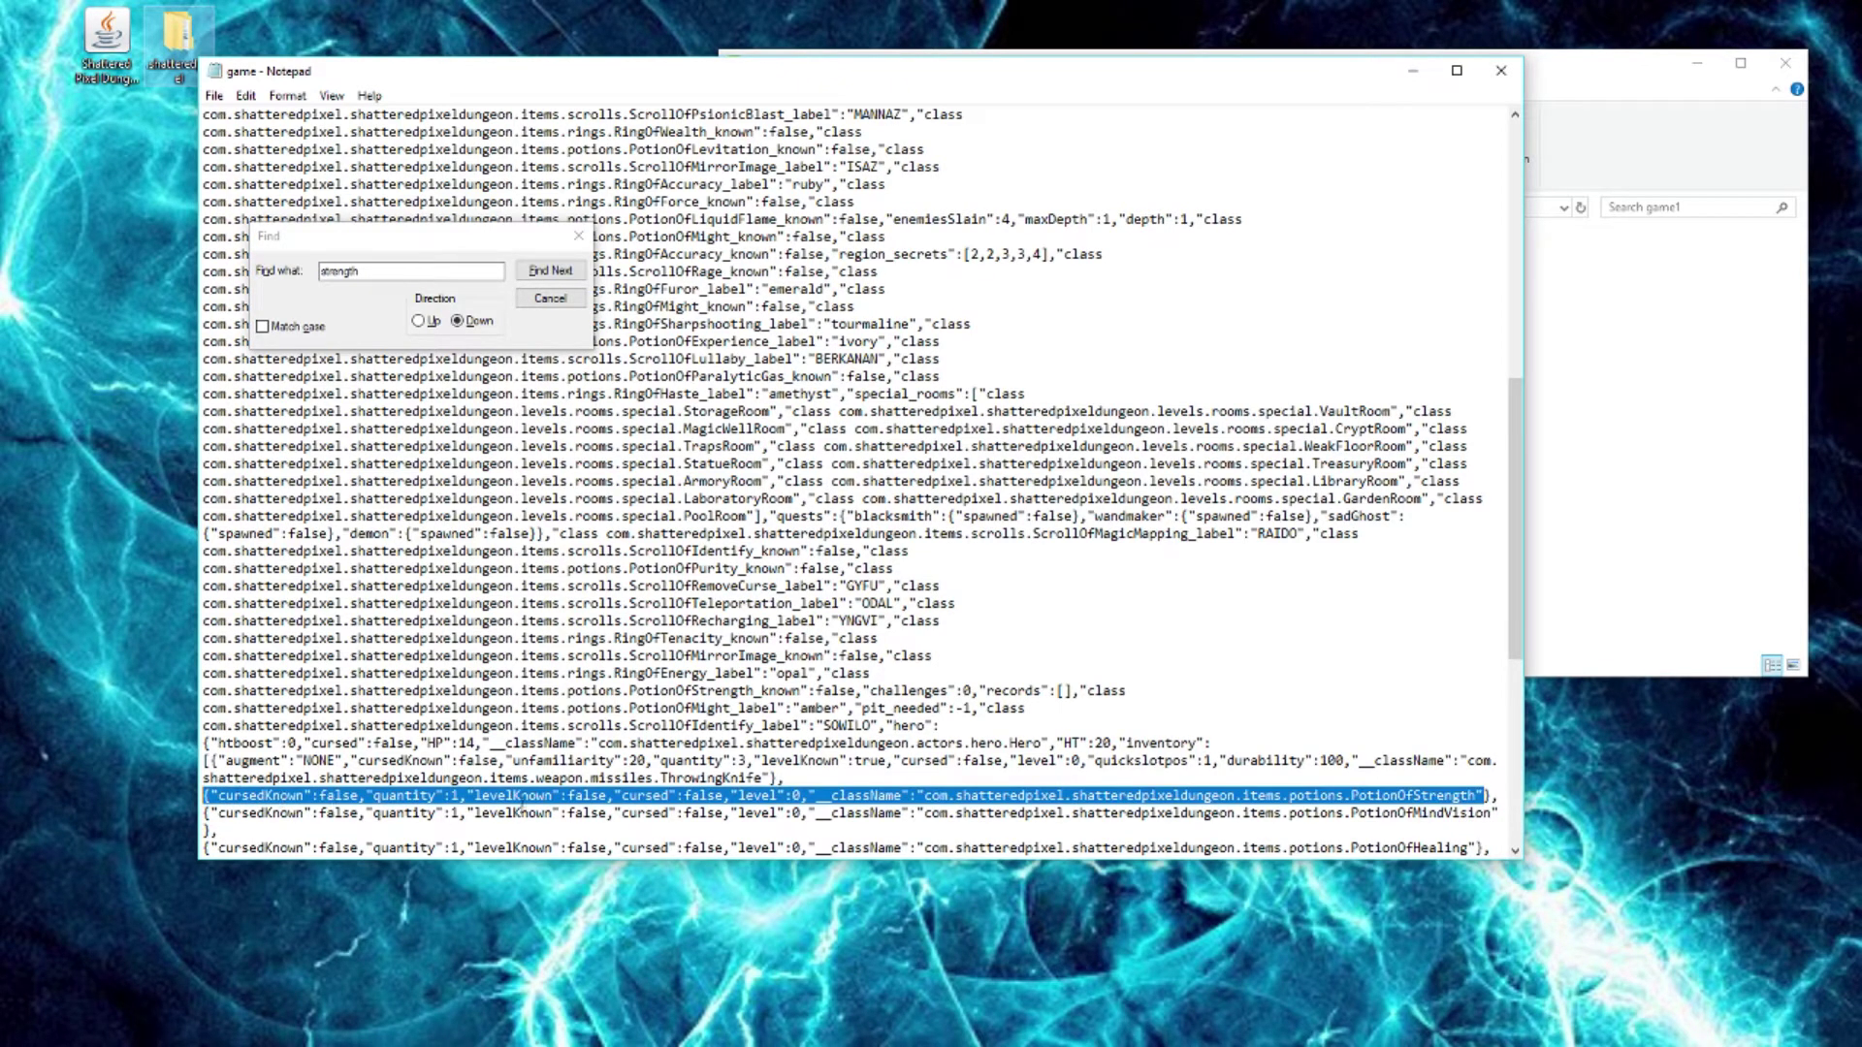
left_click(460, 795)
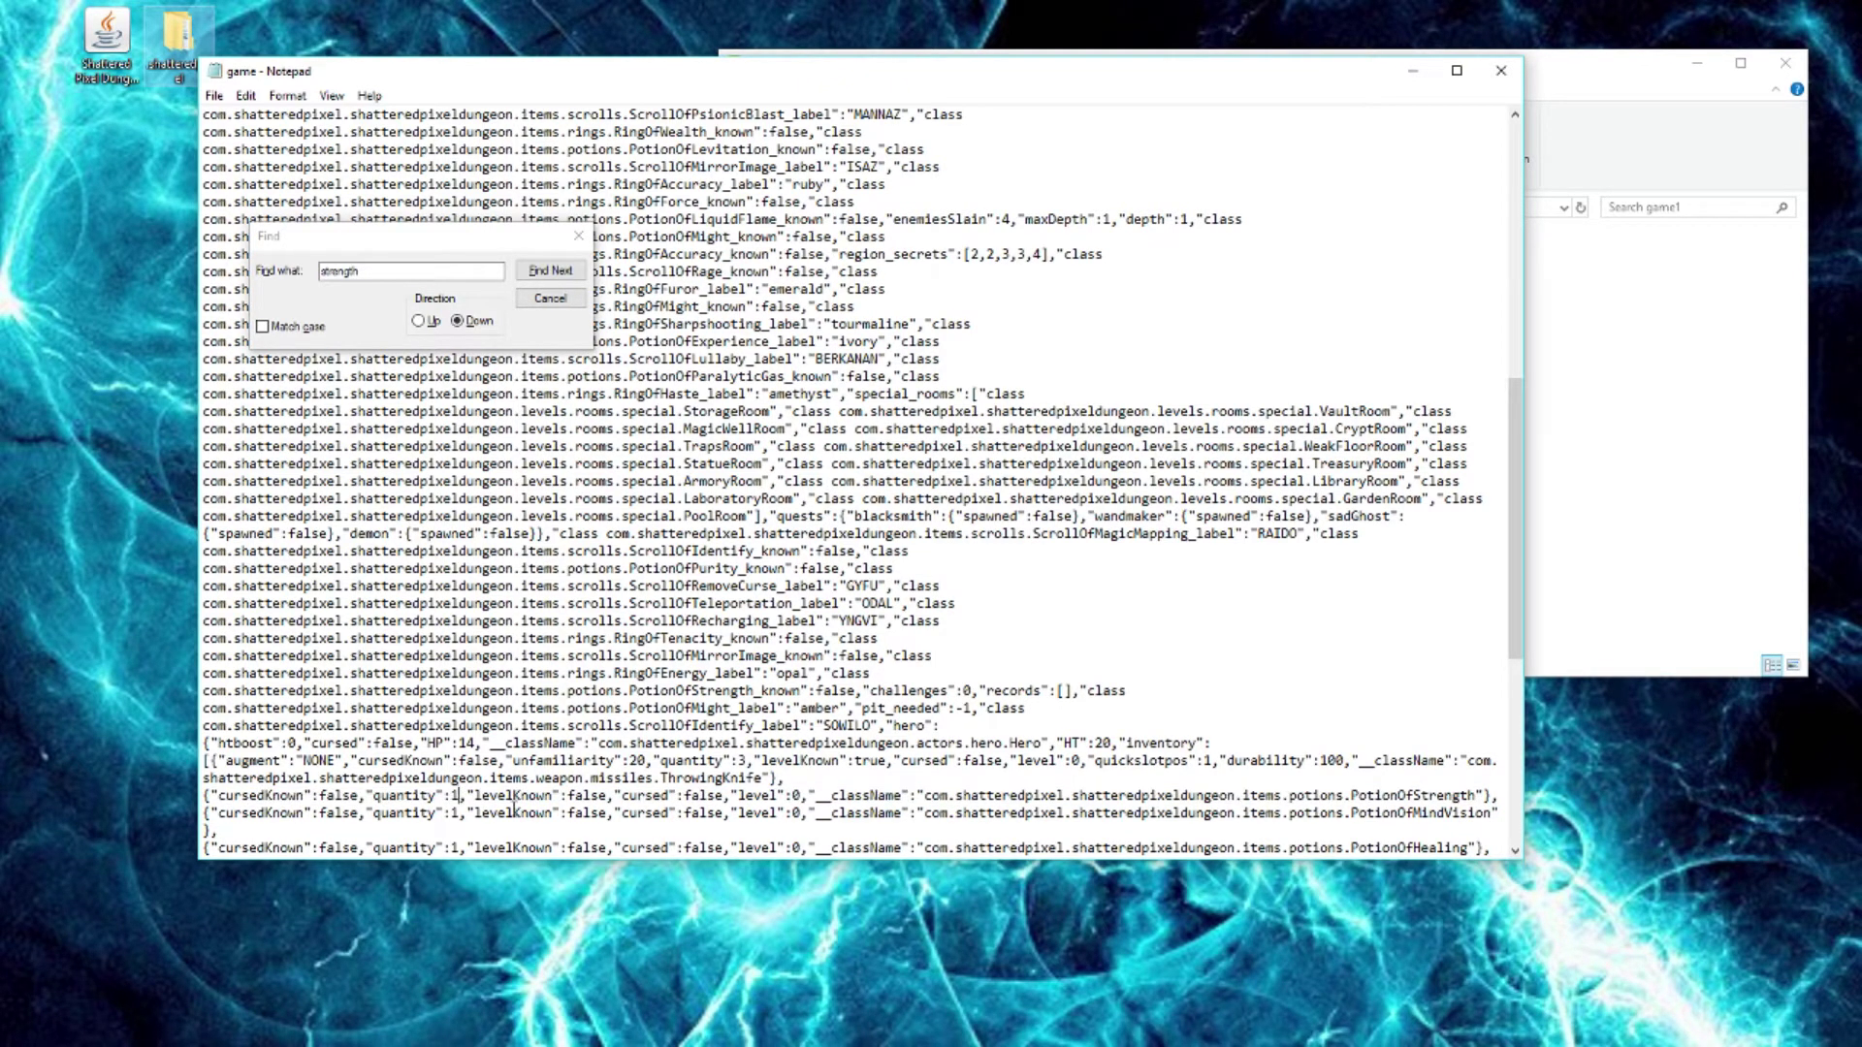
key("BackSpace")
type("20")
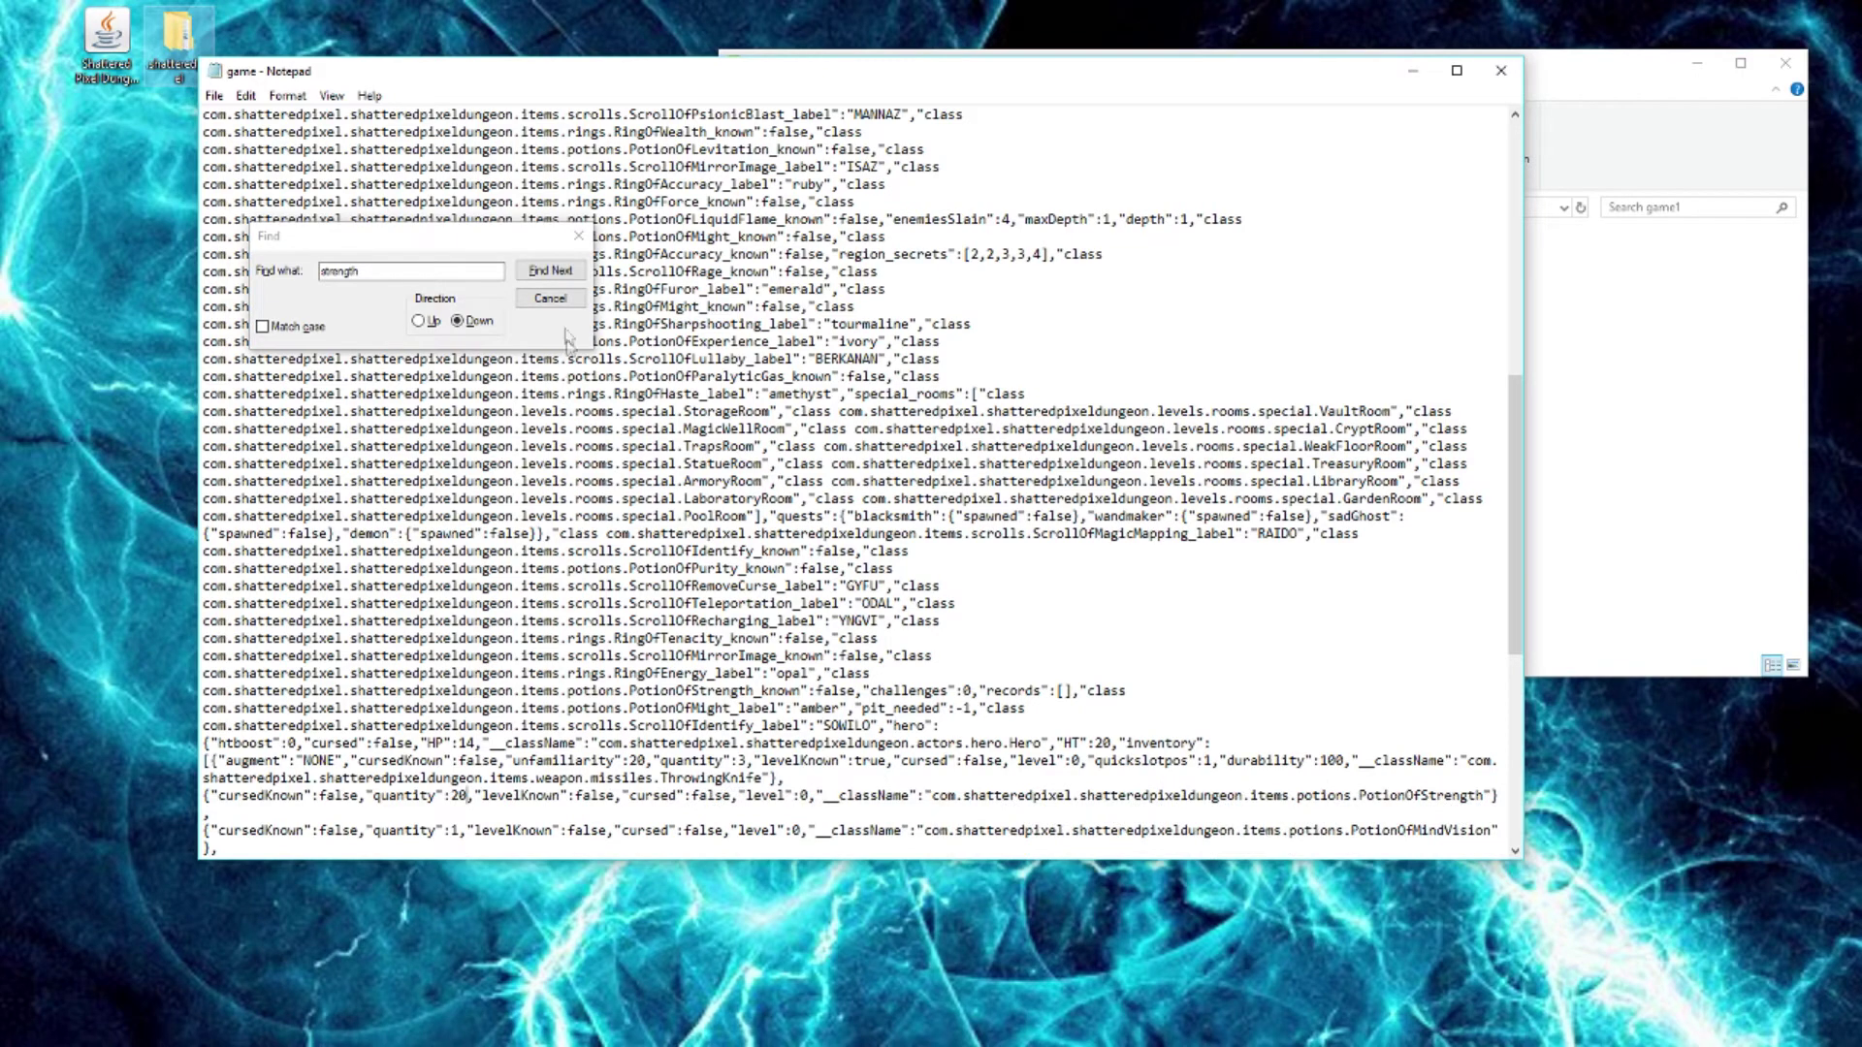
left_click(549, 299)
left_click(214, 95)
Save the strength potion change, then set PotionOfHealing quantity to 10 and save.
left_click(247, 163)
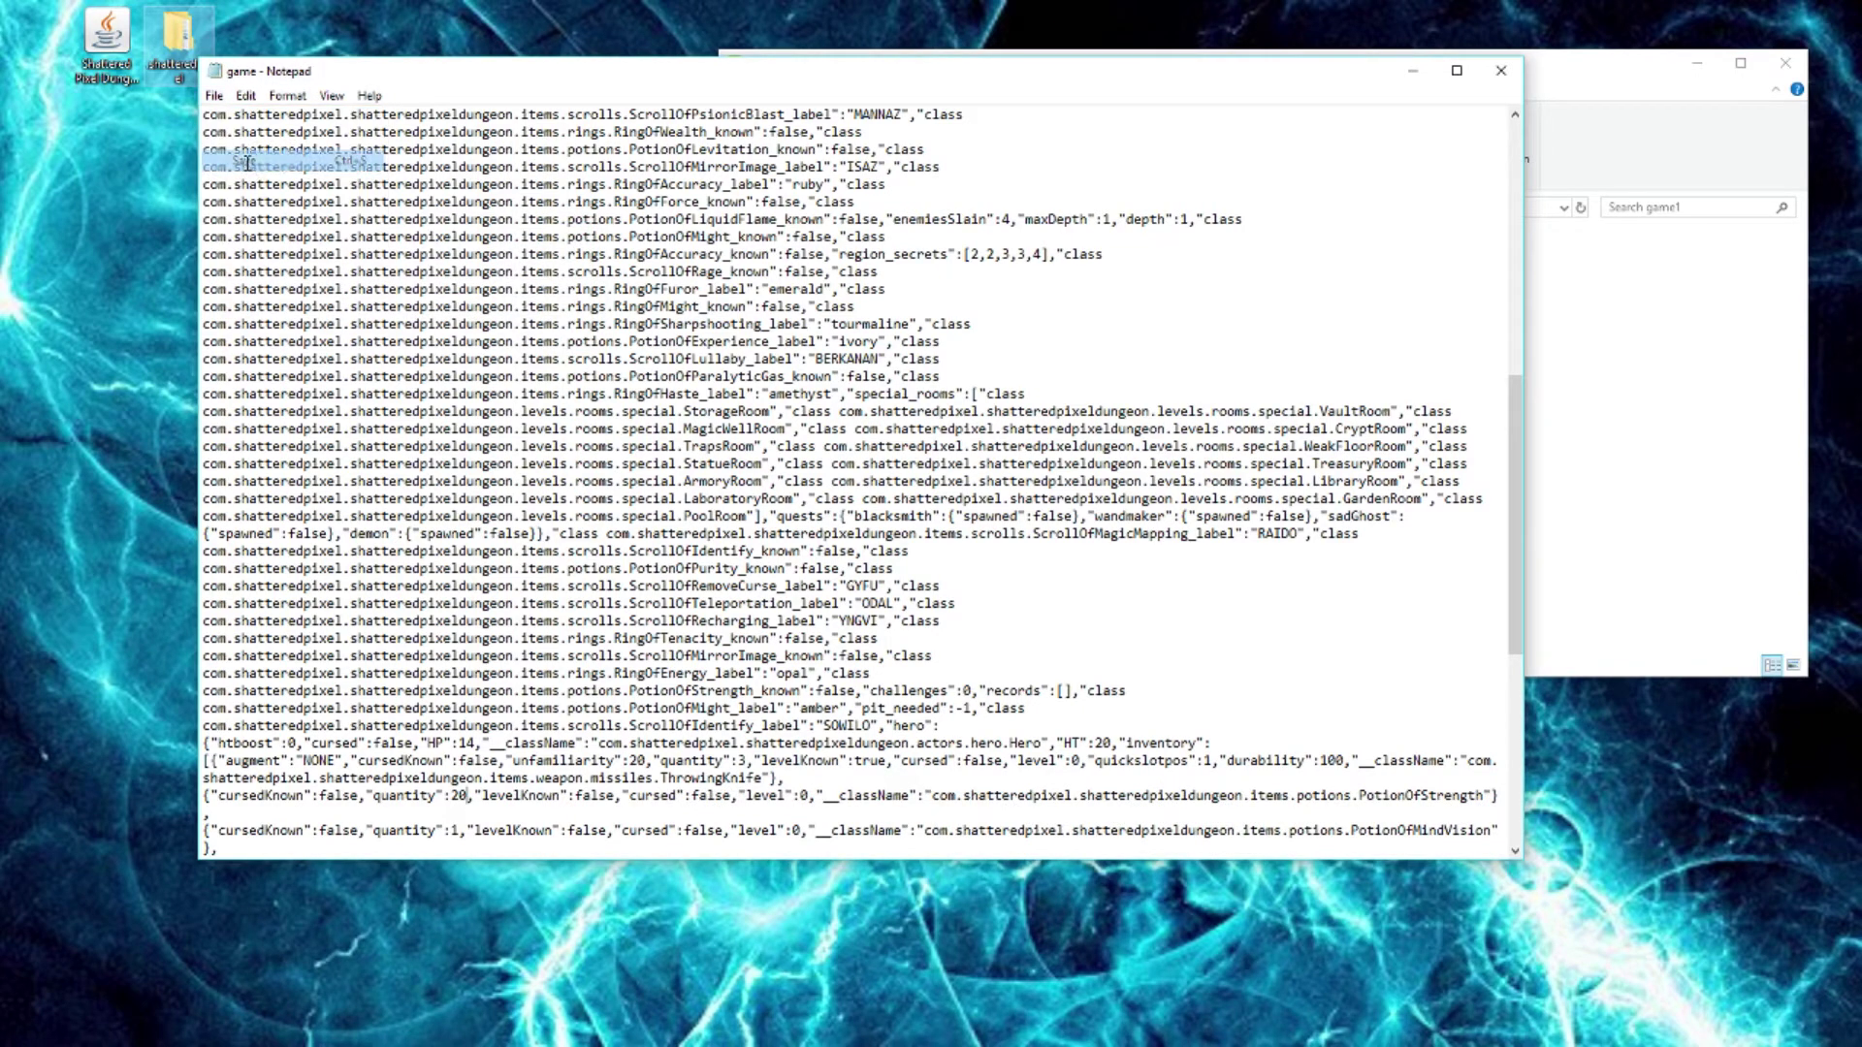
scroll(604, 647, "down", 3)
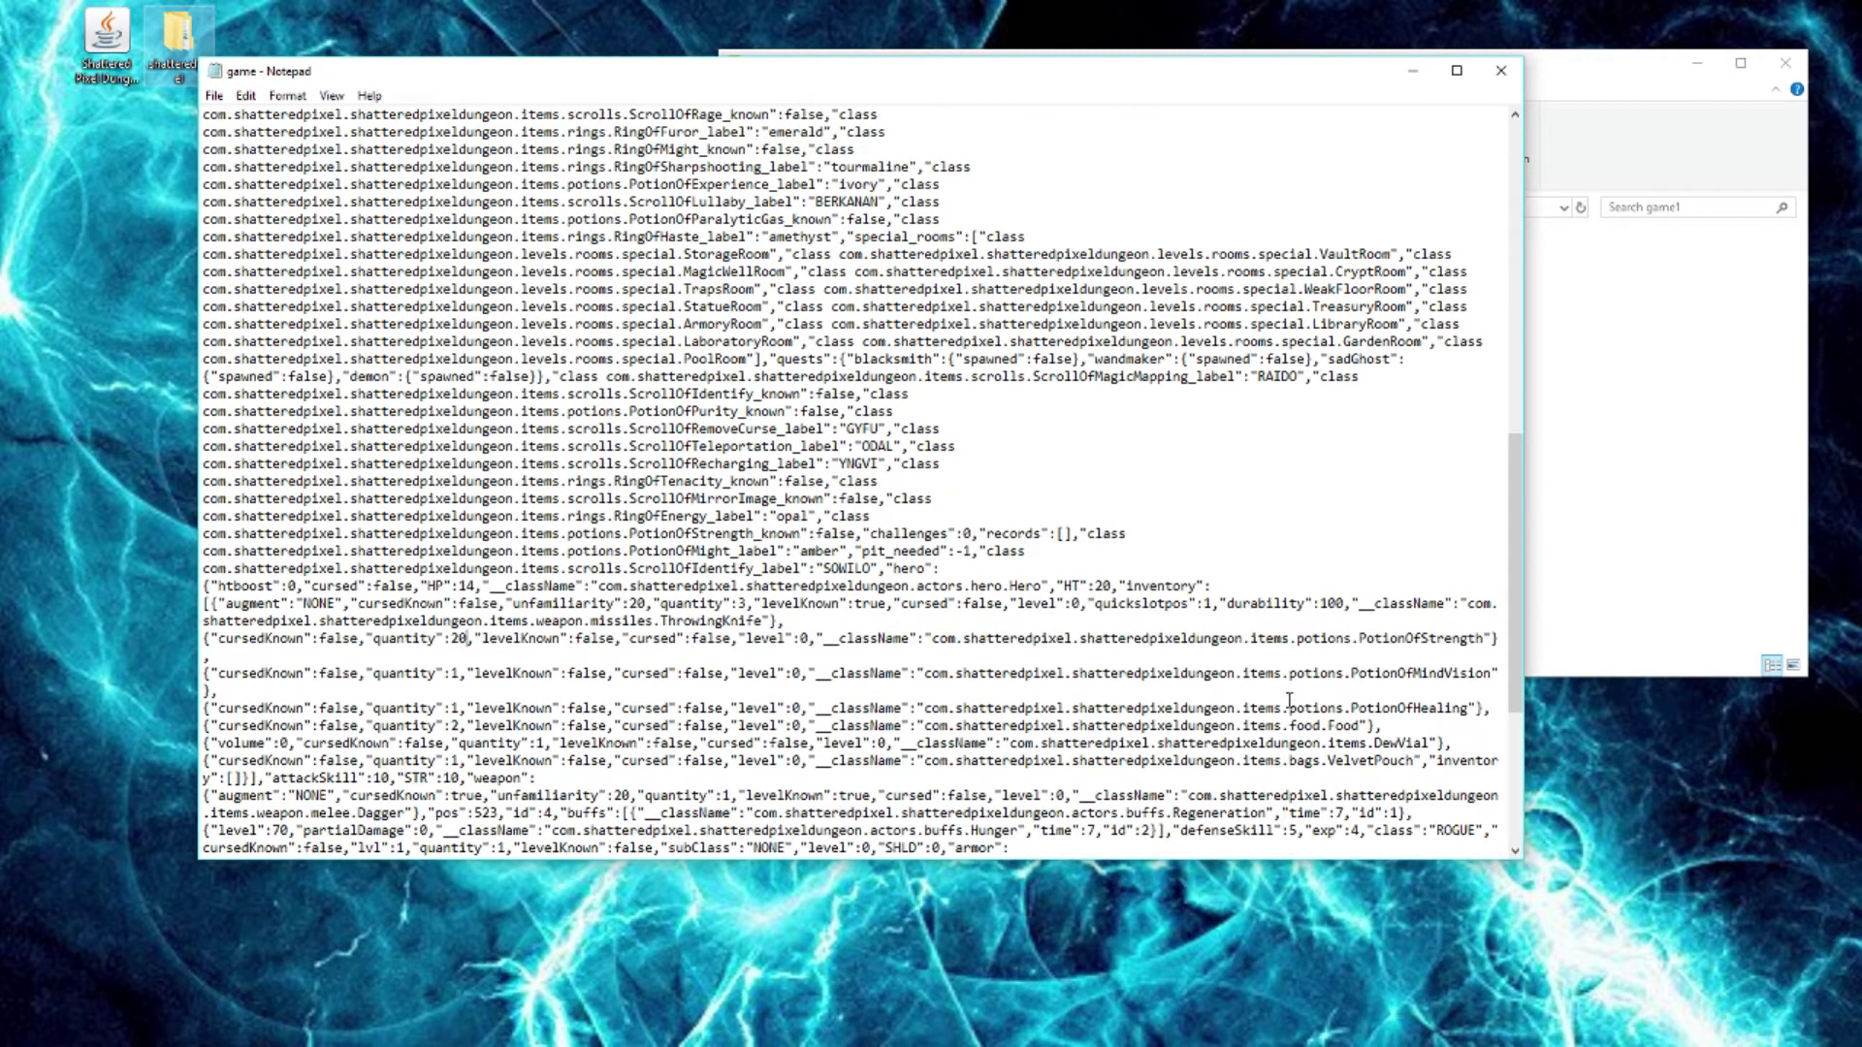
left_click_drag(1486, 708, 319, 695)
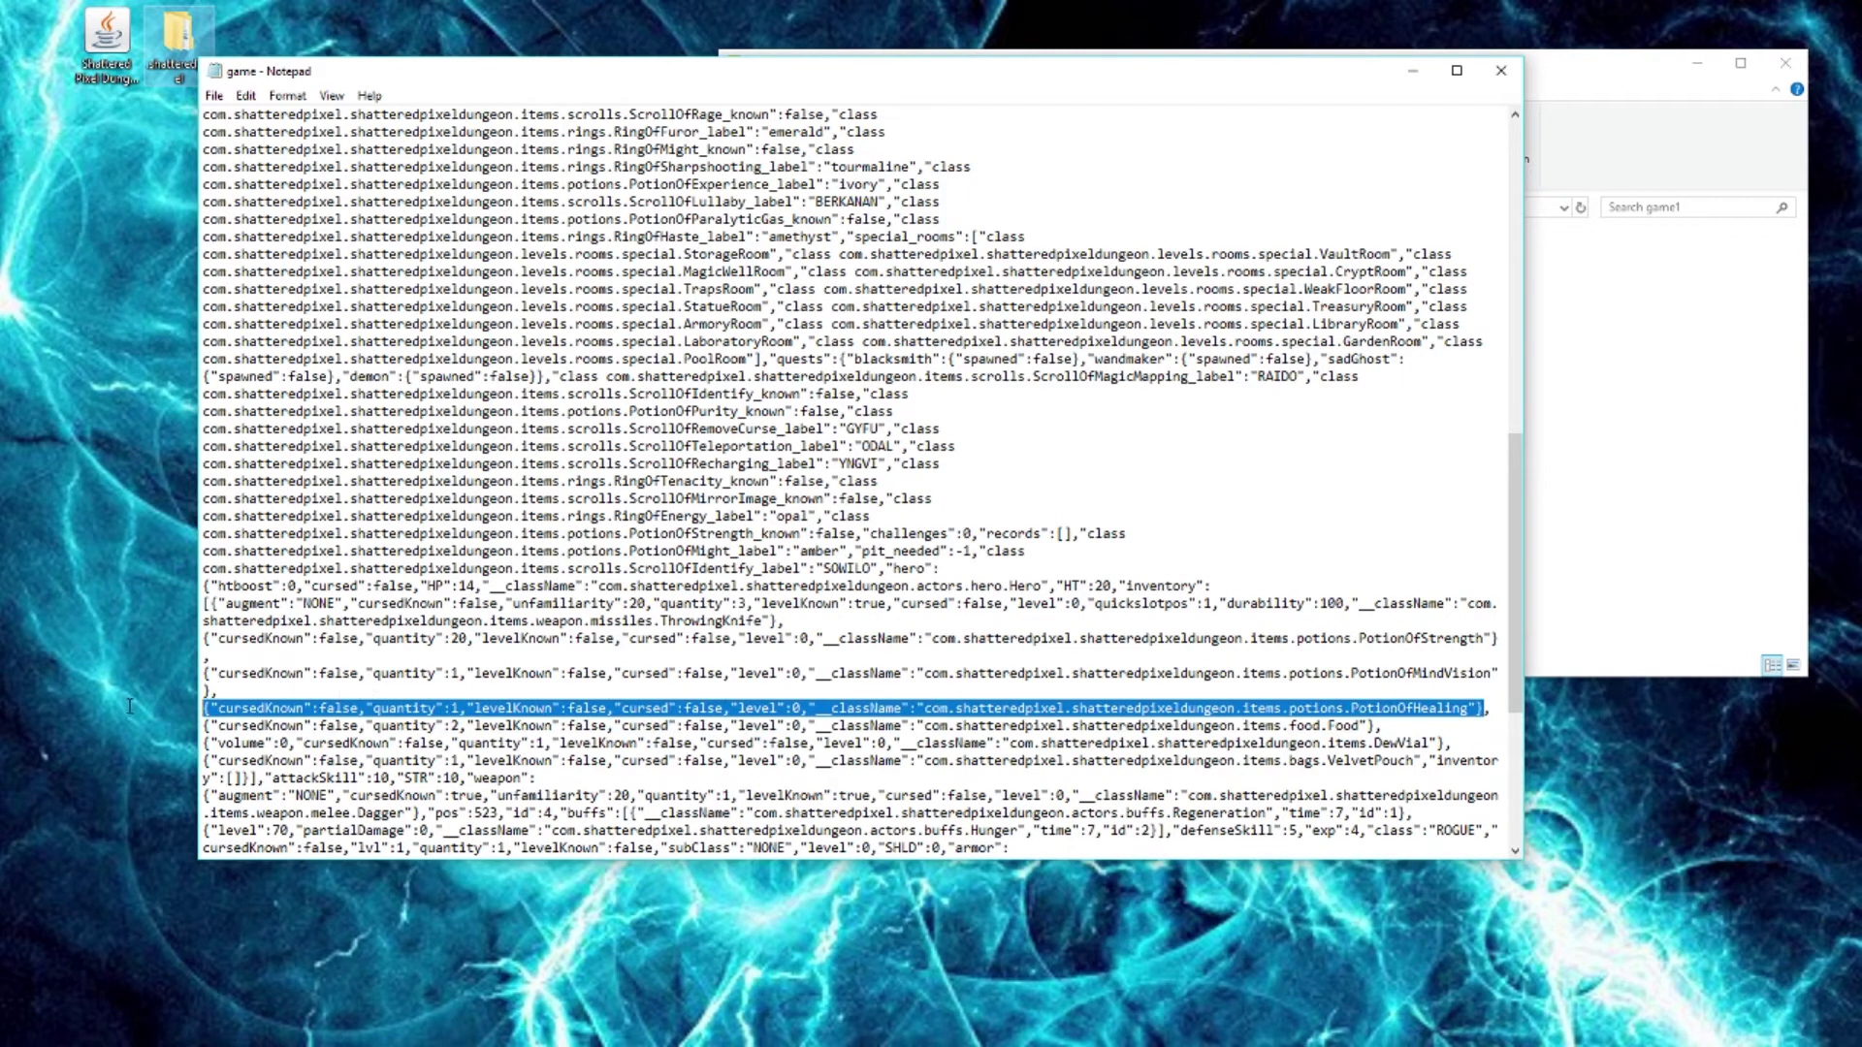
left_click(455, 708)
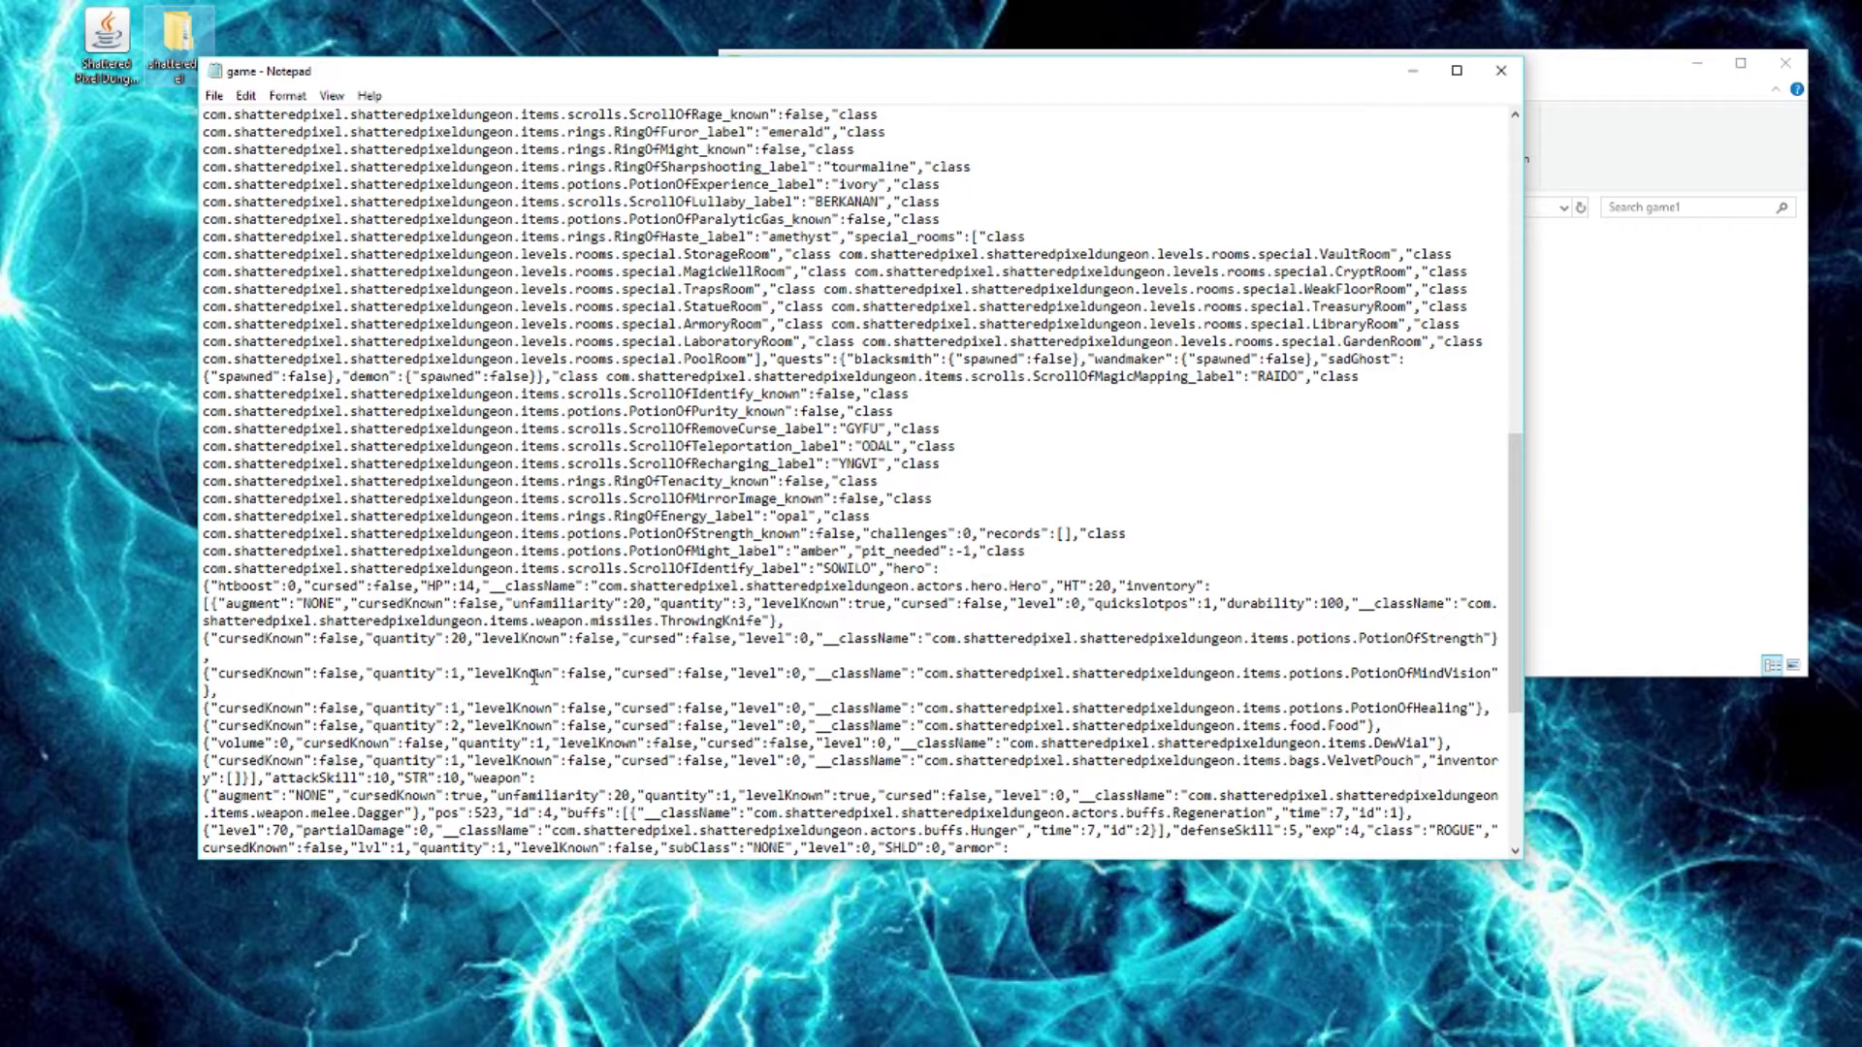
type("0")
left_click(213, 95)
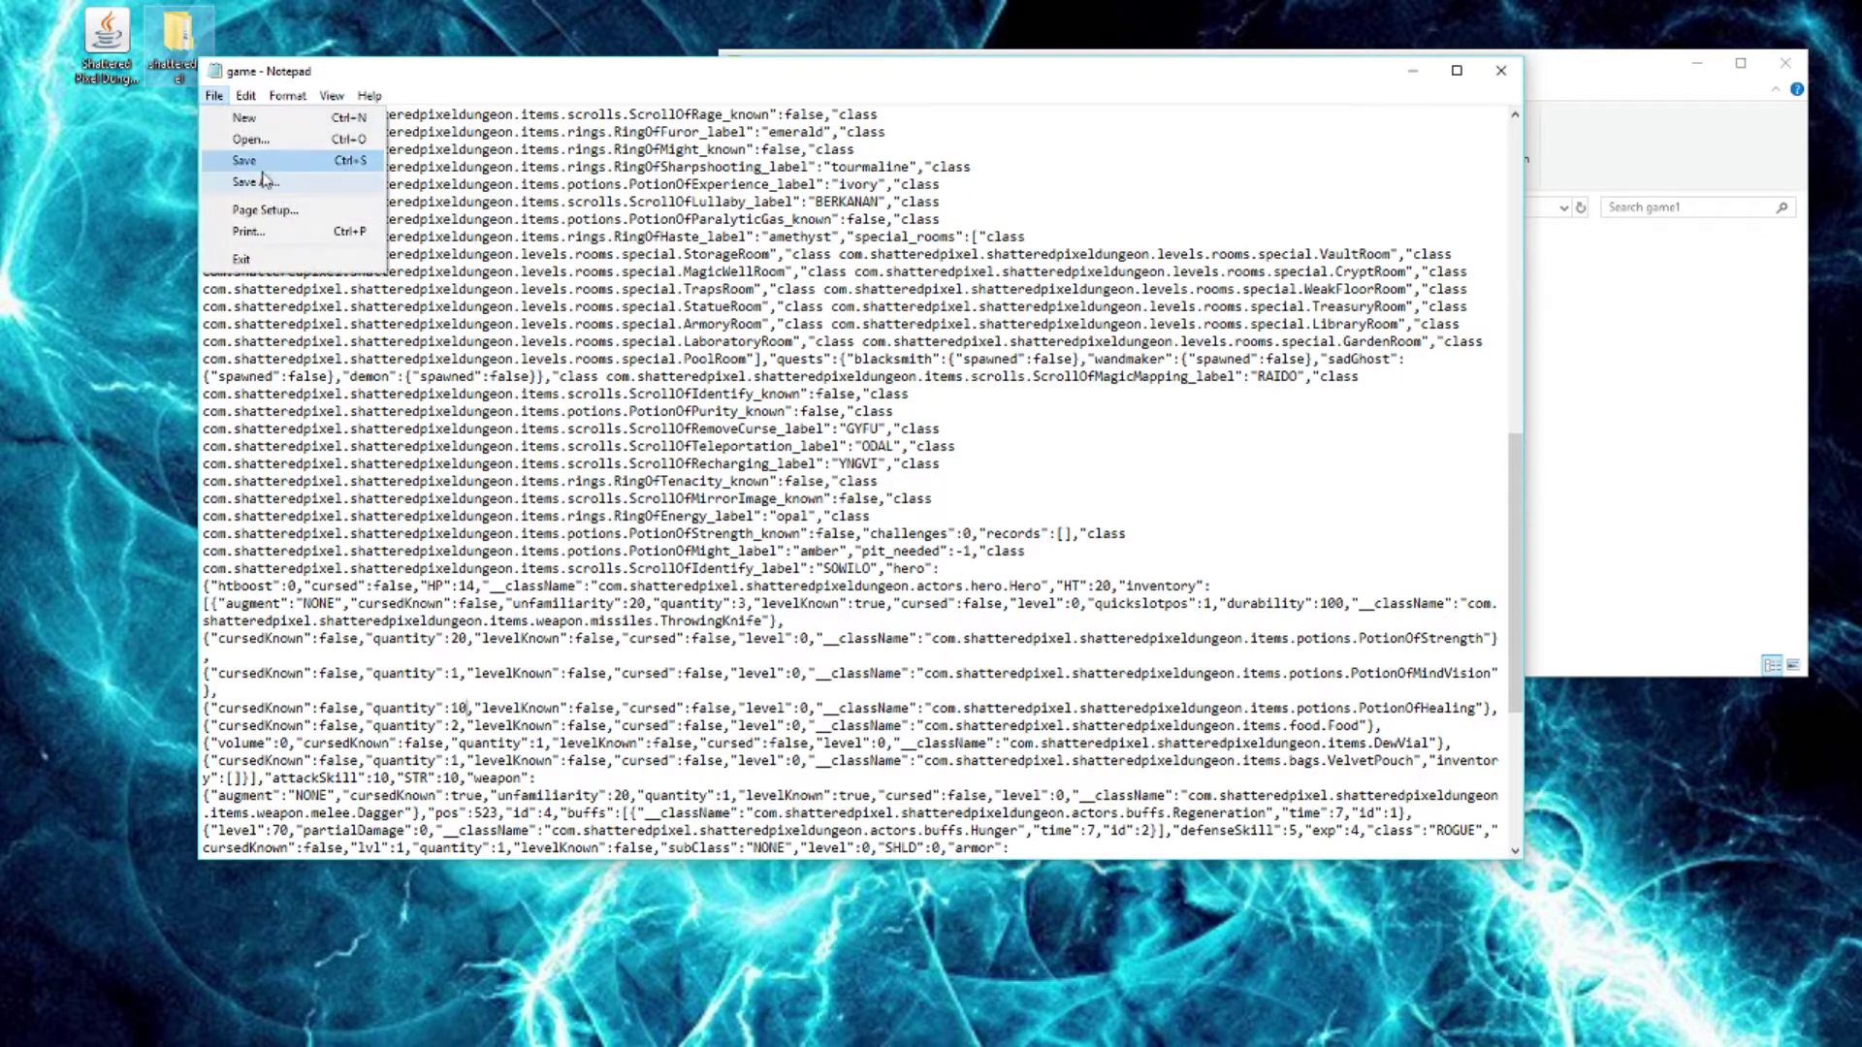
left_click(248, 179)
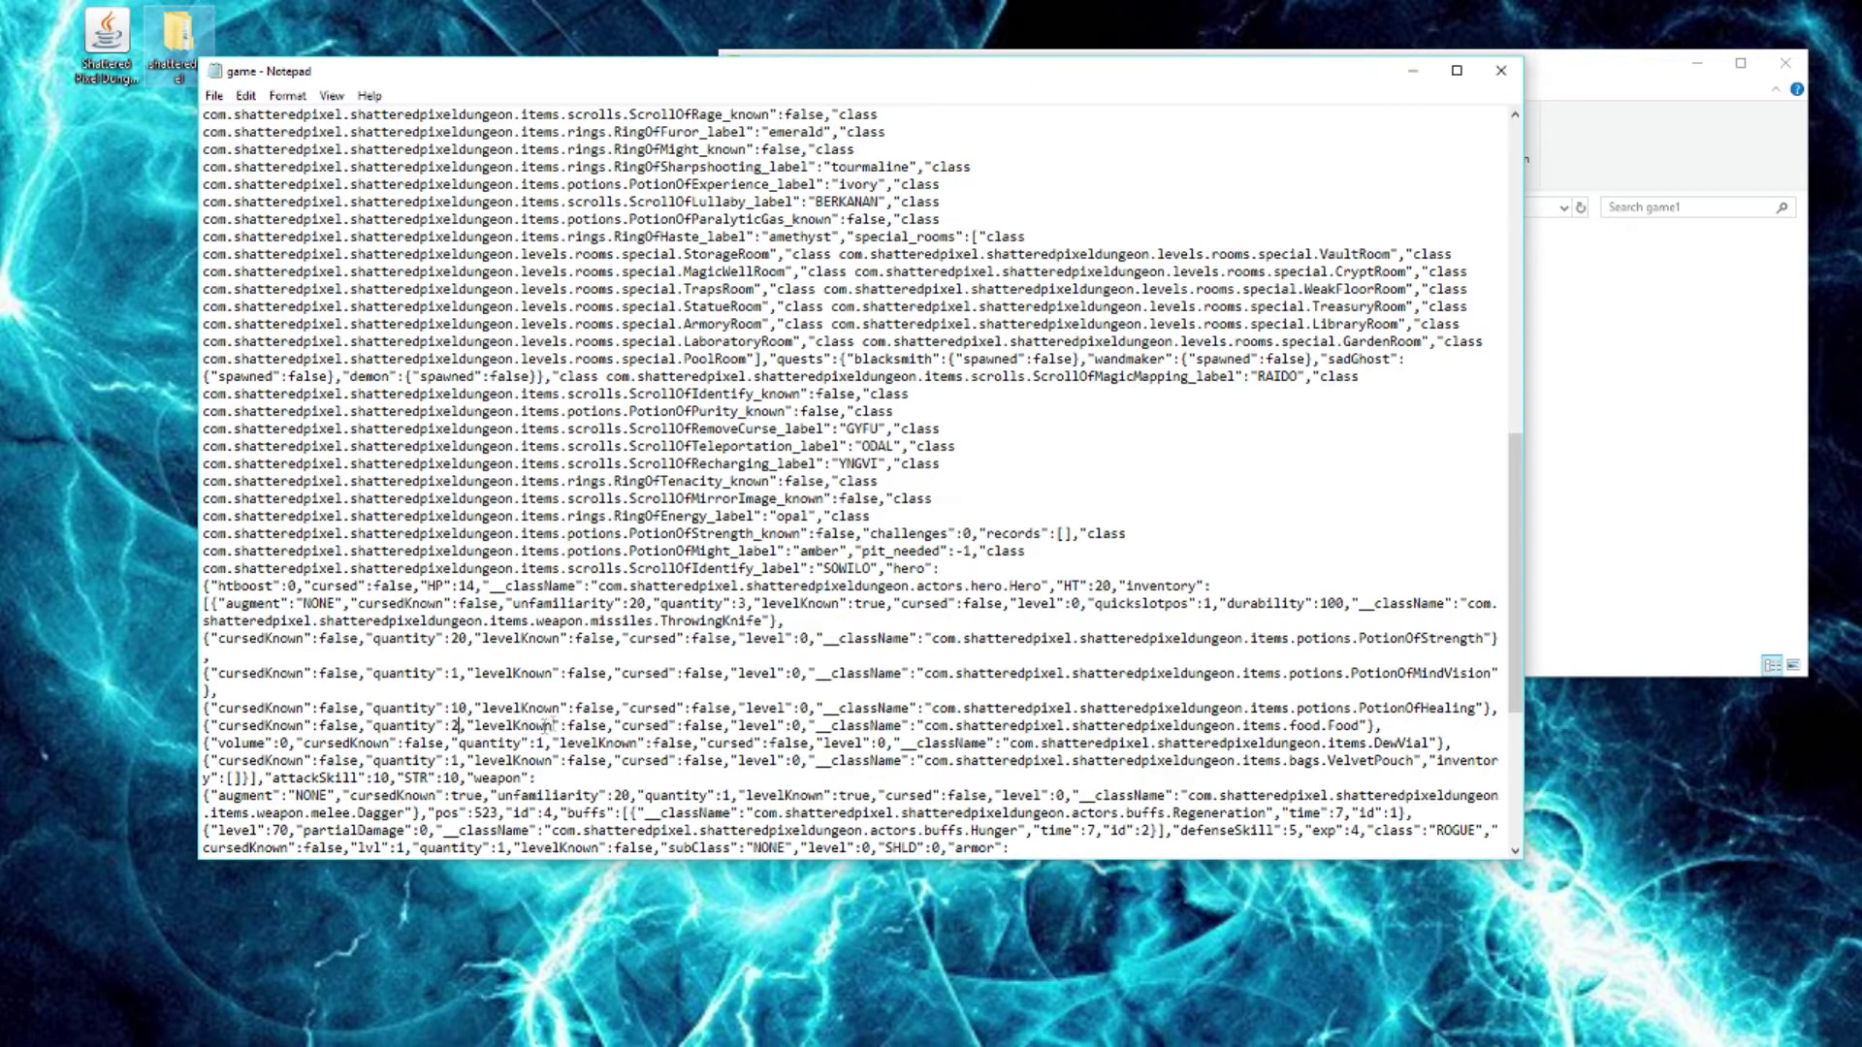
Set the Food quantity to 20, save the file, and close Notepad.
type("0")
left_click(213, 95)
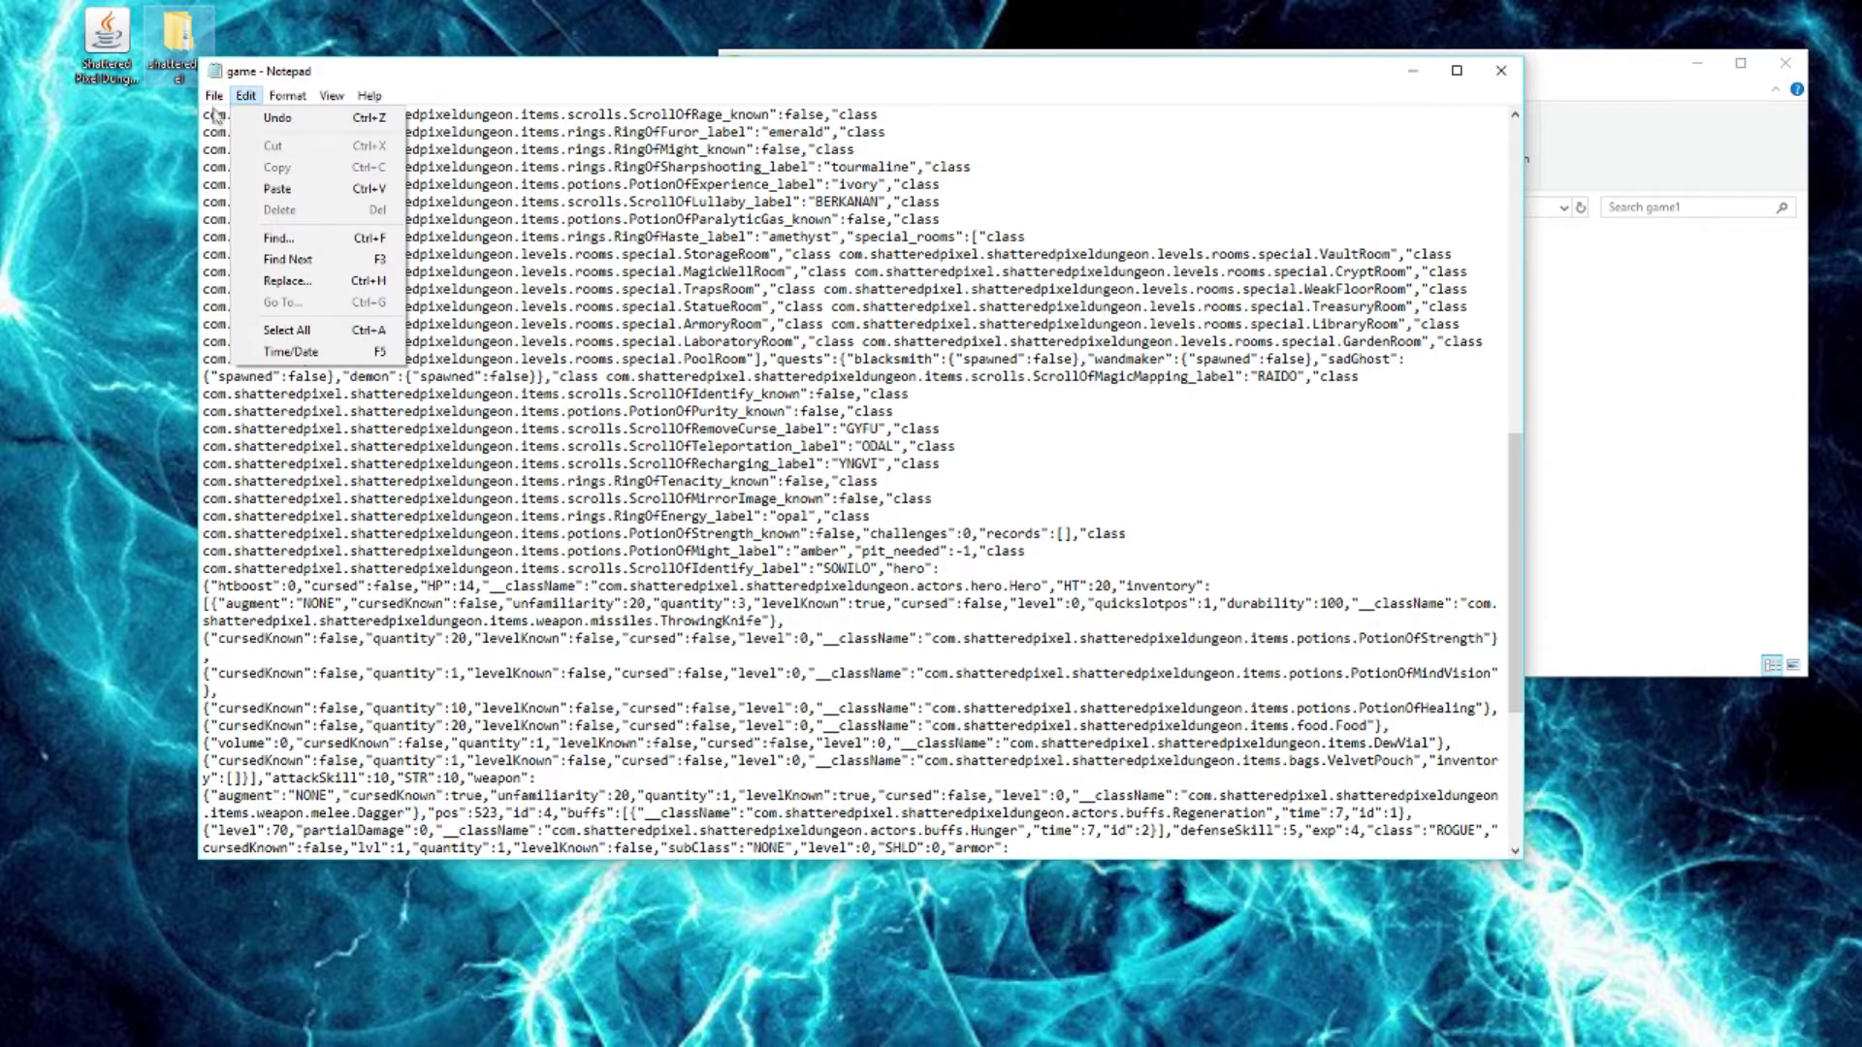
left_click(244, 160)
scroll(521, 686, "down", 2)
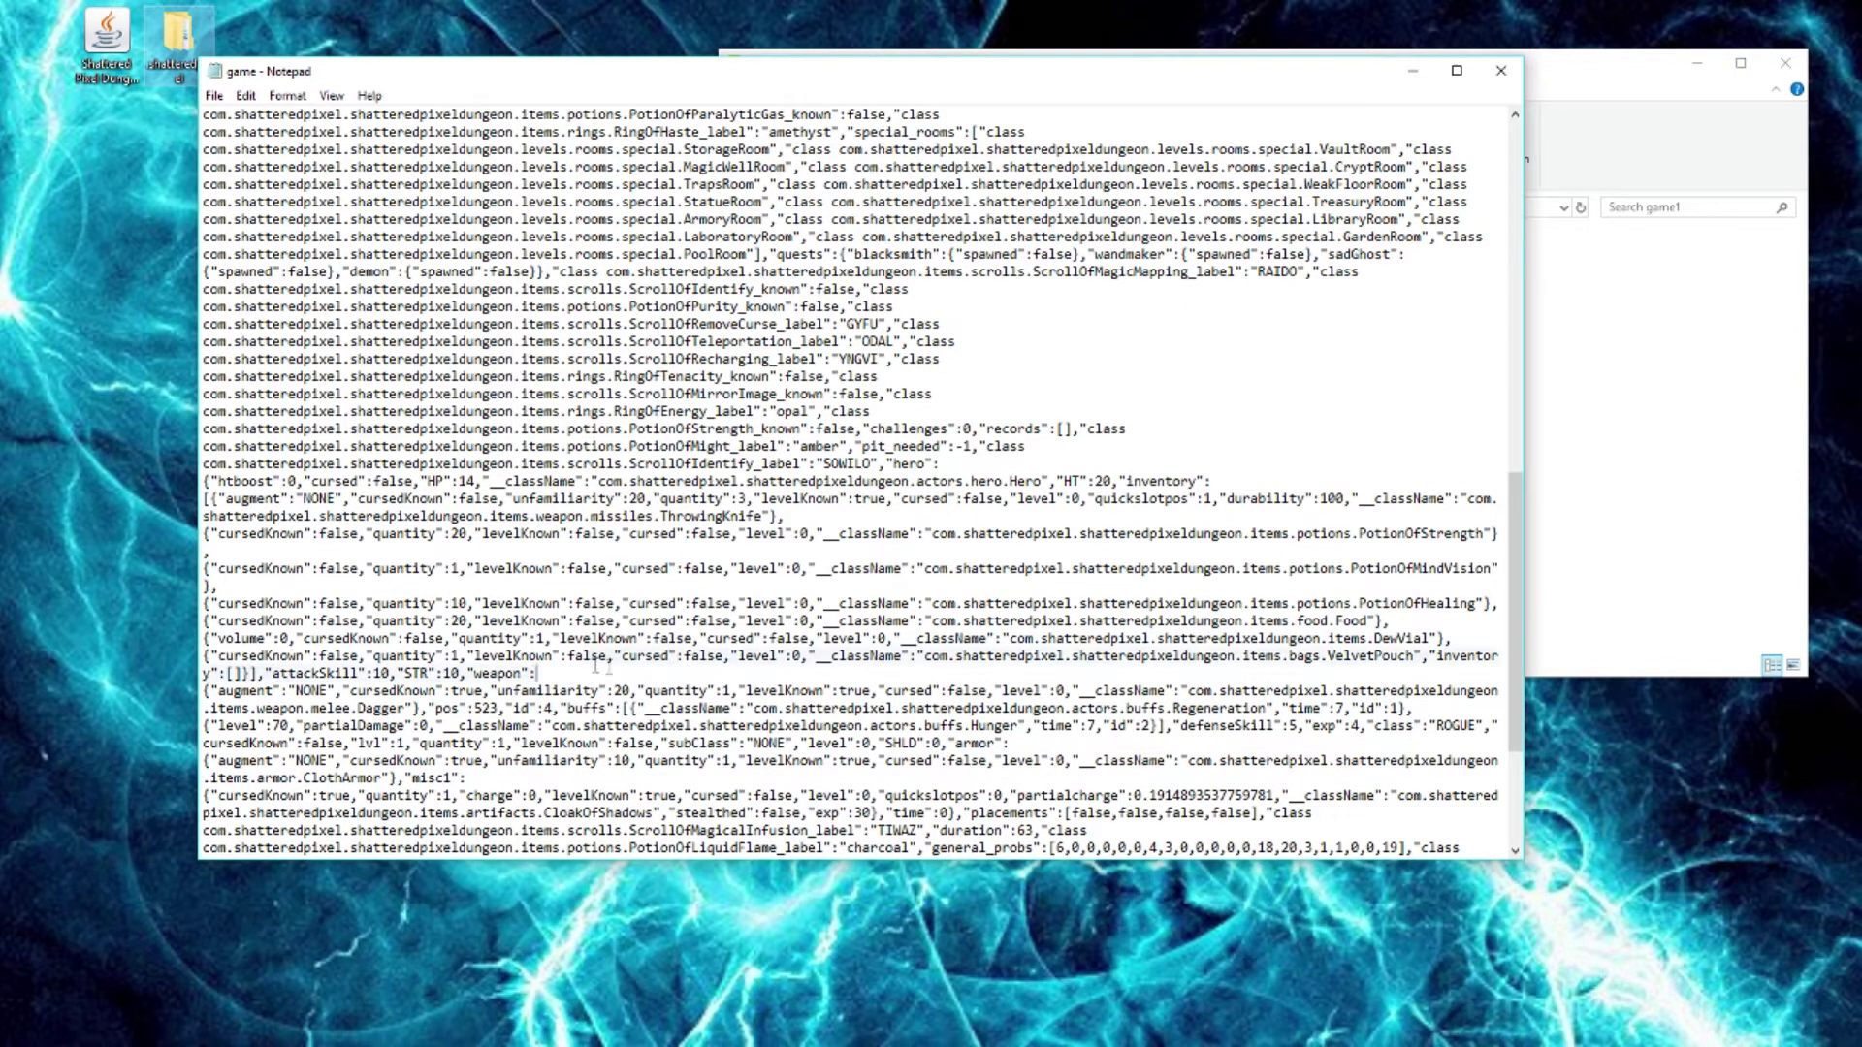
left_click_drag(596, 667, 1323, 669)
scroll(687, 603, "down", 5)
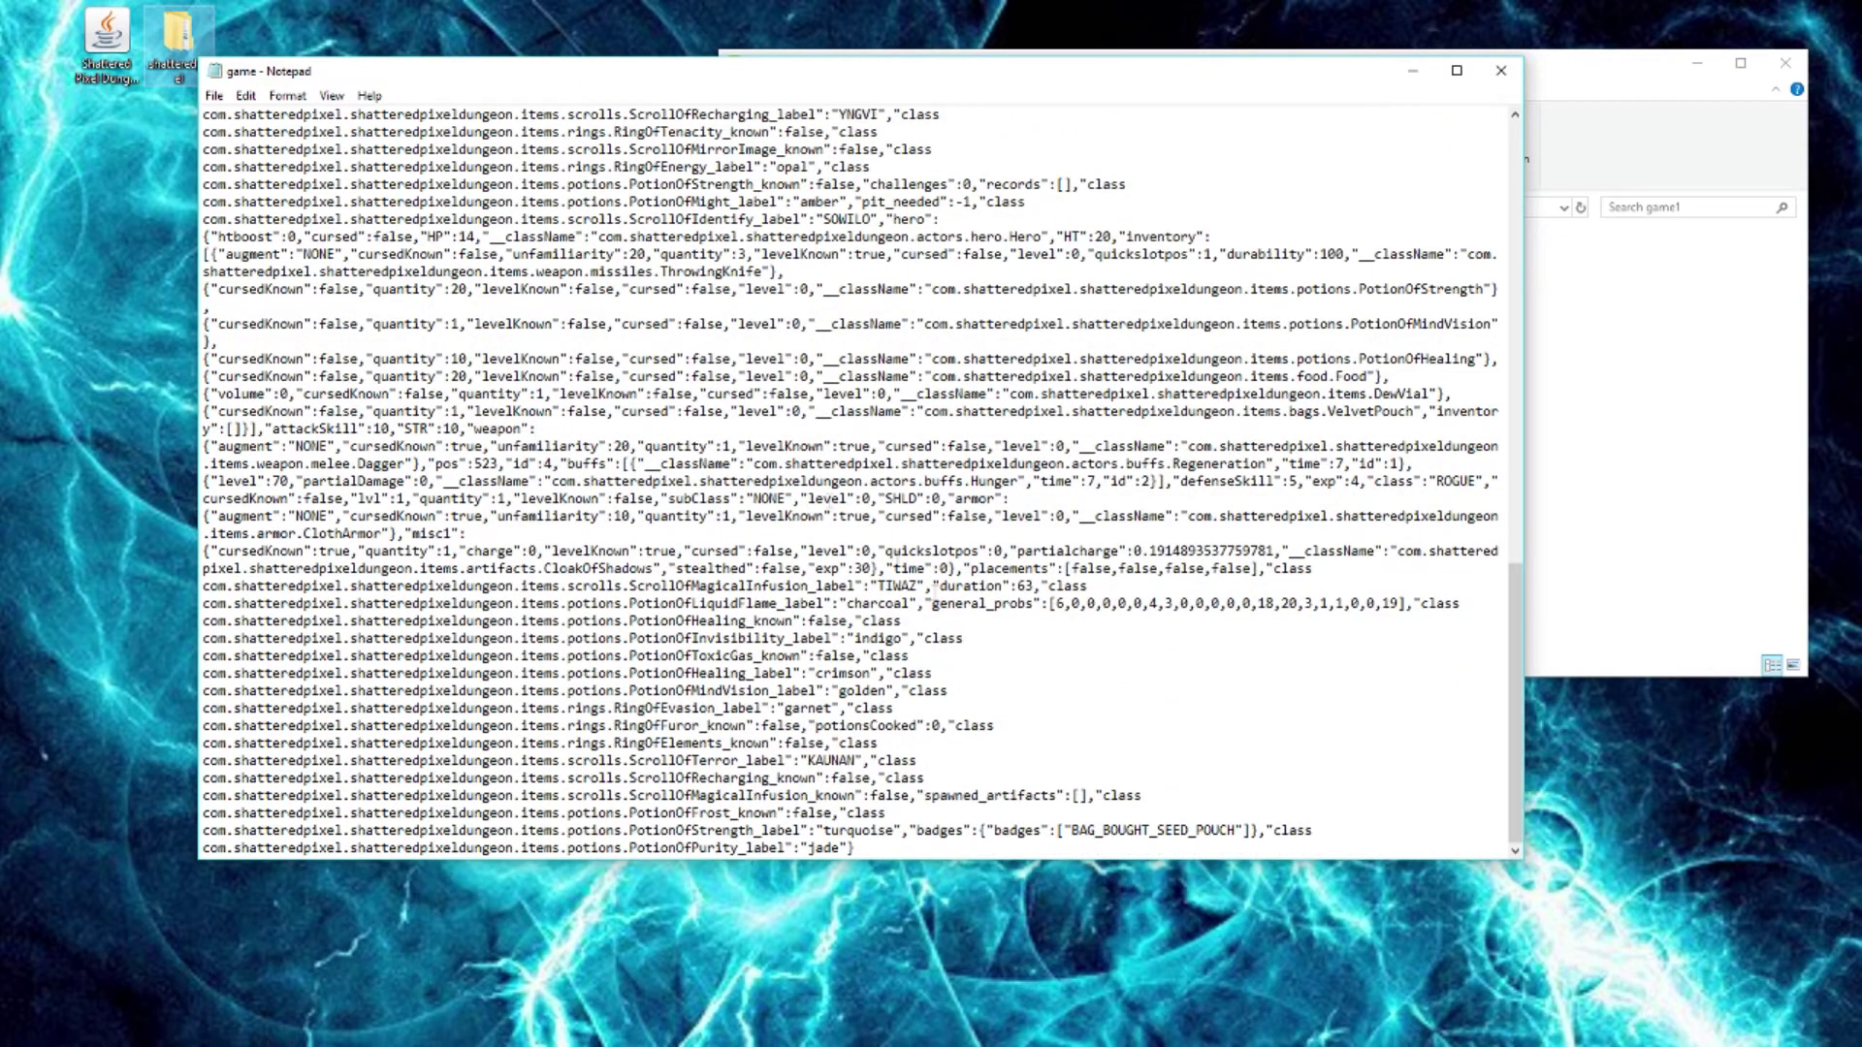
left_click(213, 96)
left_click(245, 161)
left_click(1501, 70)
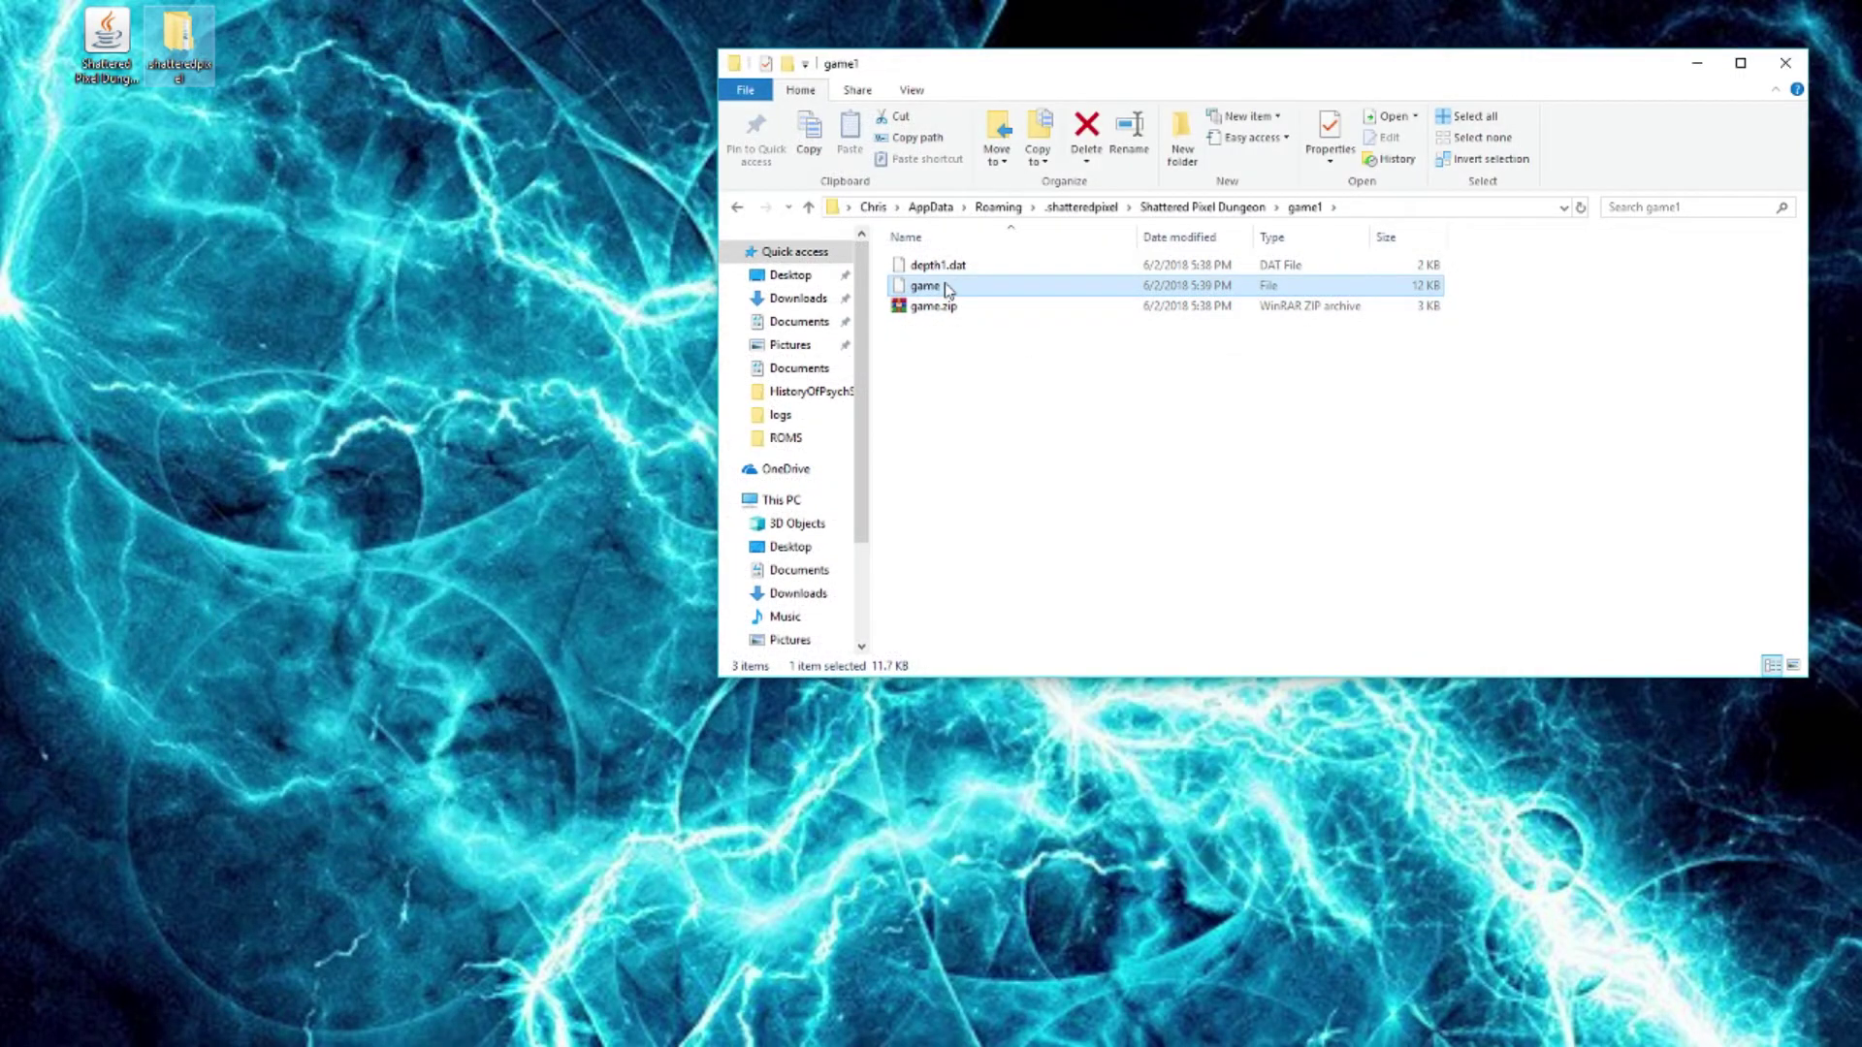
Choose 7-Zip's Add to archive for the edited game file, proposing game.gz.
left_click(1004, 289)
right_click(1046, 293)
left_click(1001, 349)
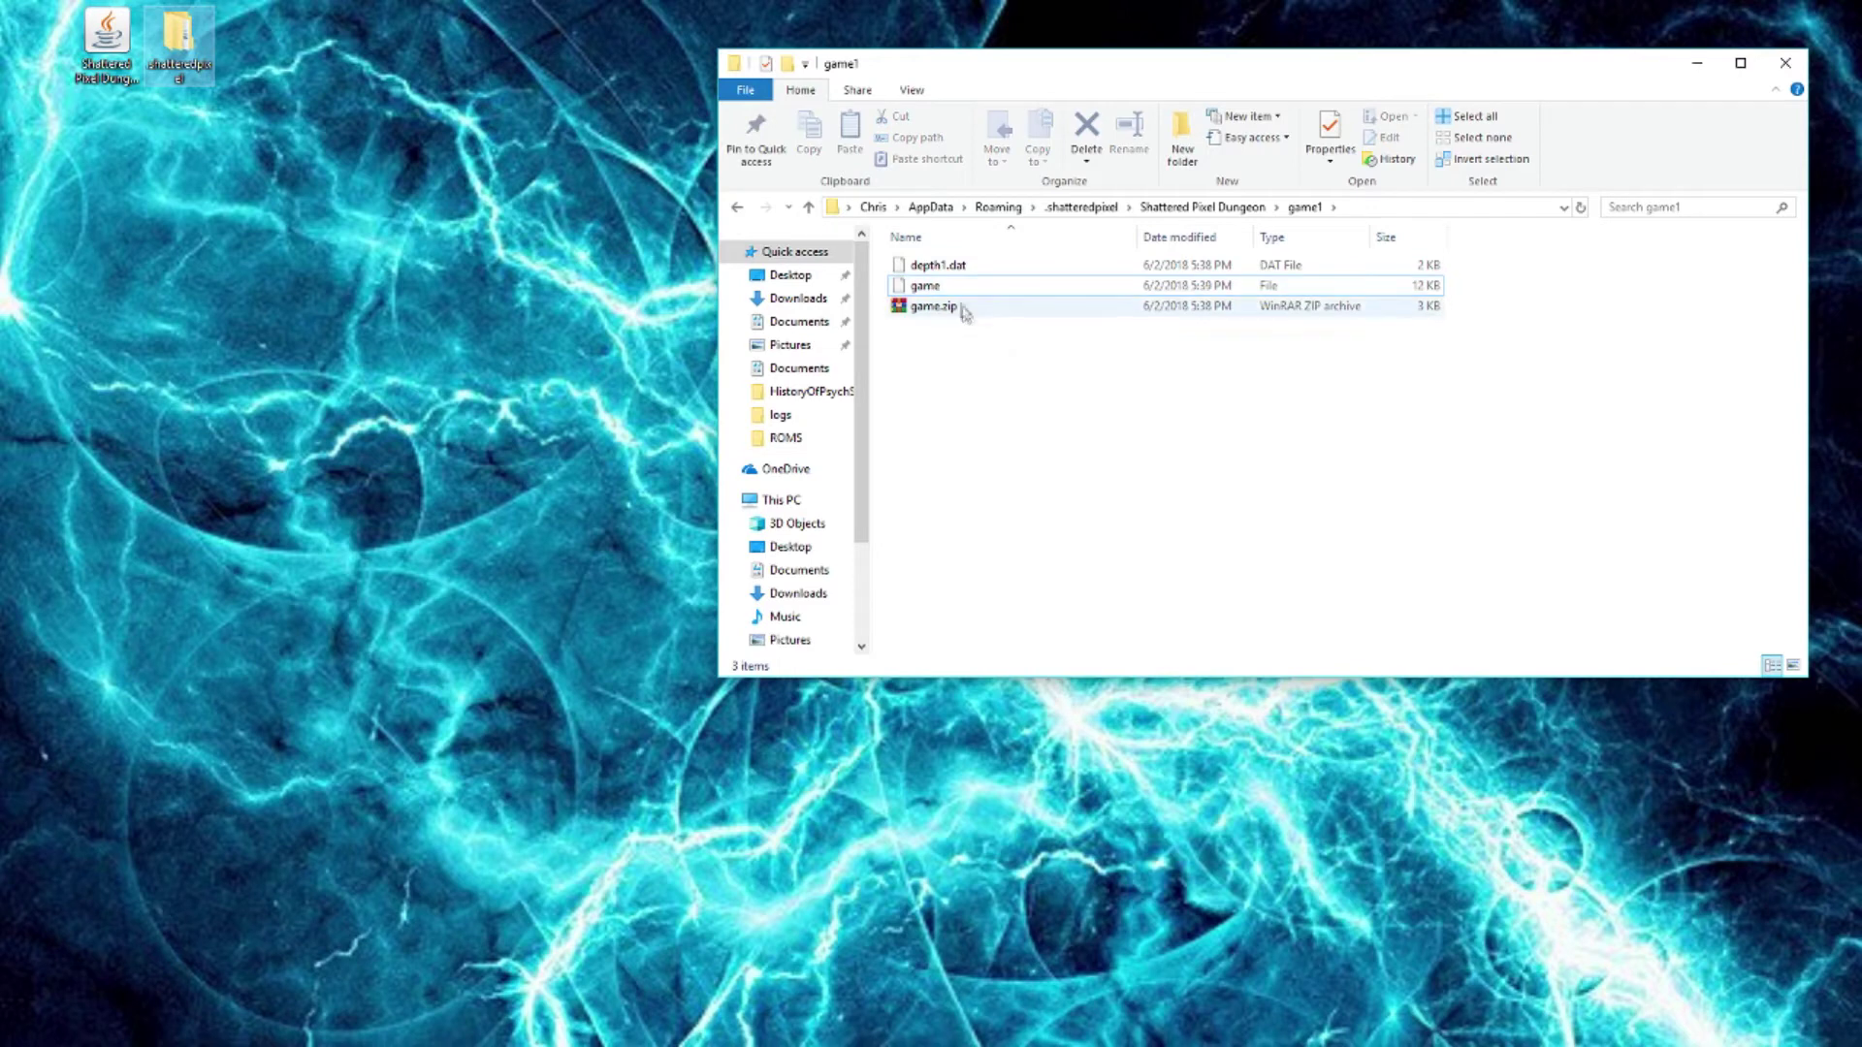
right_click(958, 290)
left_click(915, 352)
left_click(942, 289)
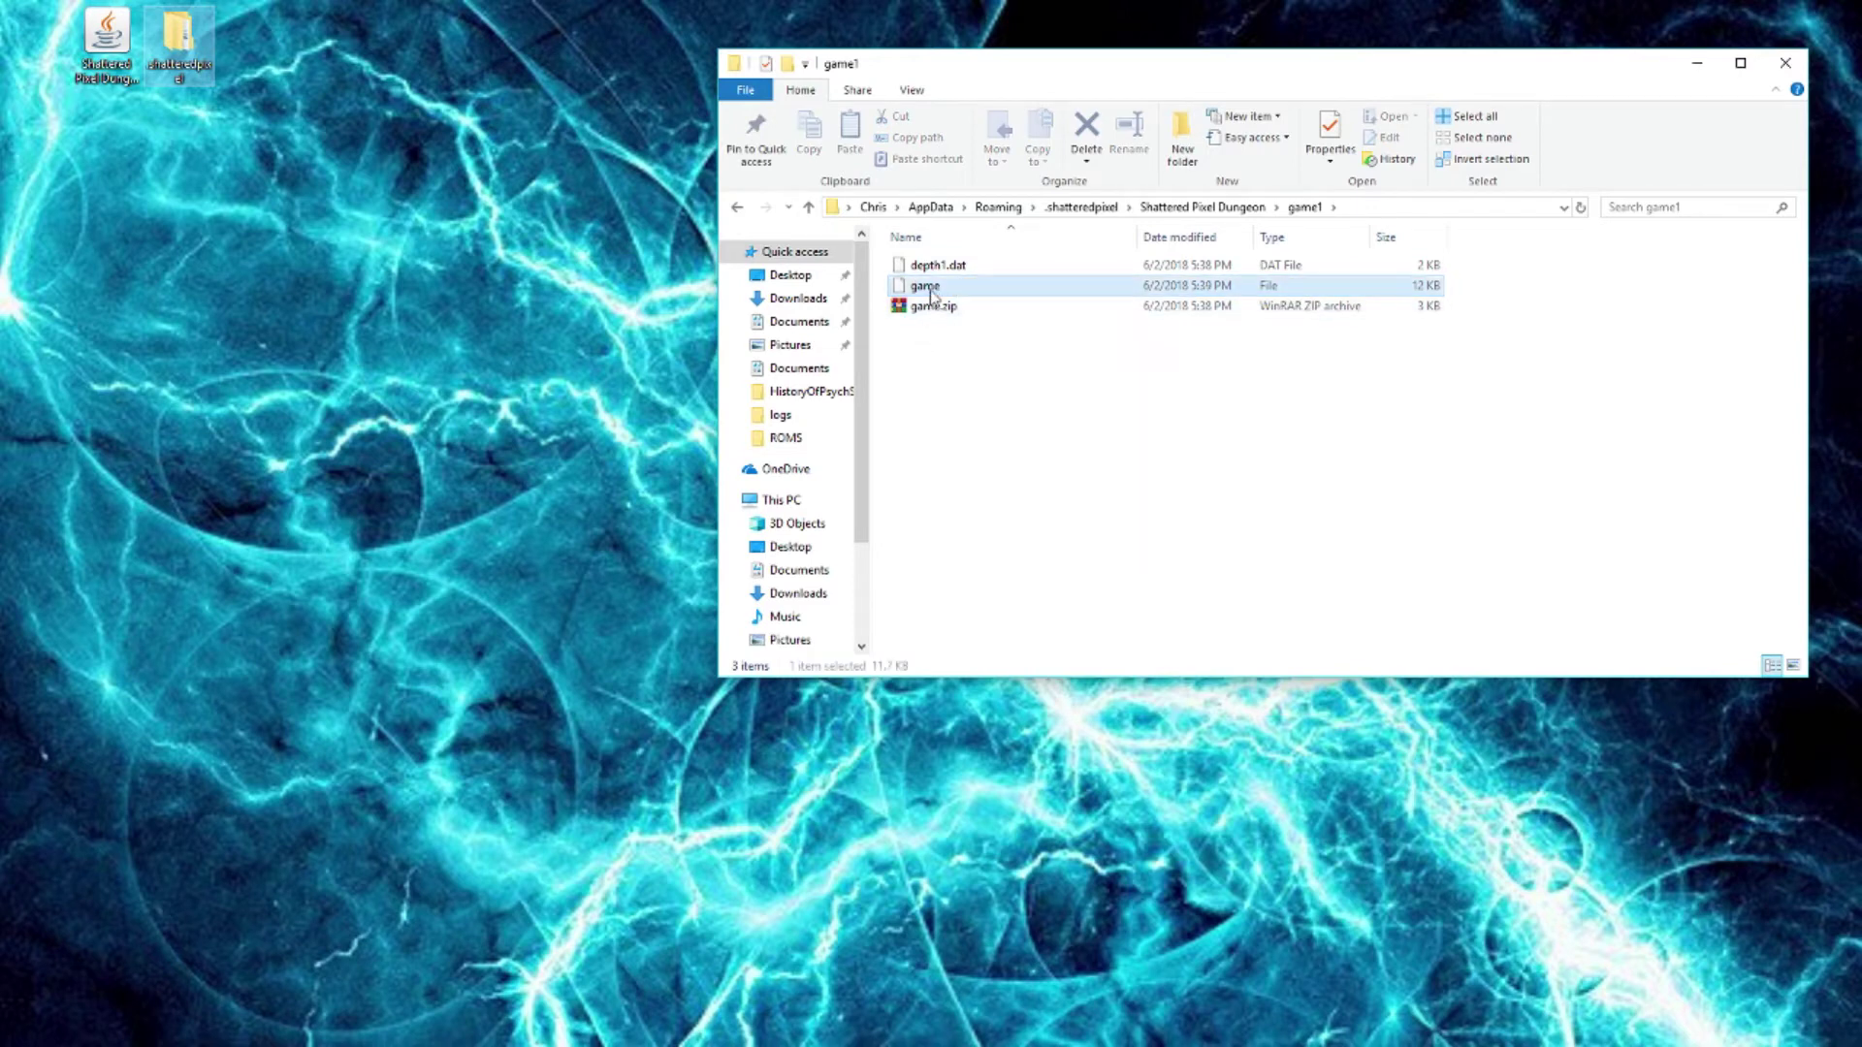
right_click(943, 289)
mouse_move(1008, 324)
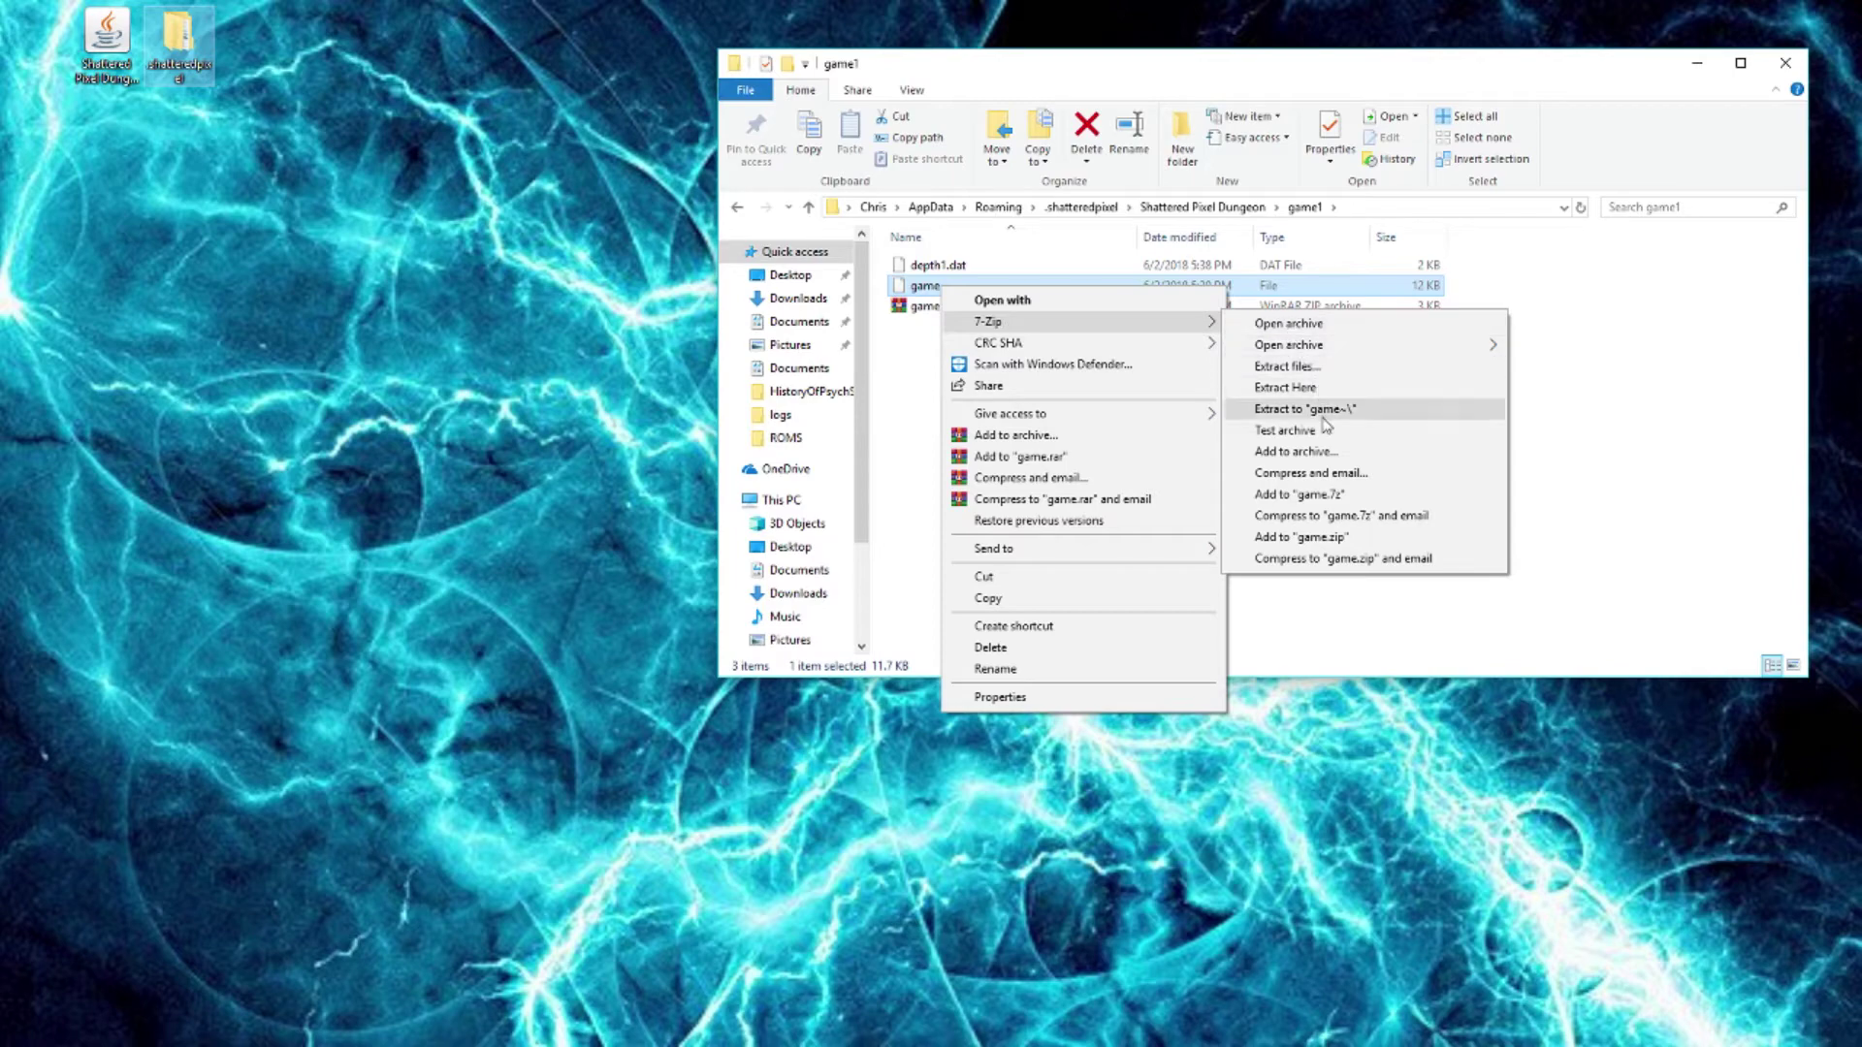
left_click(1315, 452)
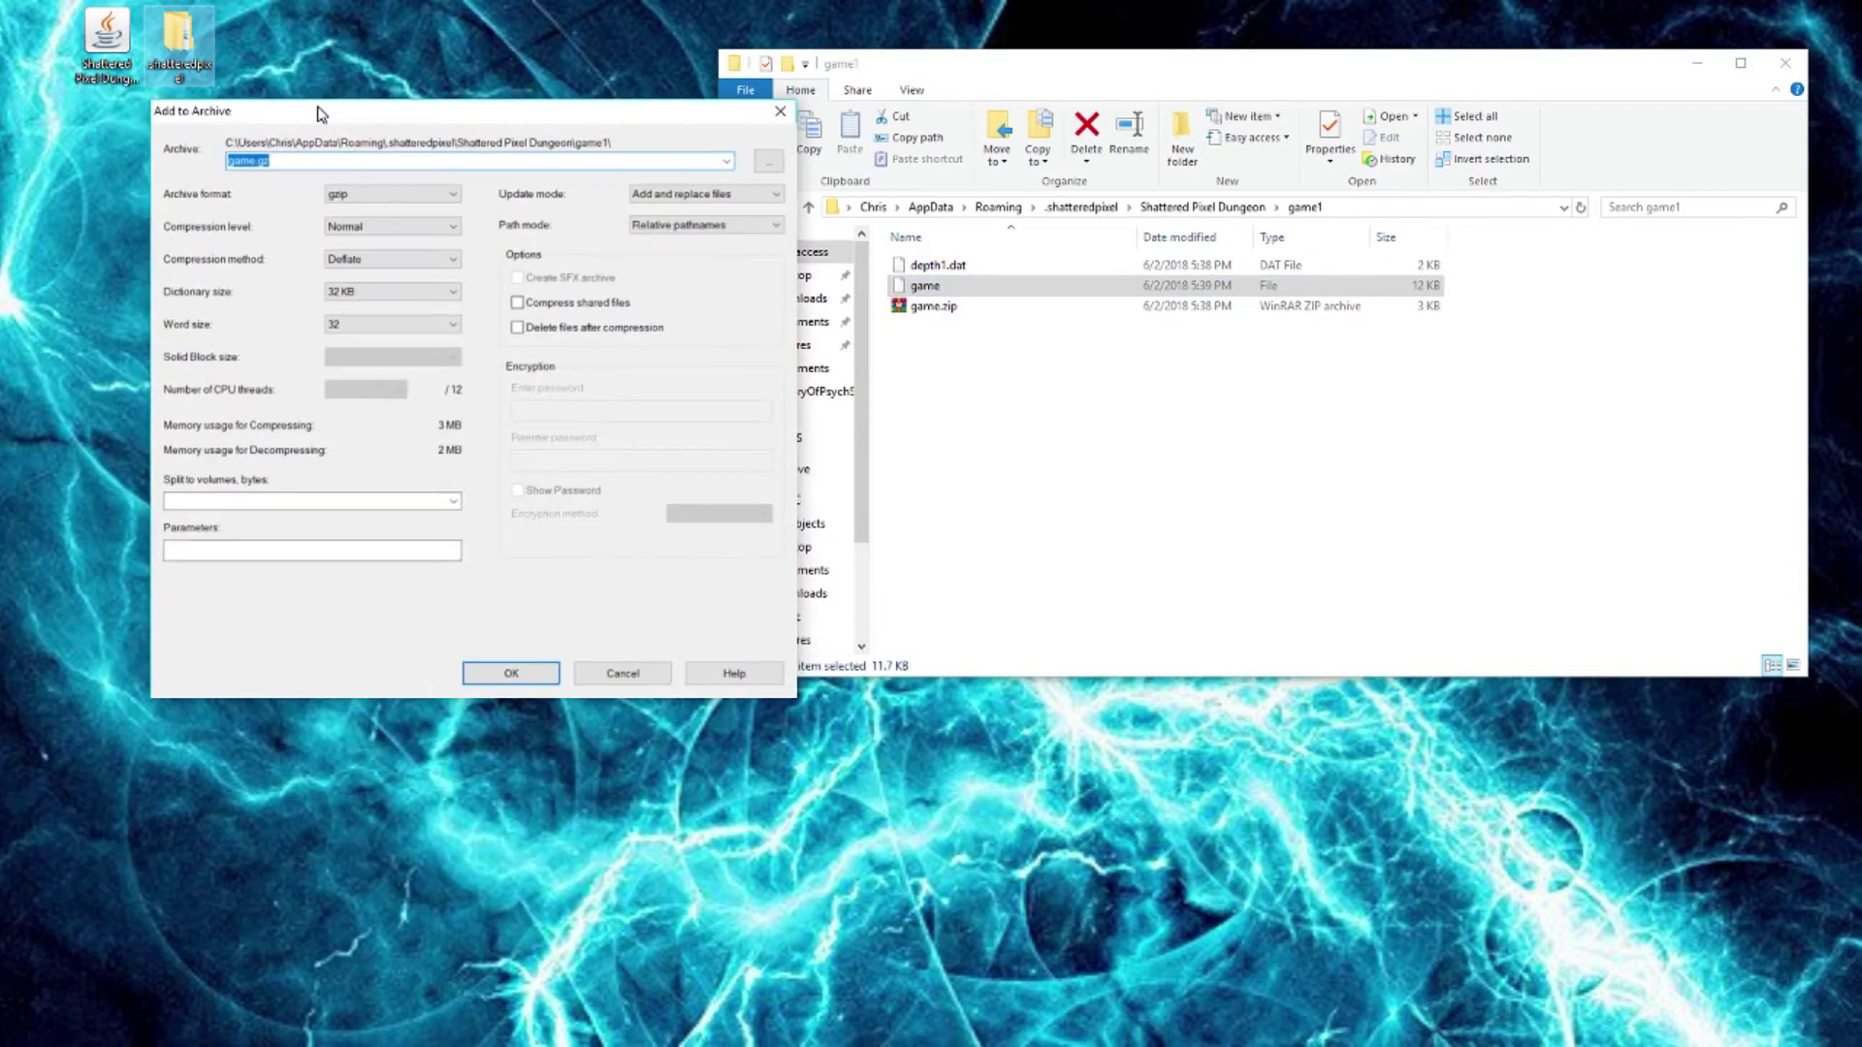
Keep gzip as the archive format after briefly trying 7z, and create game.gz.
left_click(412, 198)
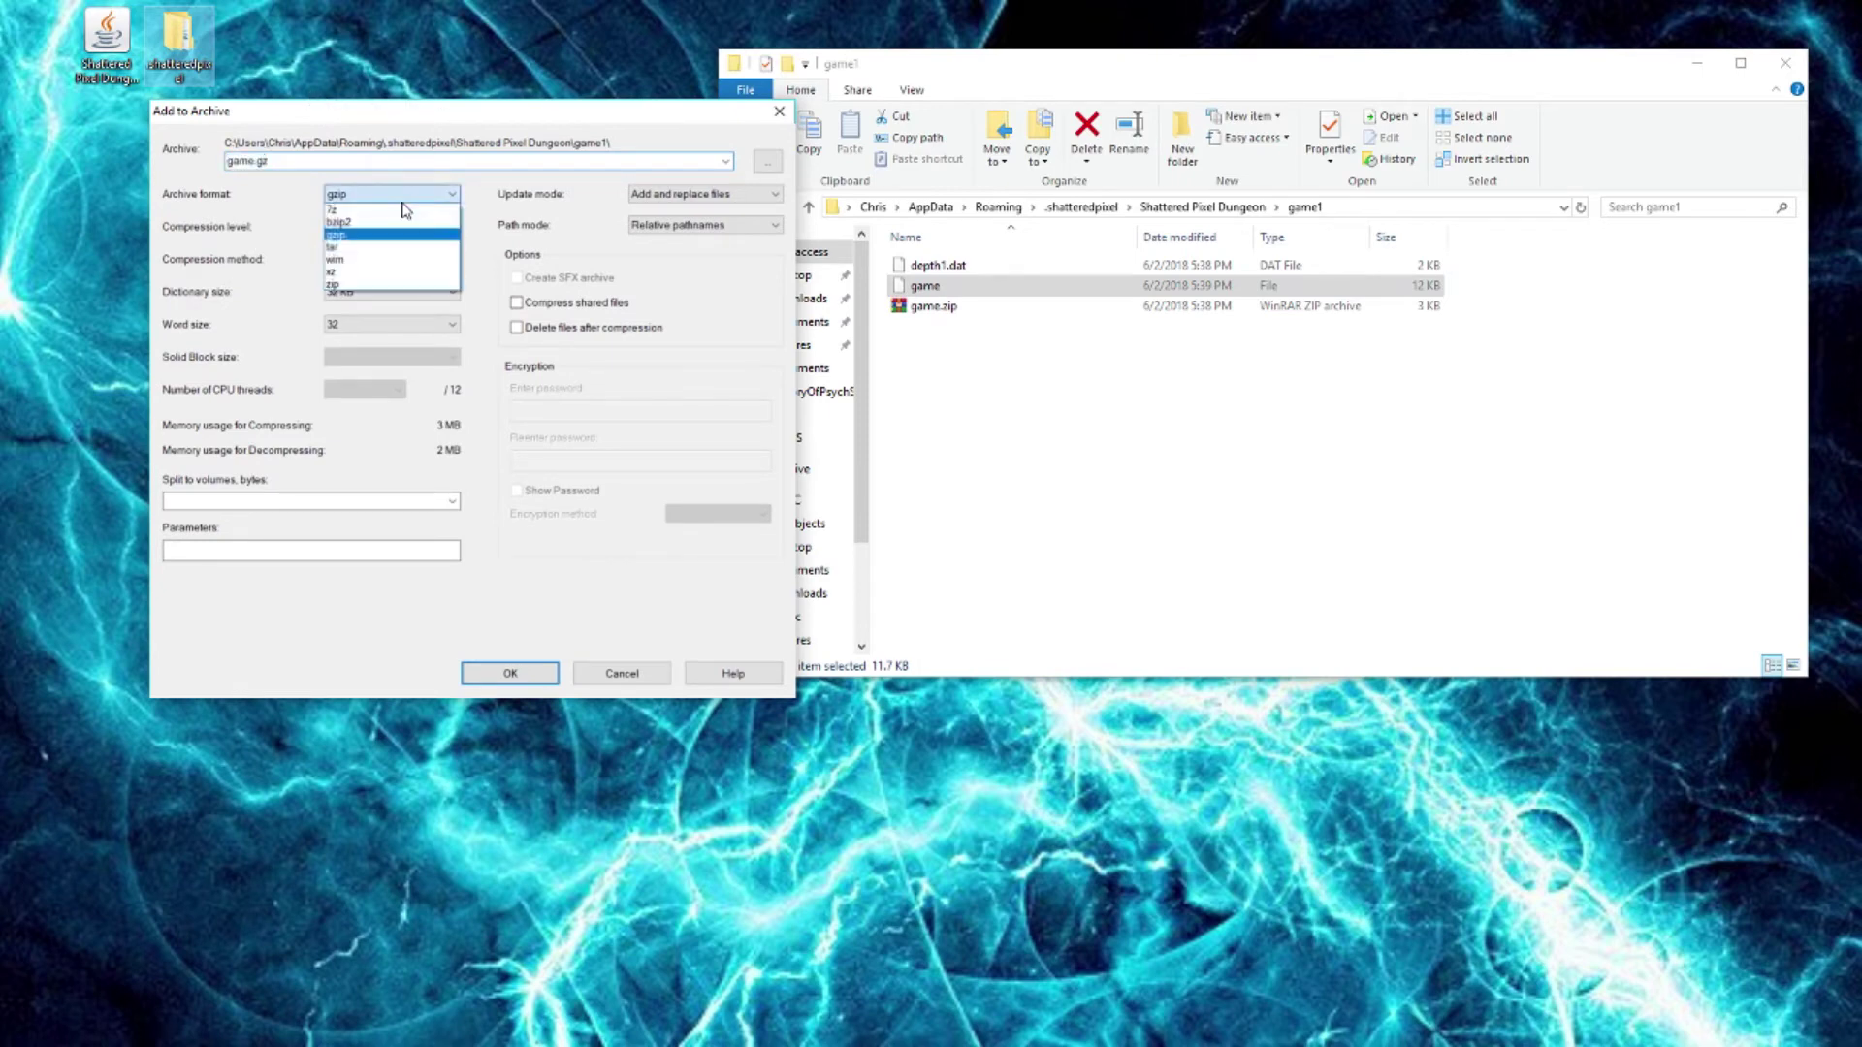
left_click(351, 211)
left_click(351, 192)
left_click(351, 234)
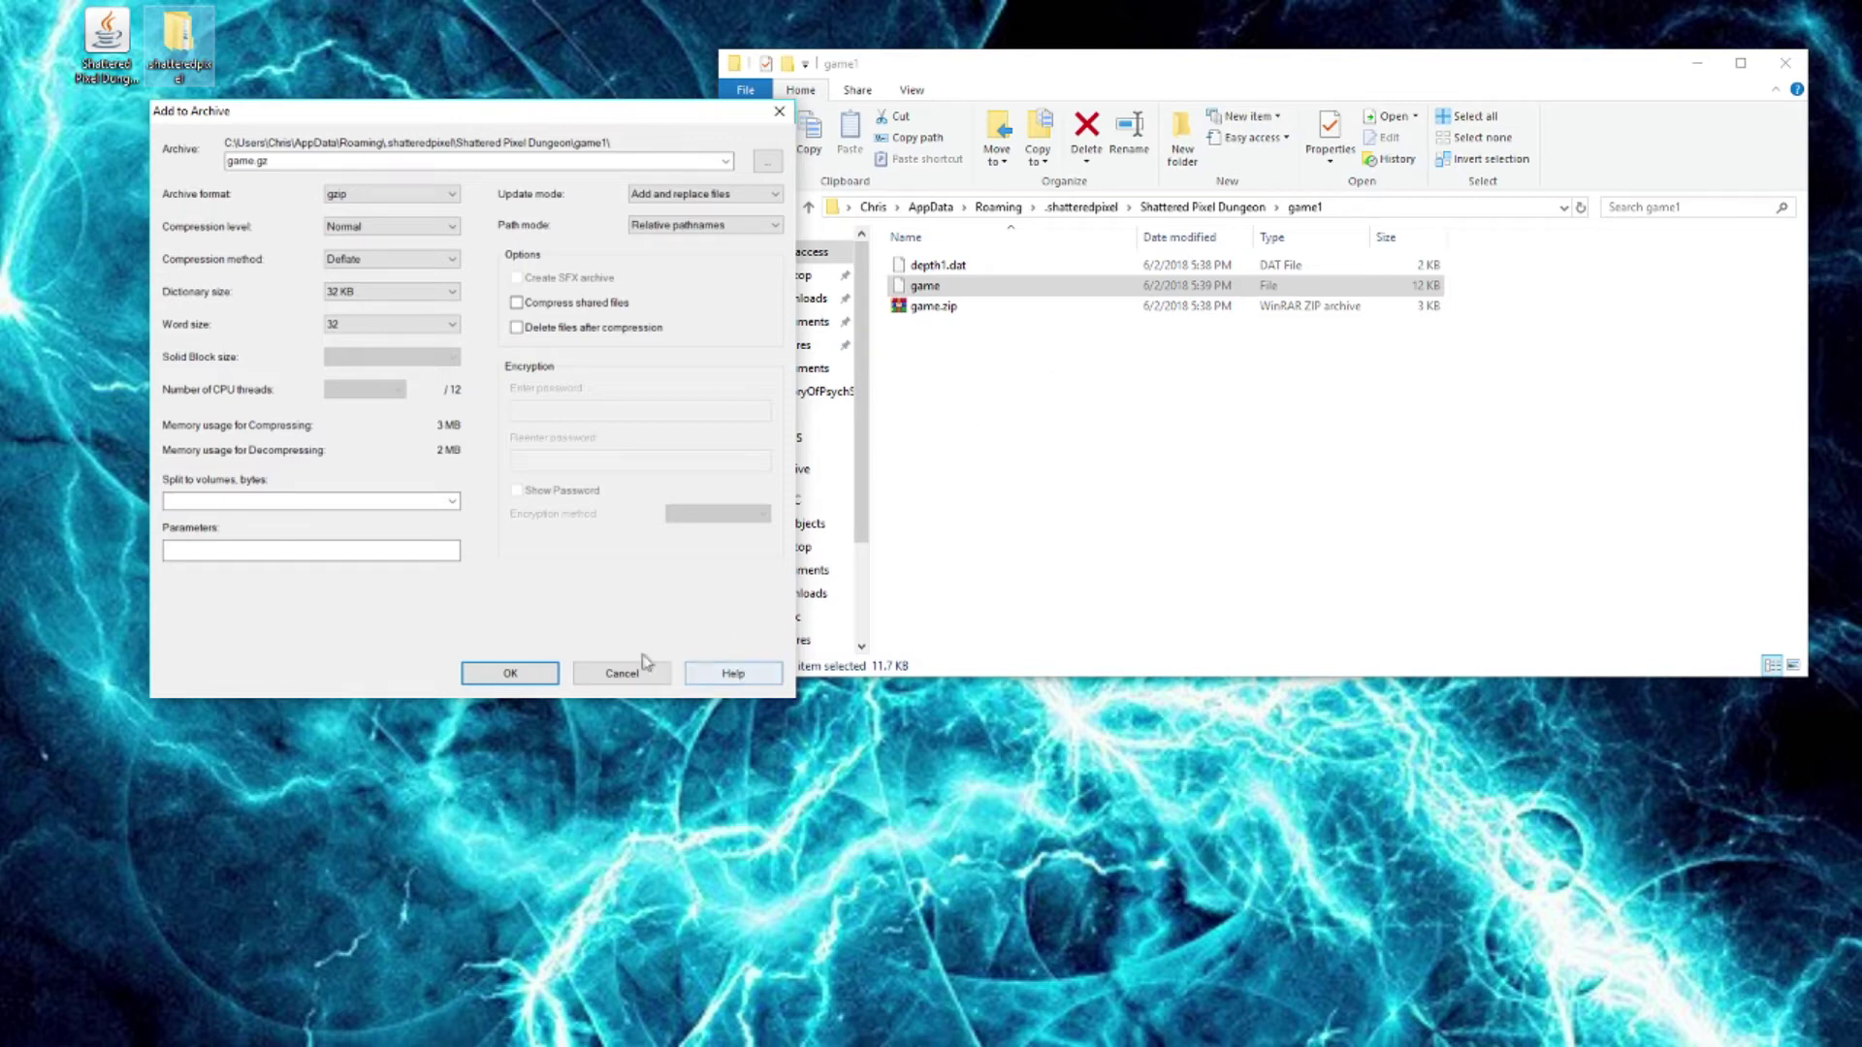
left_click(543, 673)
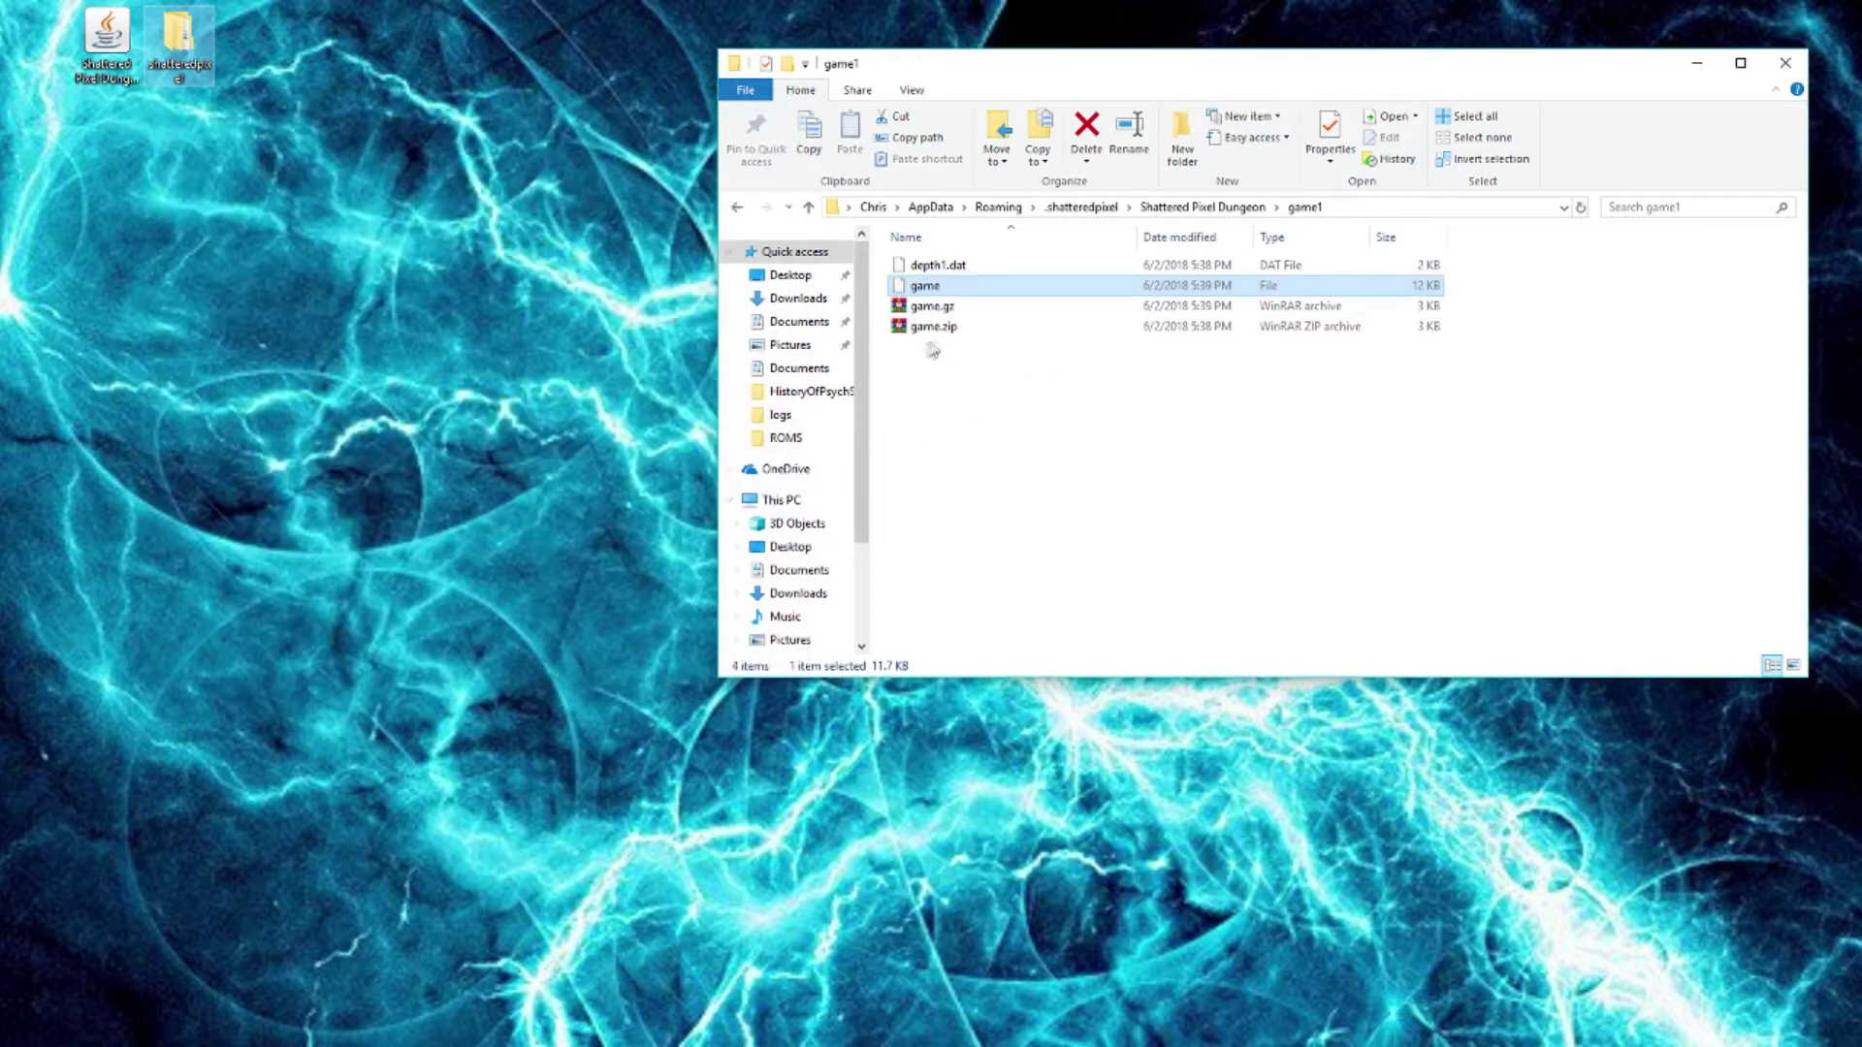
Rename game.gz to game.dat, then relaunch Shattered Pixel Dungeon.
left_click(950, 312)
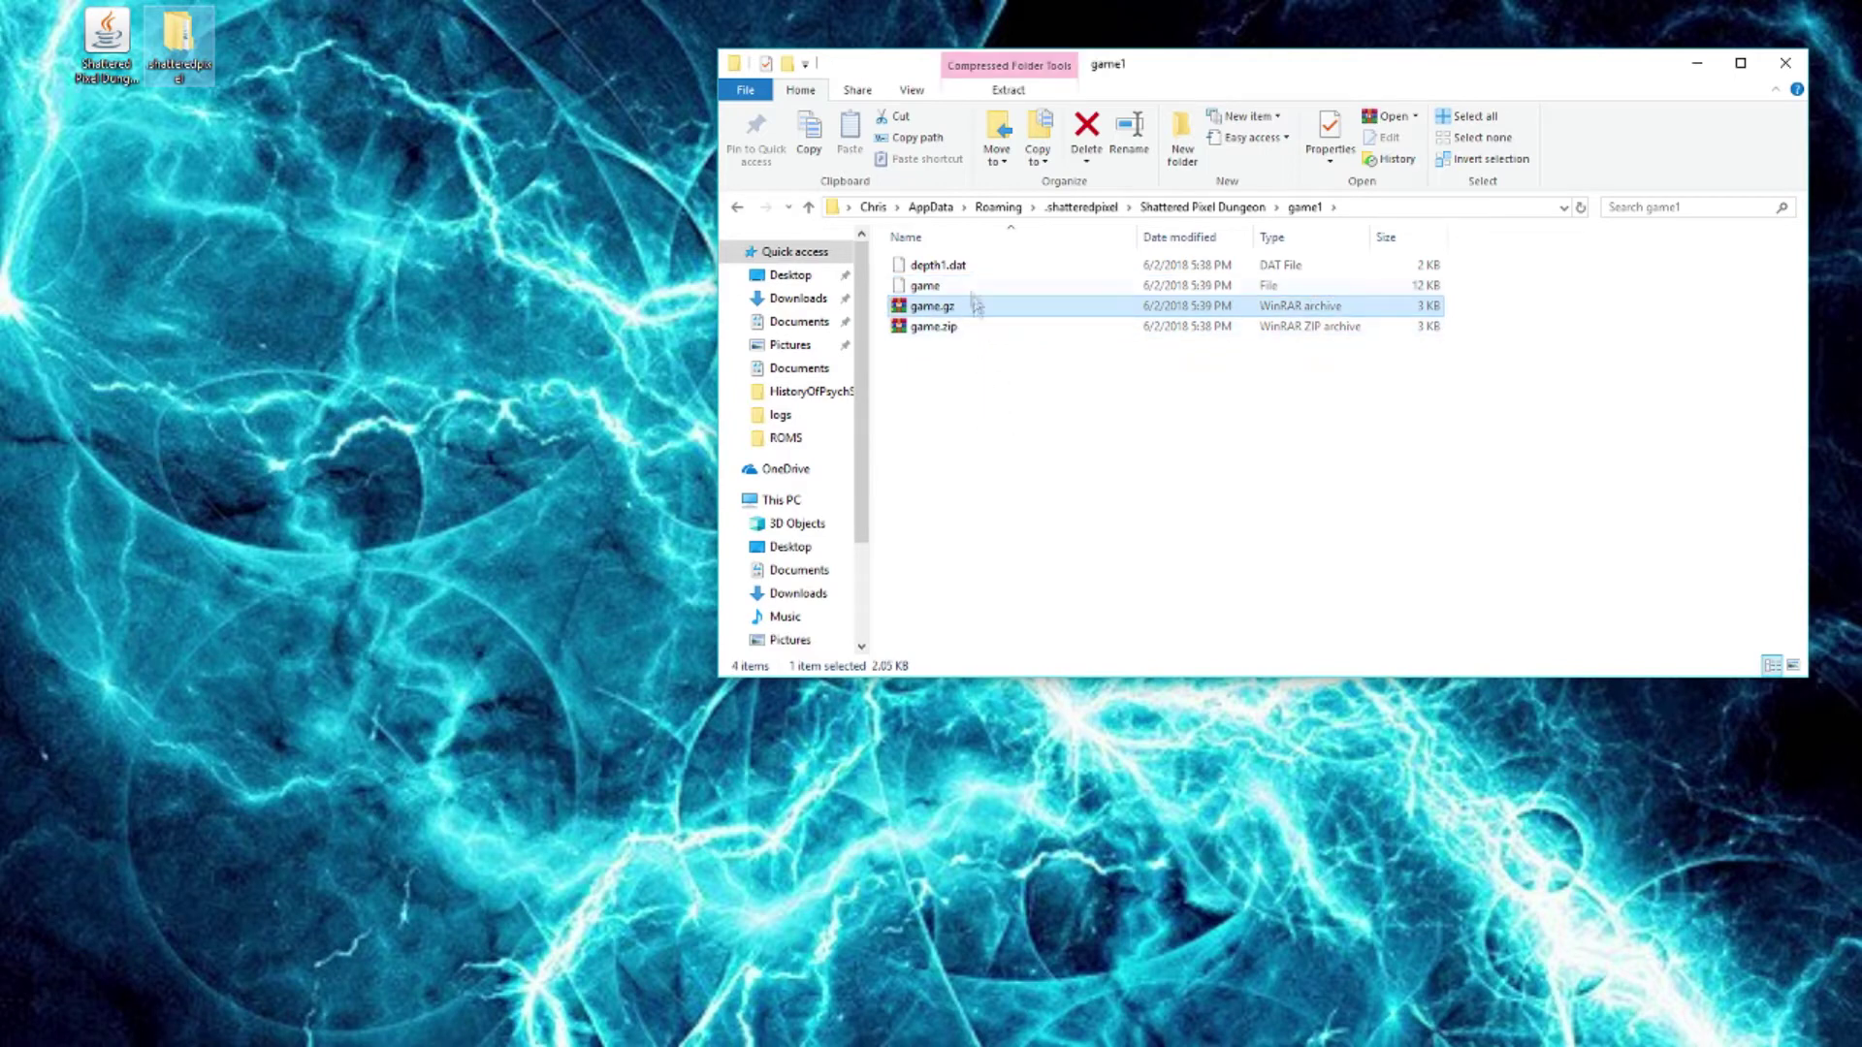
right_click(941, 309)
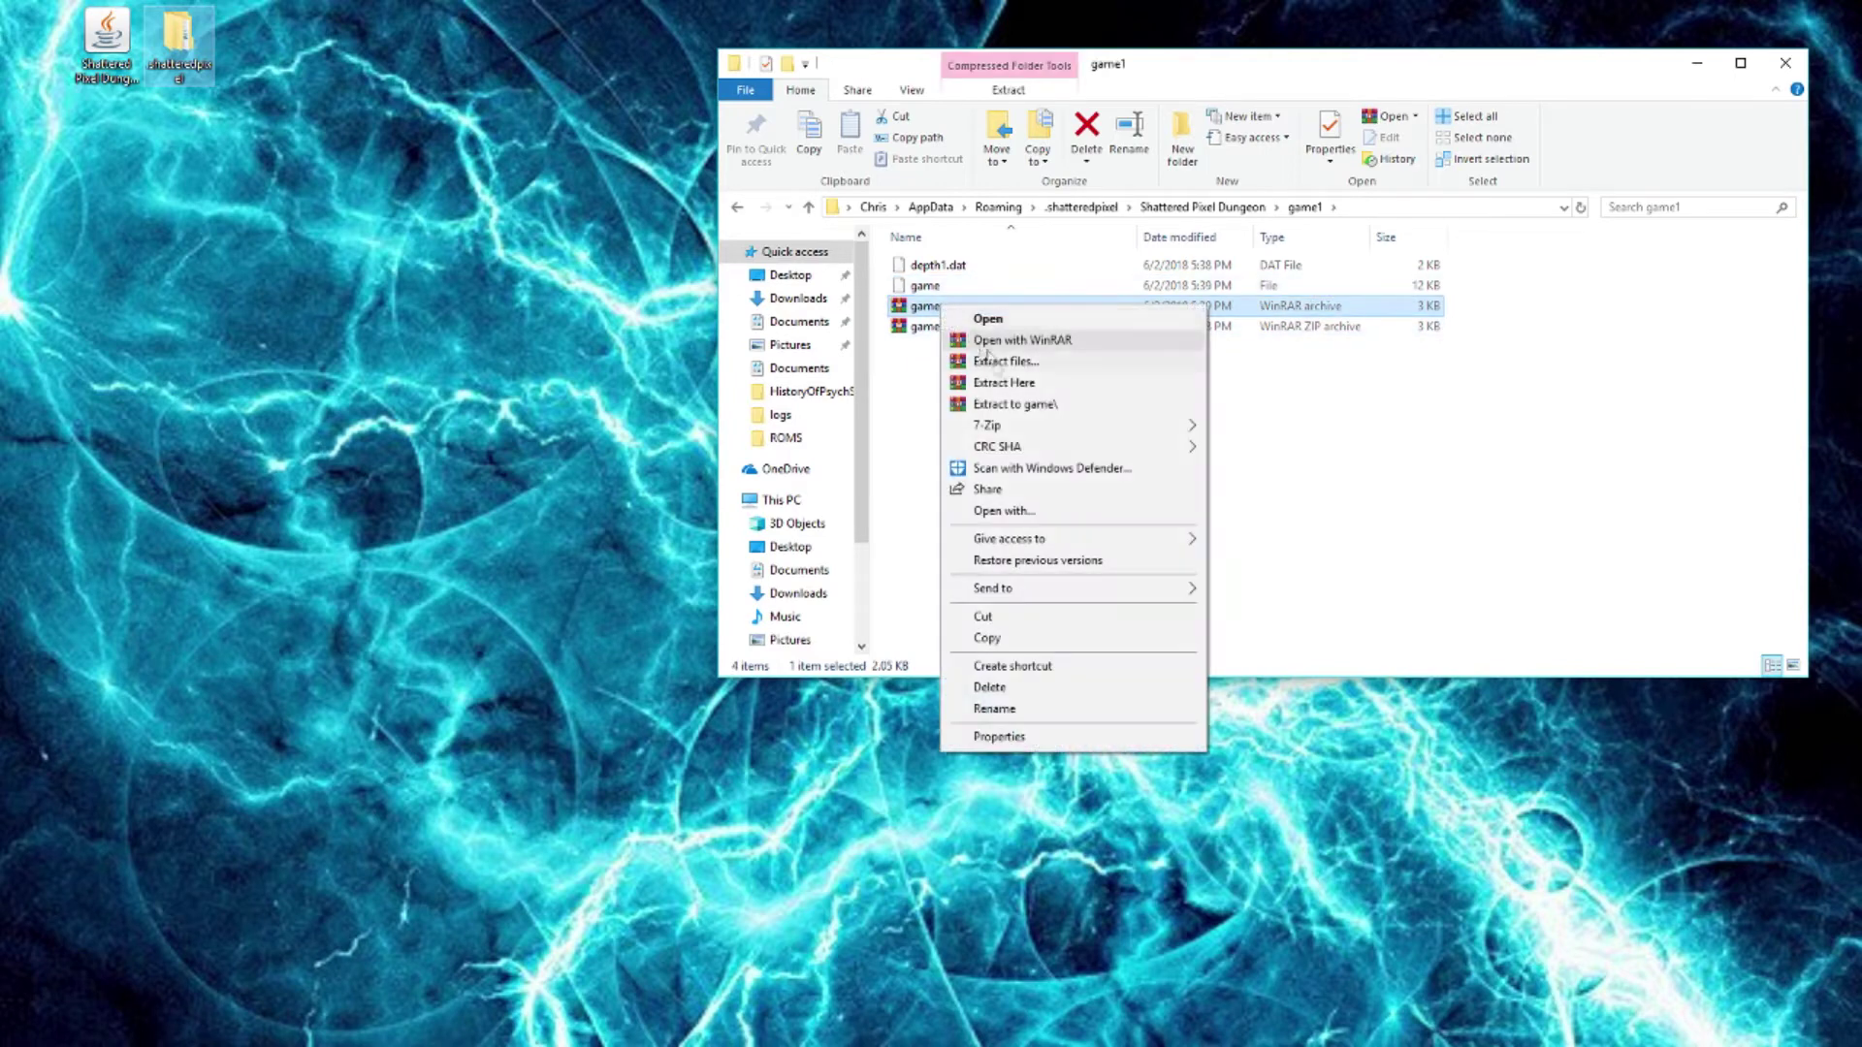
left_click(994, 709)
left_click(958, 305)
key("BackSpace")
key("BackSpace")
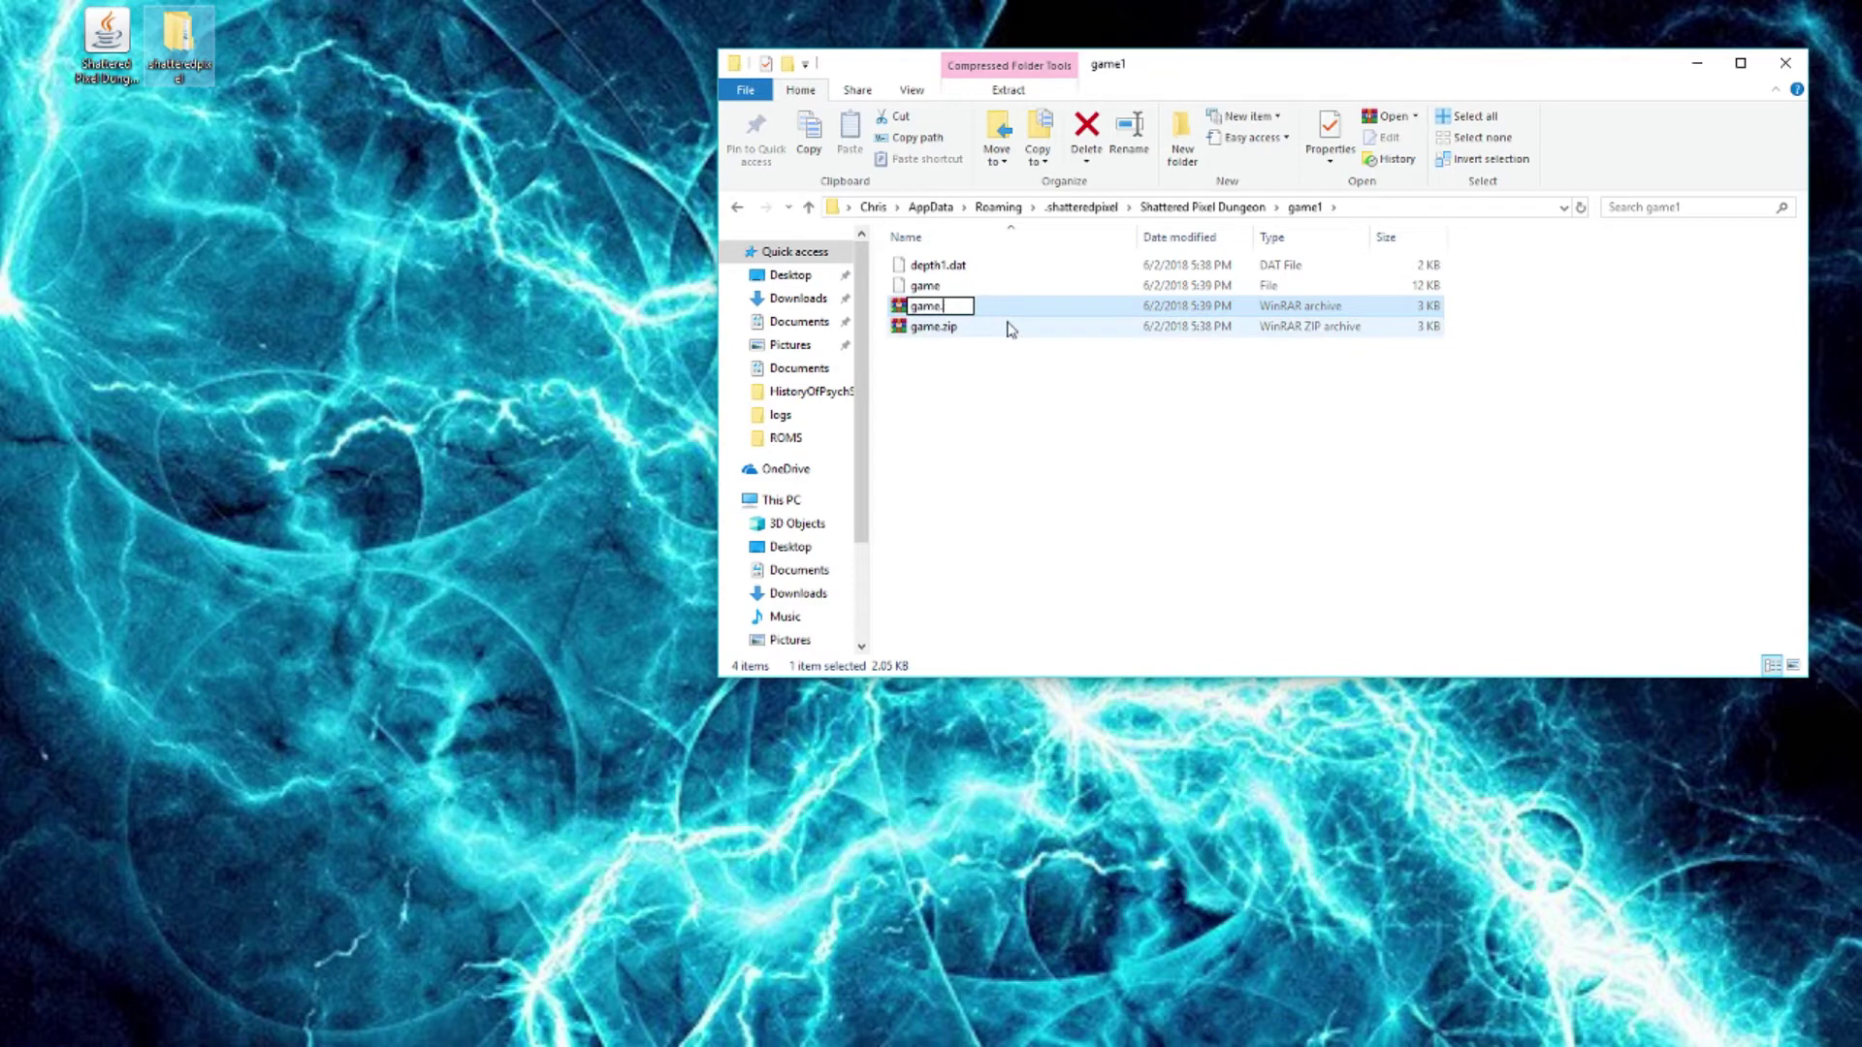
type("dat")
key("Return")
key("Return")
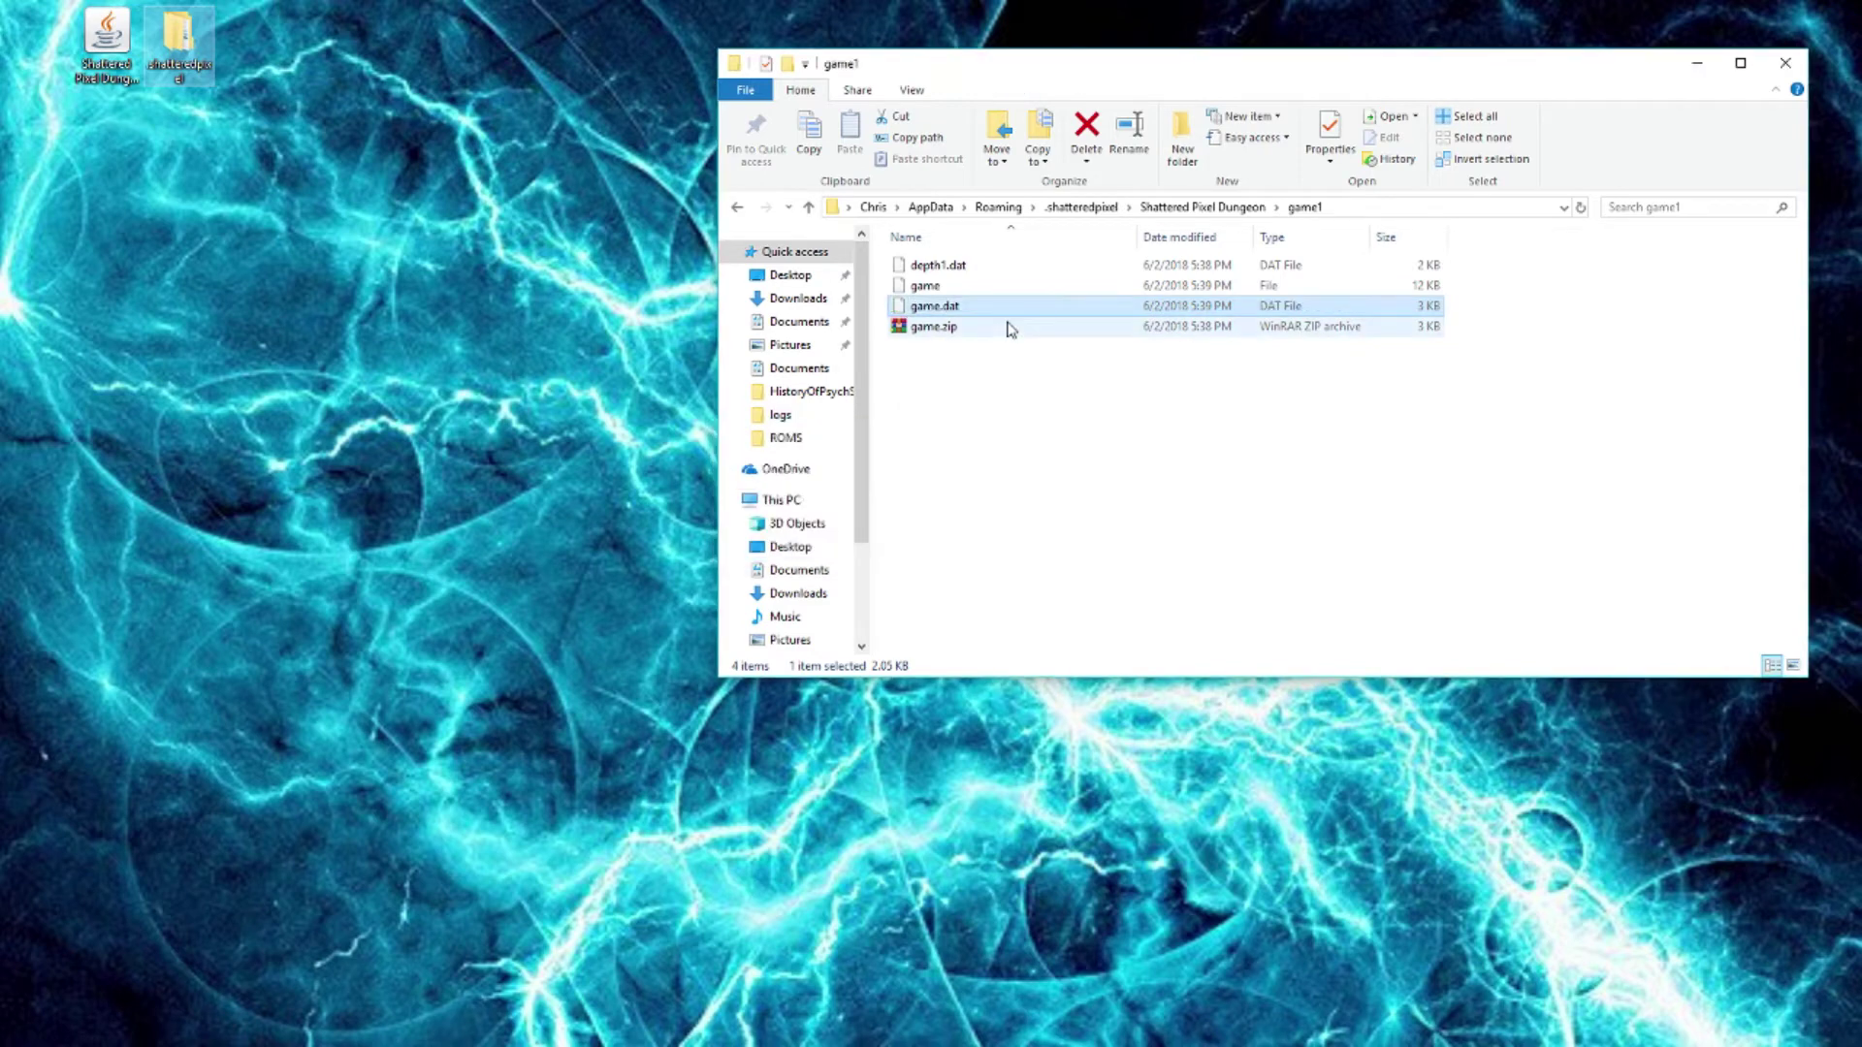
double_click(125, 37)
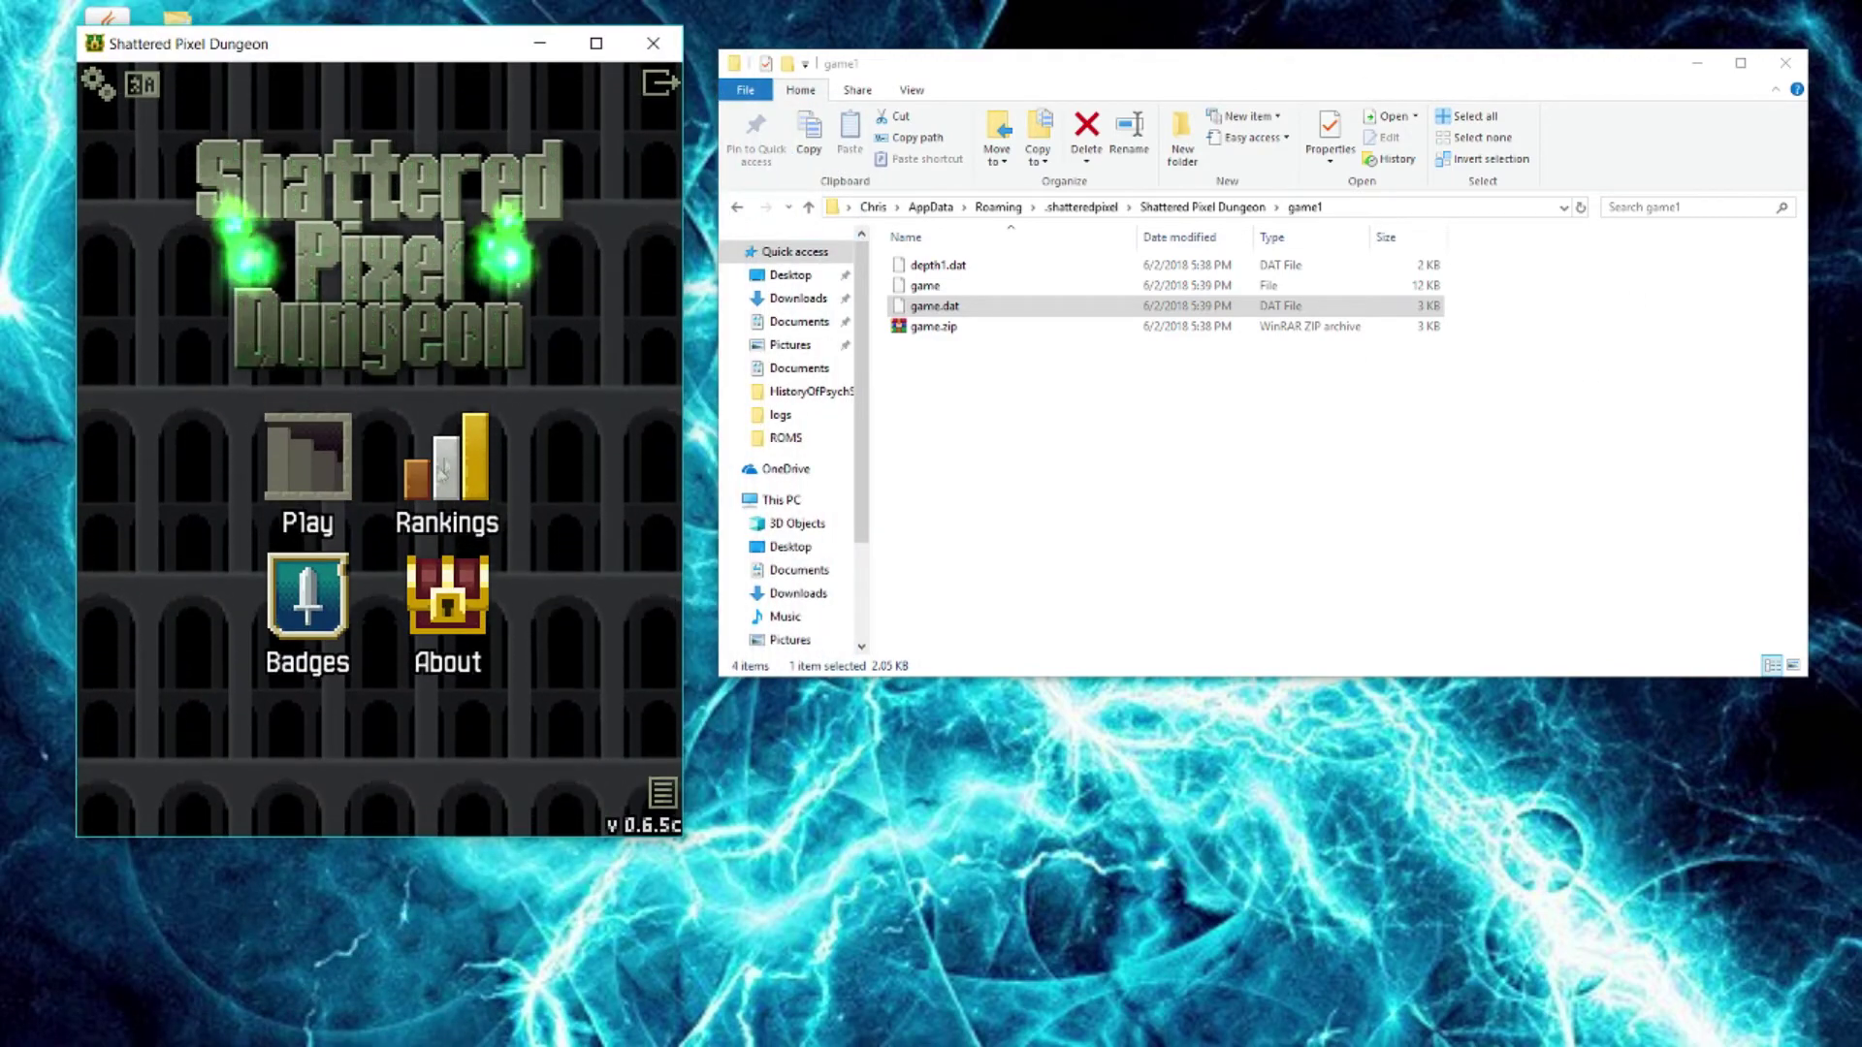
Continue the saved Rogue game from the games in progress.
left_click(335, 451)
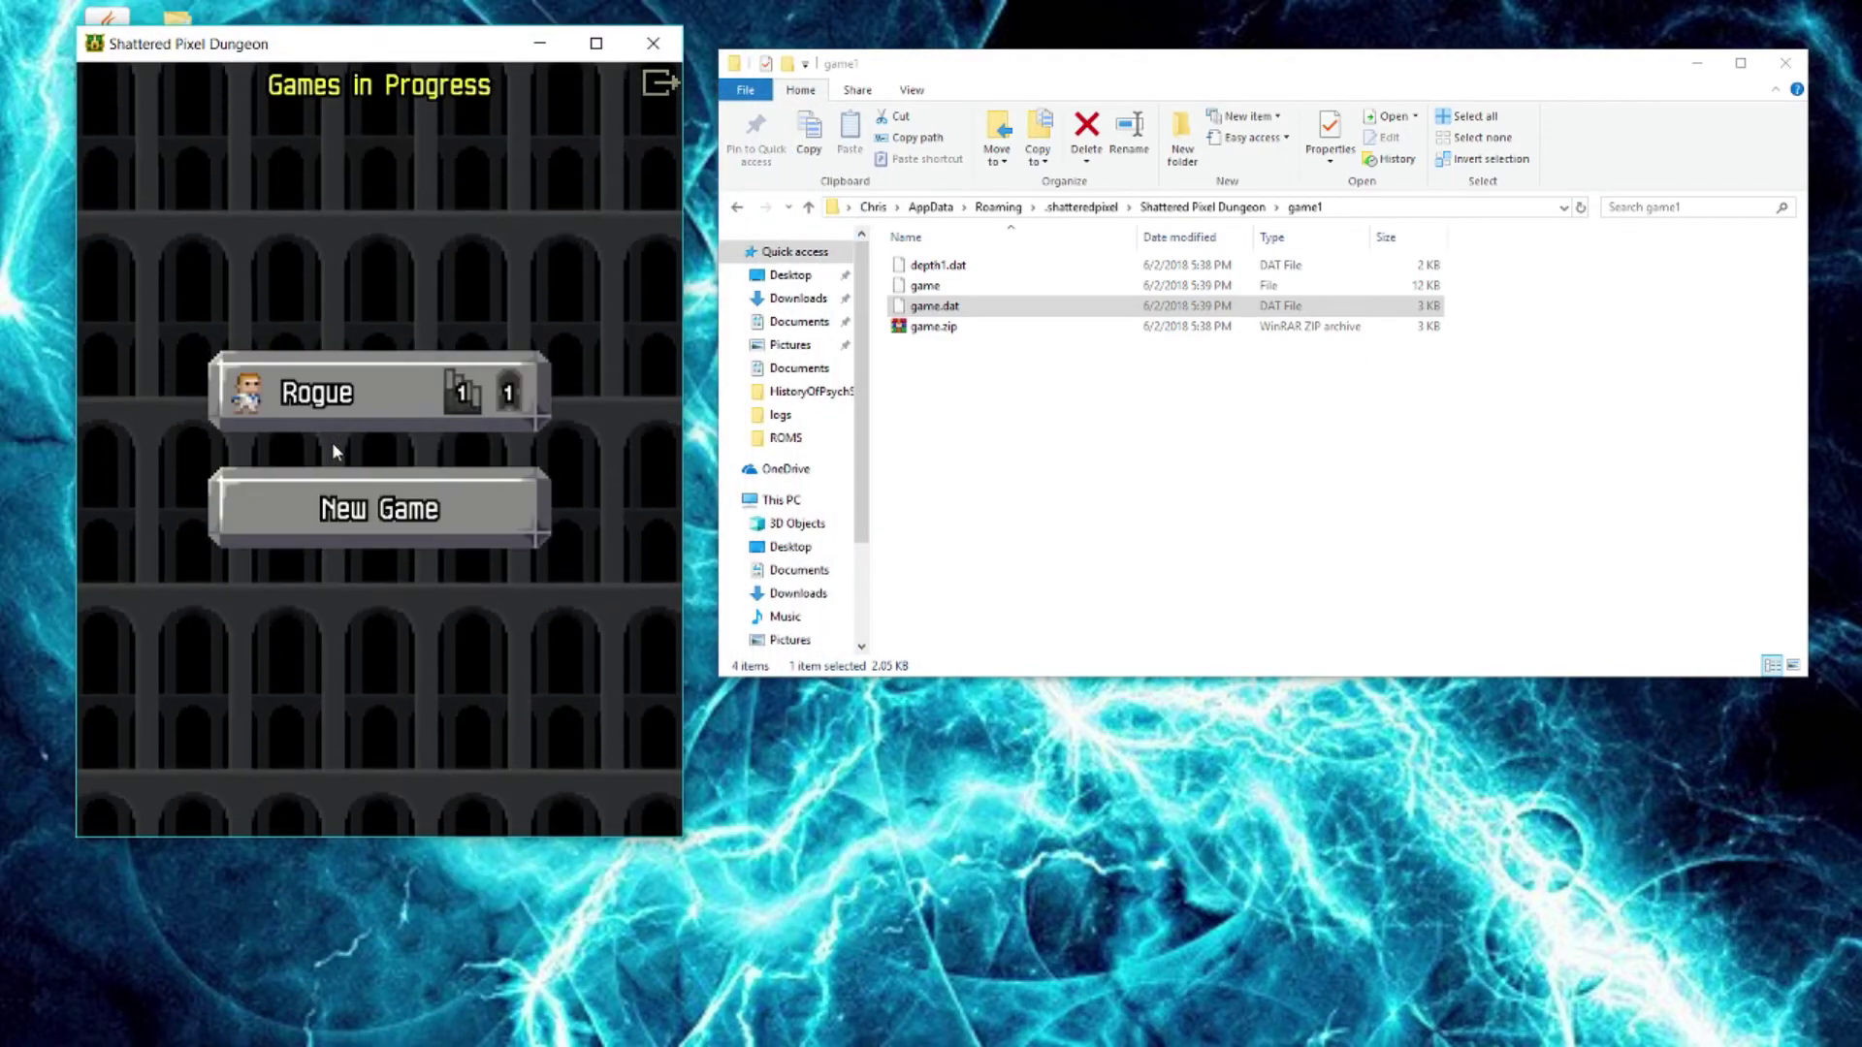
left_click(417, 393)
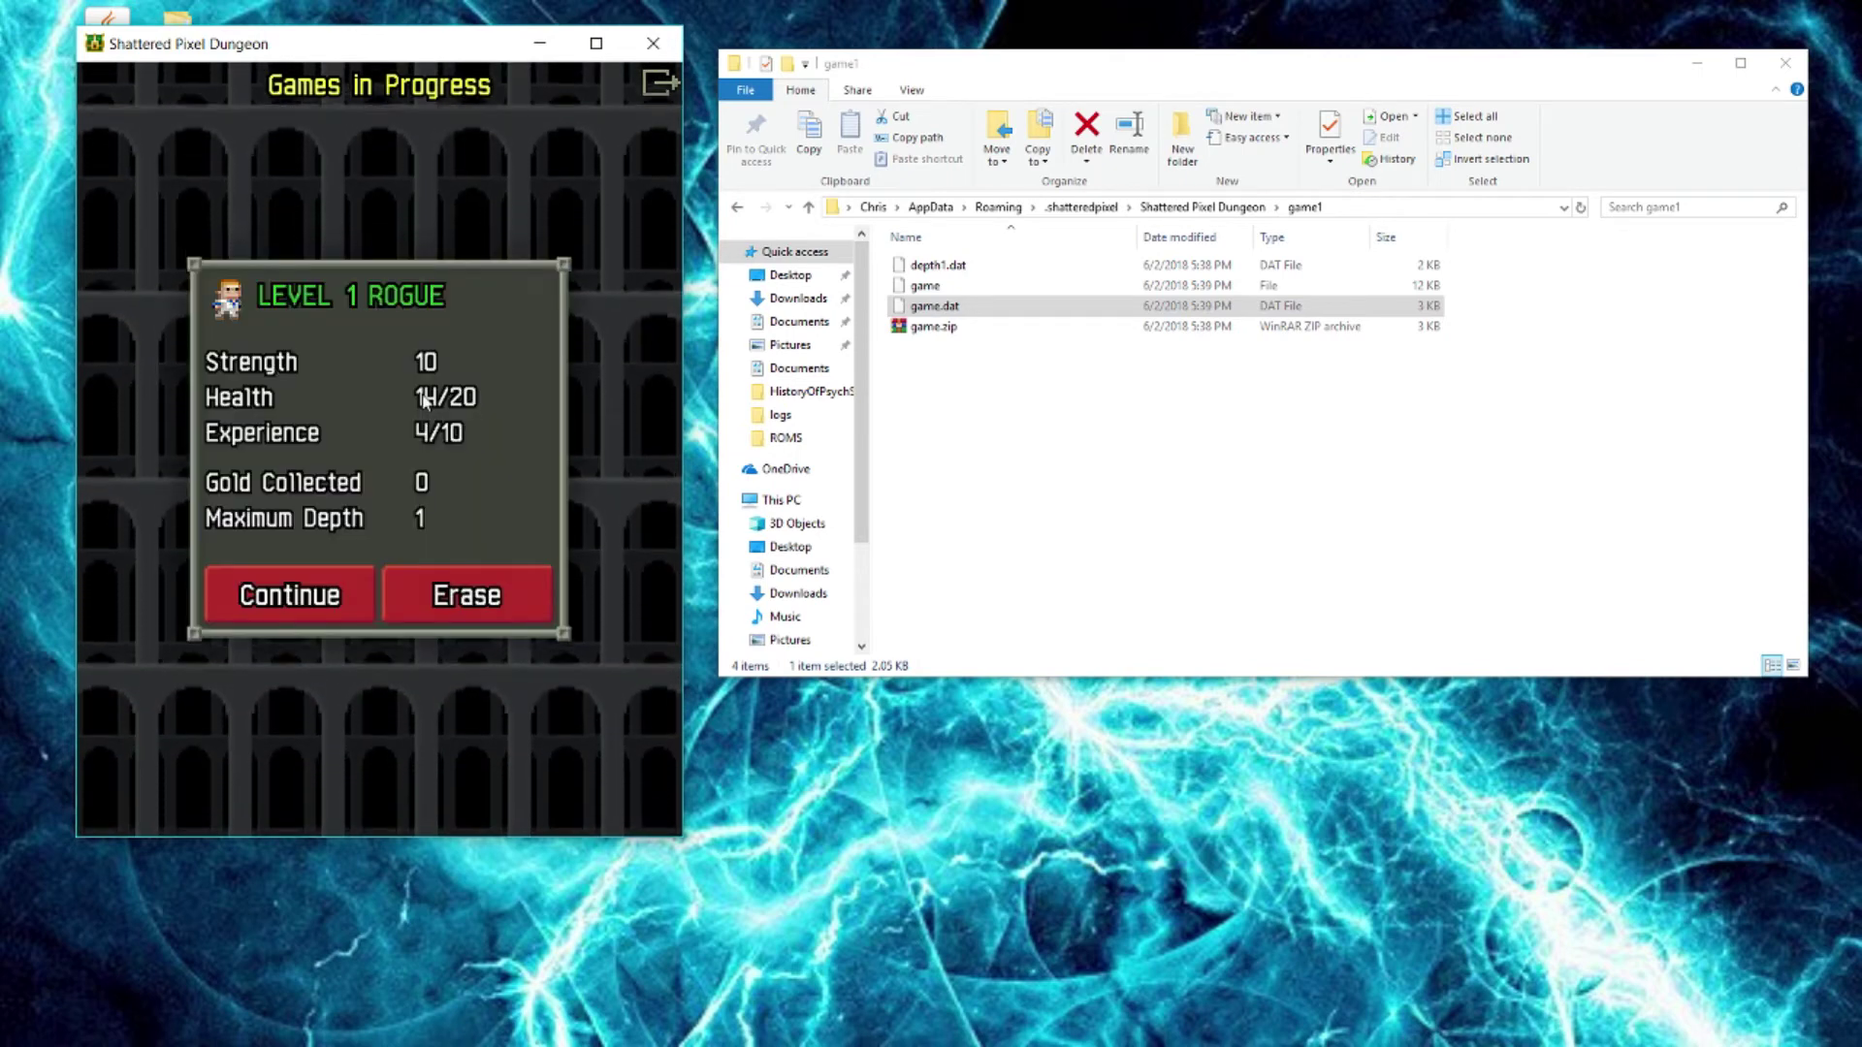
left_click(338, 595)
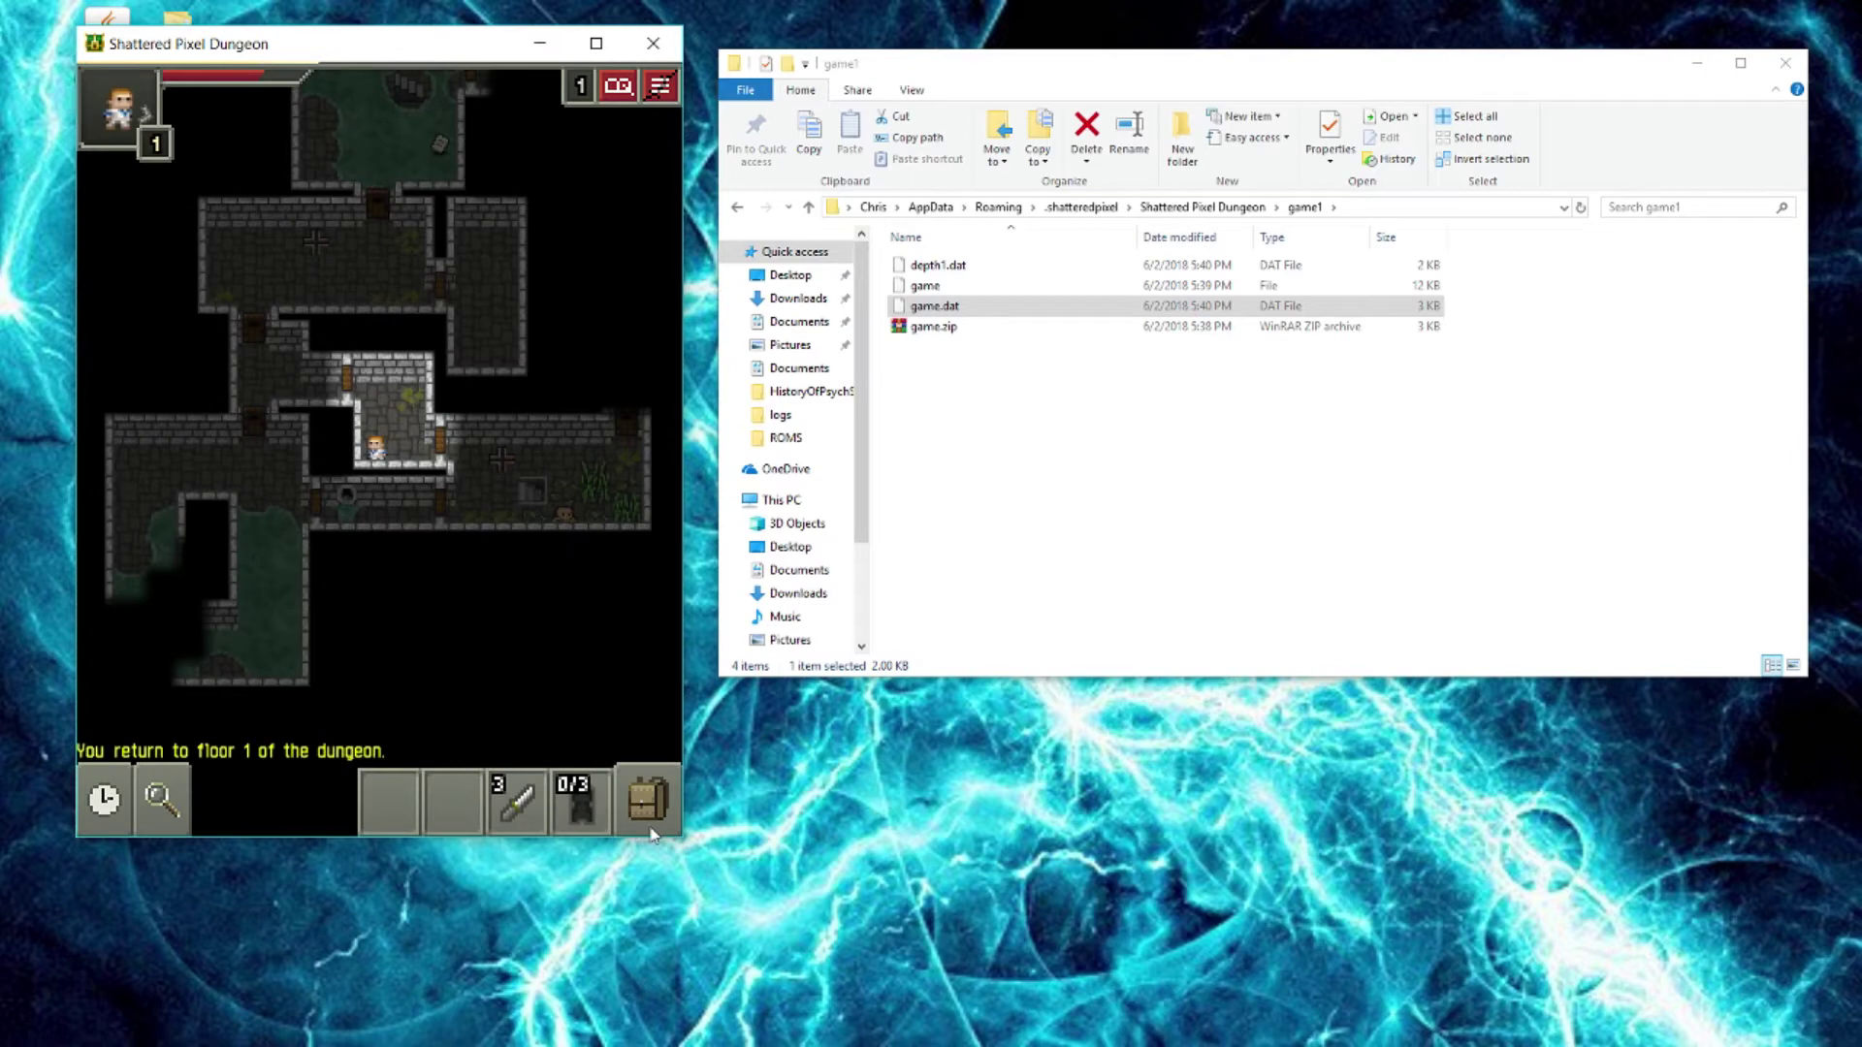
Drink one turquoise potion and one crimson potion from the backpack.
left_click(648, 800)
left_click(347, 326)
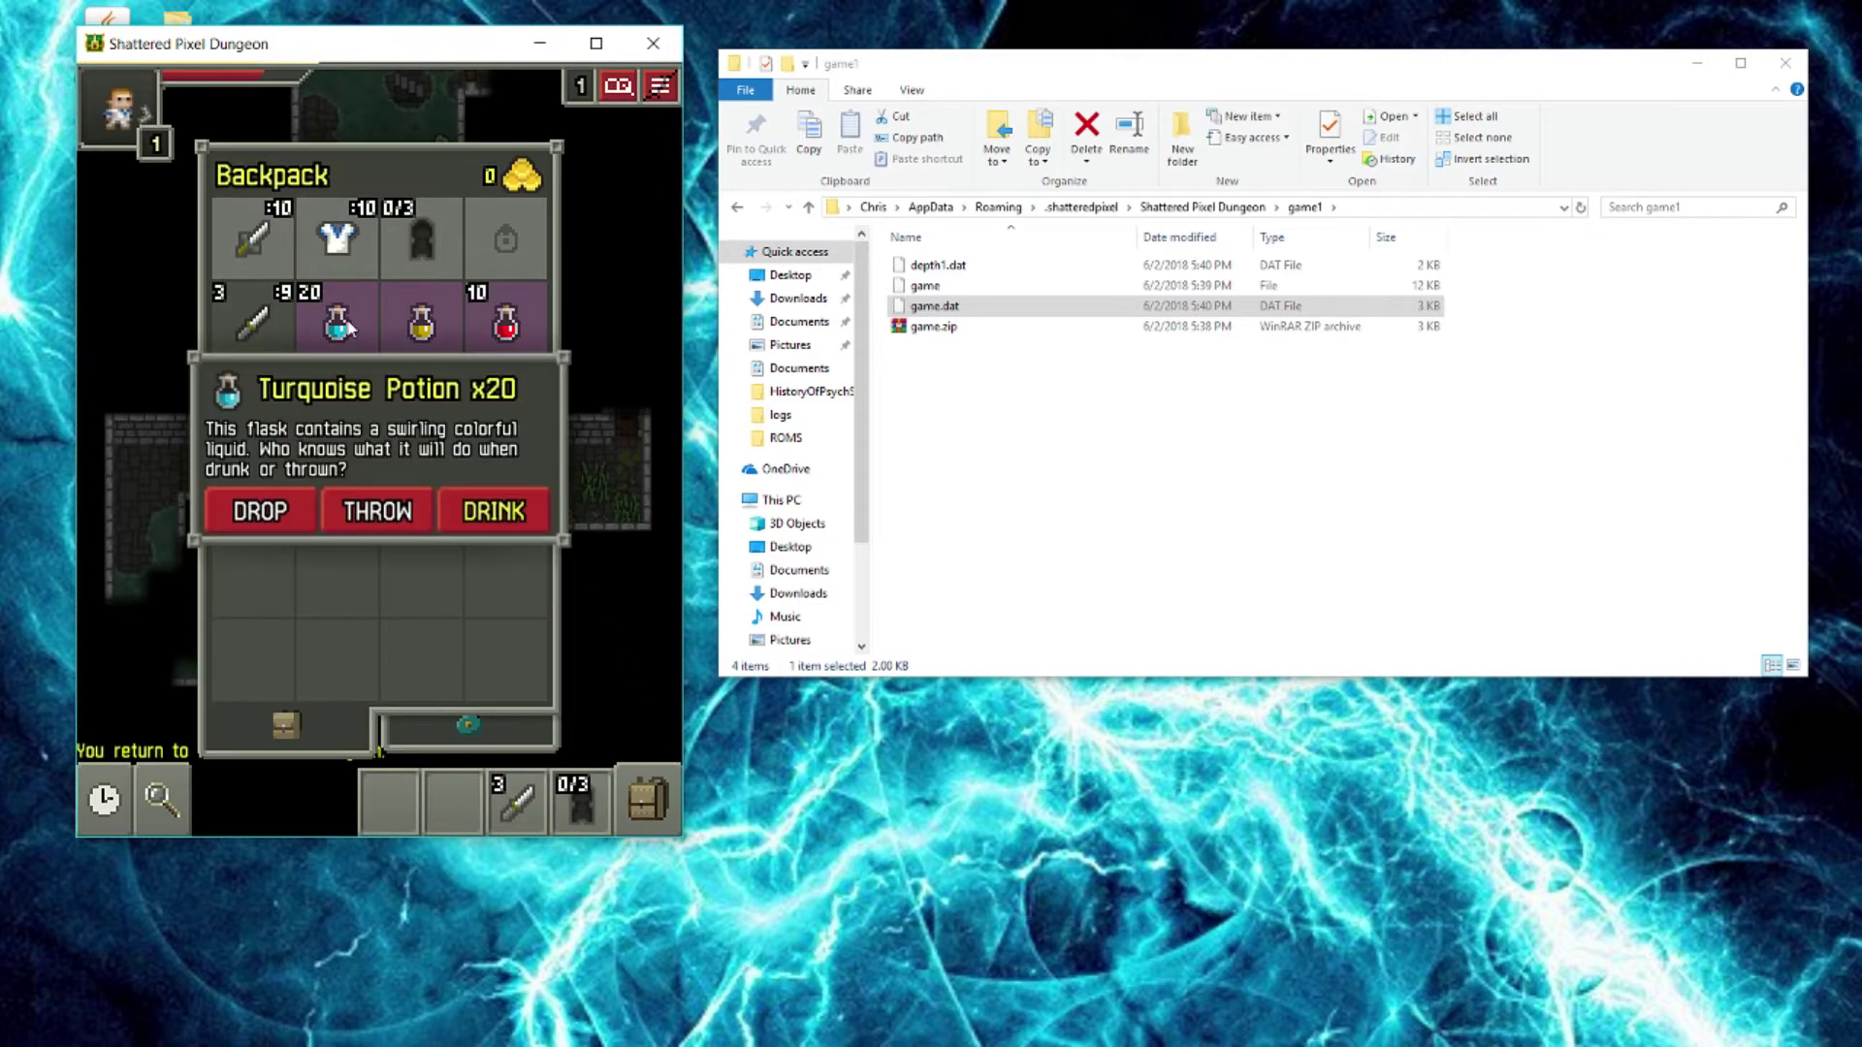
left_click(494, 511)
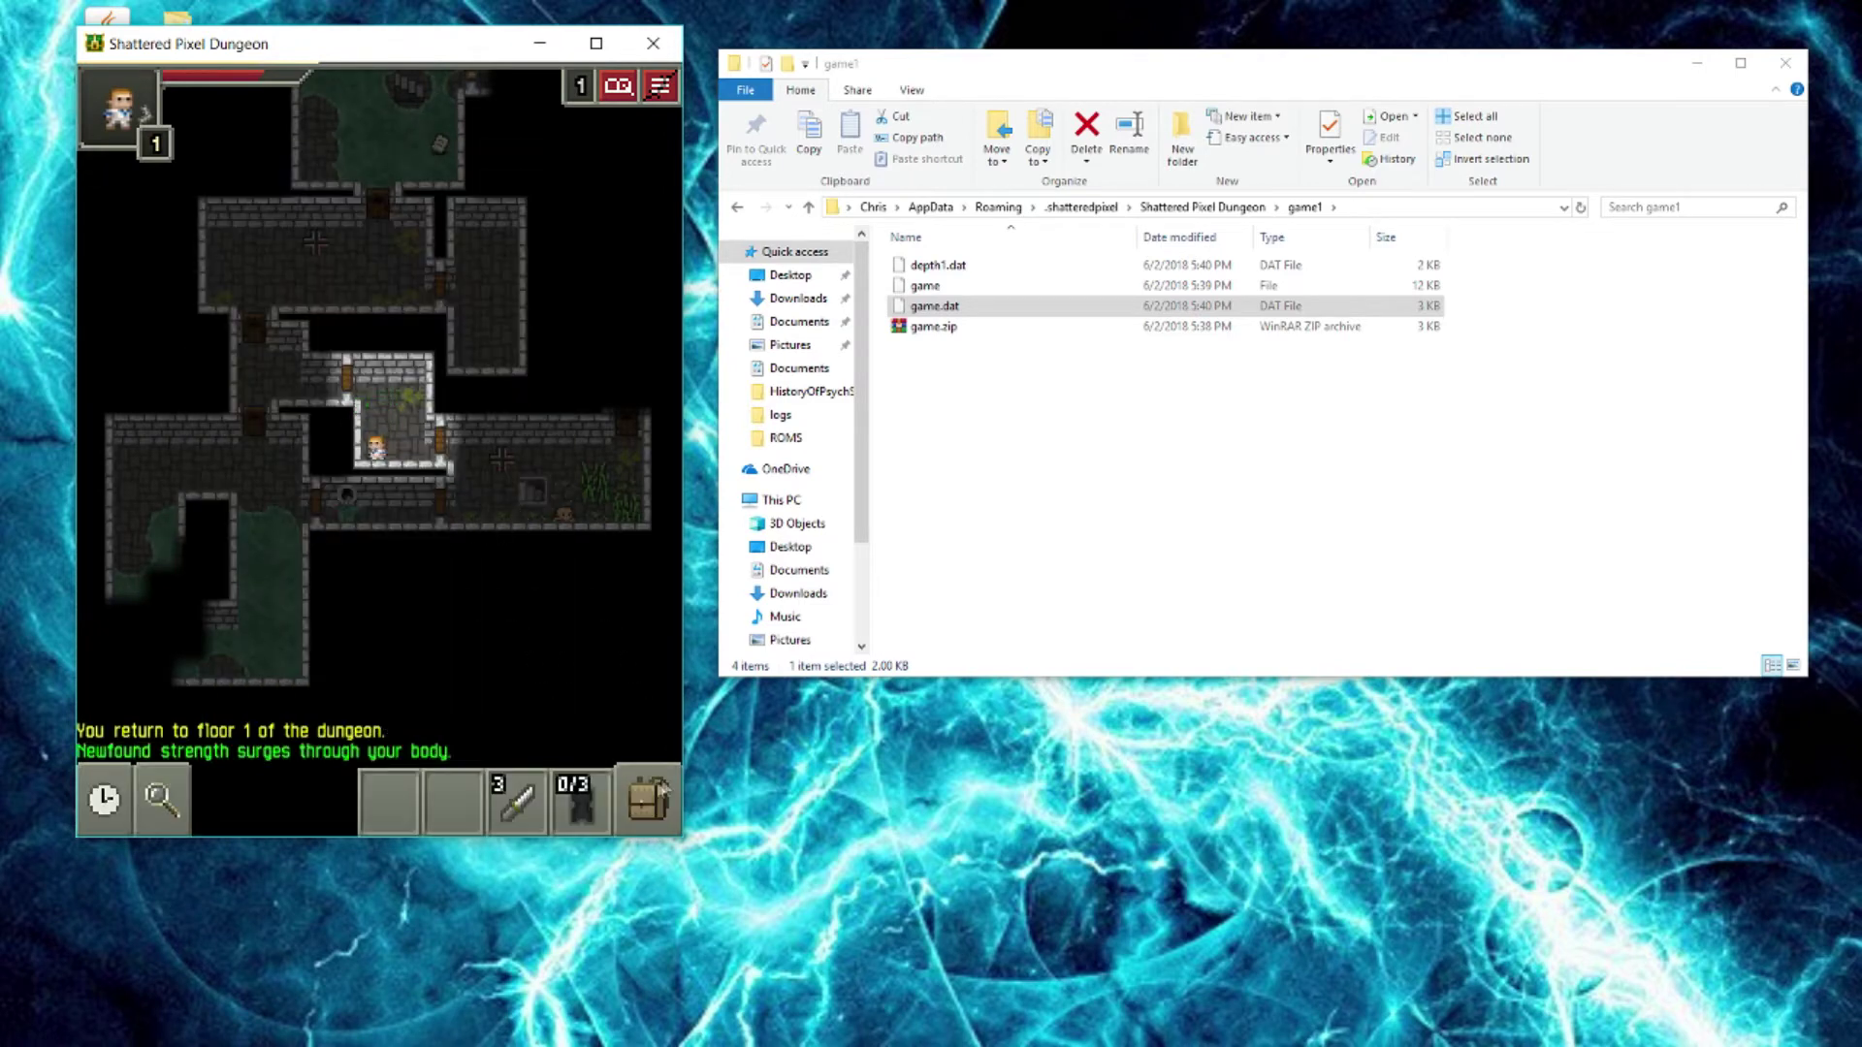
key("i")
left_click(506, 328)
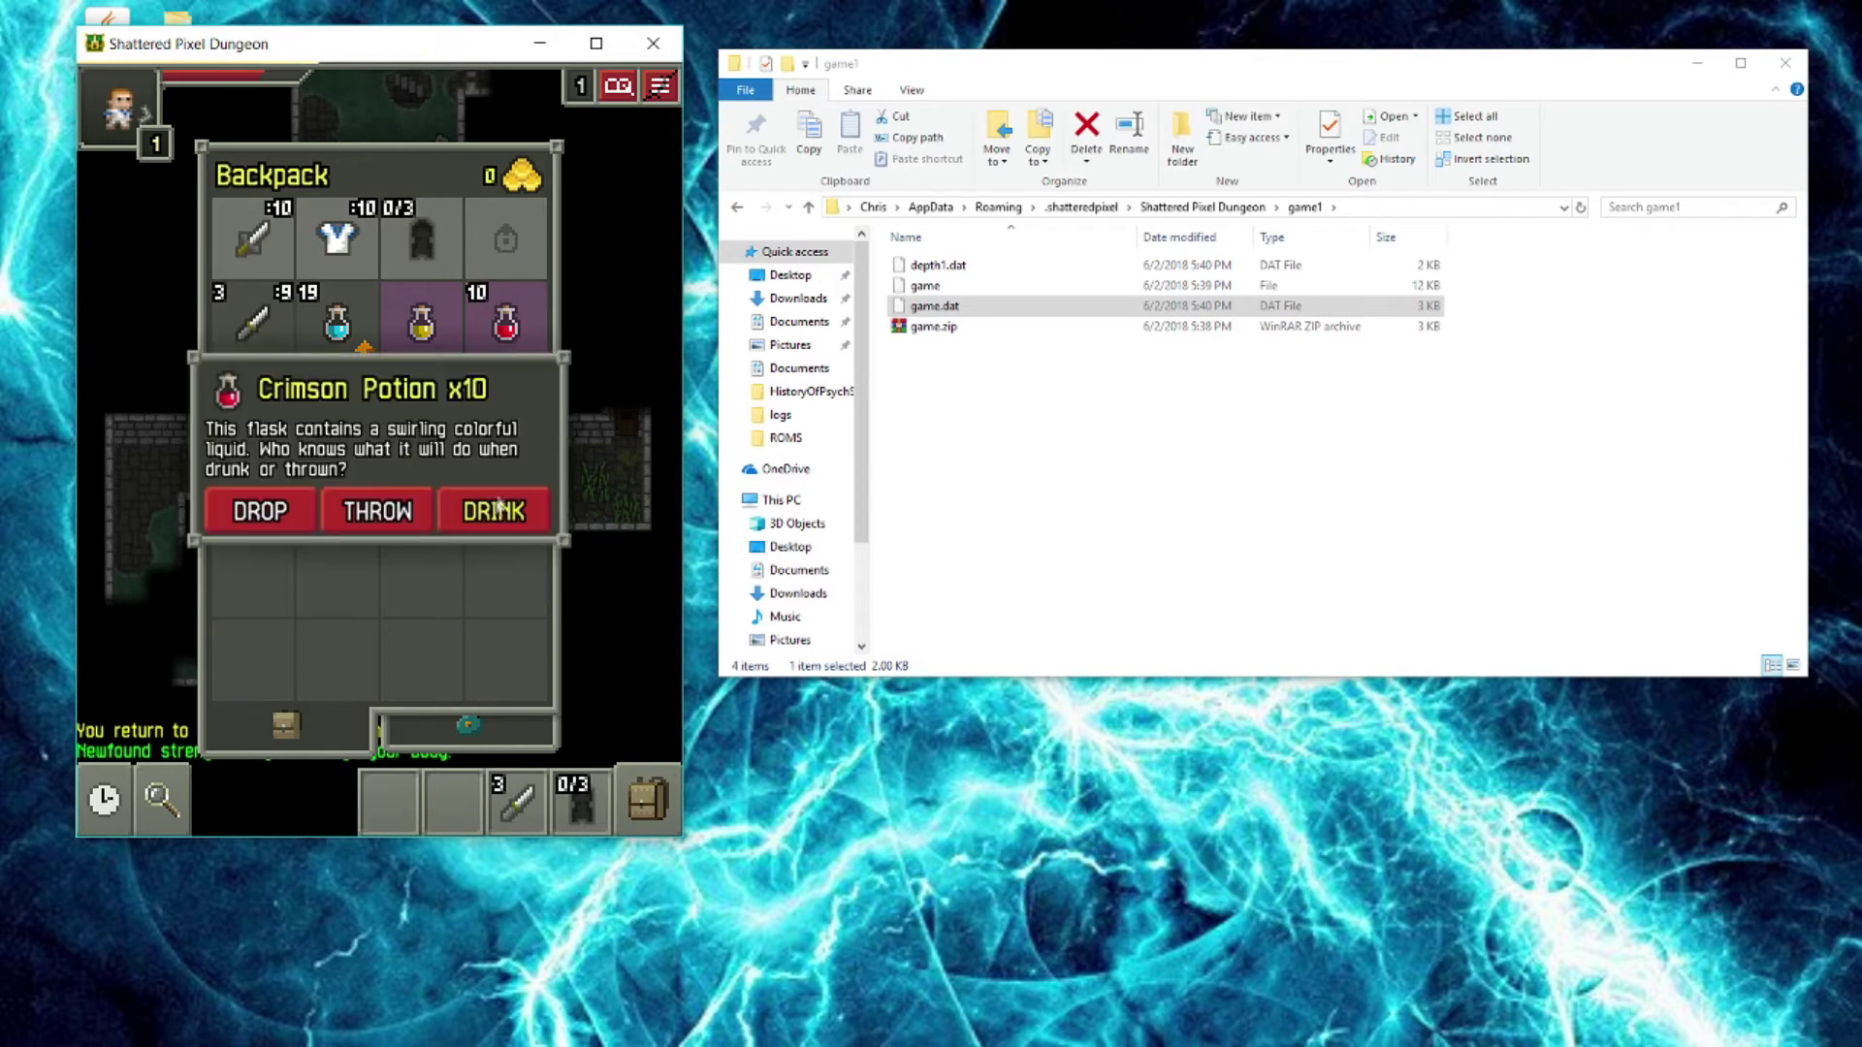
left_click(471, 509)
Check the food ration and golden potion details in the backpack.
key("i")
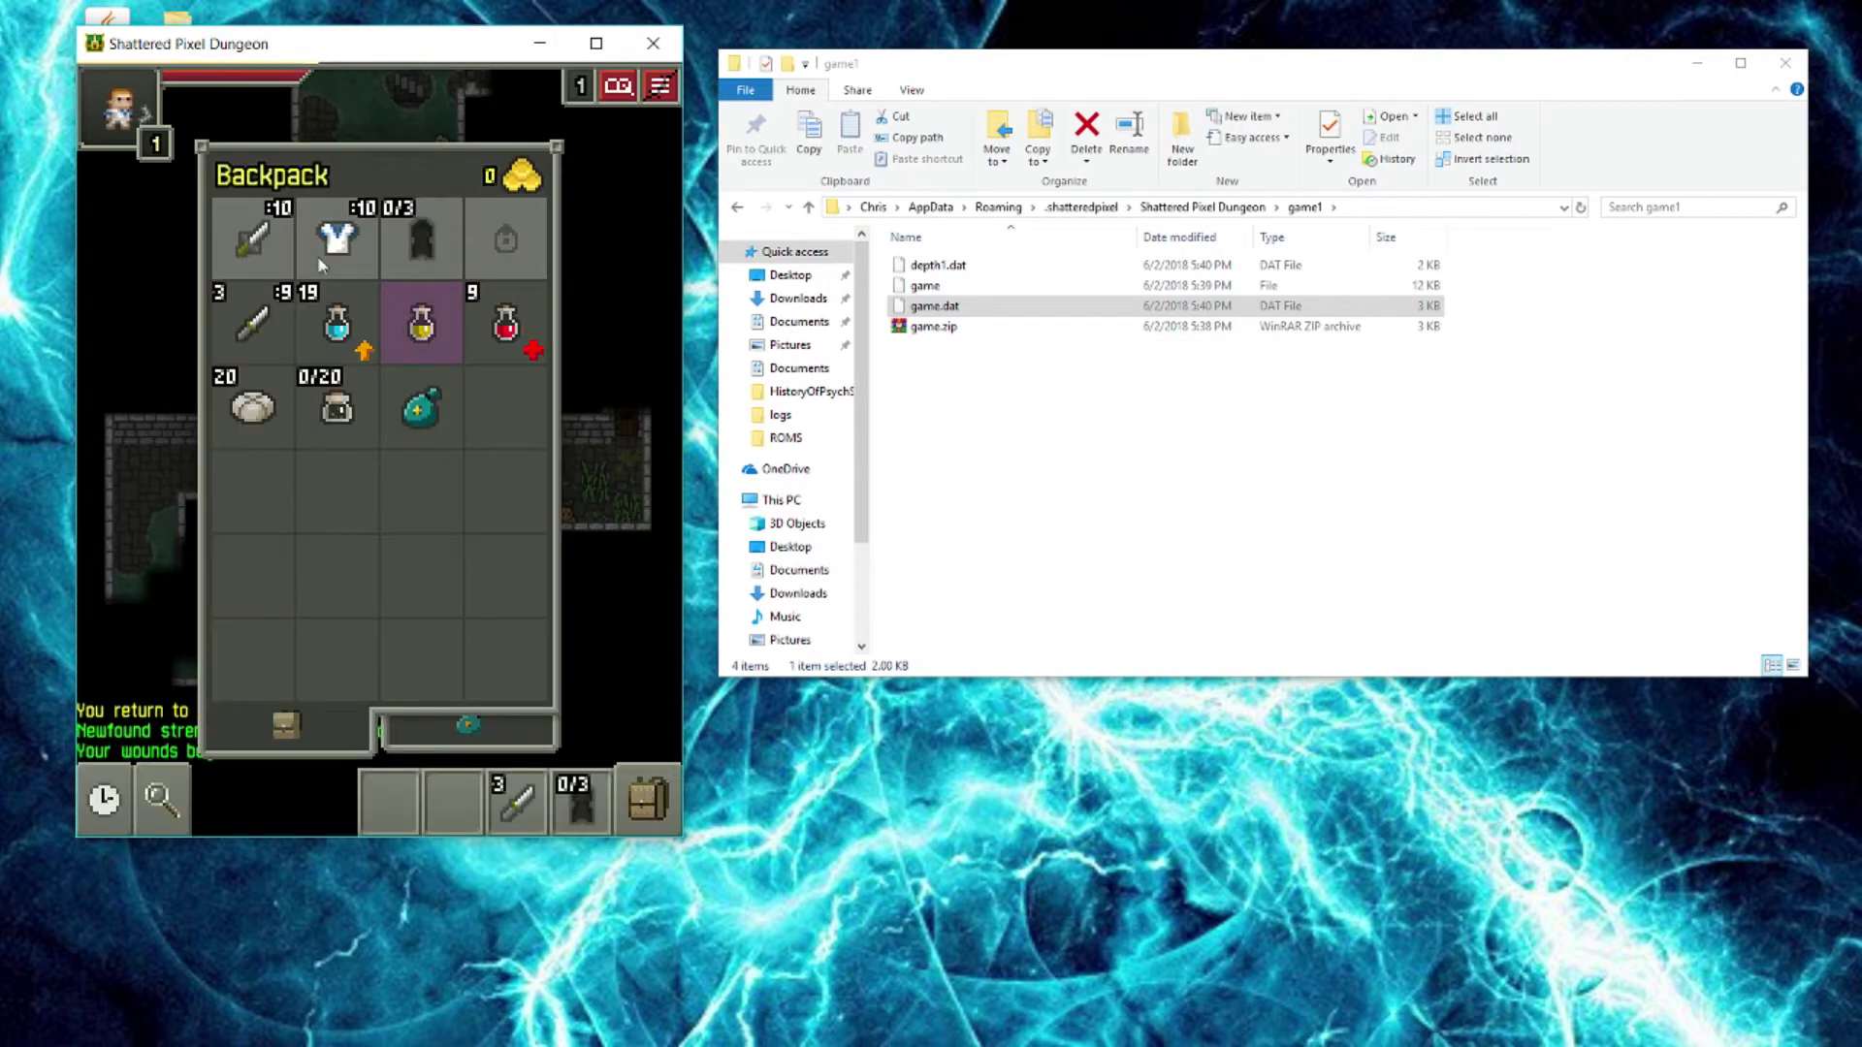
left_click(254, 409)
left_click(422, 325)
left_click(422, 325)
left_click(595, 293)
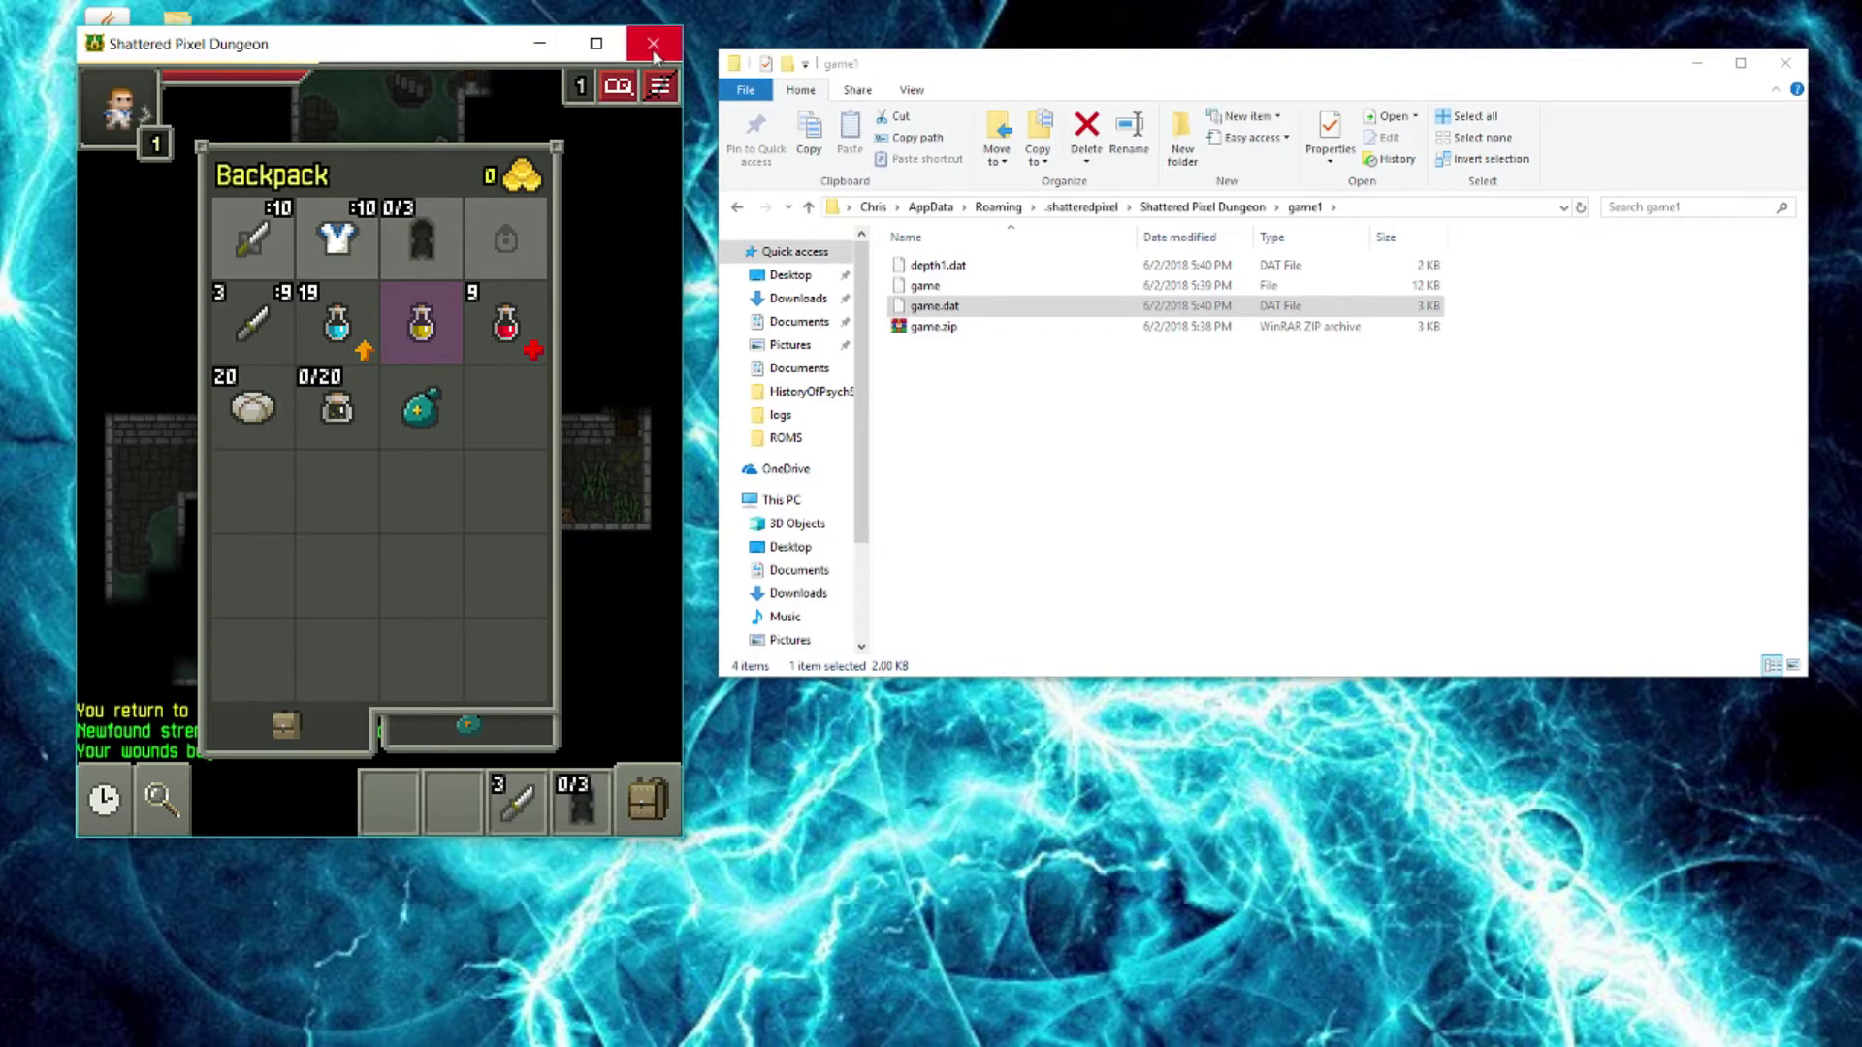
Close the game and delete game.zip and the old game file from game1.
left_click(619, 136)
left_click(653, 43)
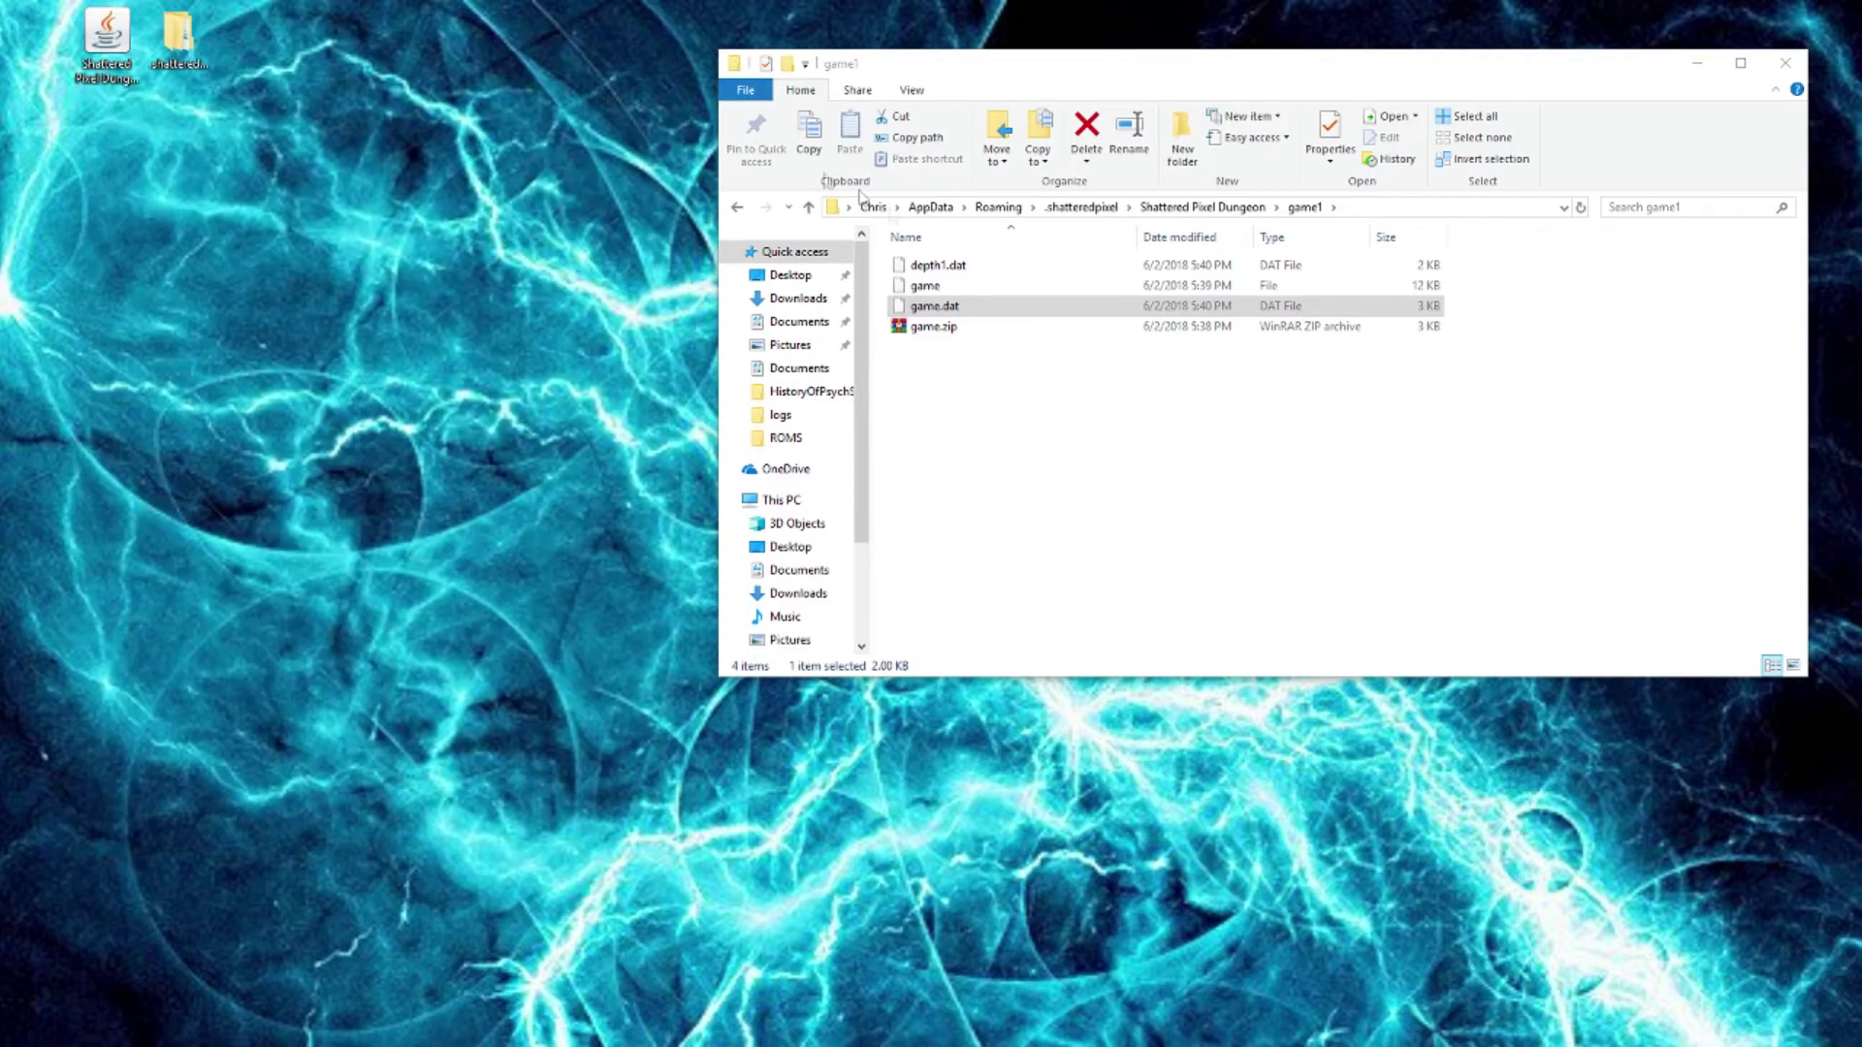
left_click(1035, 360)
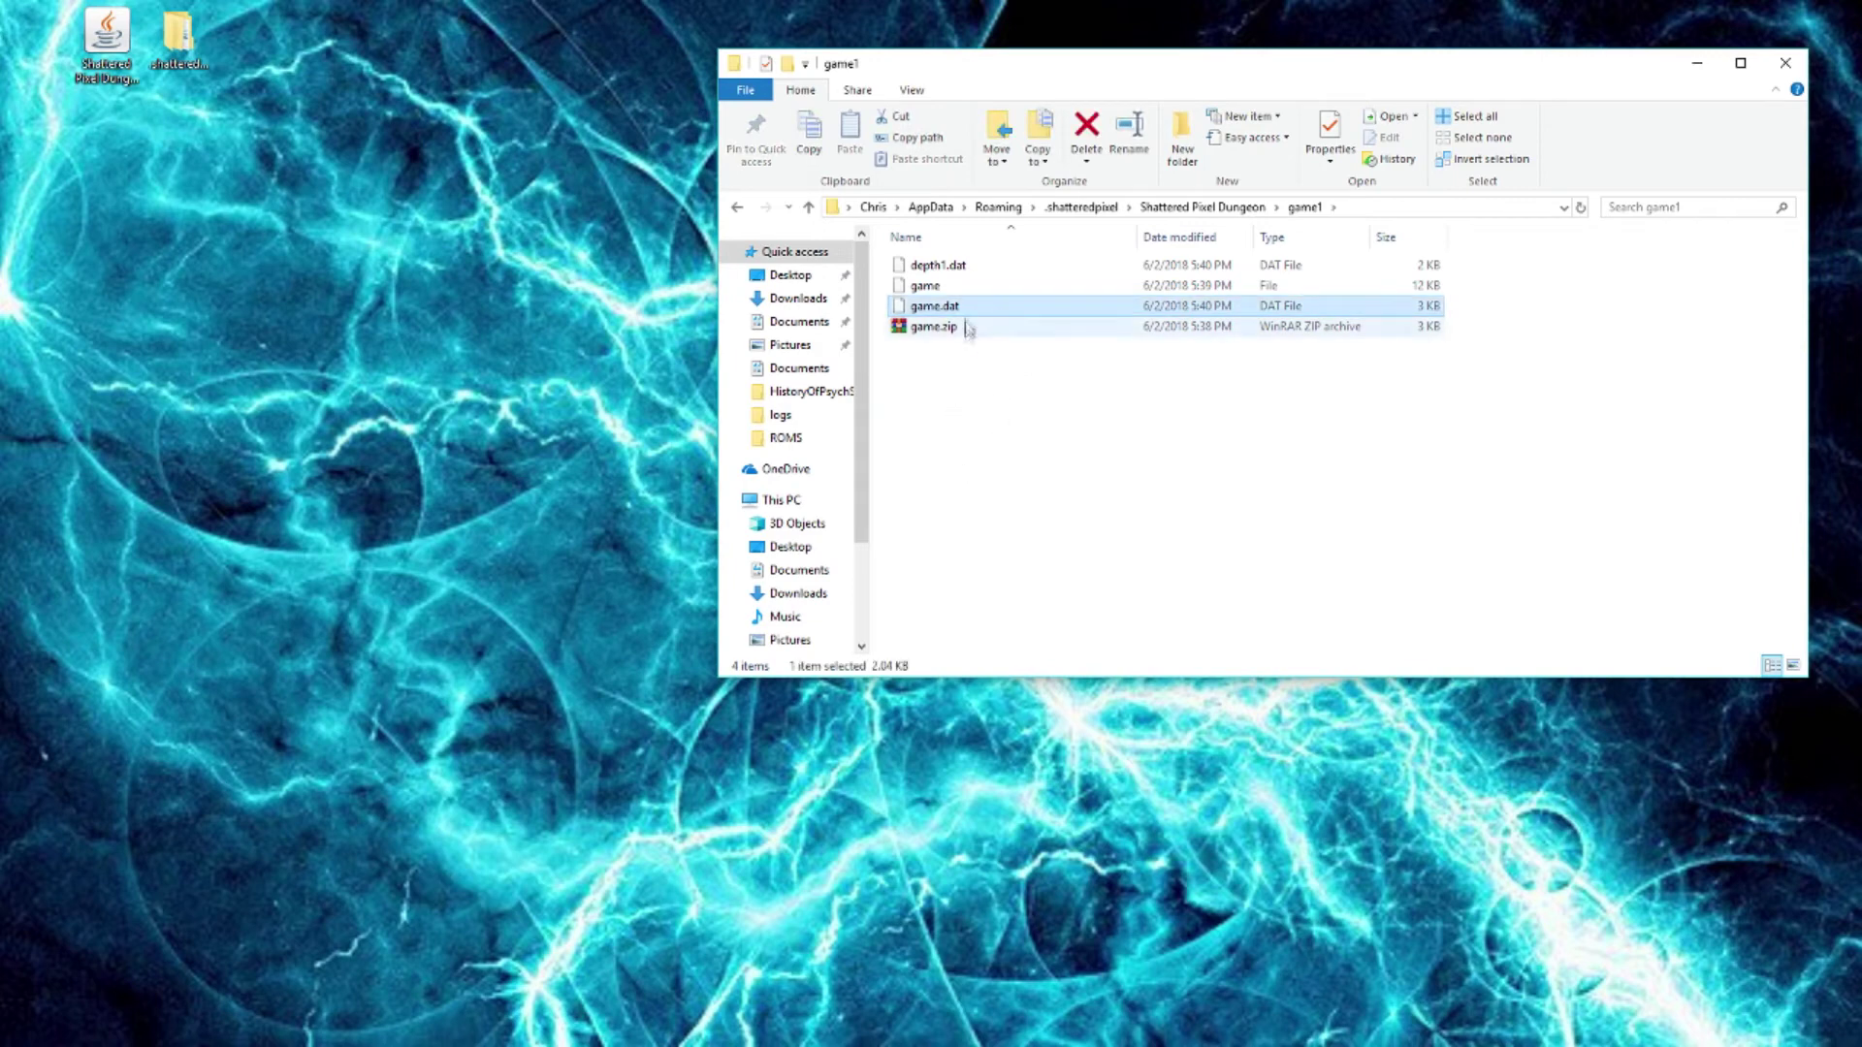
left_click(962, 333)
key("Delete")
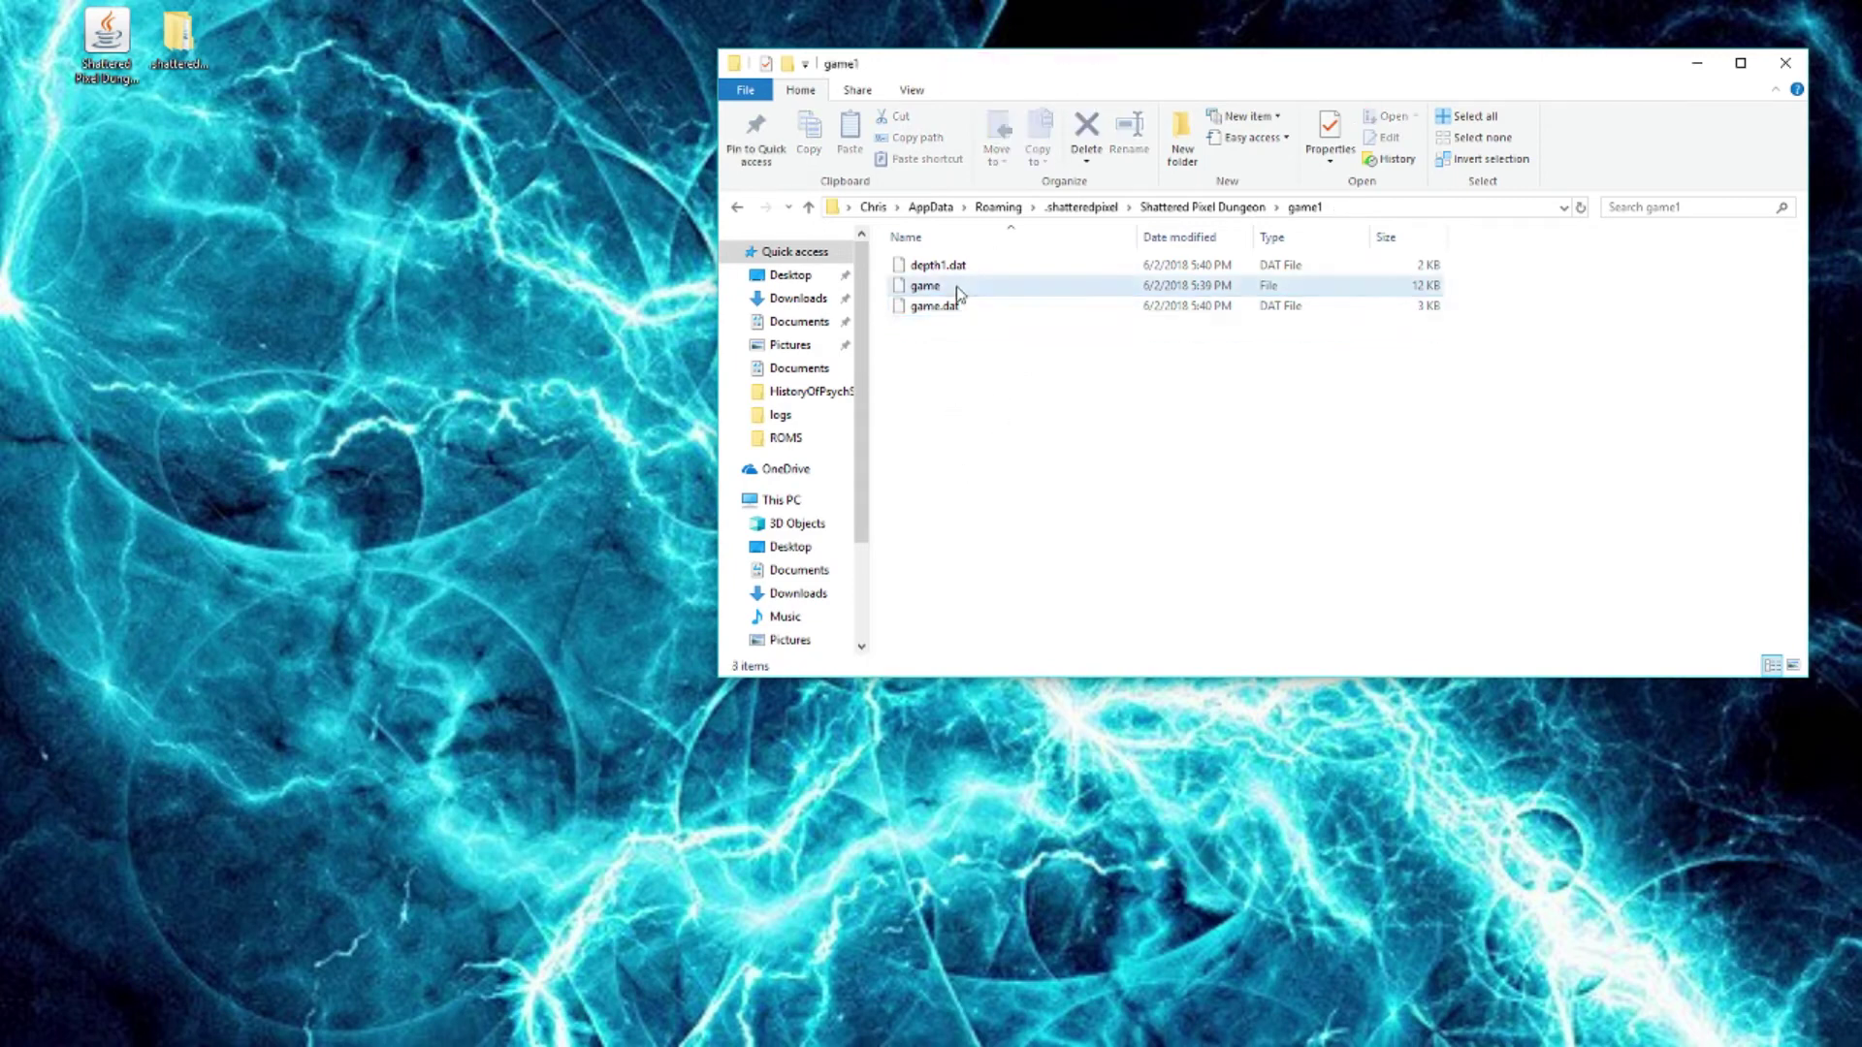
left_click(955, 288)
key("Delete")
Rename game.dat to game.zip, open it, and extract its game file into game1.
left_click(951, 286)
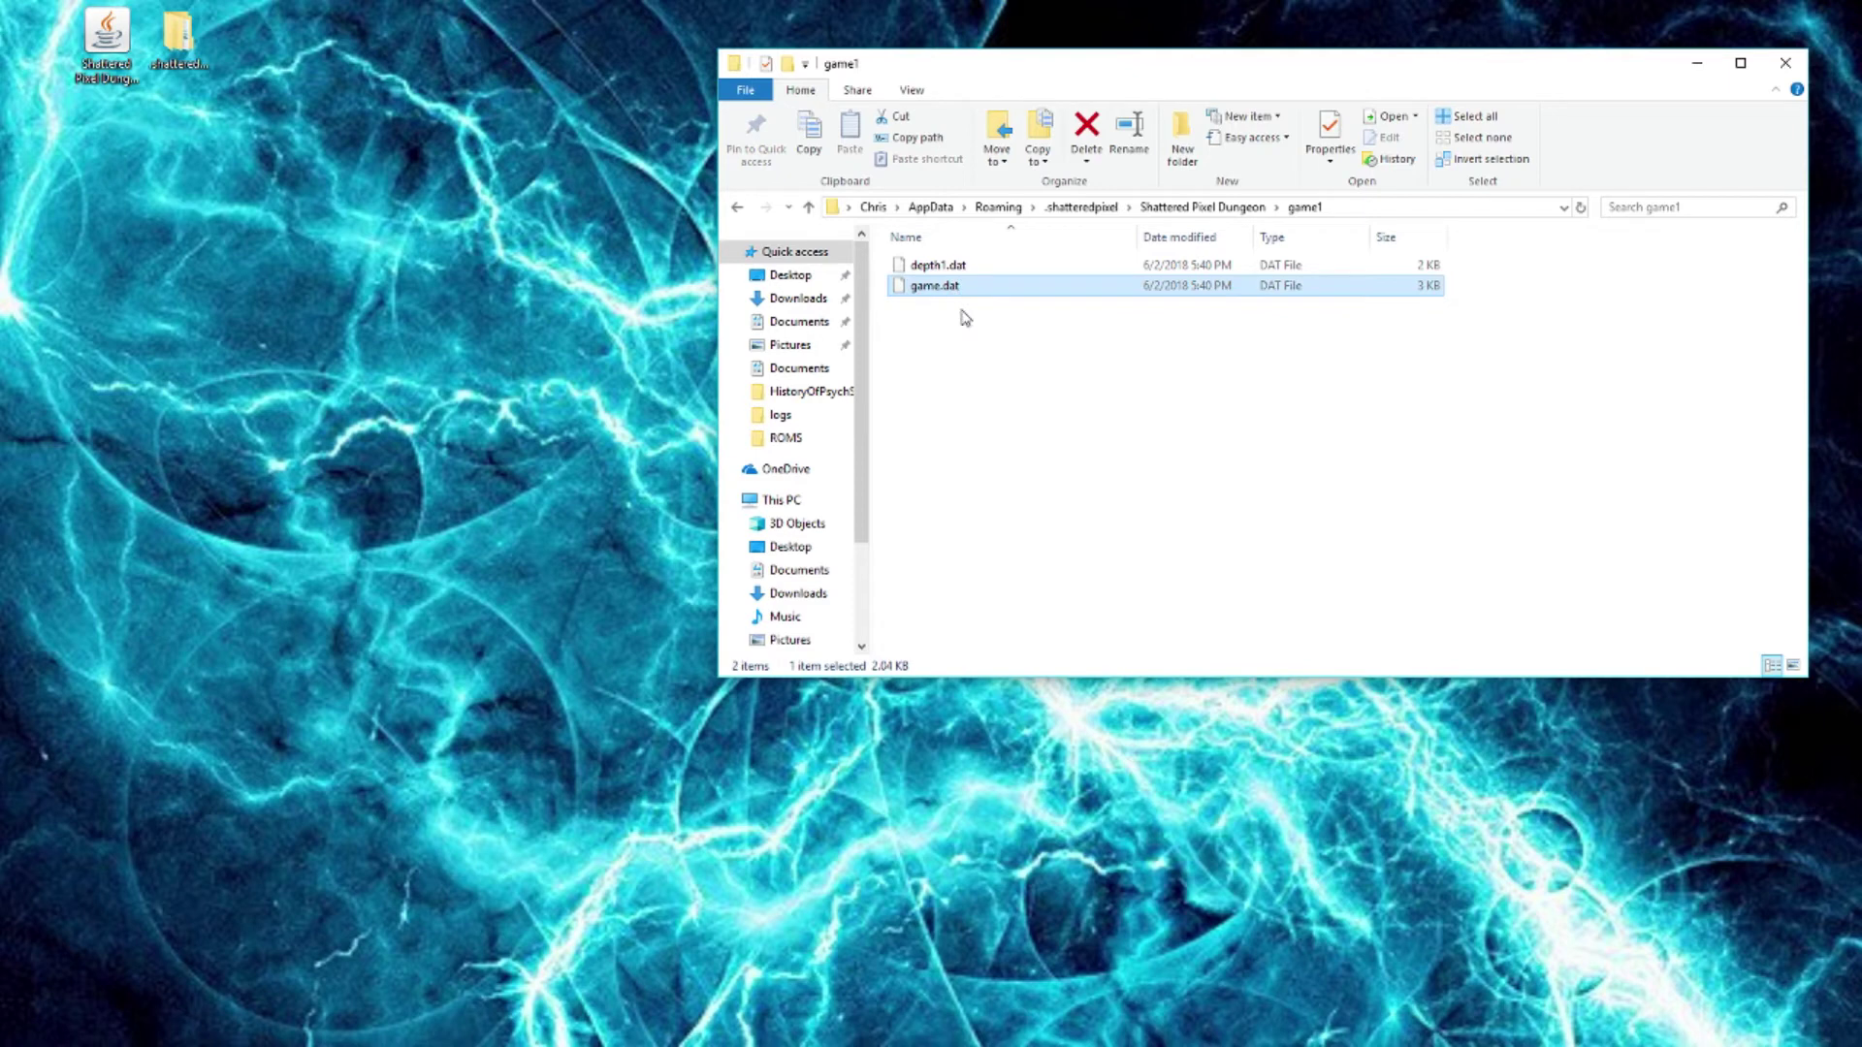
right_click(946, 293)
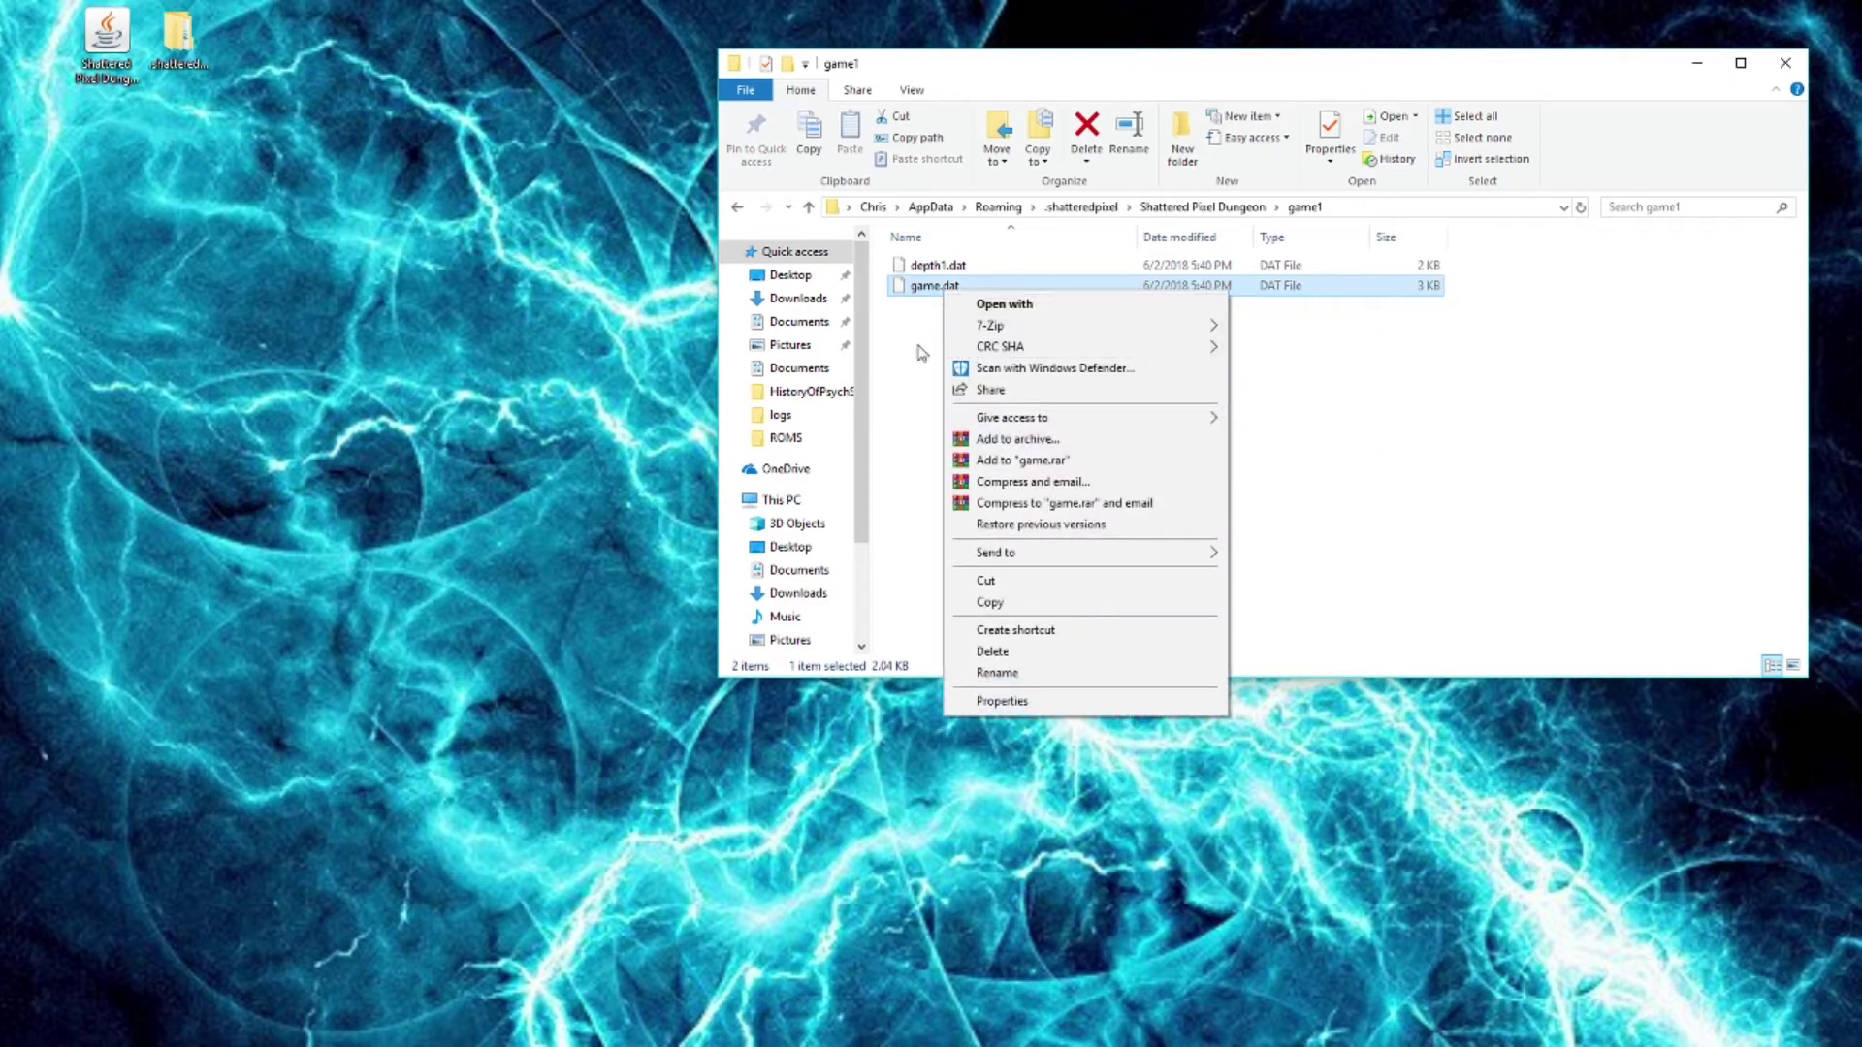
left_click(997, 672)
left_click(970, 292)
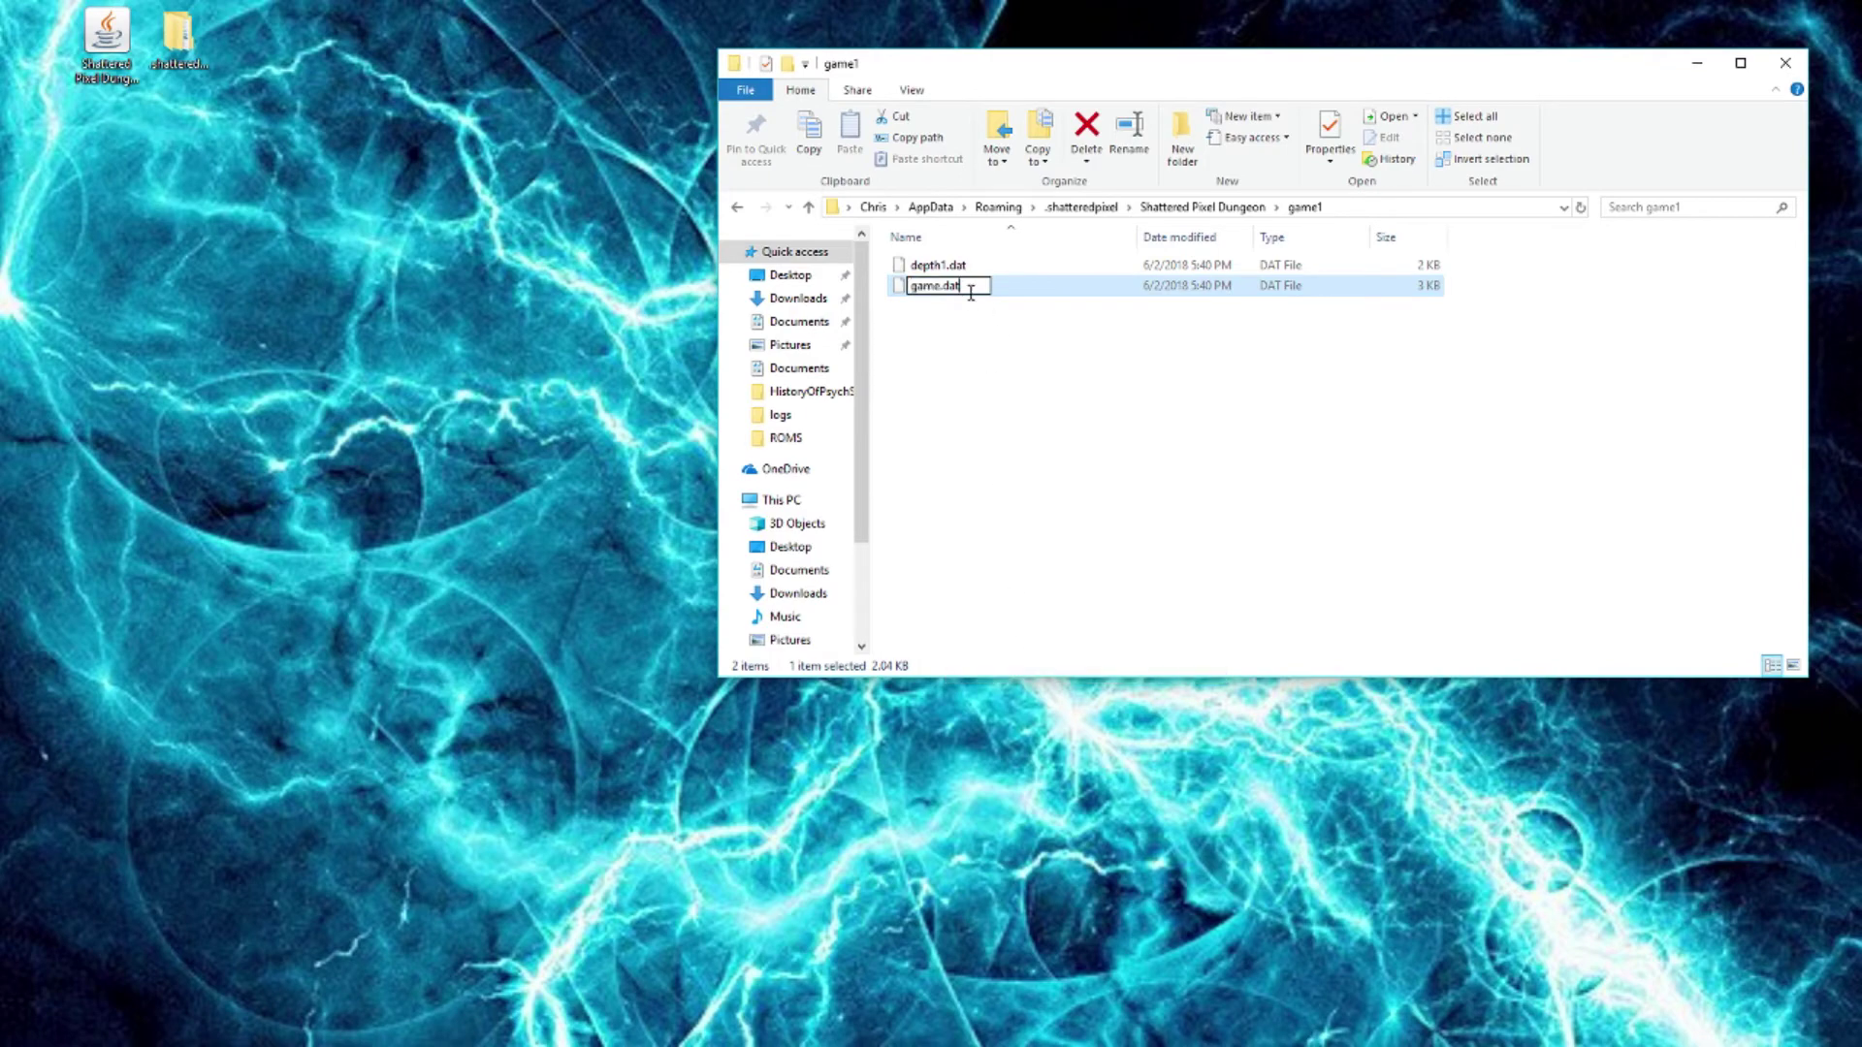
key("BackSpace")
key("BackSpace")
type("zip")
key("Return")
key("Return")
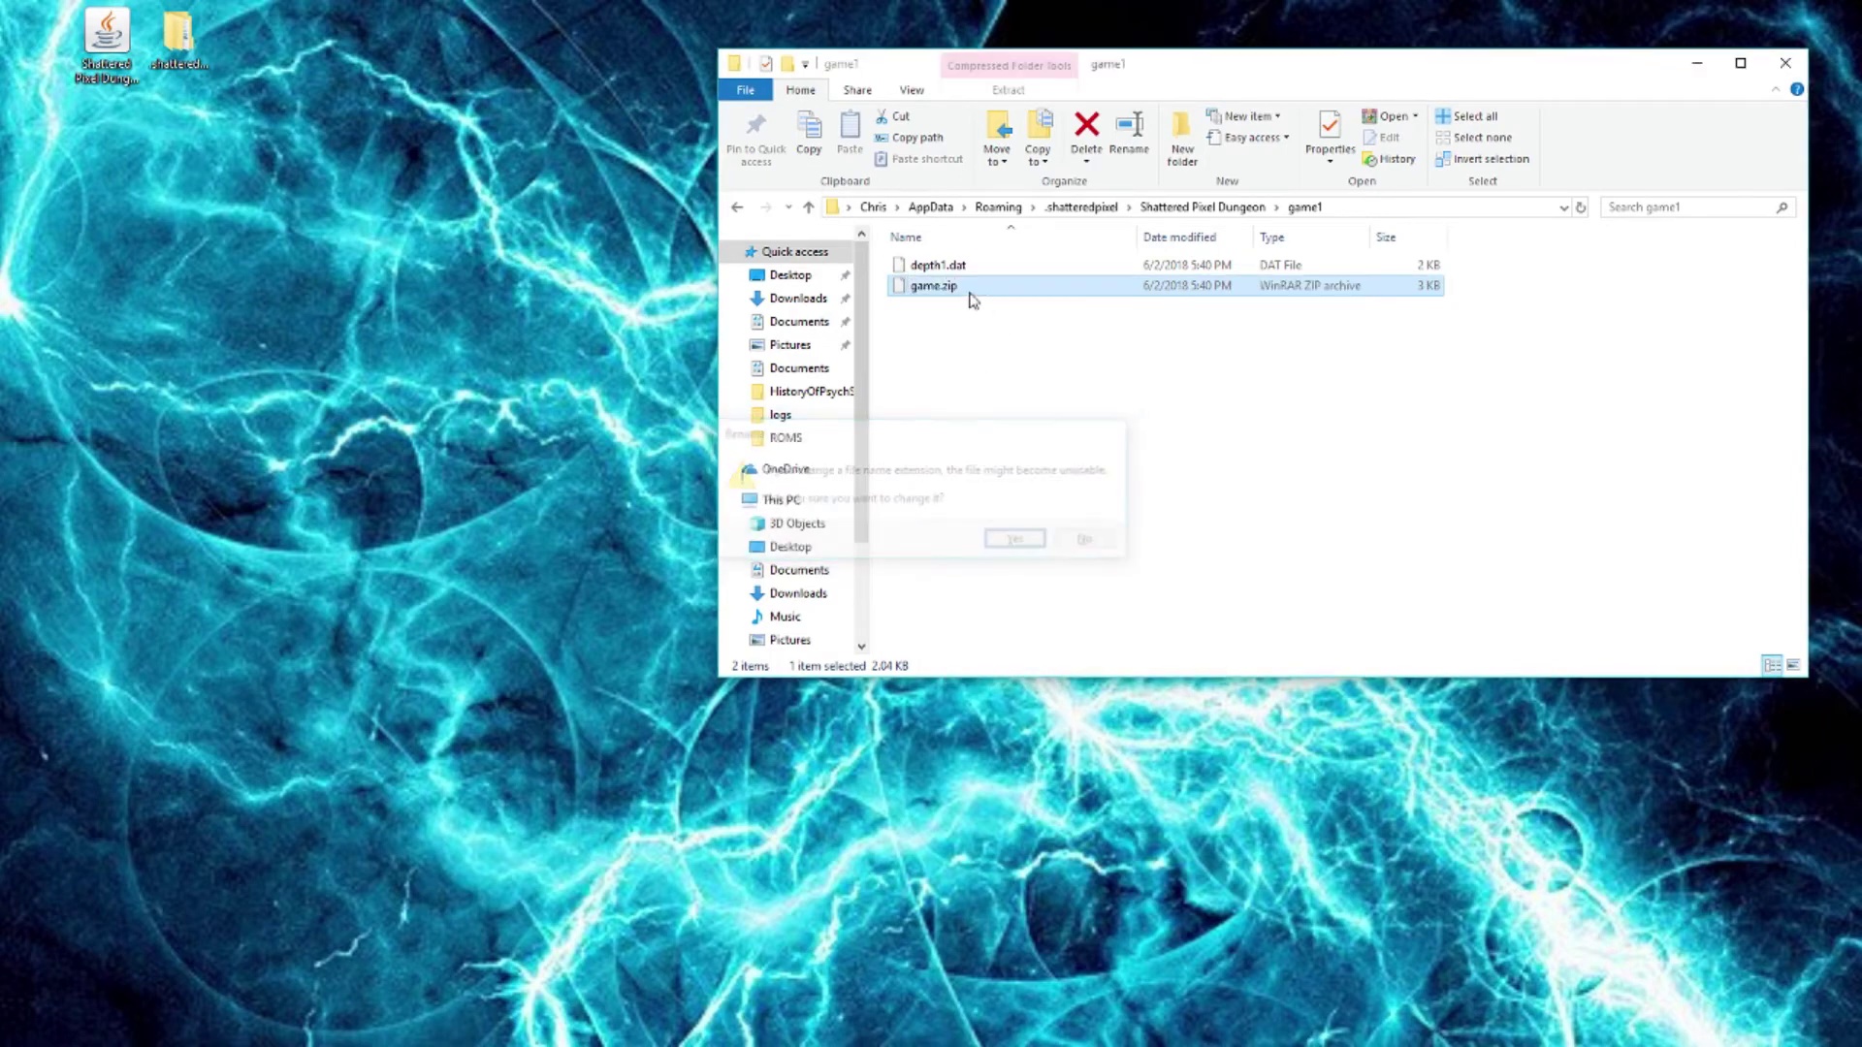
double_click(960, 291)
left_click_drag(320, 598, 1060, 415)
Open the extracted game save file in Notepad.
right_click(958, 291)
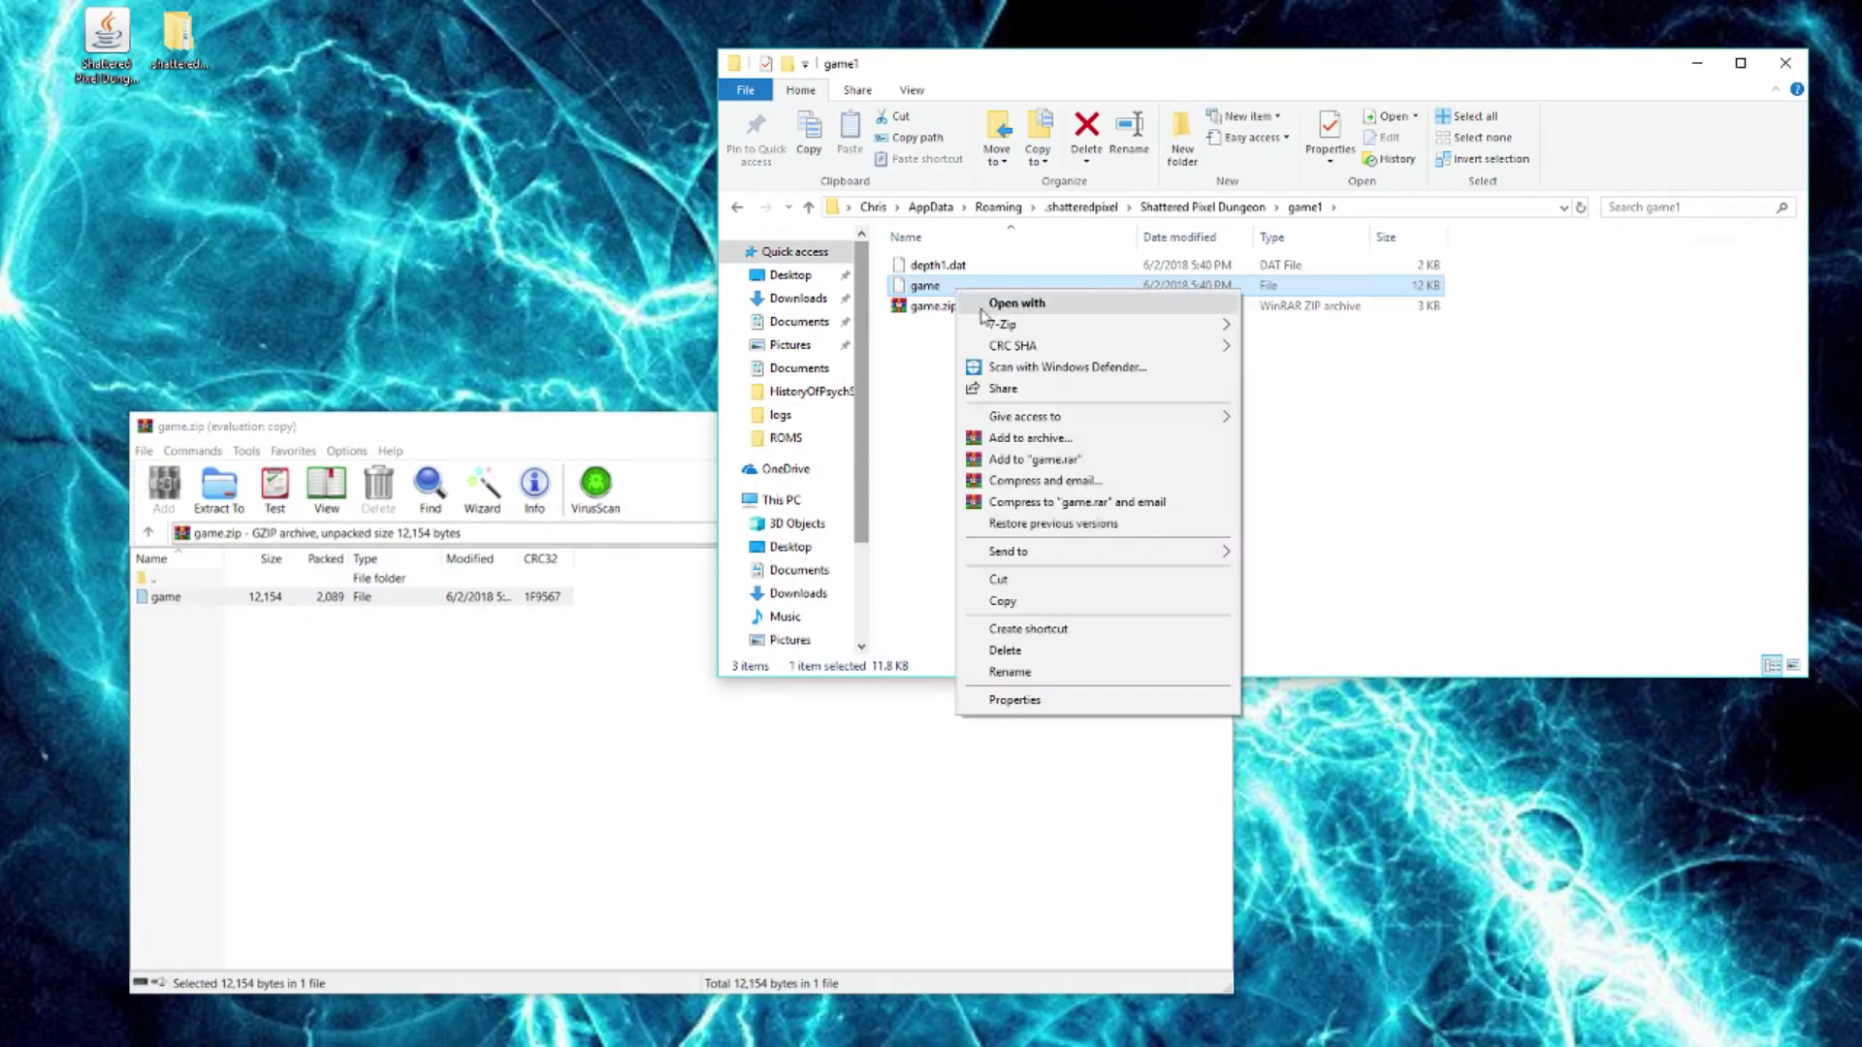
left_click(1014, 338)
left_click(809, 439)
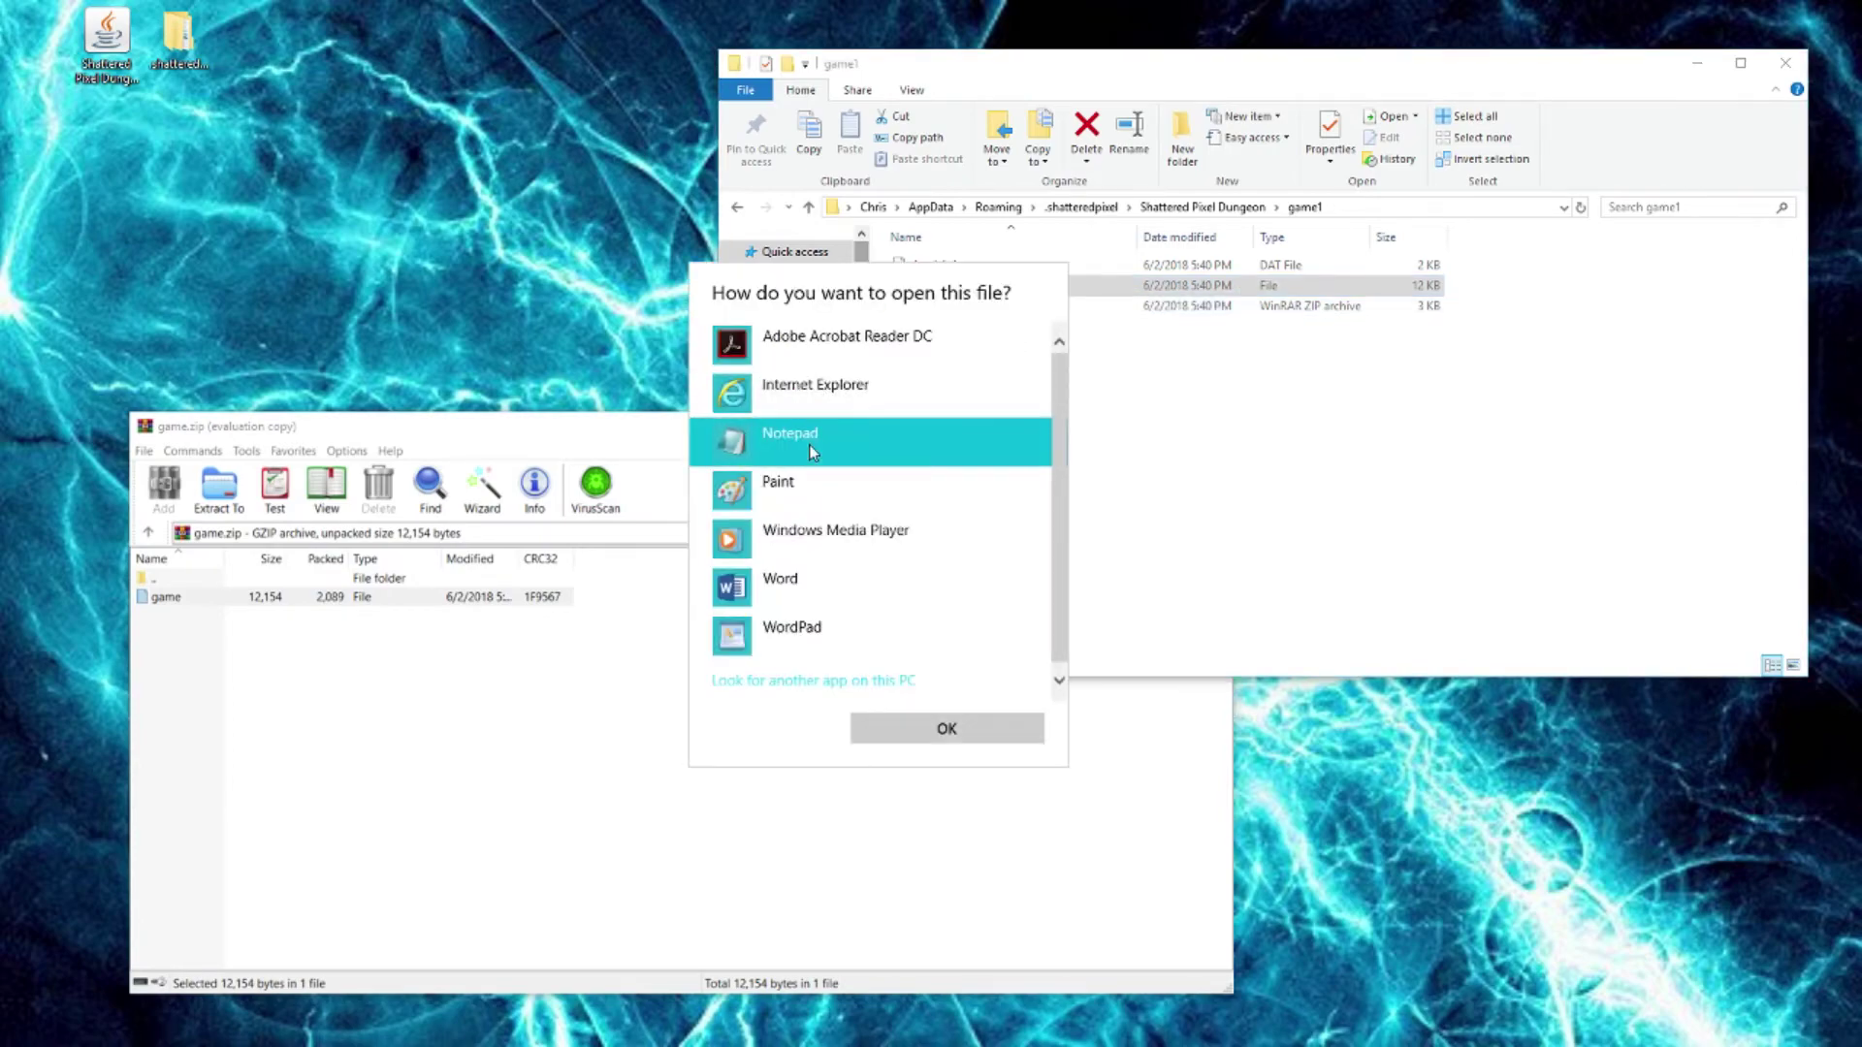
left_click(921, 726)
Delete 'Dagger' from the weapon entry so the class ends at items.weapon.melee.
scroll(757, 216, "down", 20)
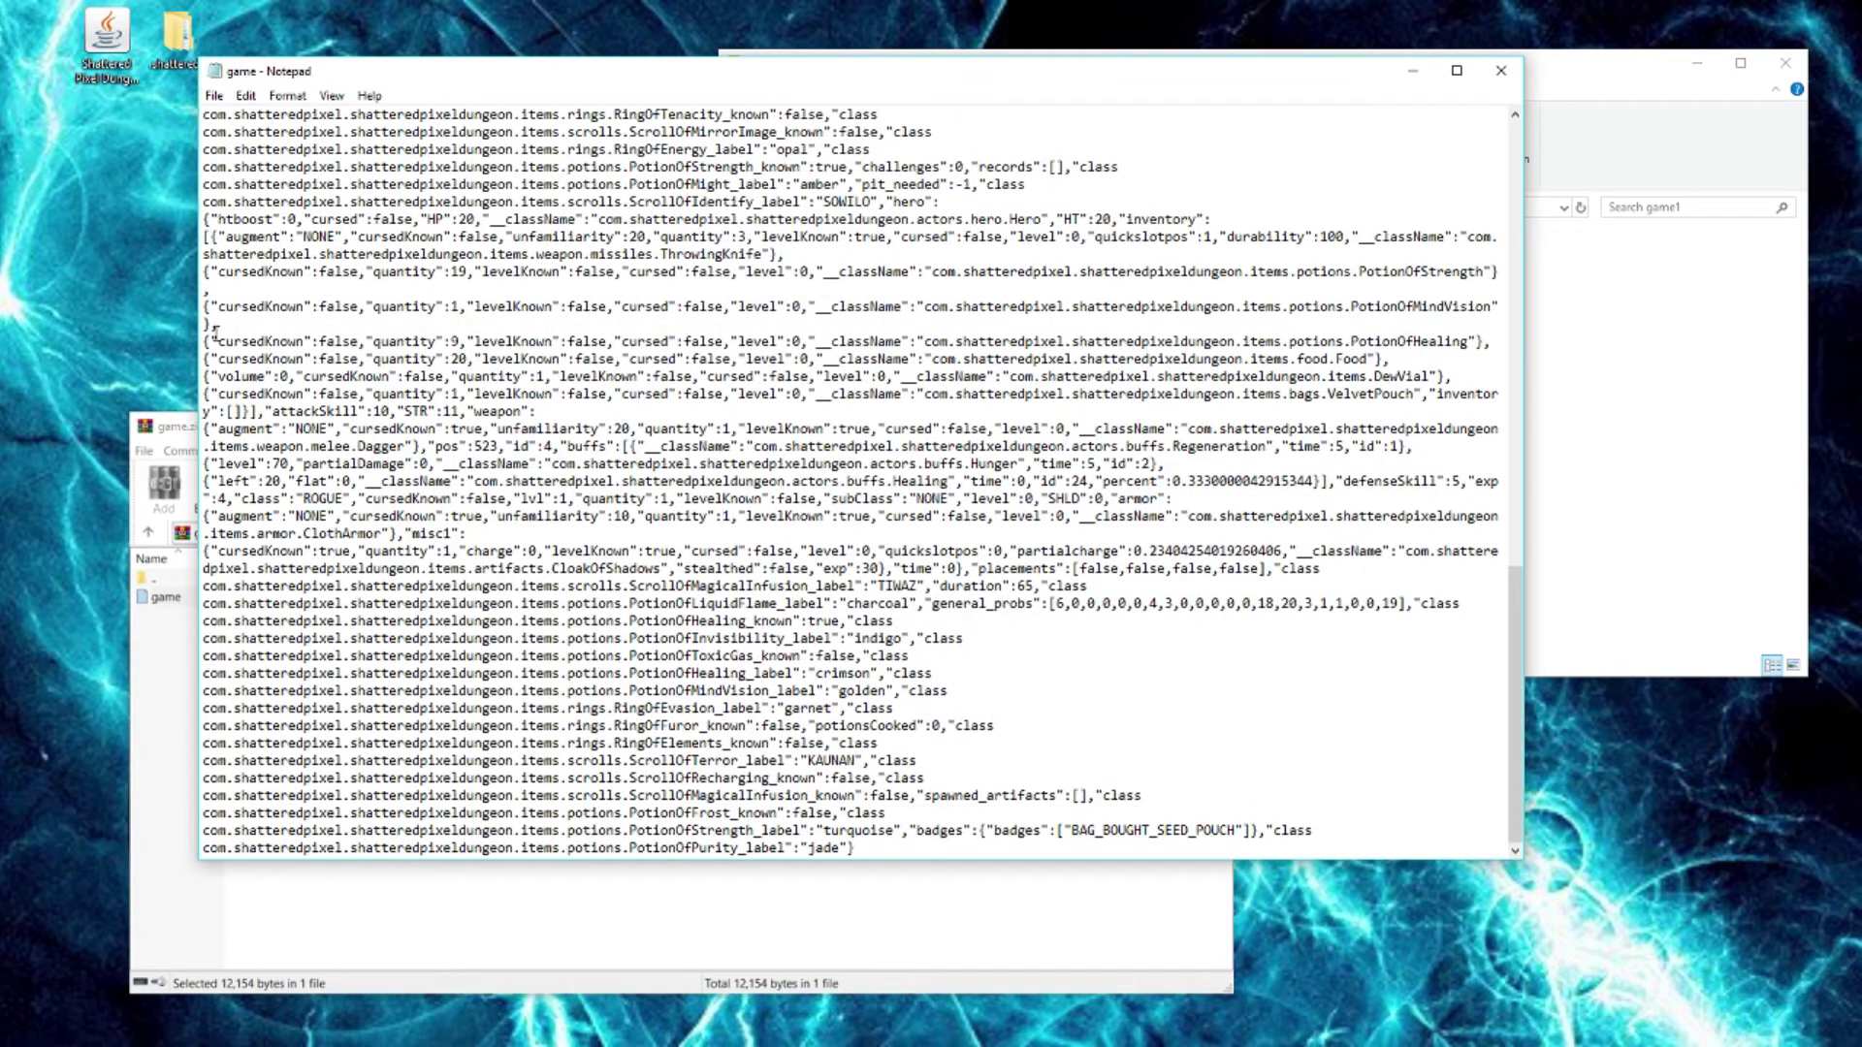
left_click_drag(216, 331, 618, 415)
left_click(680, 415)
left_click_drag(418, 447, 1183, 430)
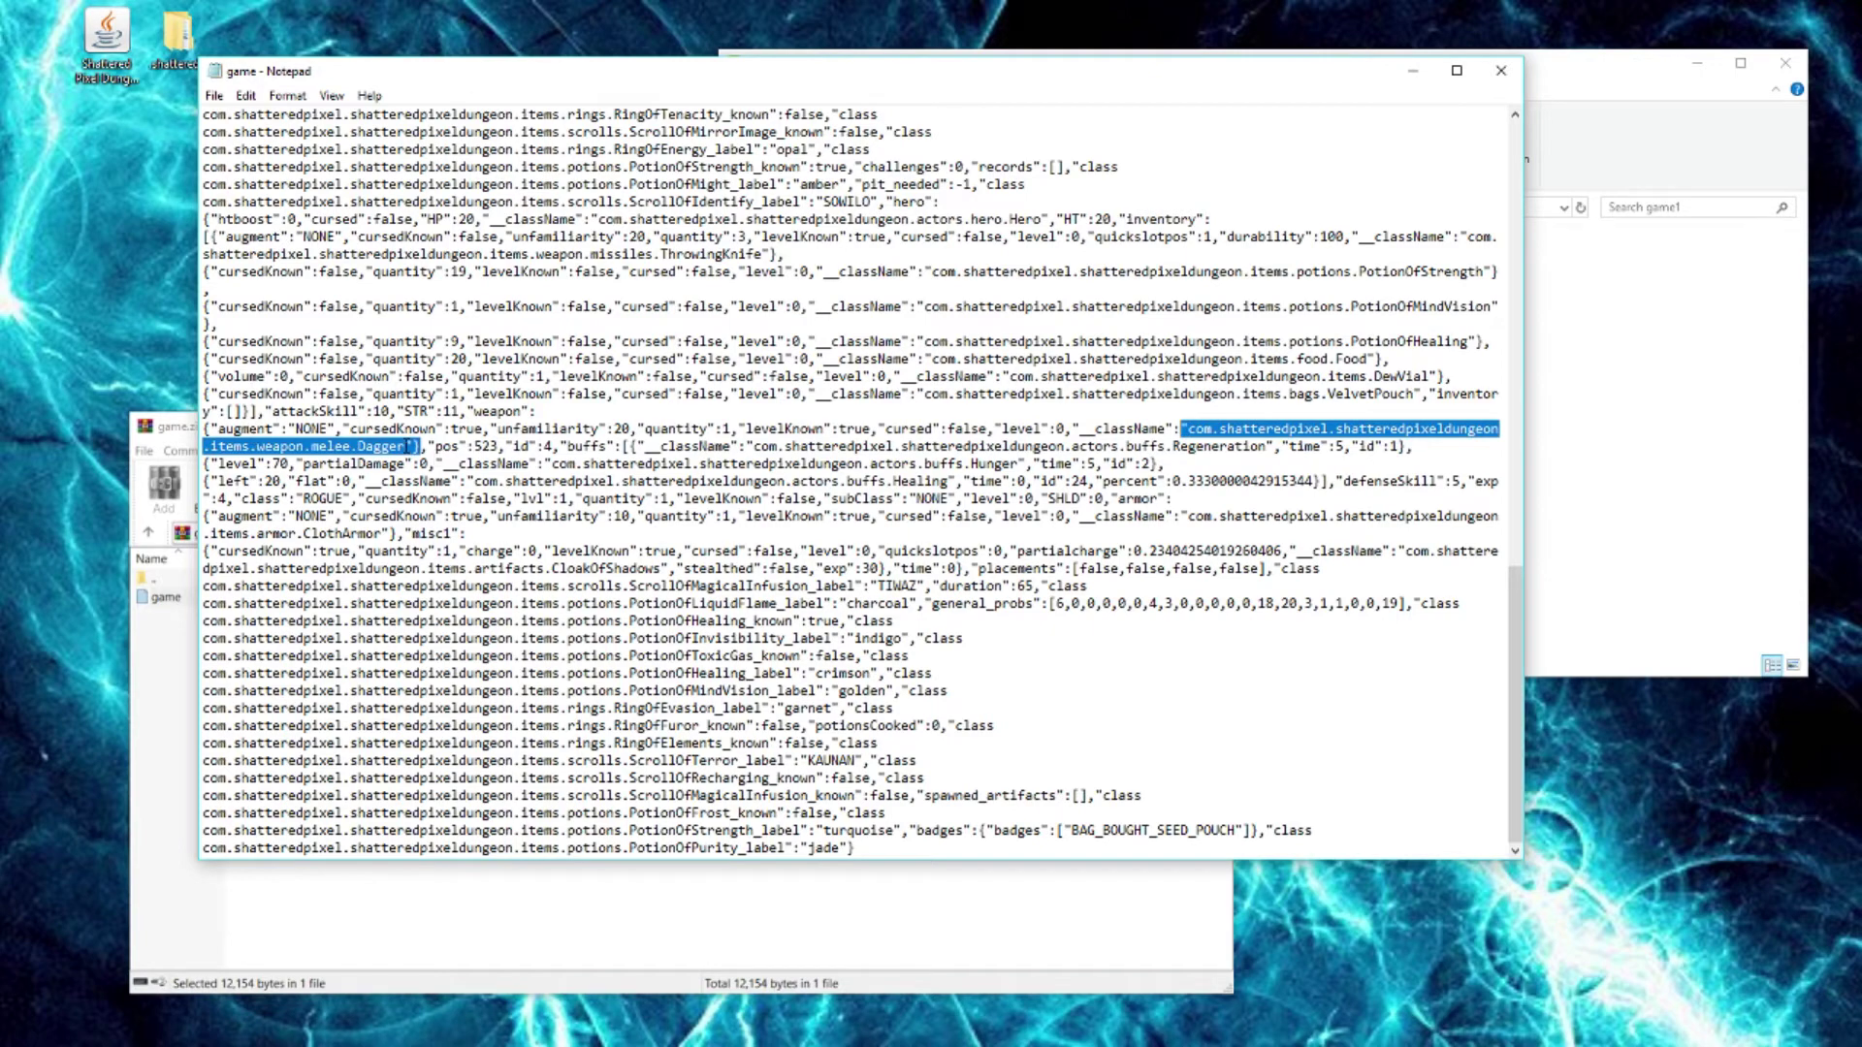
left_click(407, 446)
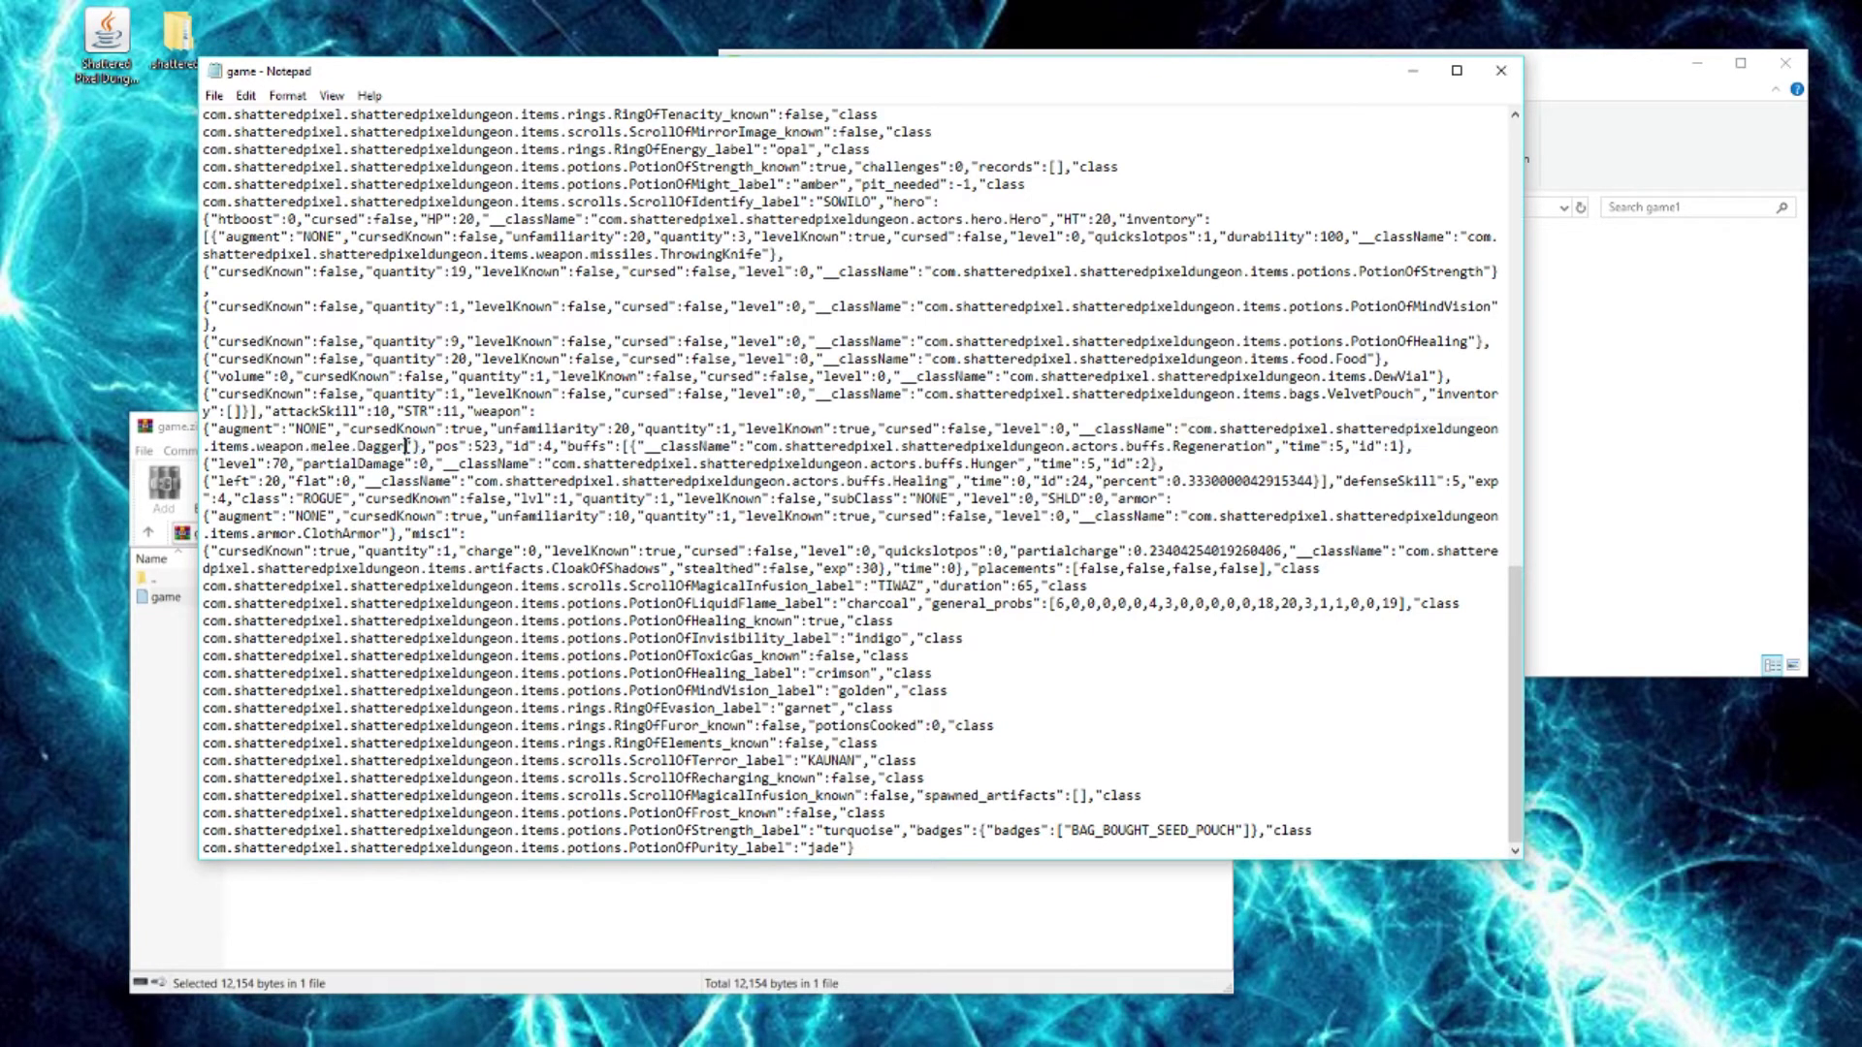
key("BackSpace")
key("BackSpace")
key("BackSpace")
key("BackSpace")
key("BackSpace")
key("BackSpace")
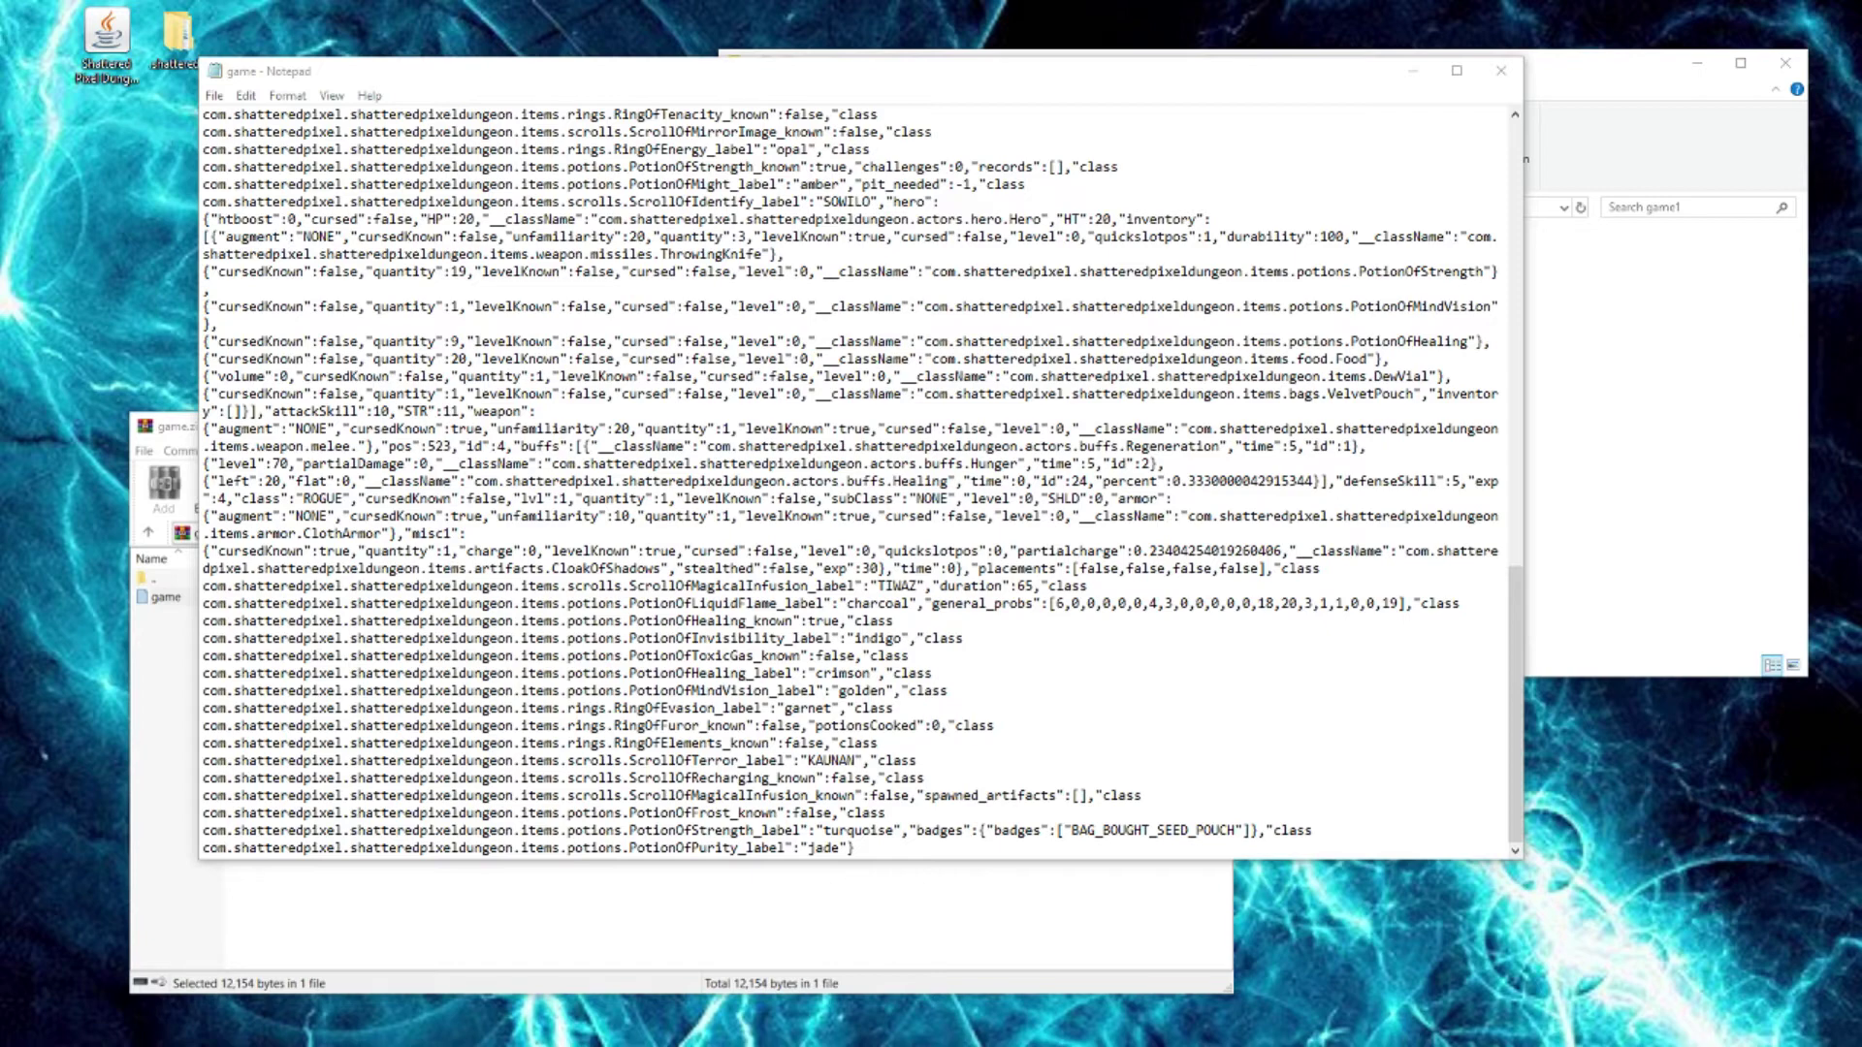
Copy the class name AssassinsBlade from GitHub's items/weapon/melee source file listing.
left_click(529, 475)
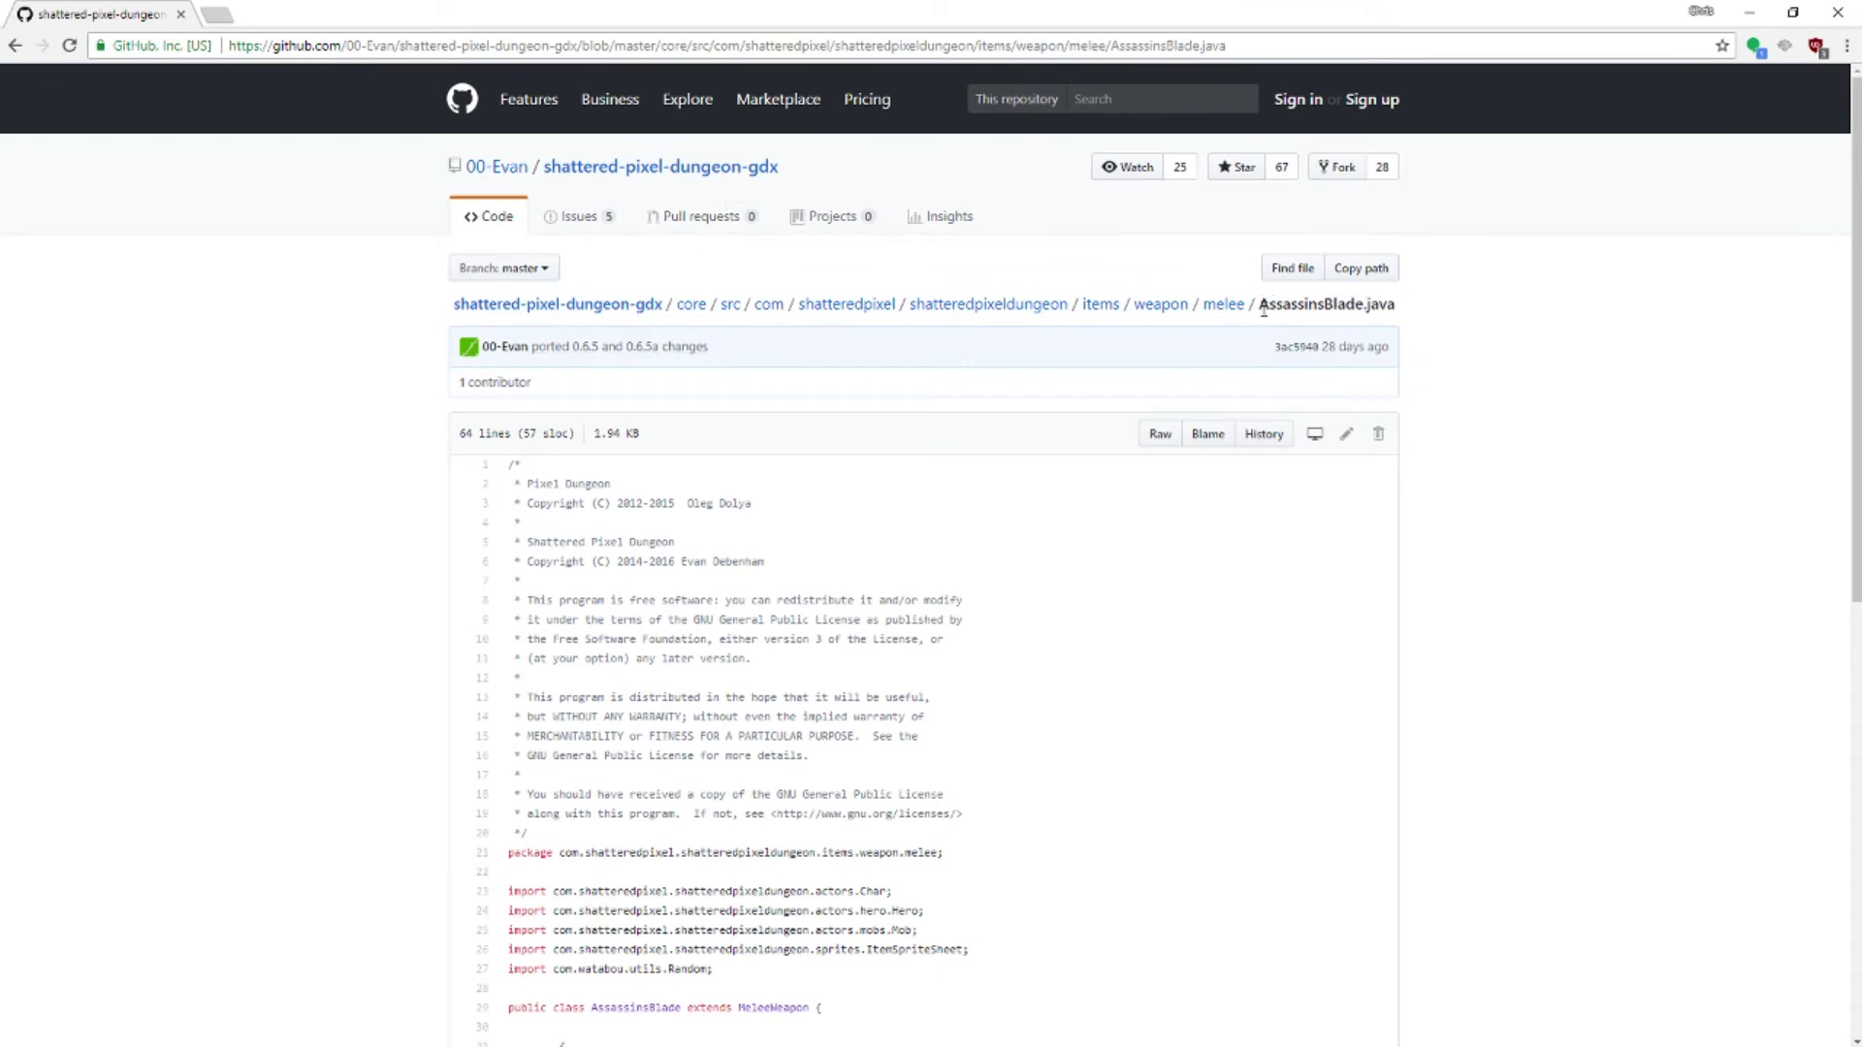
left_click_drag(1260, 307, 1362, 306)
right_click(1331, 302)
left_click(1384, 327)
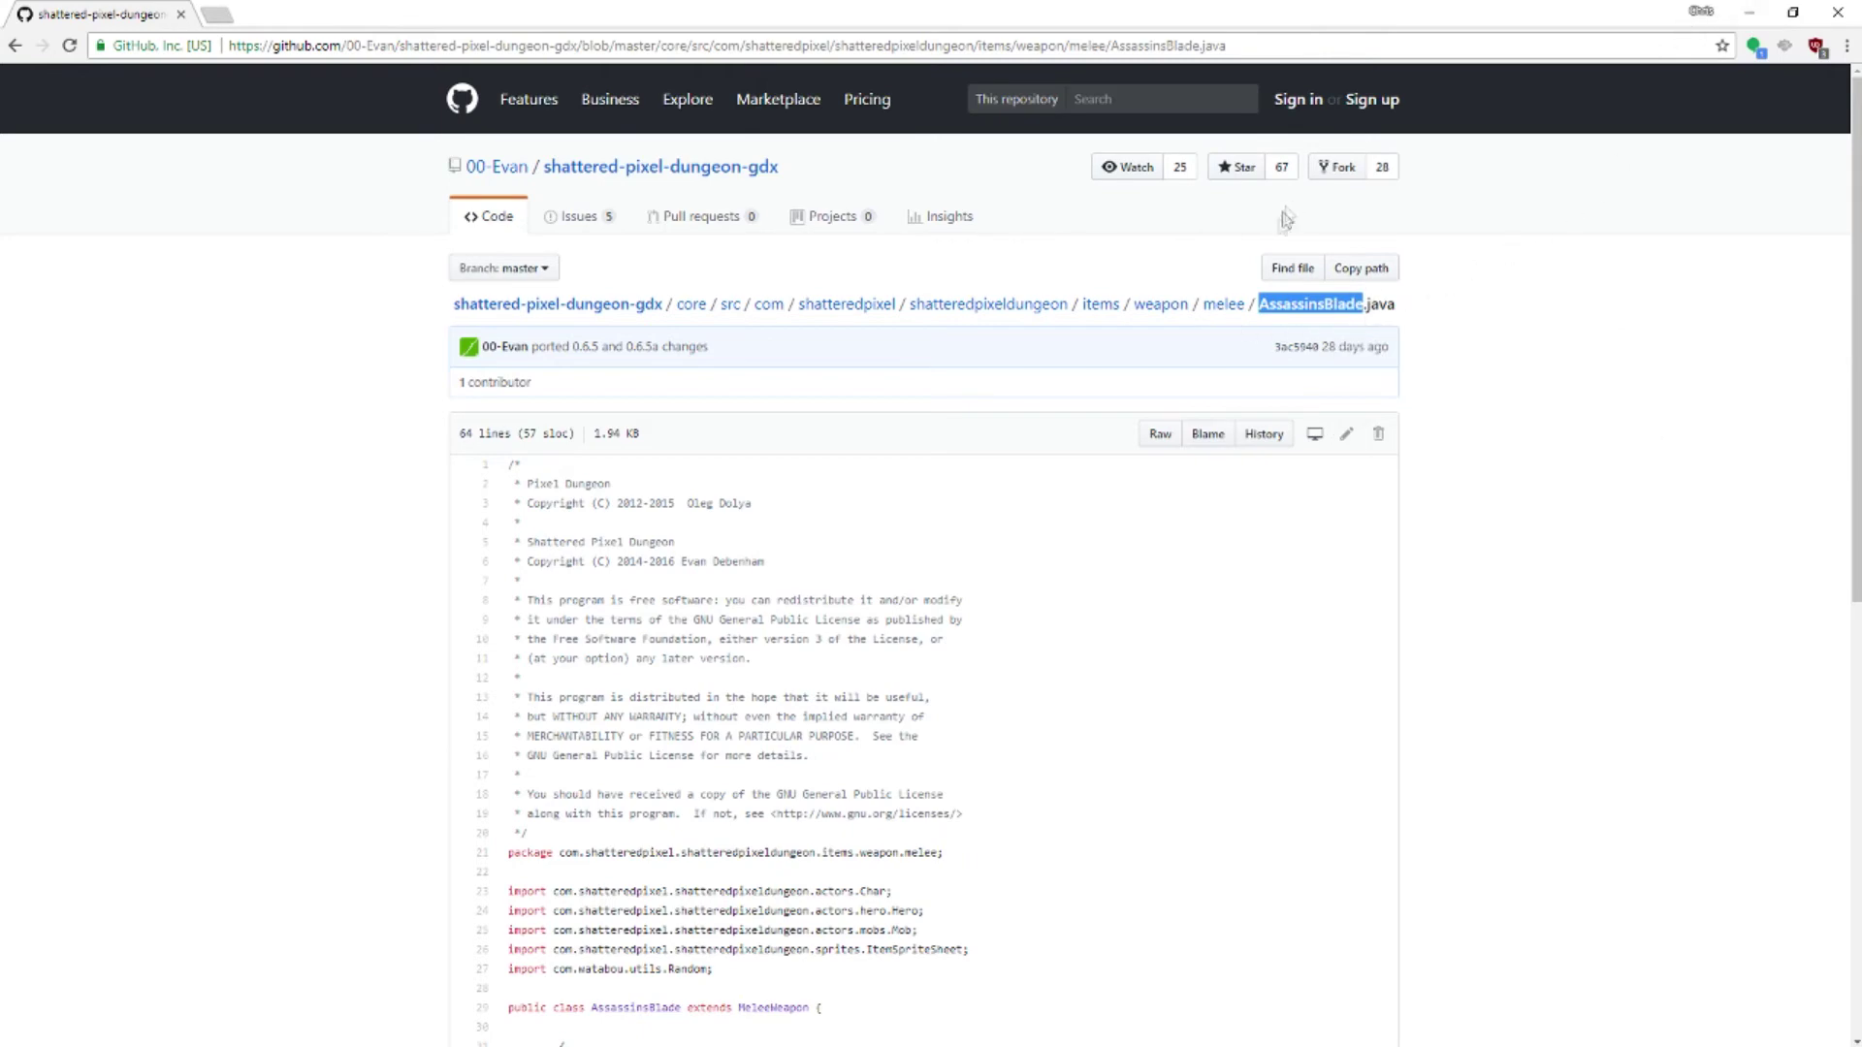
left_click(1223, 305)
scroll(617, 284, "down", 3)
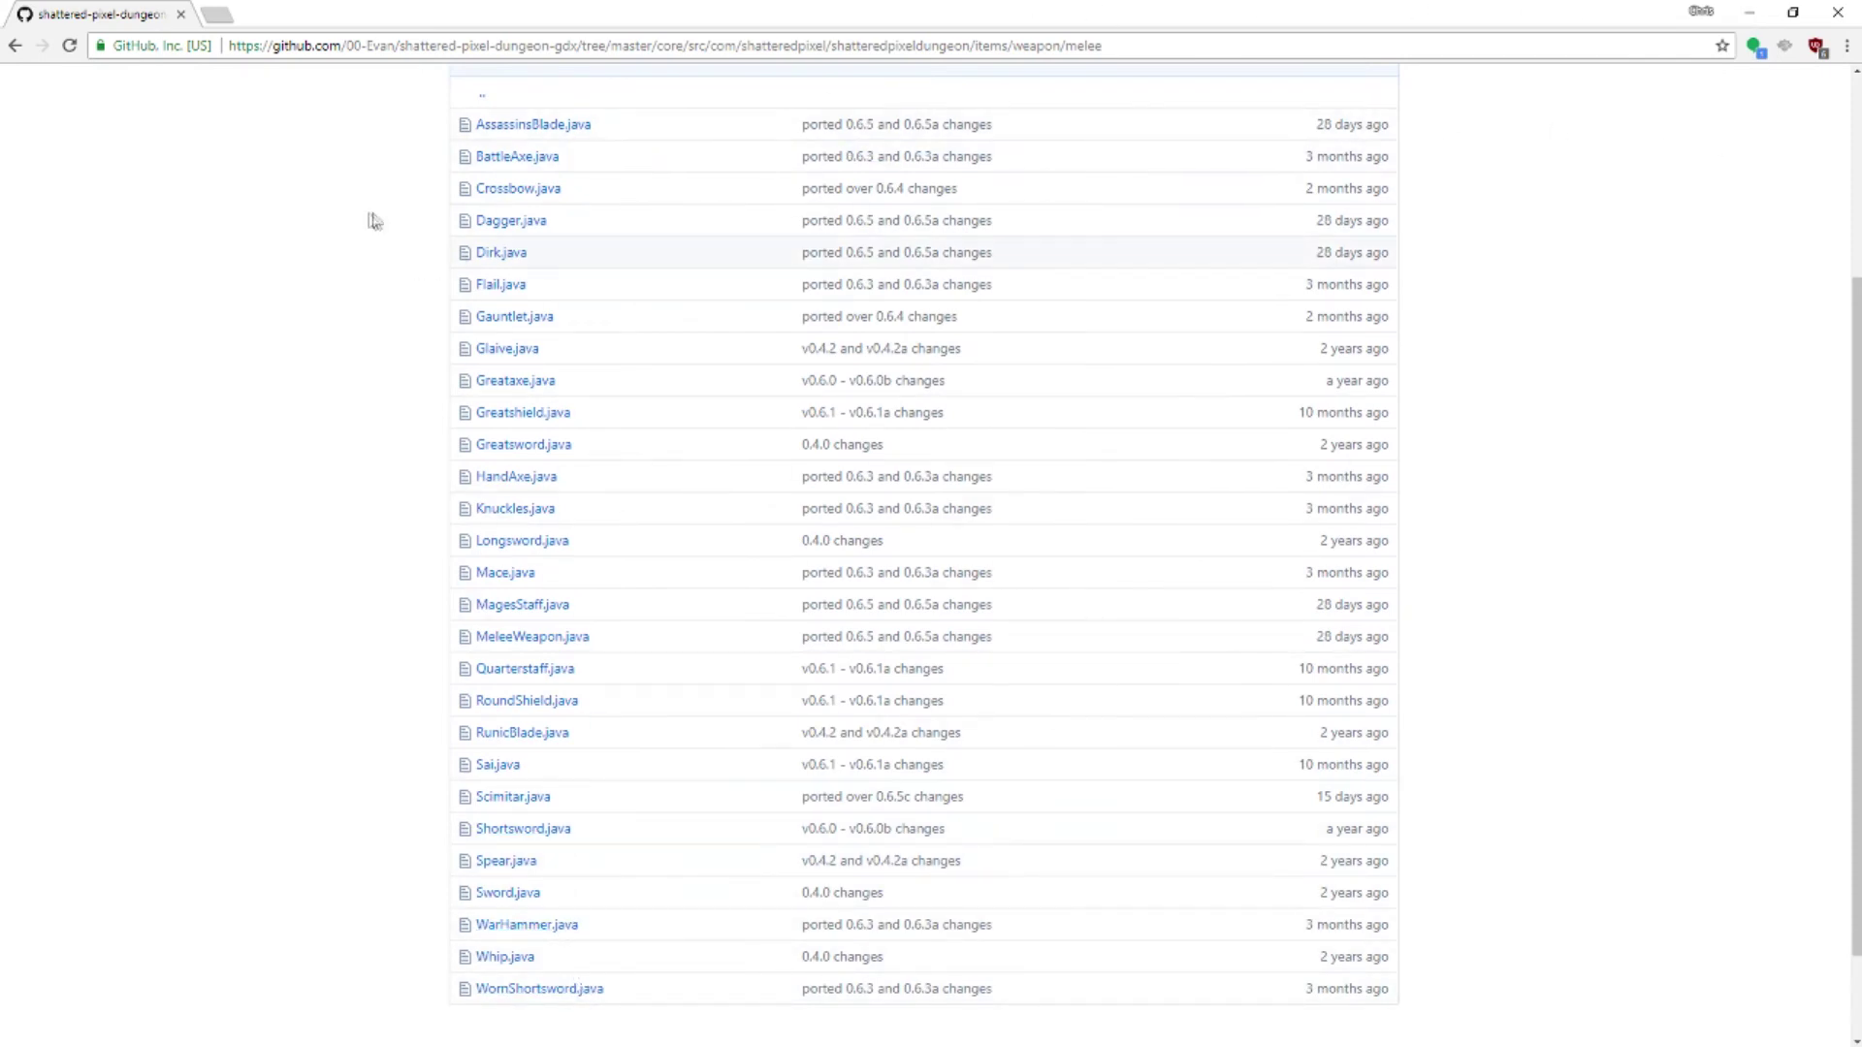
left_click_drag(475, 189, 535, 191)
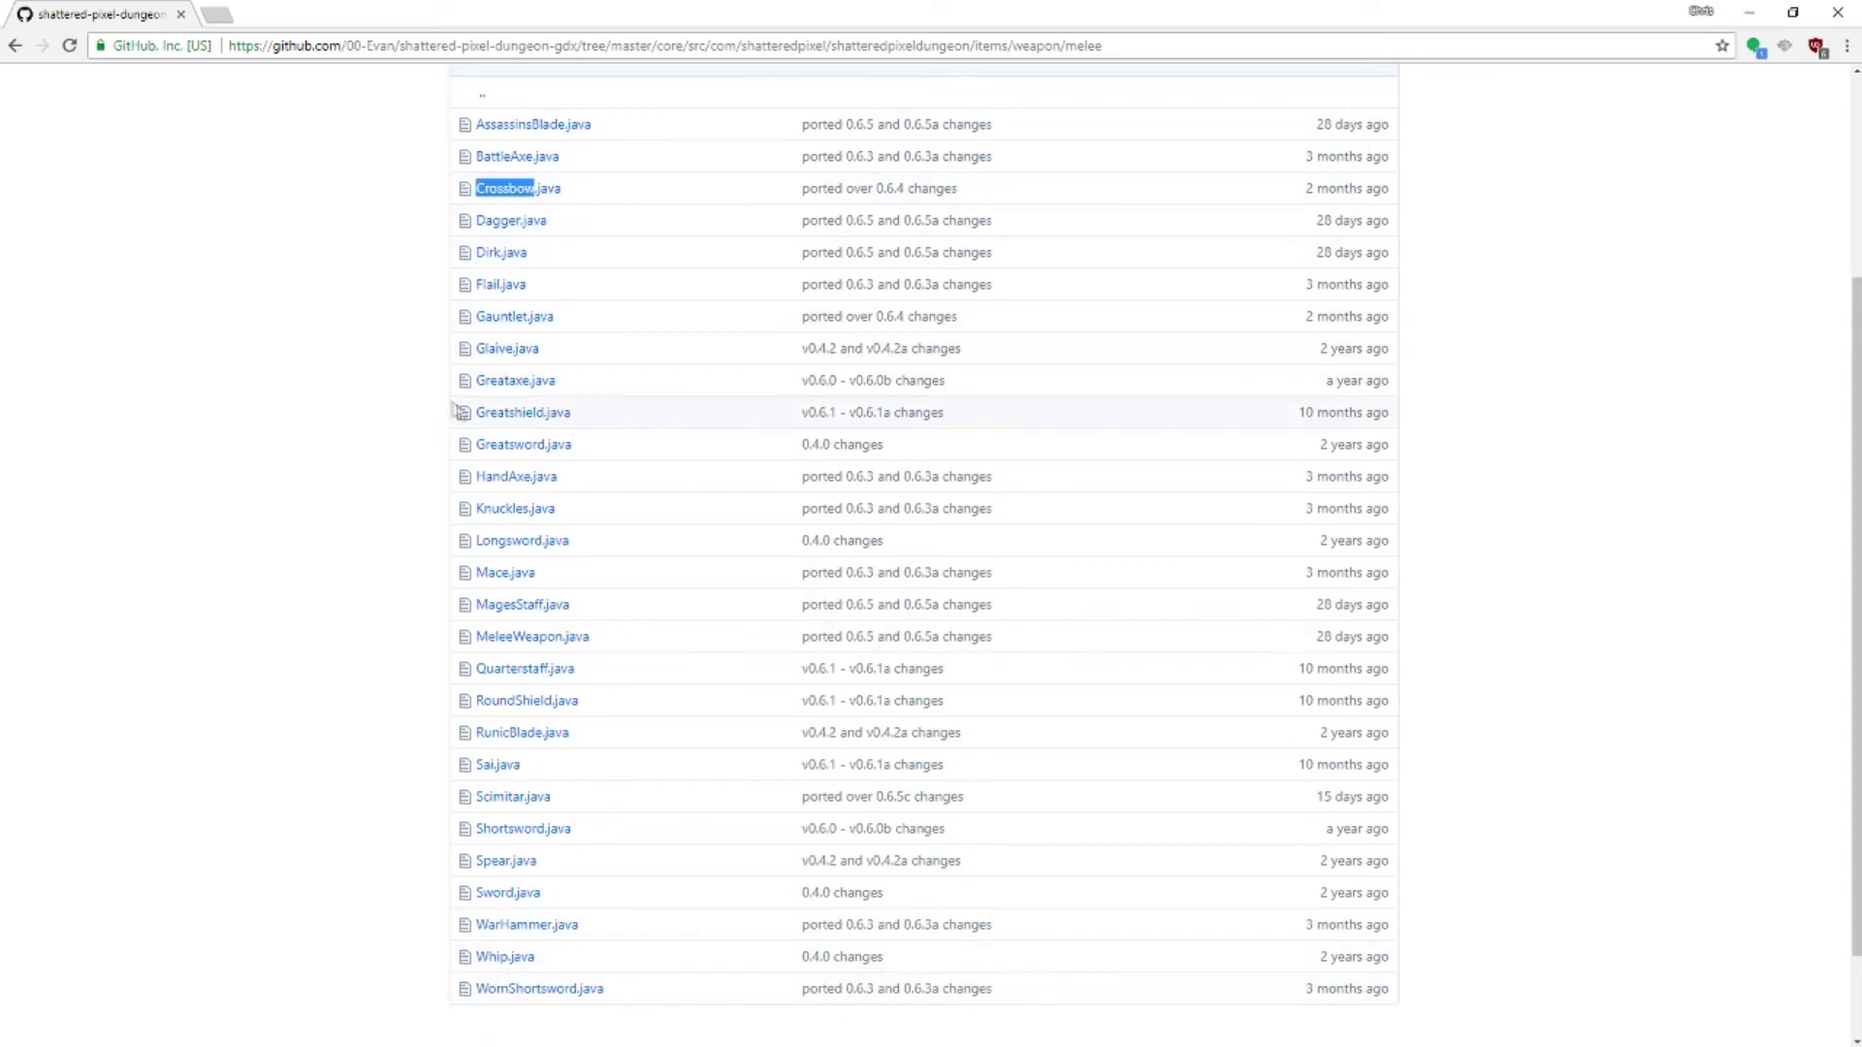
left_click_drag(476, 126, 567, 141)
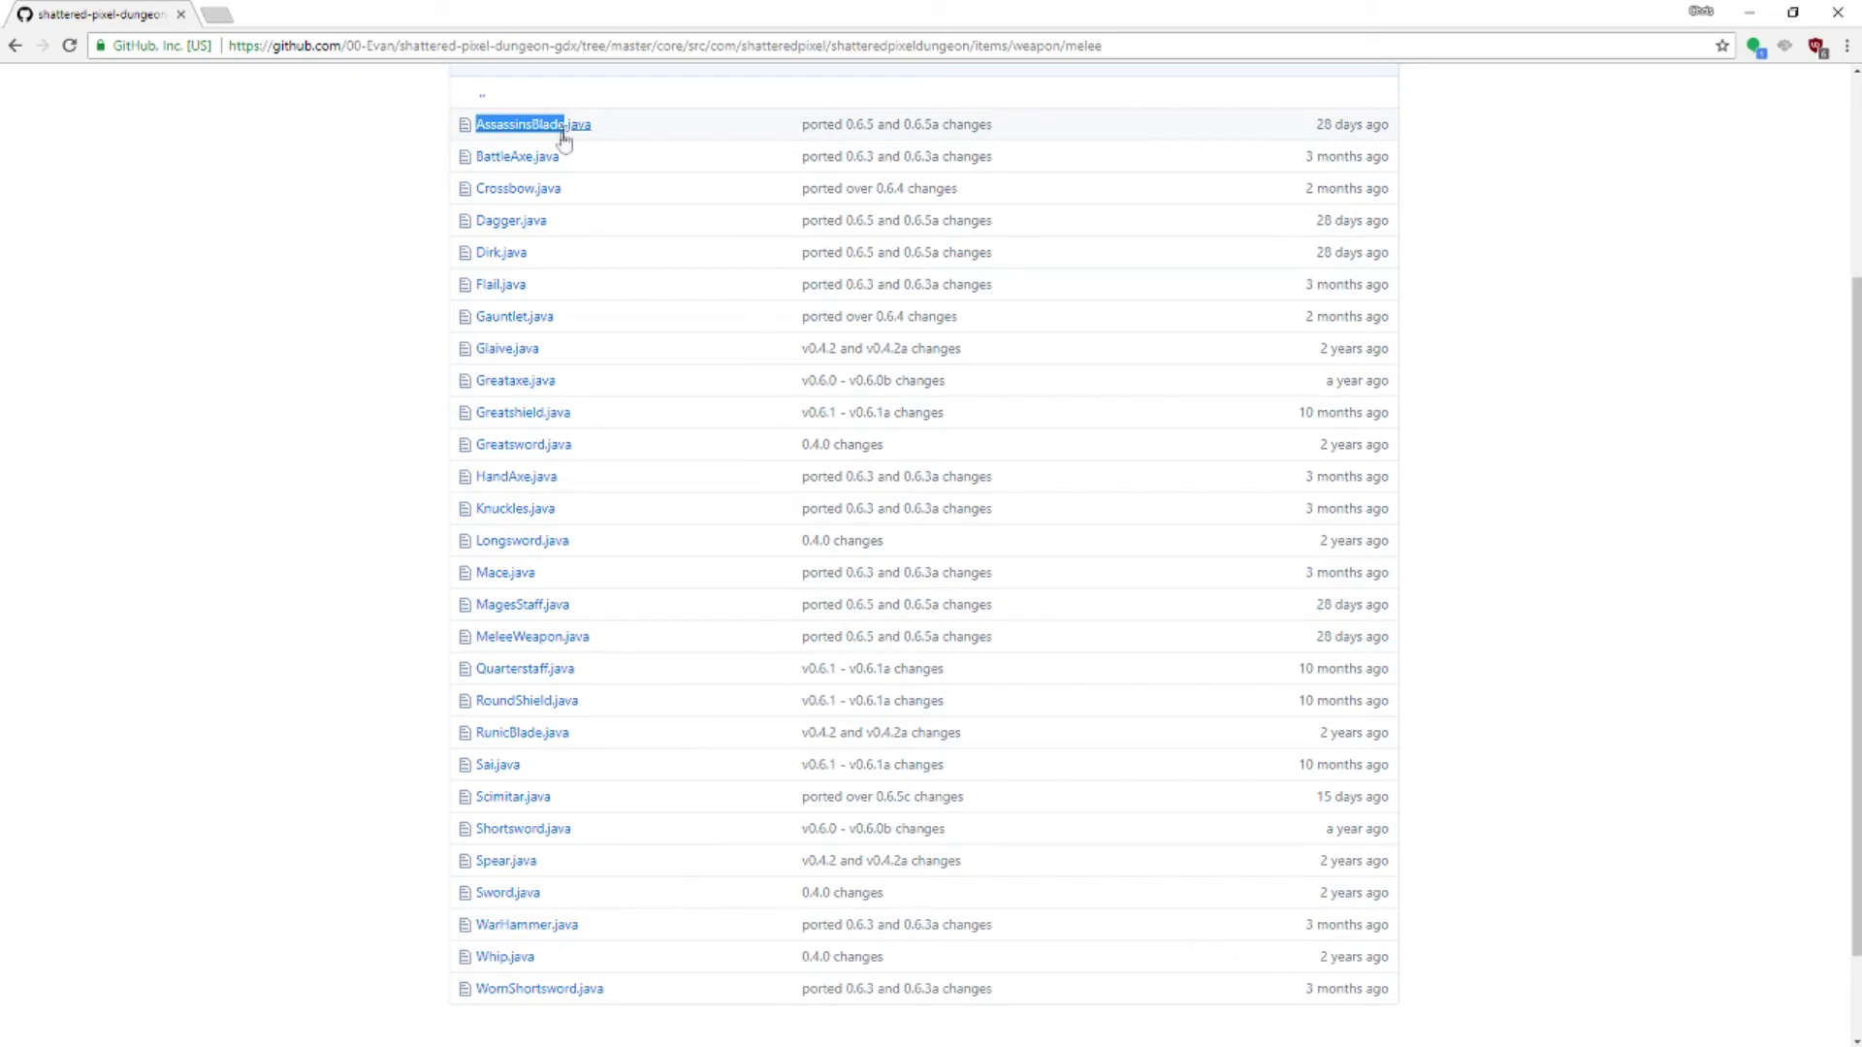
right_click(564, 140)
left_click(601, 264)
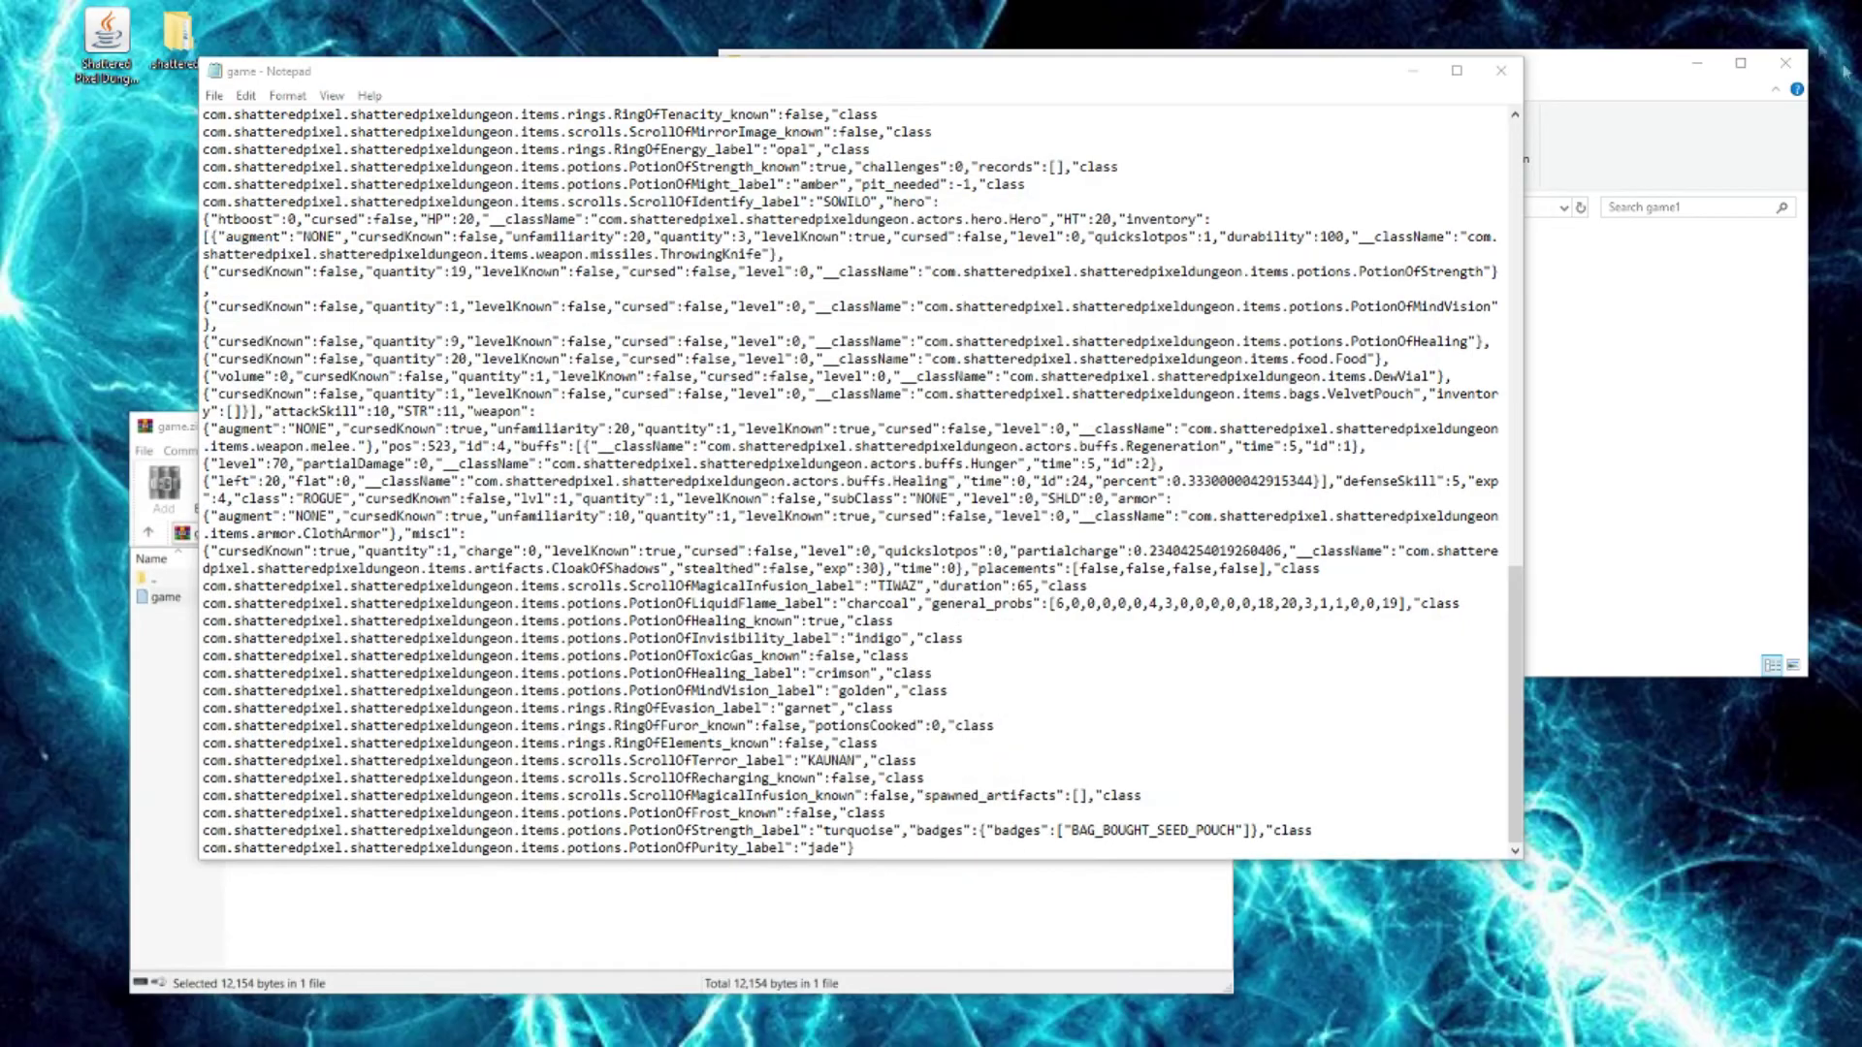
Paste AssassinsBlade after items.weapon.melee. in the weapon entry, save, and close Notepad.
left_click(1637, 345)
left_click(572, 655)
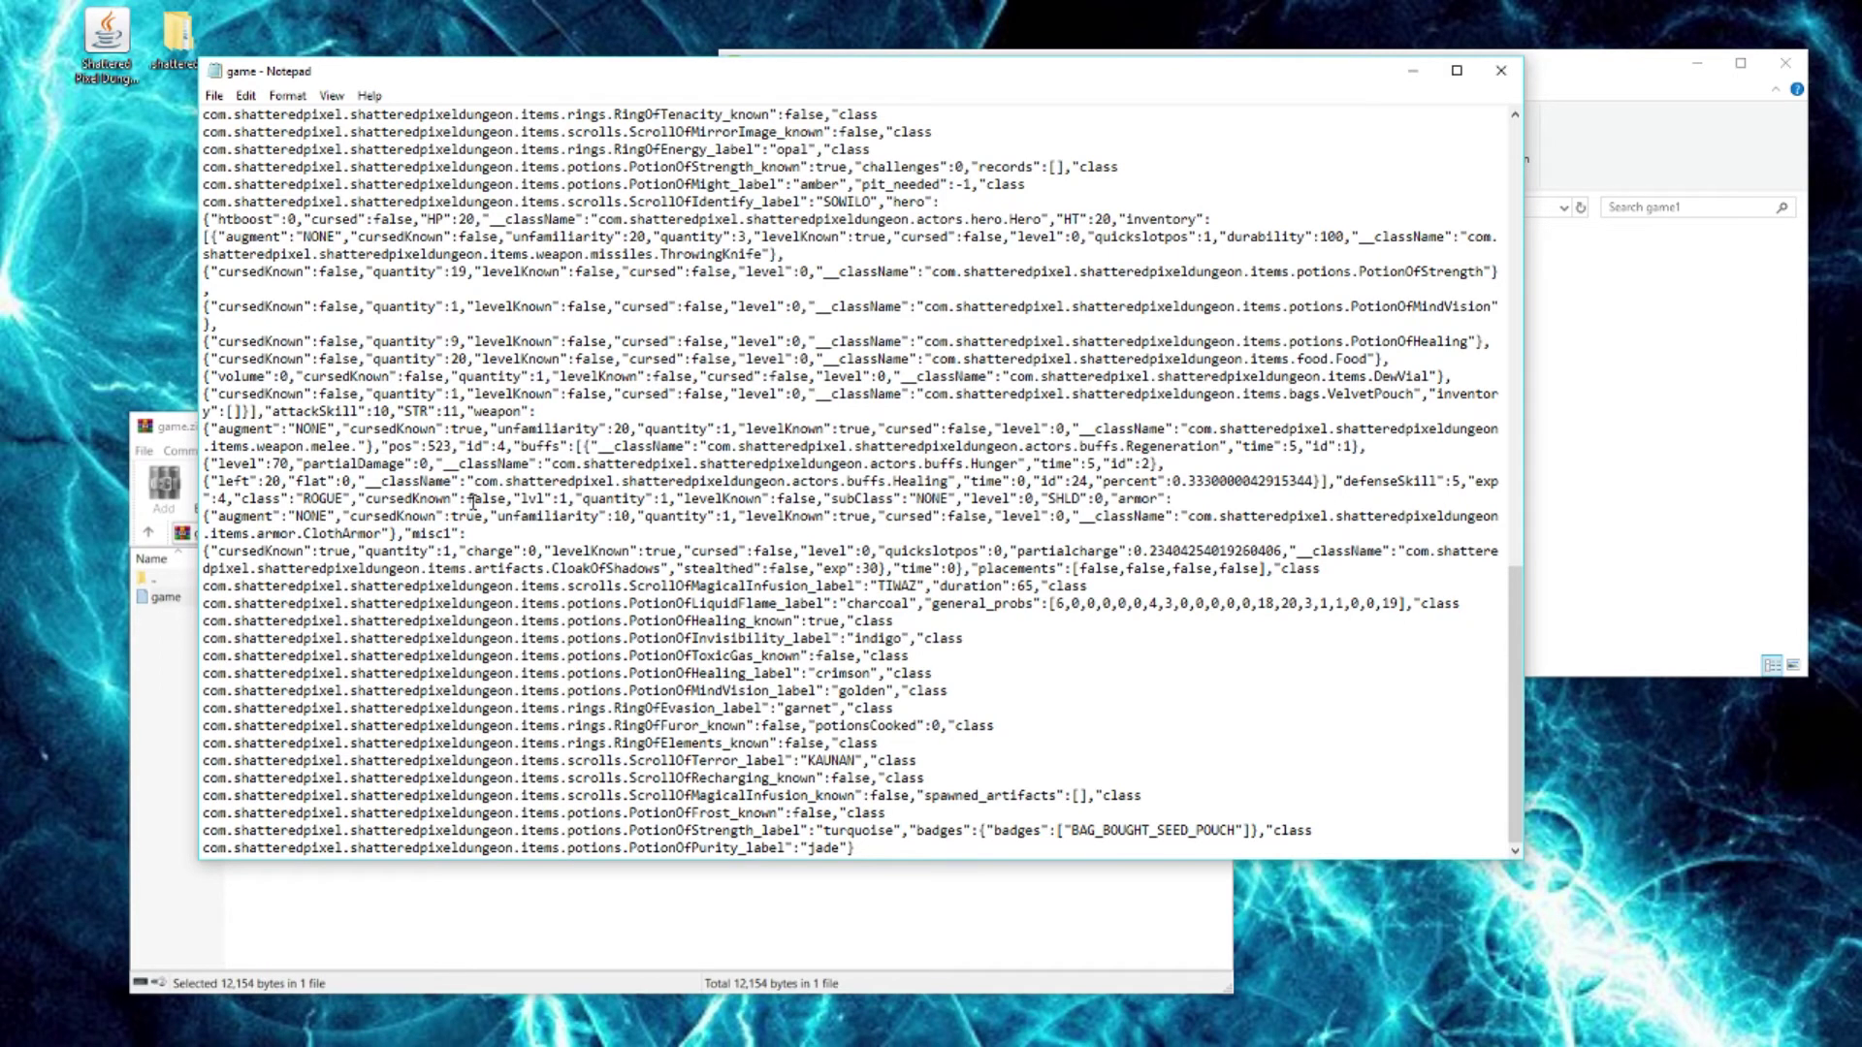
key("ctrl+v")
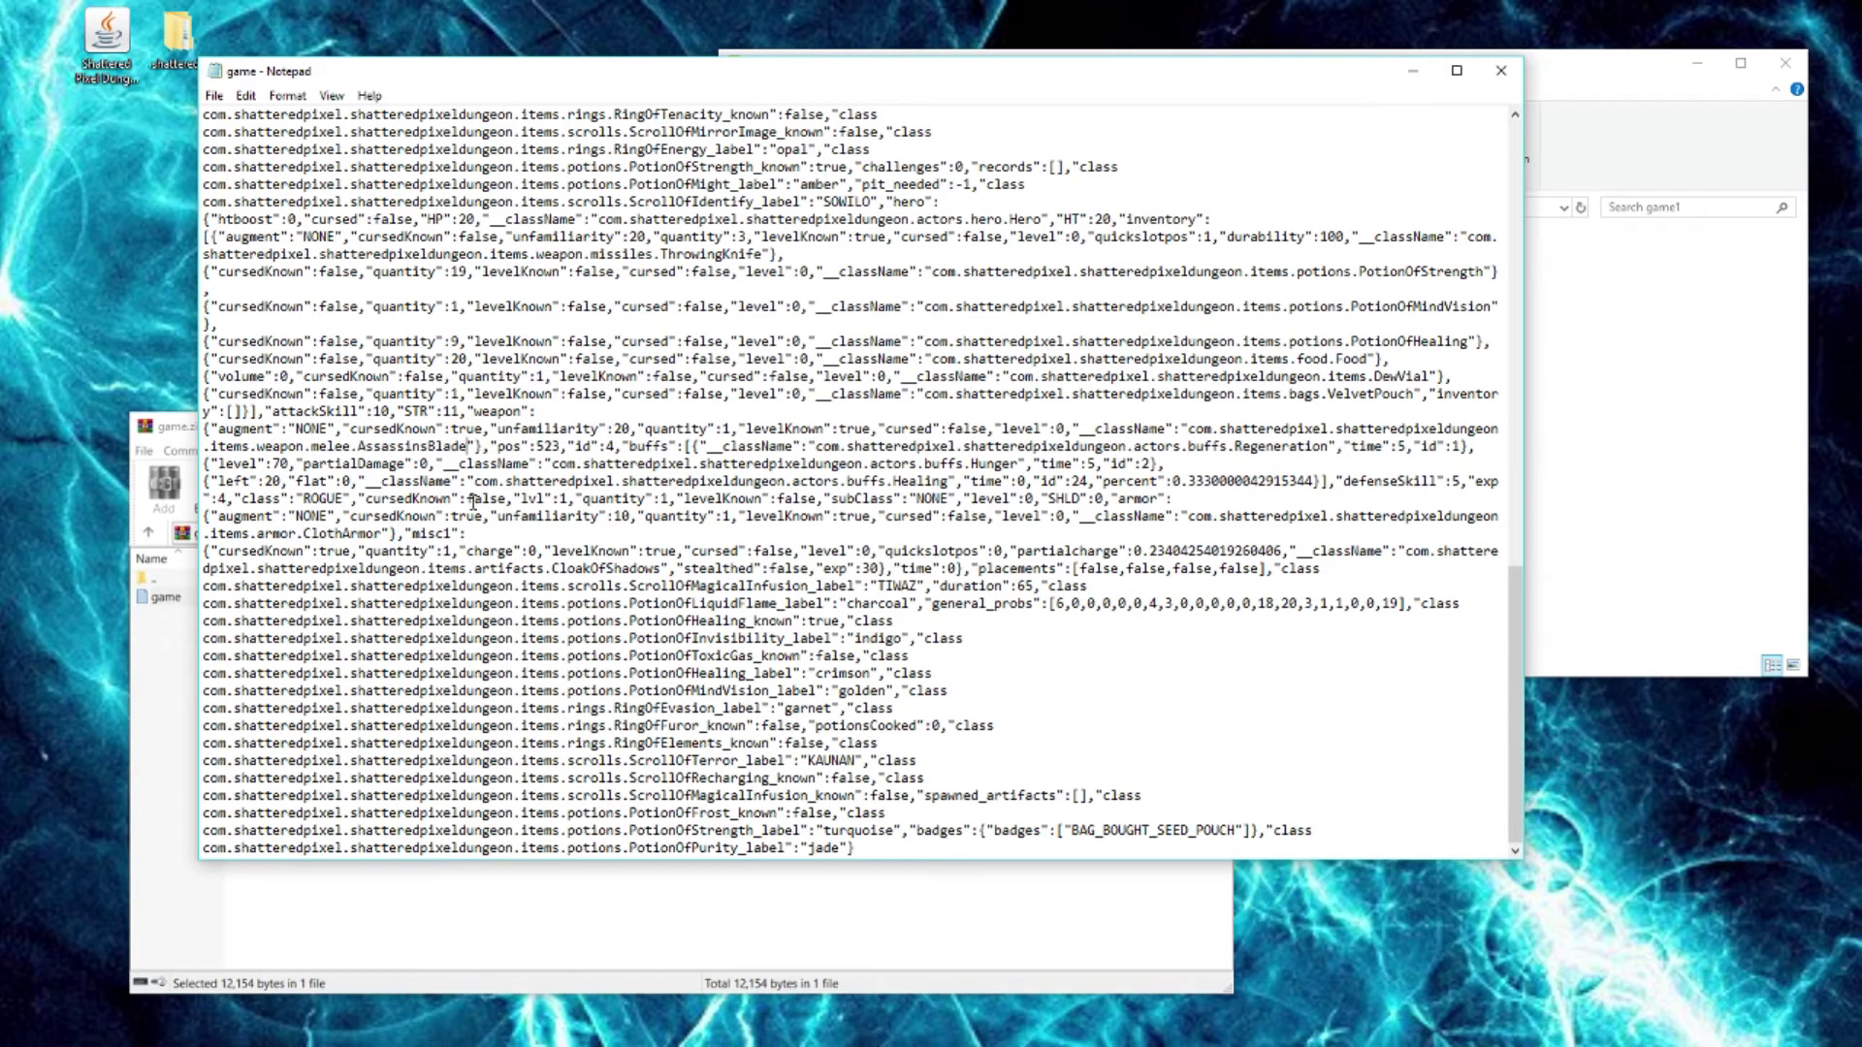
left_click(215, 95)
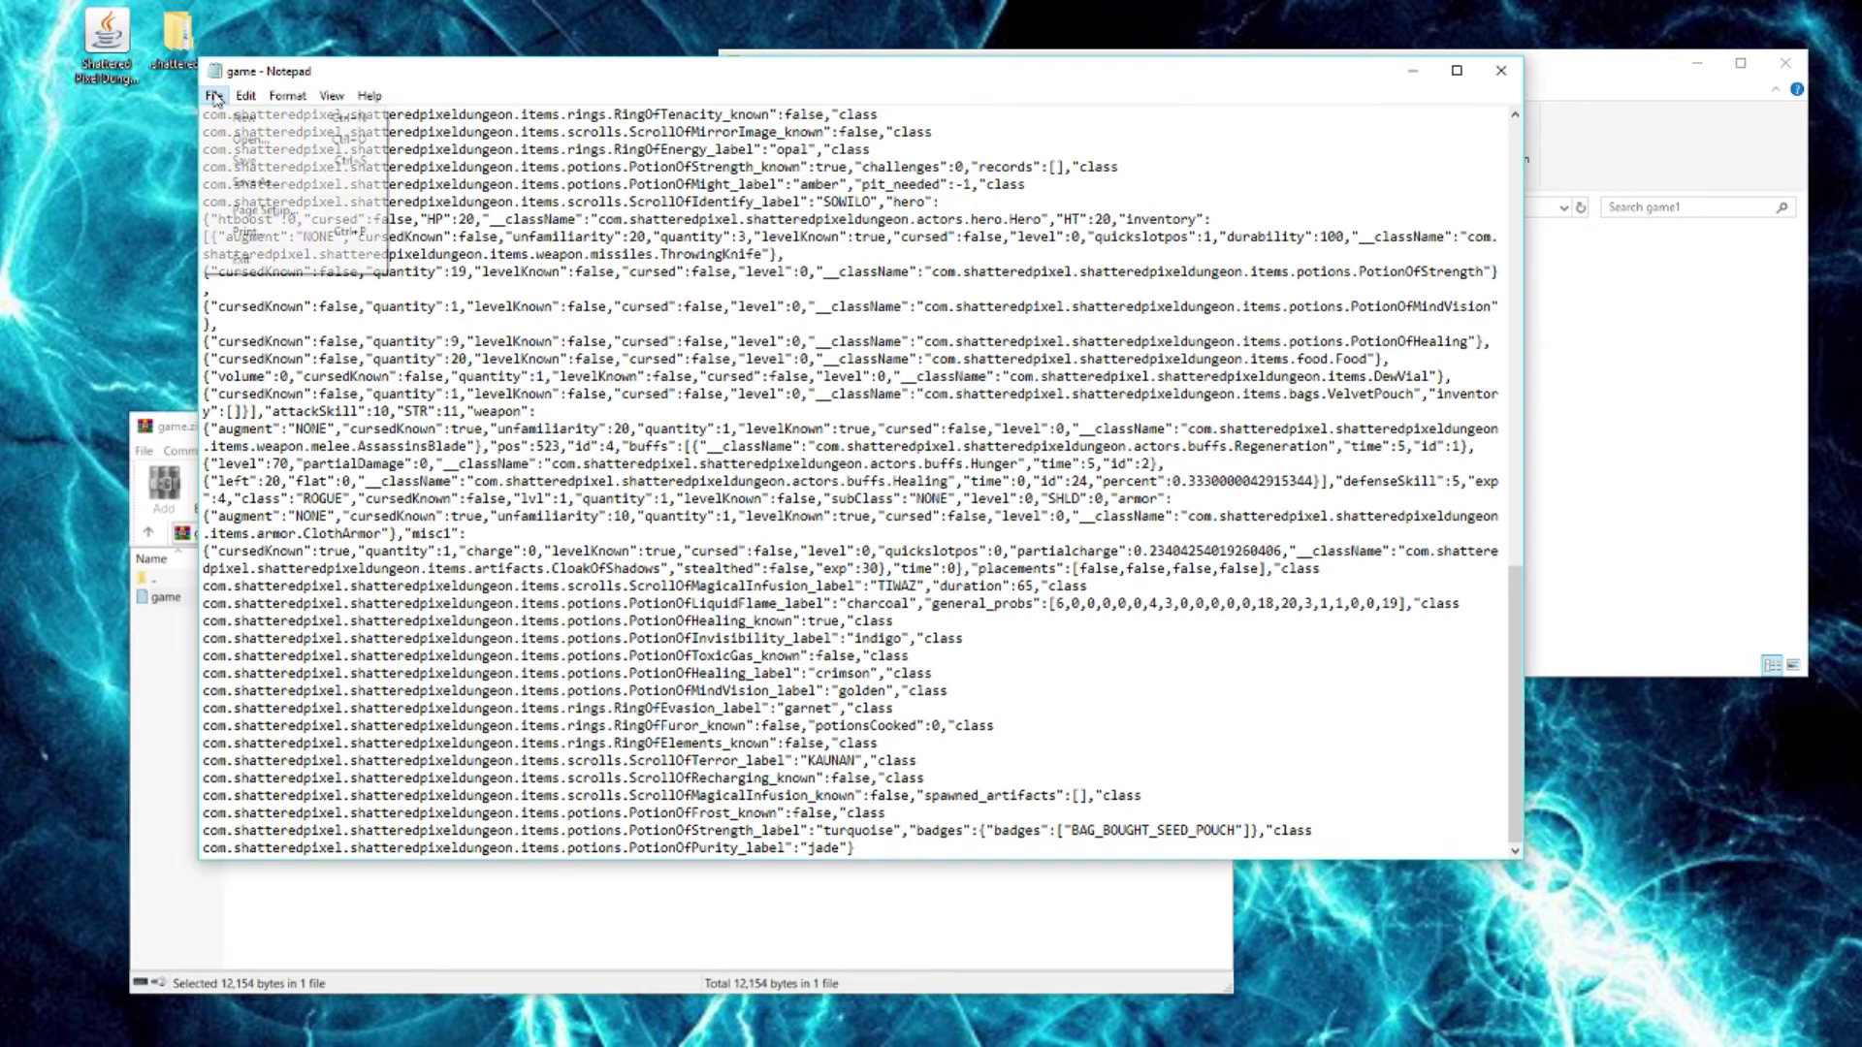
left_click(232, 159)
left_click(1501, 69)
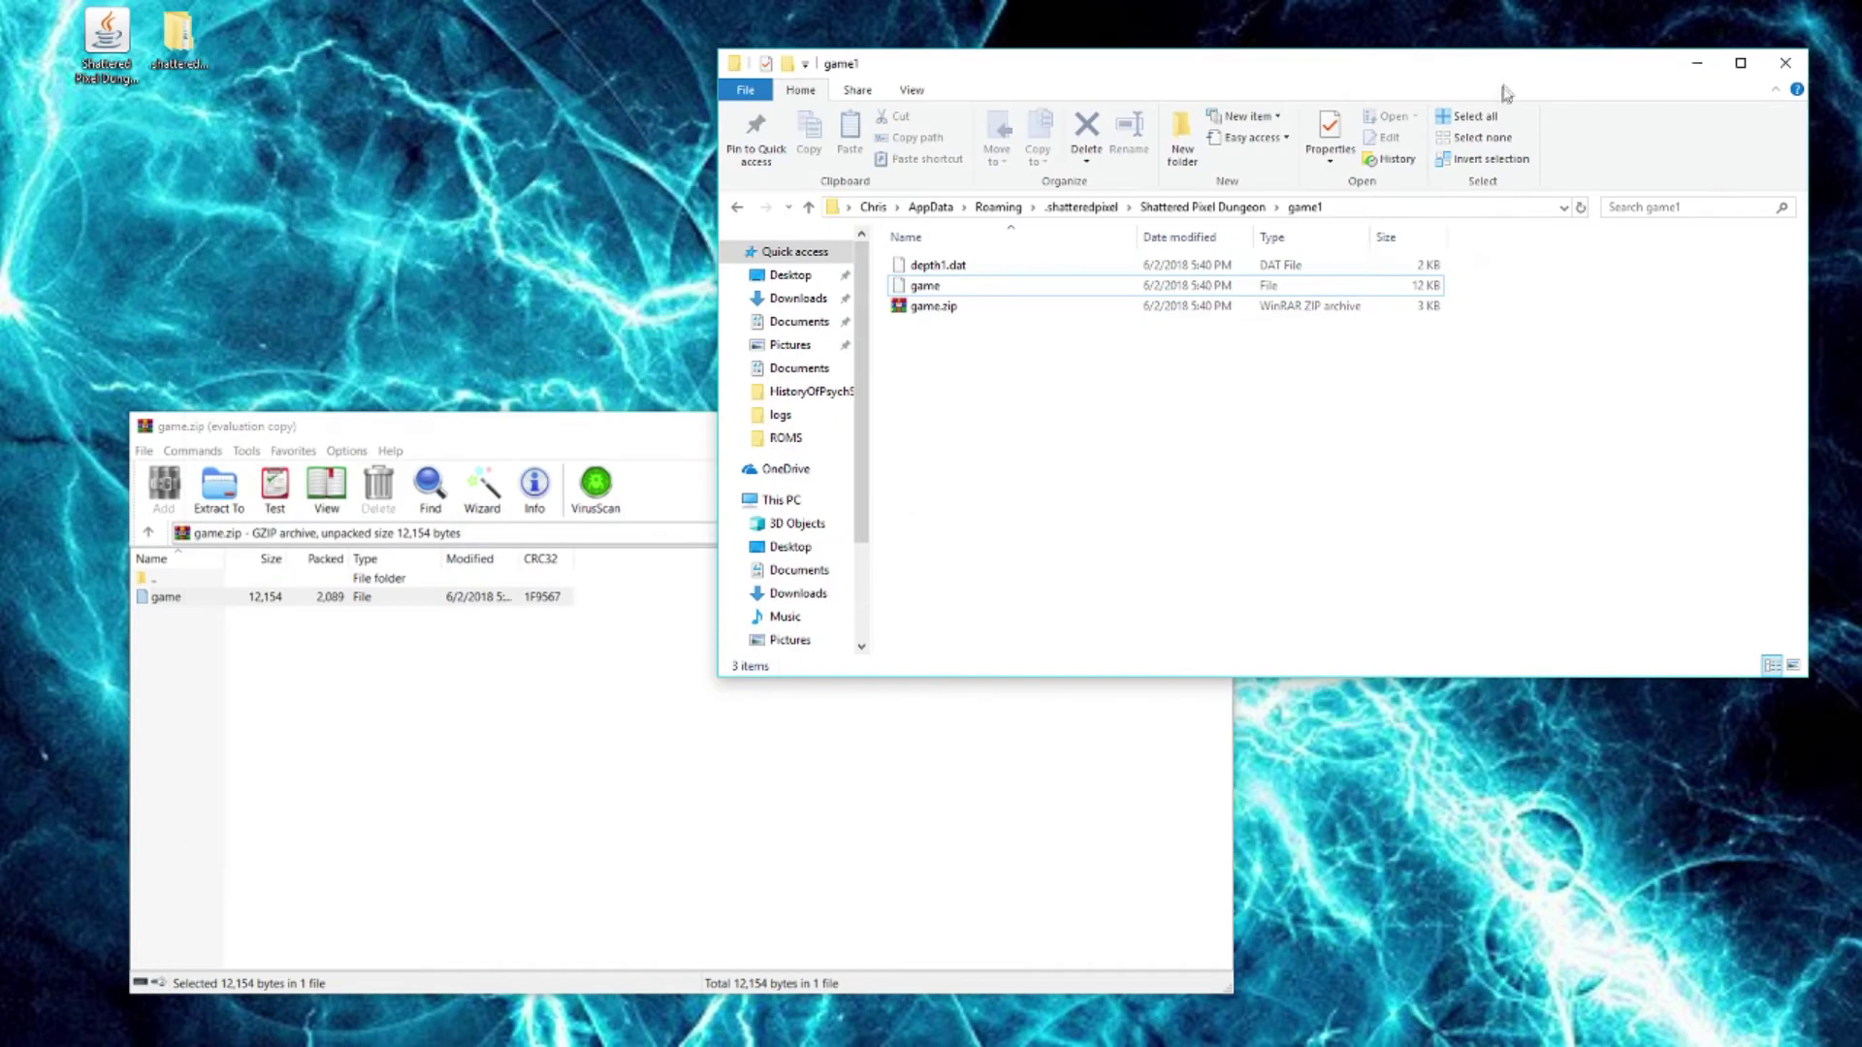
Compress the edited game file with 7-Zip into a gzip archive, game.gz.
left_click(947, 287)
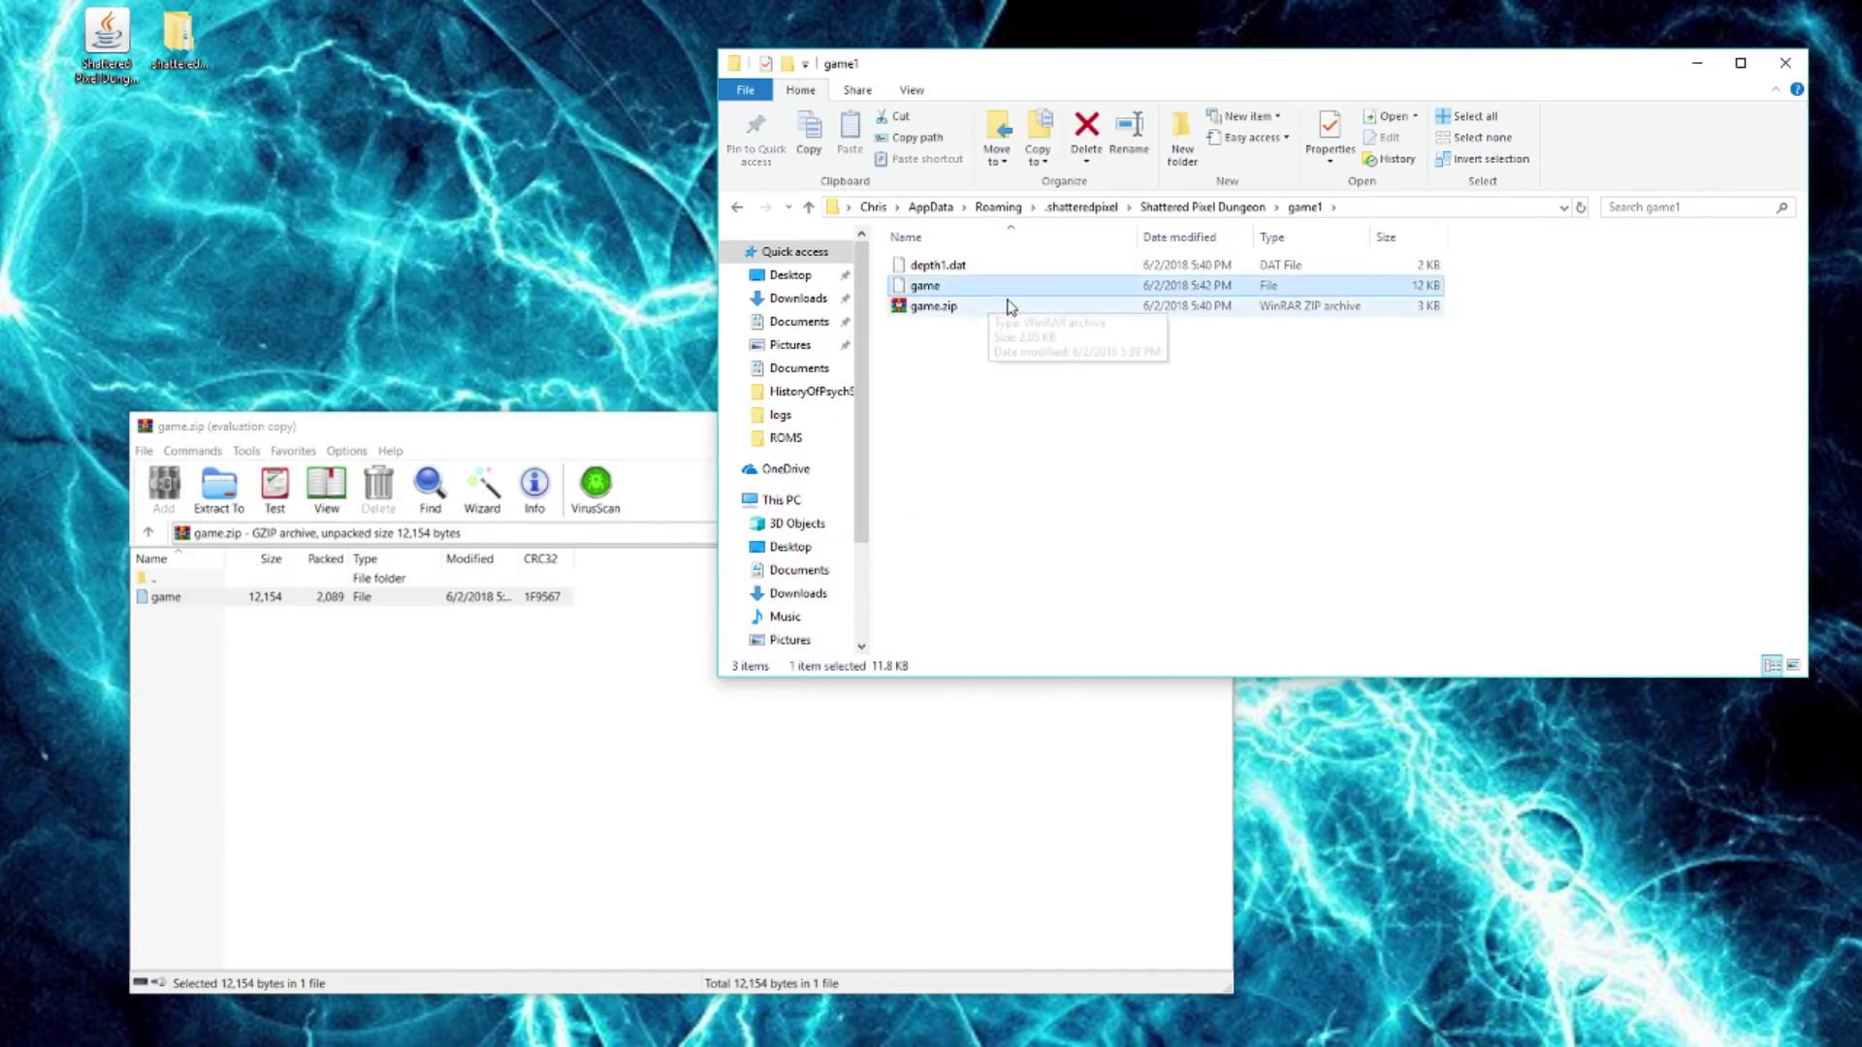
right_click(955, 287)
mouse_move(1061, 324)
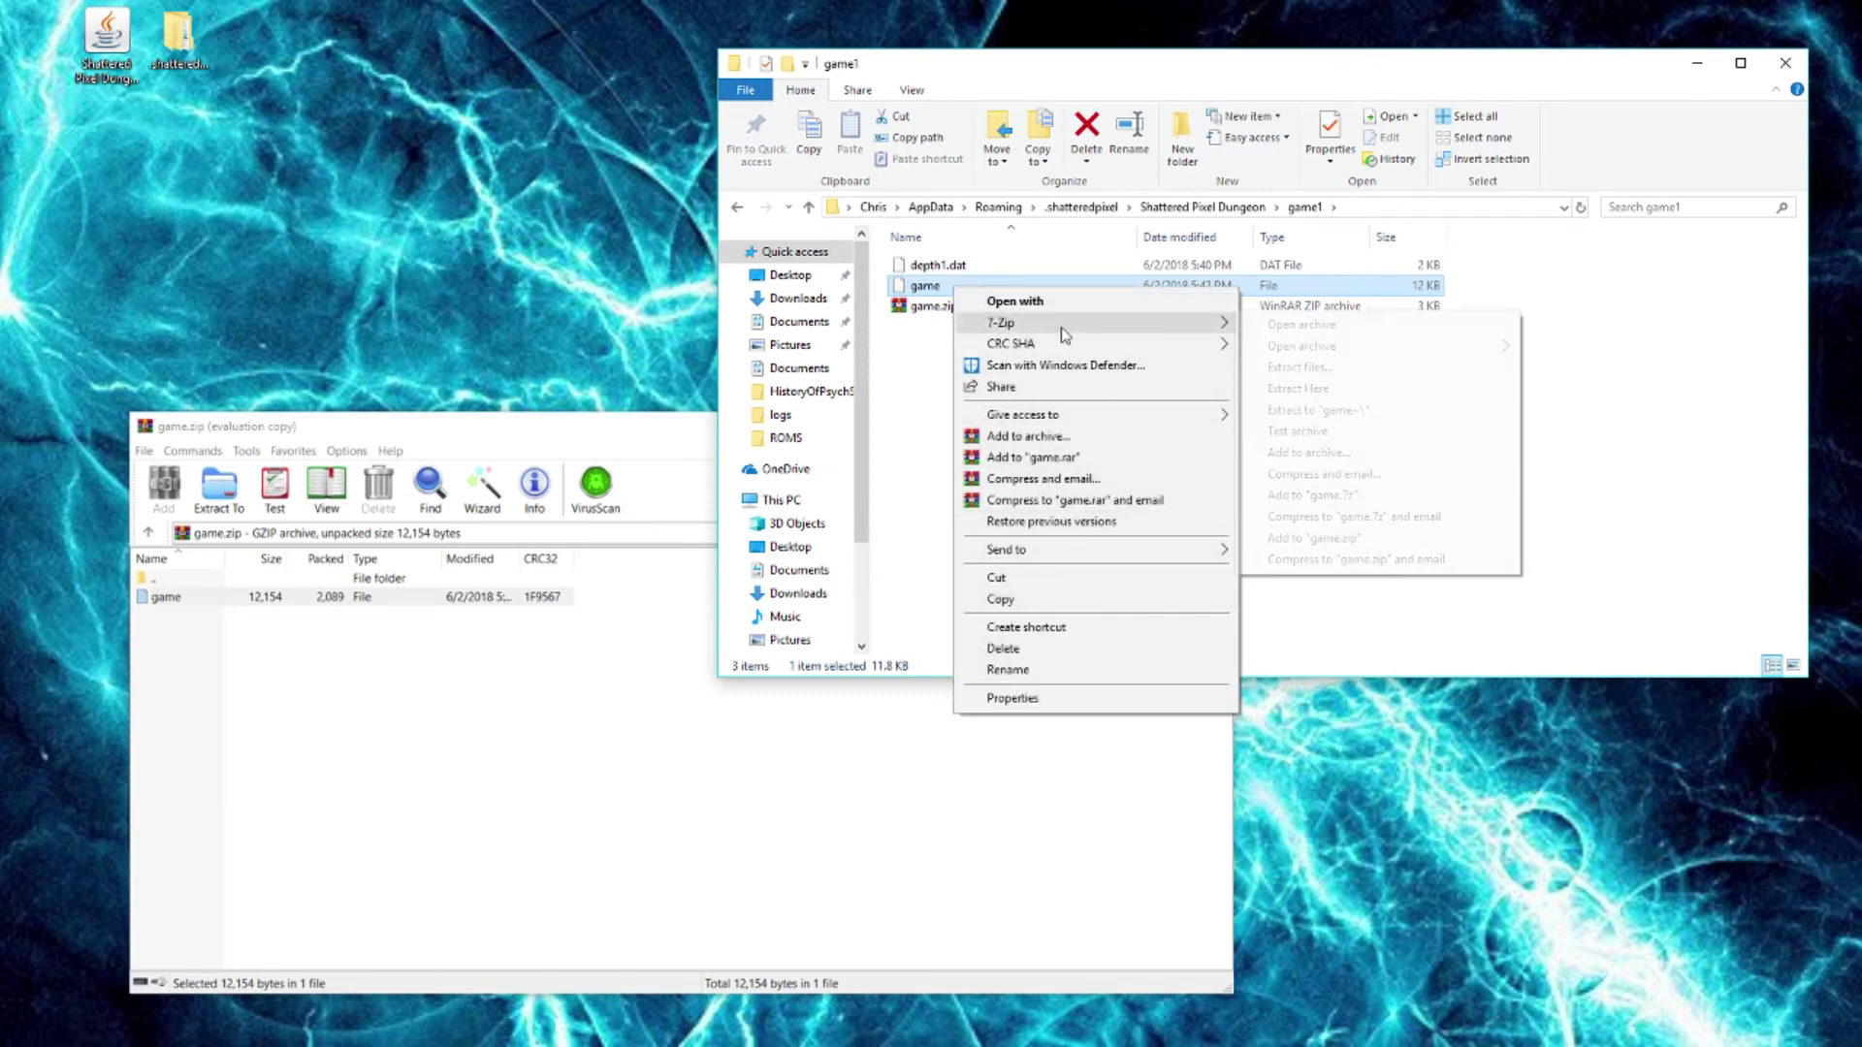
left_click(1308, 452)
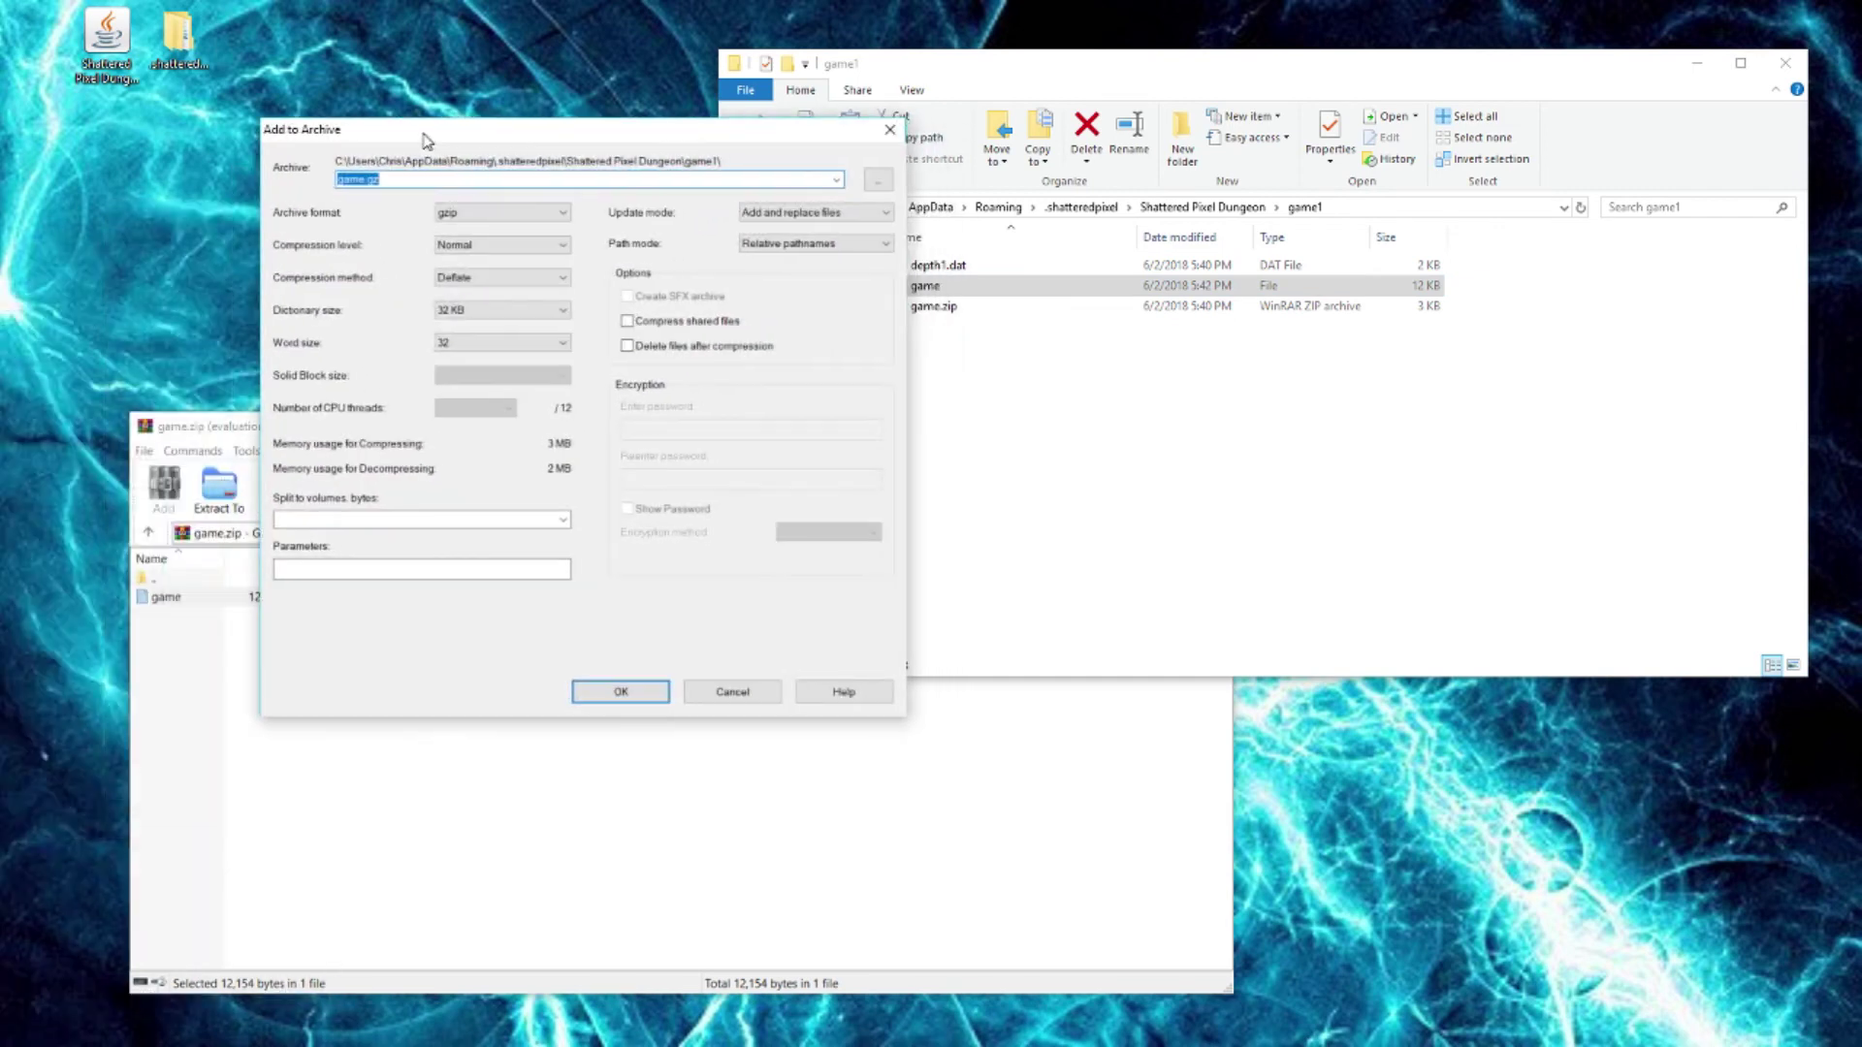
left_click(618, 691)
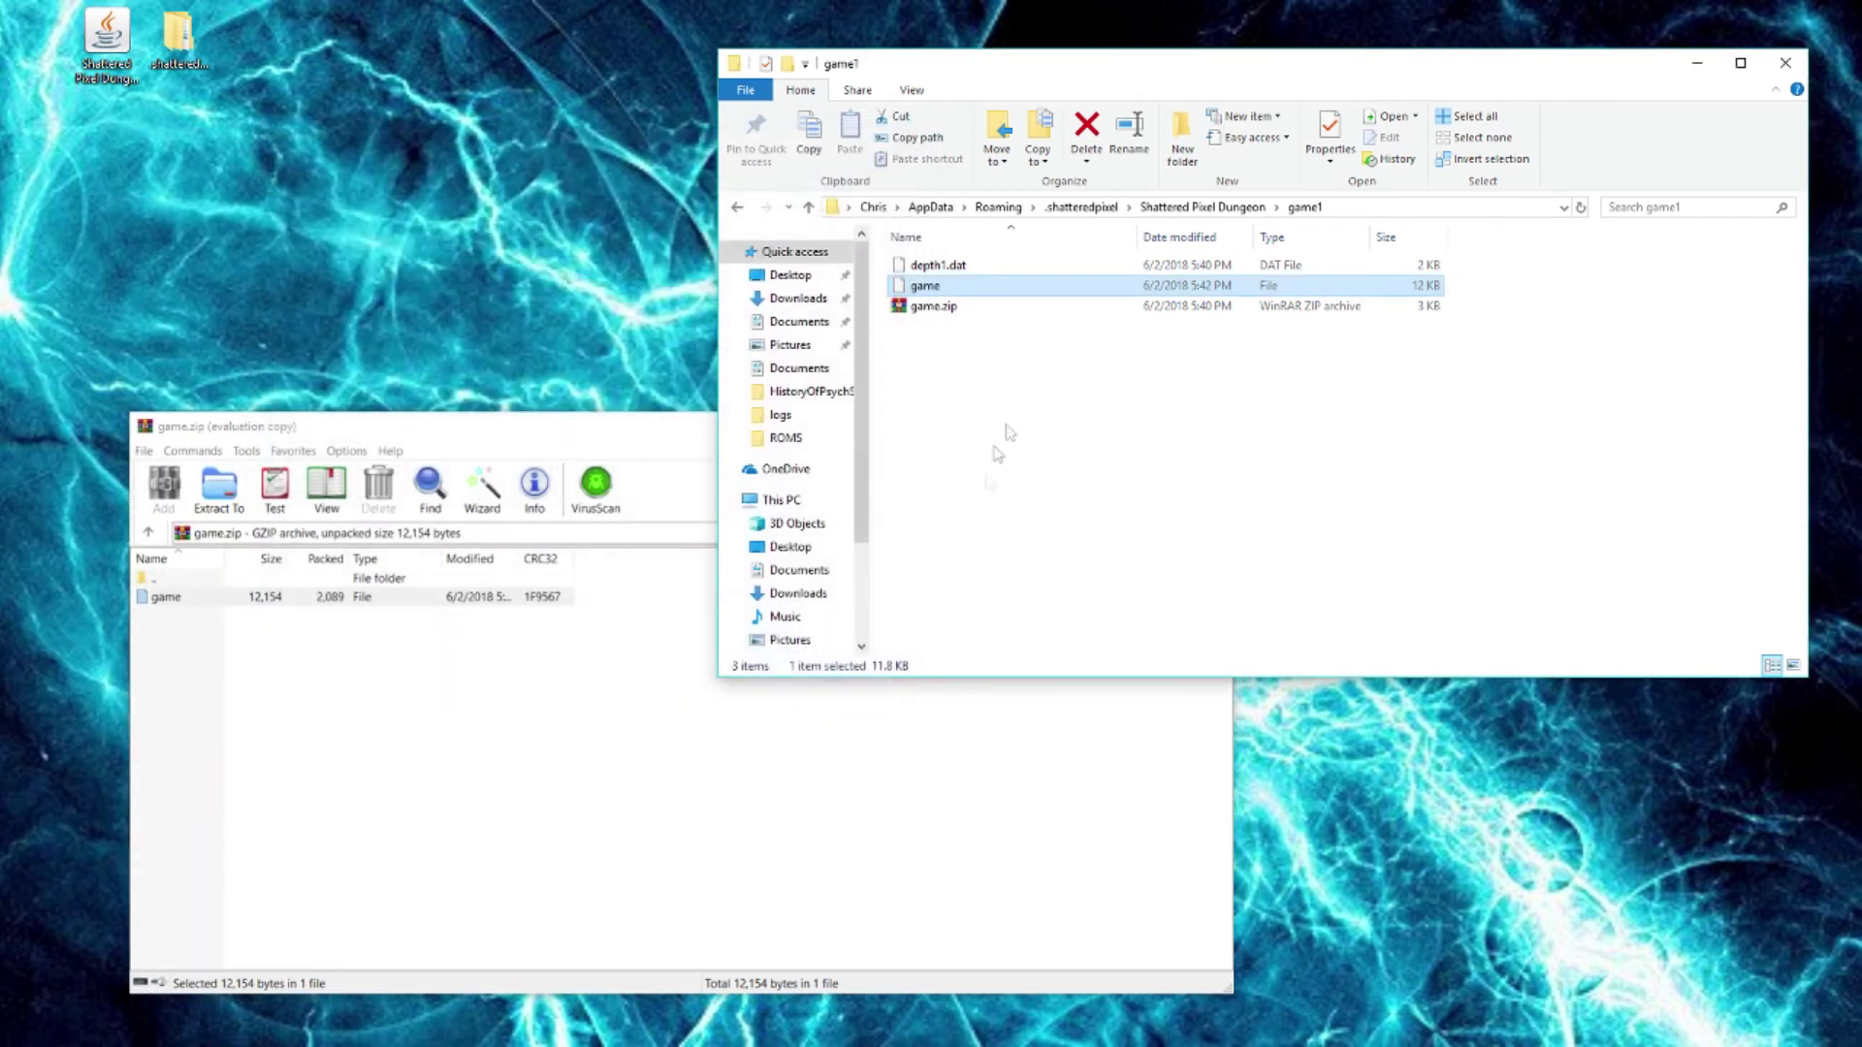
Rename game.gz to game.dat, accepting the extension change.
left_click(955, 308)
right_click(957, 308)
left_click(1008, 719)
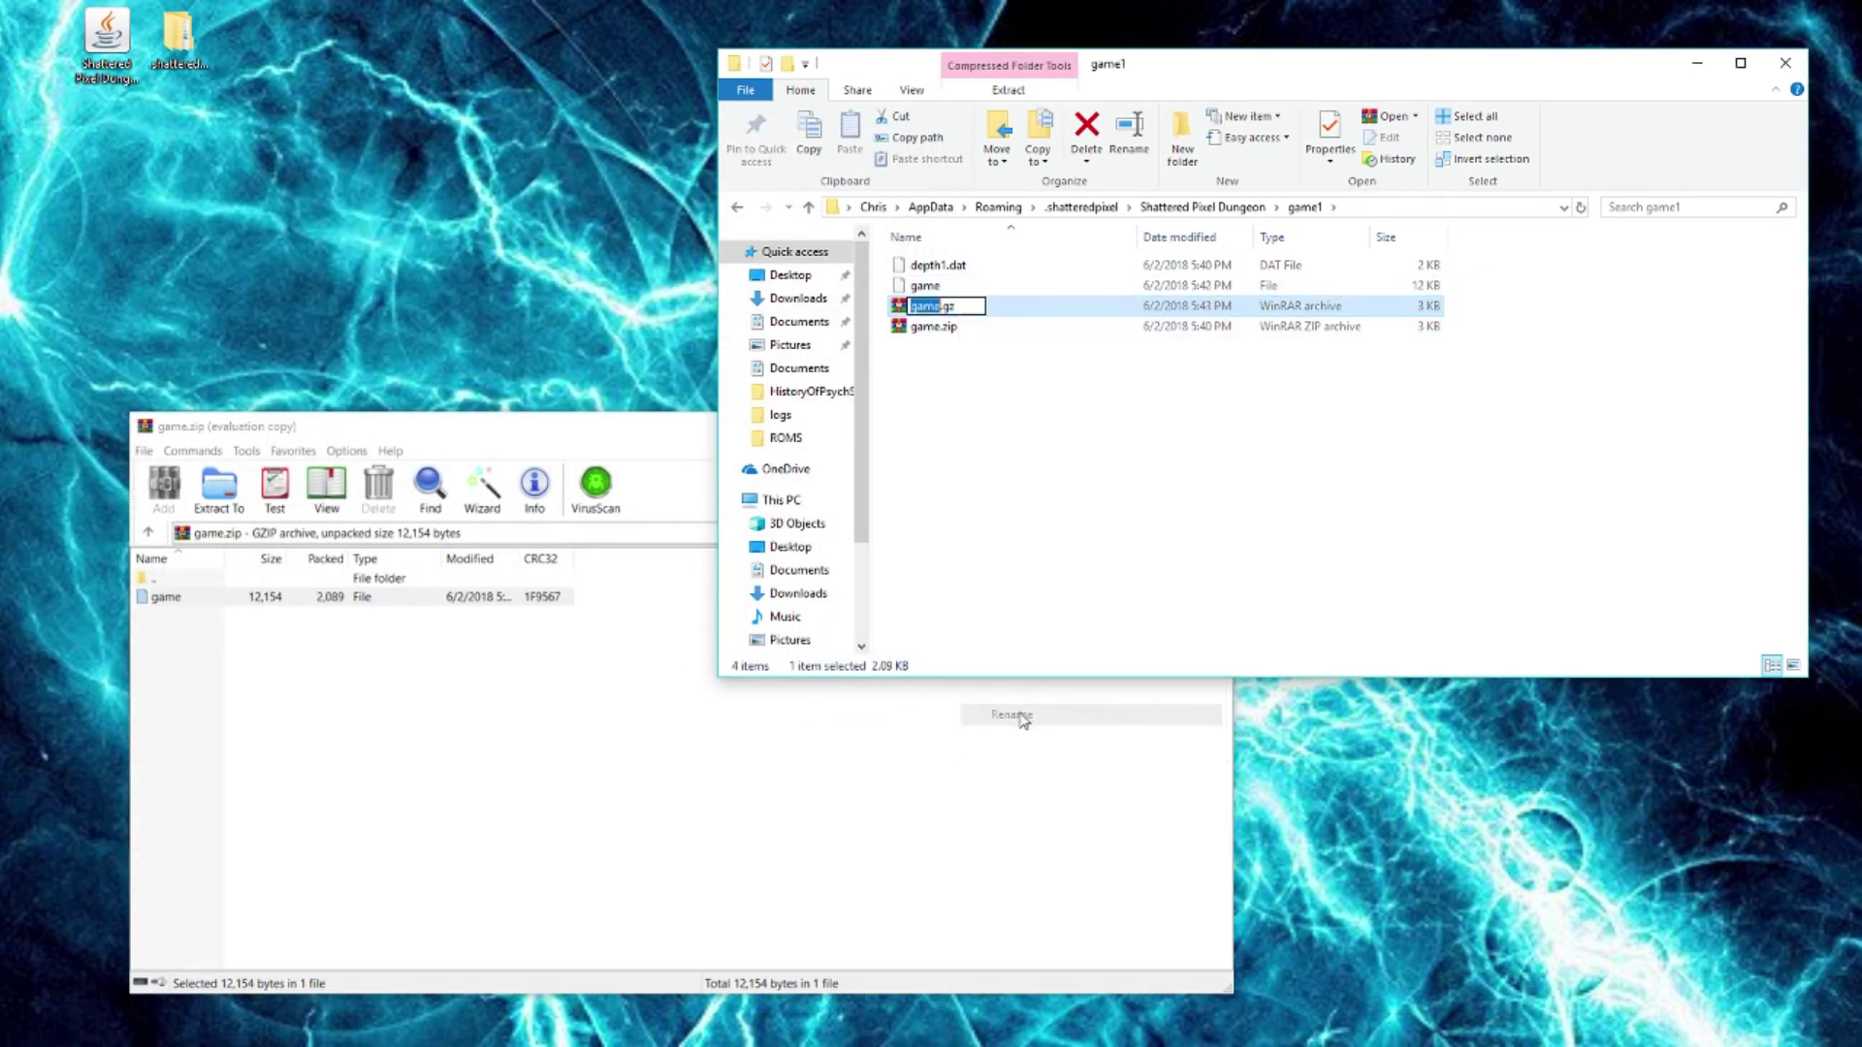
type("dat")
key("Return")
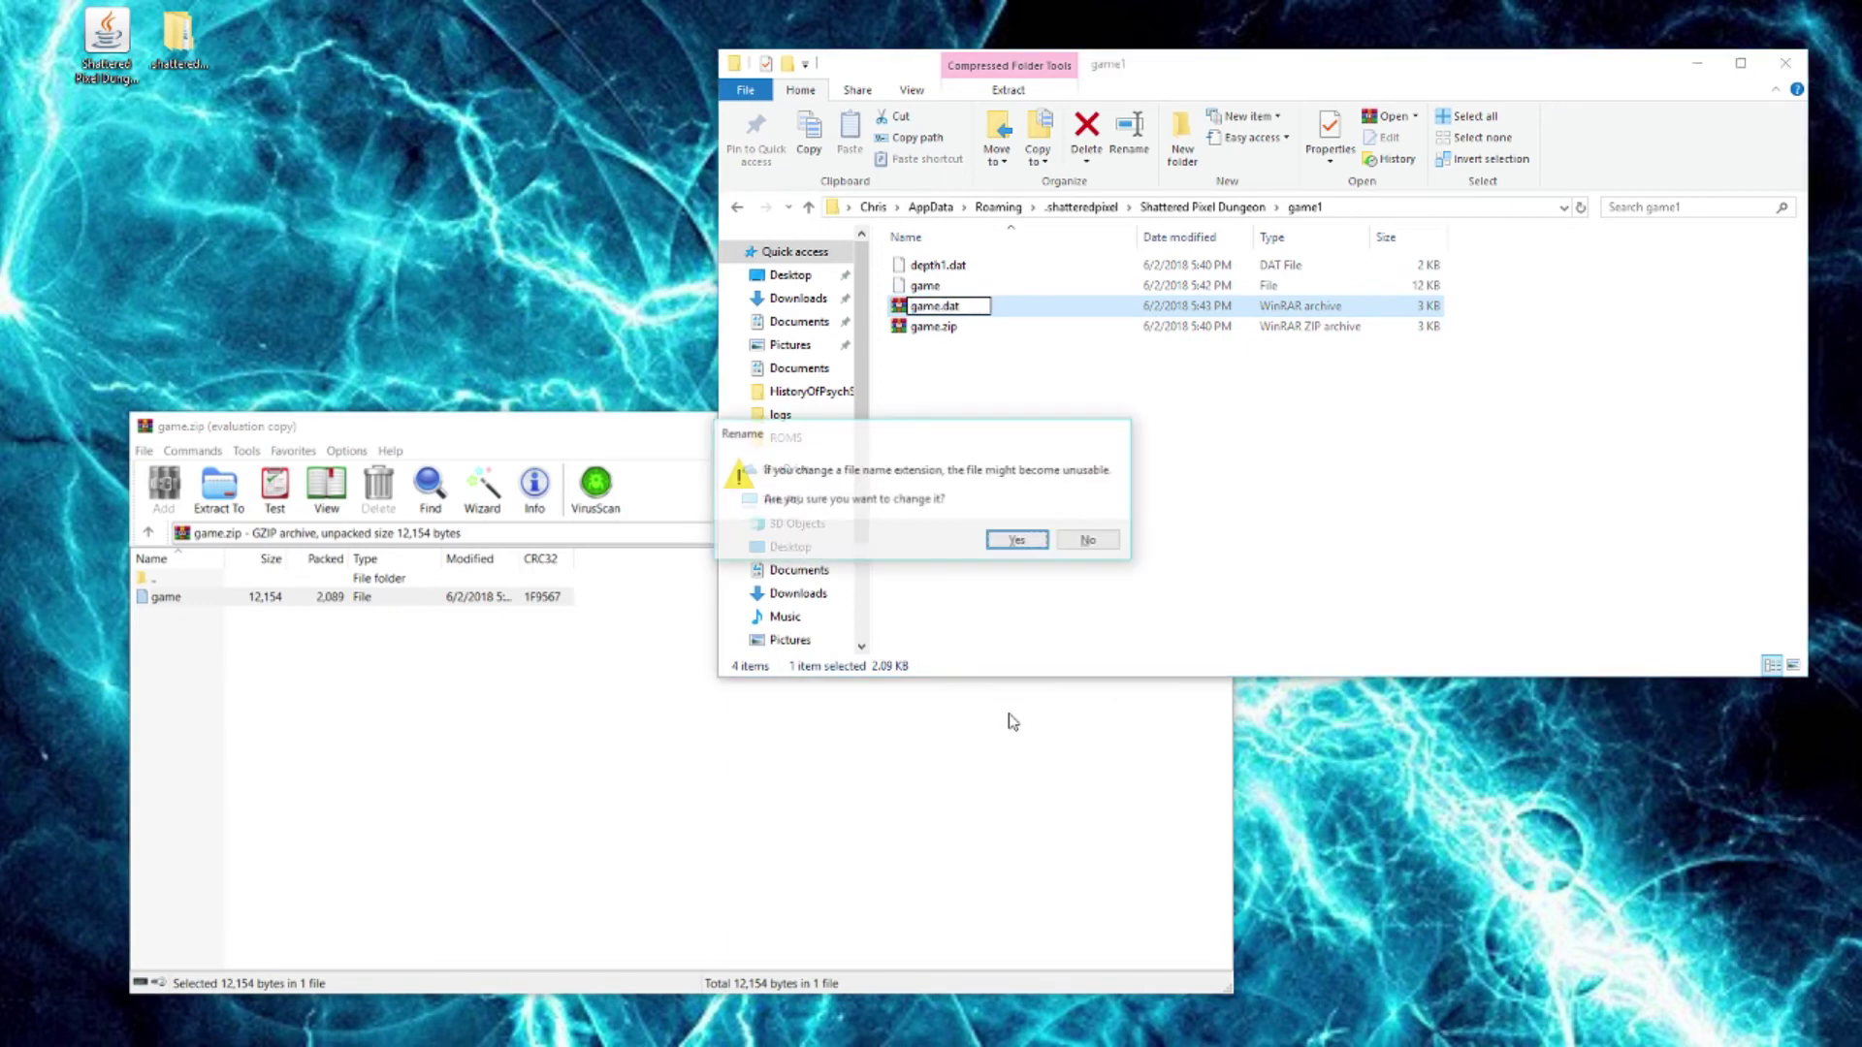
left_click(1018, 538)
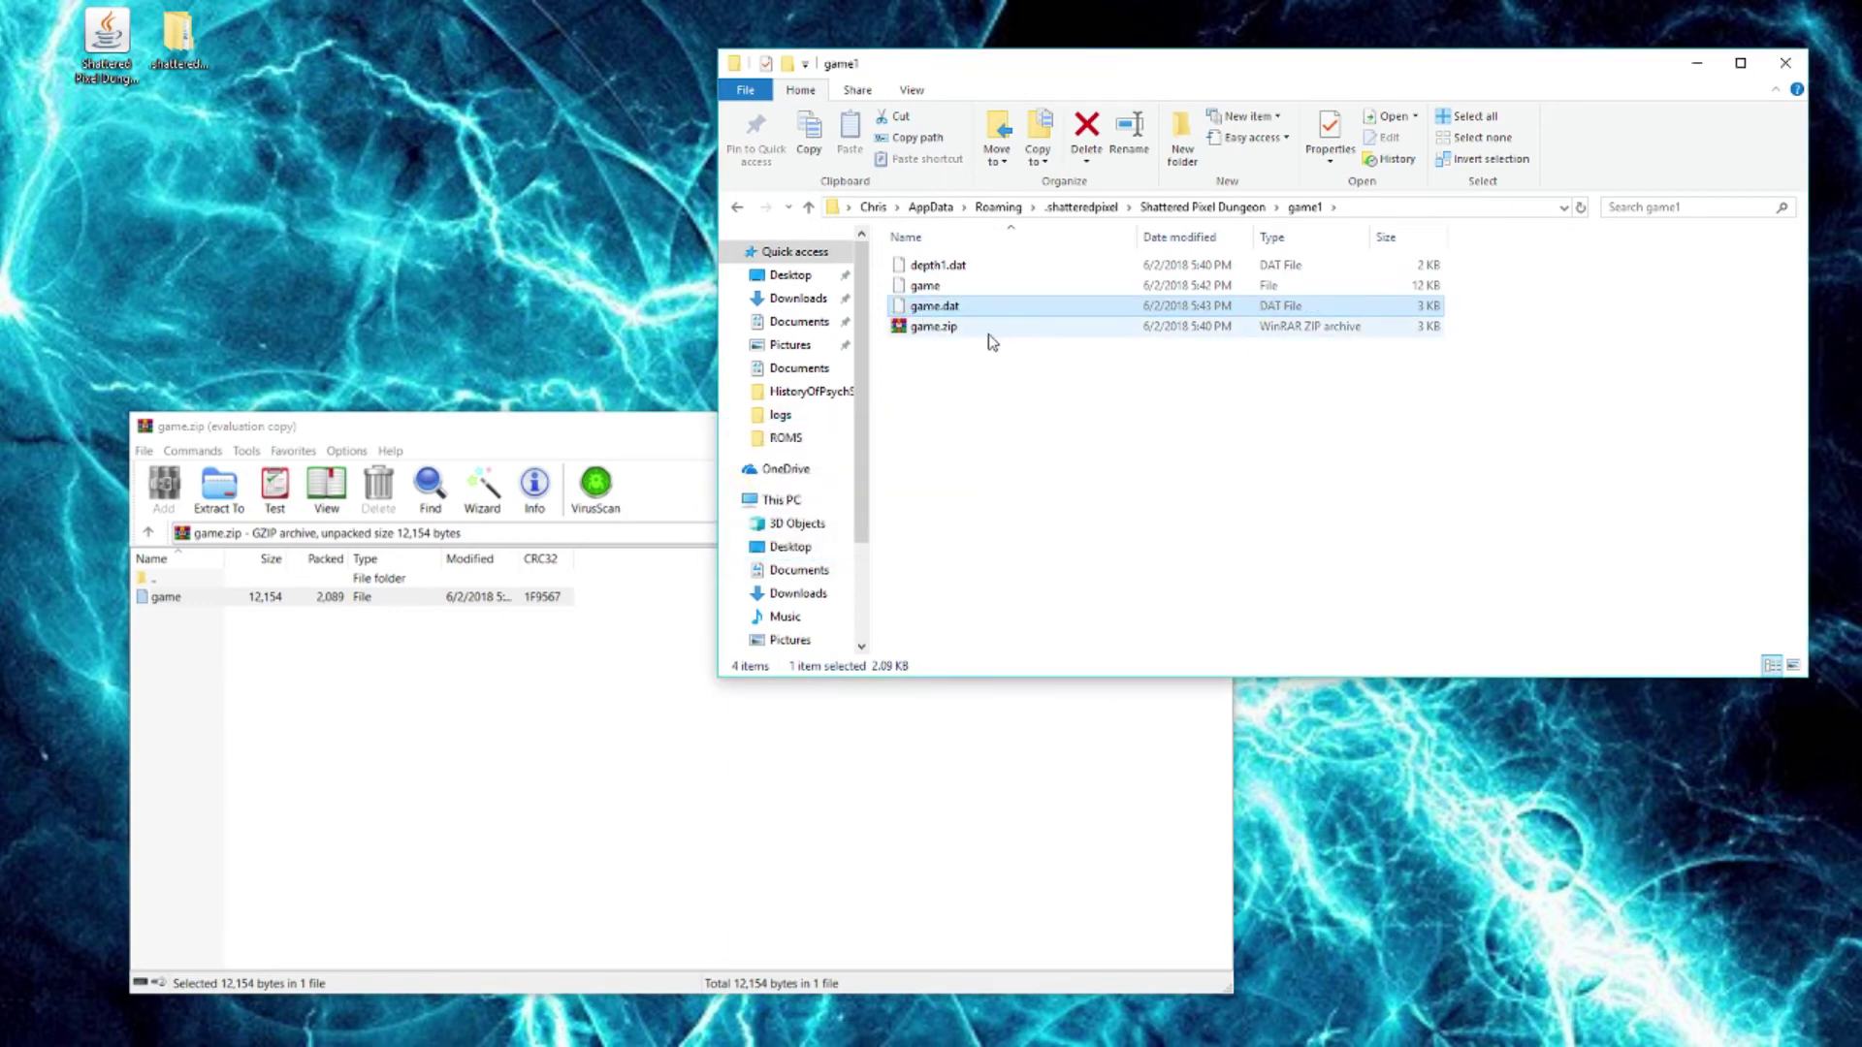
Delete the old game and game.zip files, then relaunch Shattered Pixel Dungeon.
left_click(933, 326)
left_click(926, 285, "ctrl")
key("Delete")
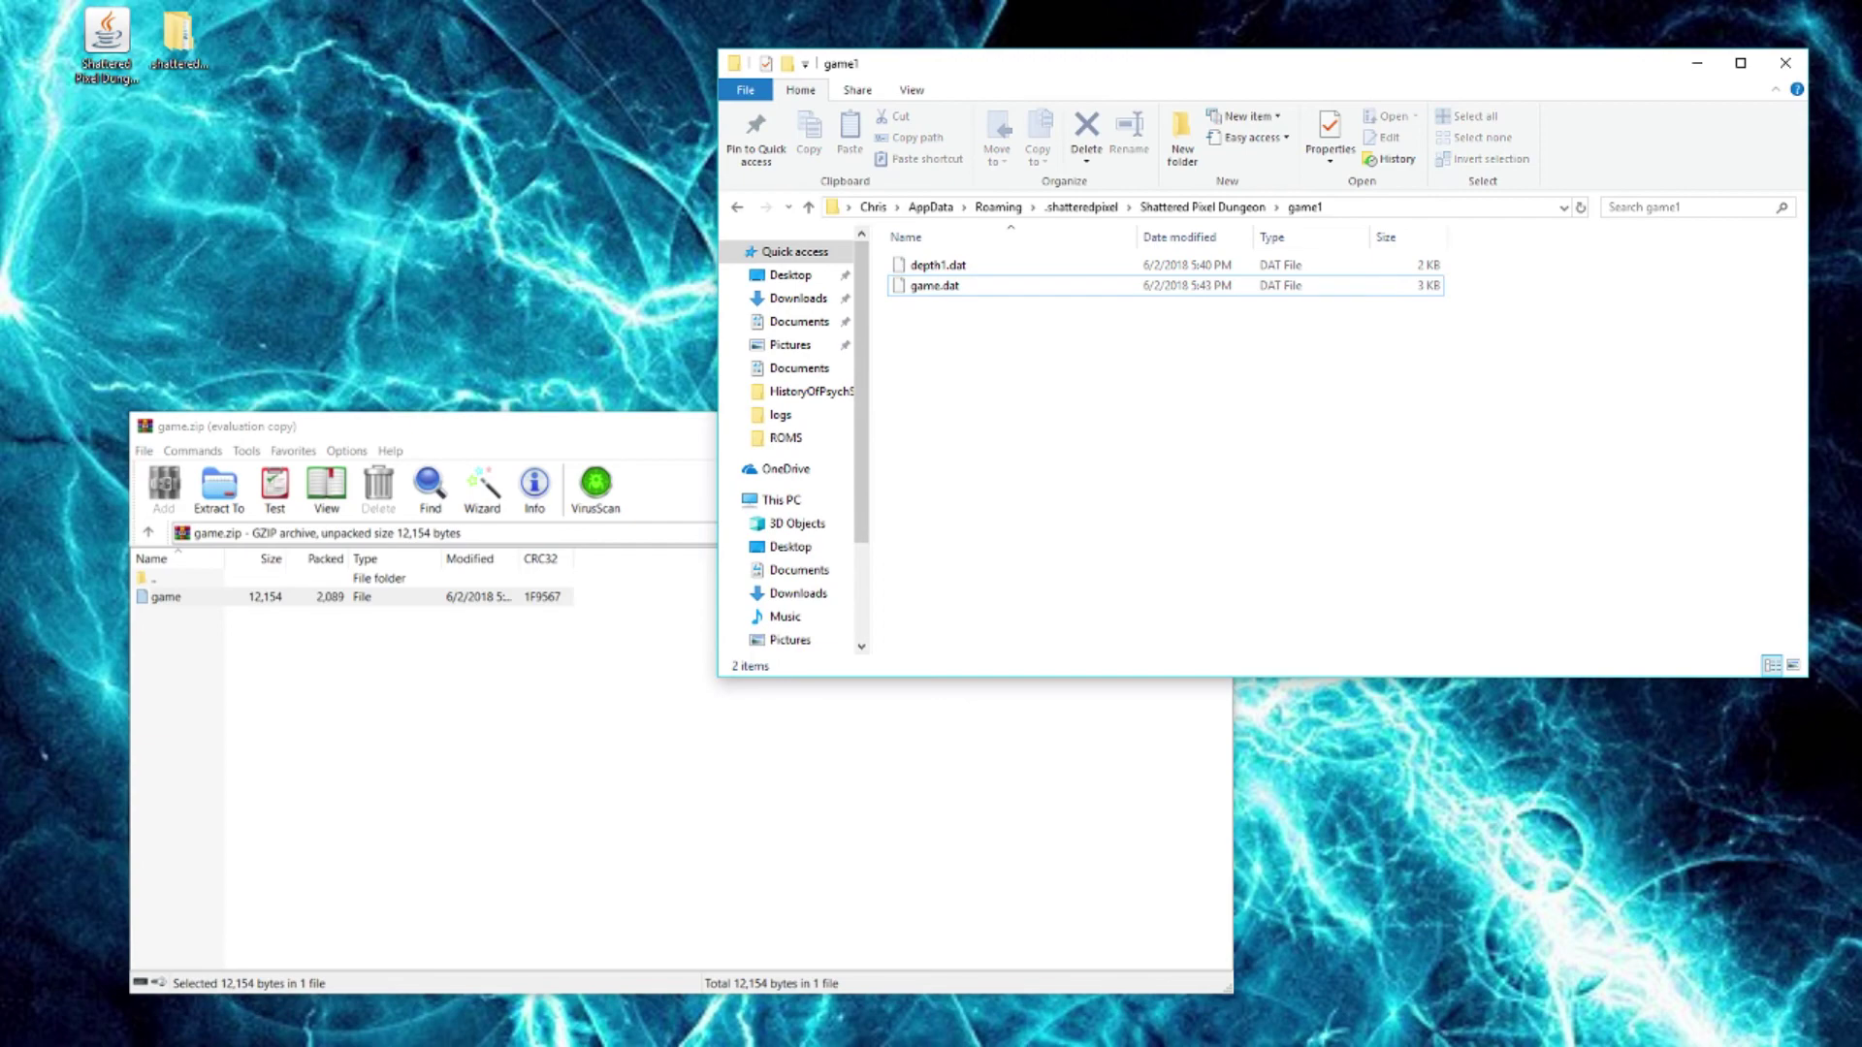
left_click(117, 49)
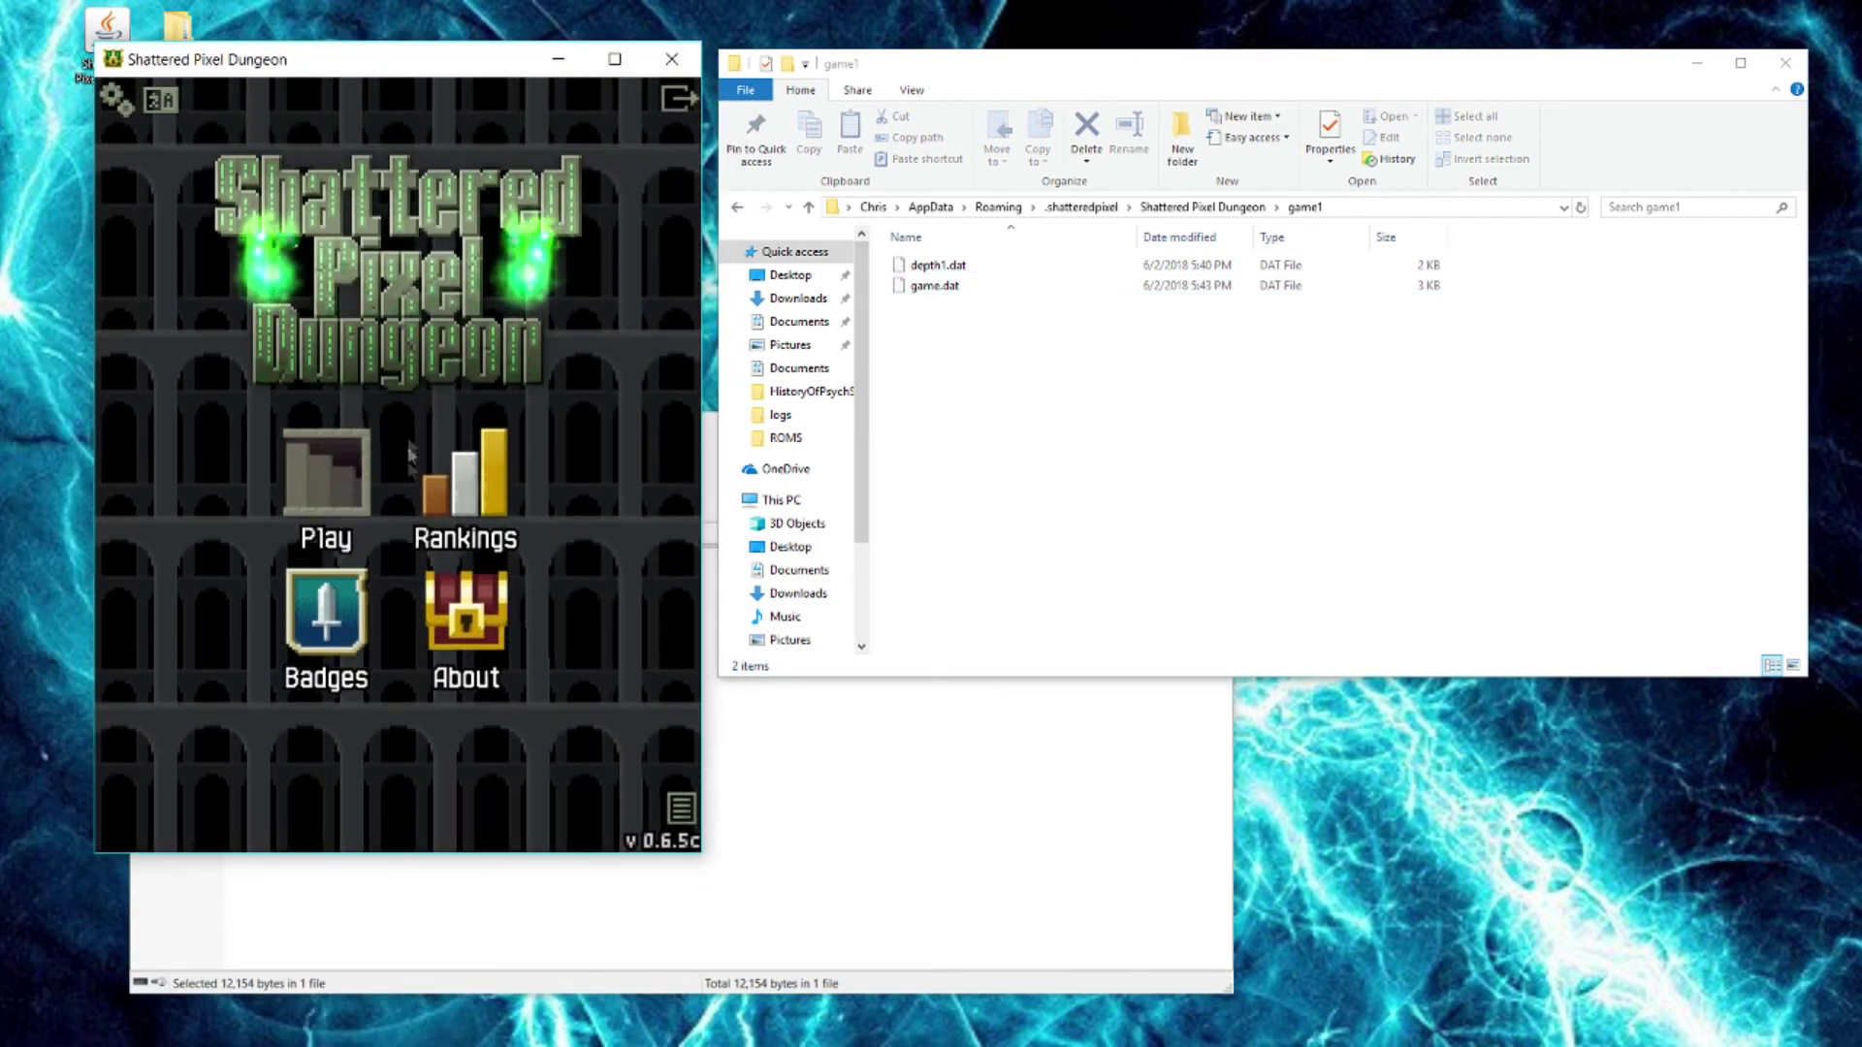
Continue the Rogue save and inspect the equipped Assassin's Blade in the backpack.
left_click(335, 485)
left_click(368, 415)
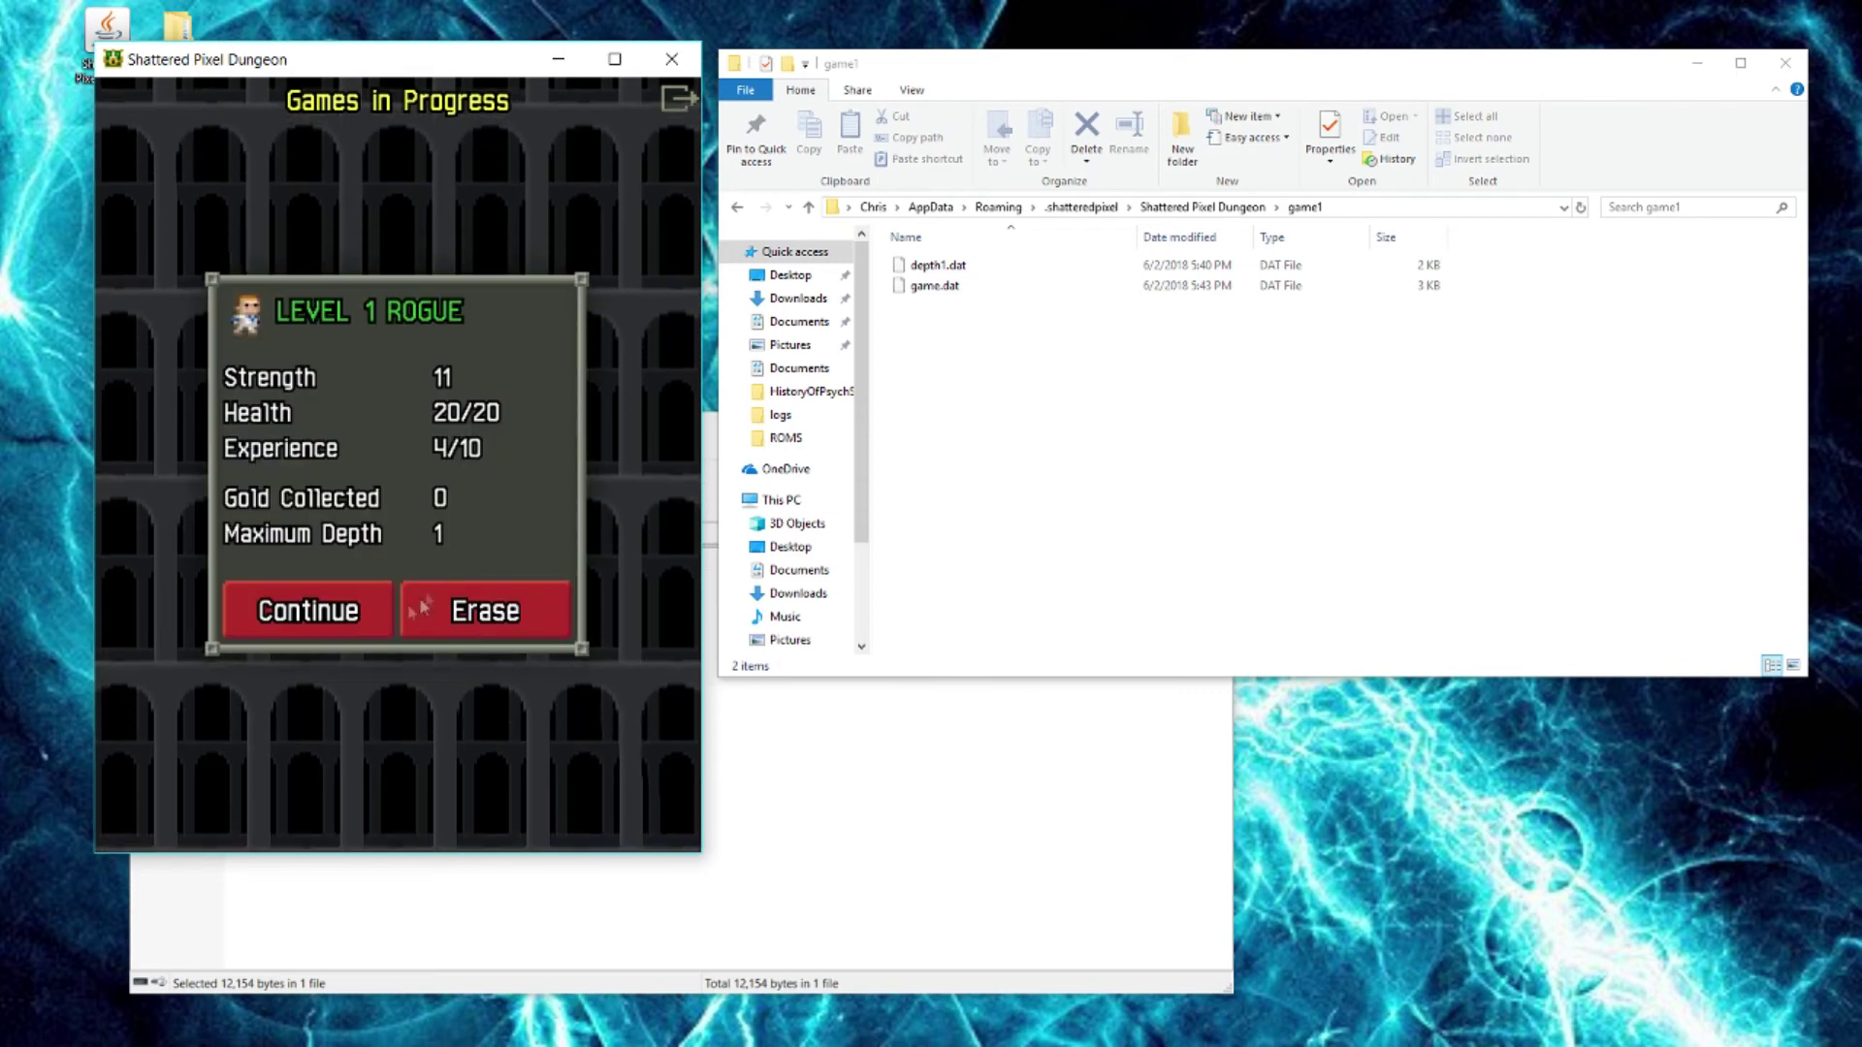
left_click(349, 618)
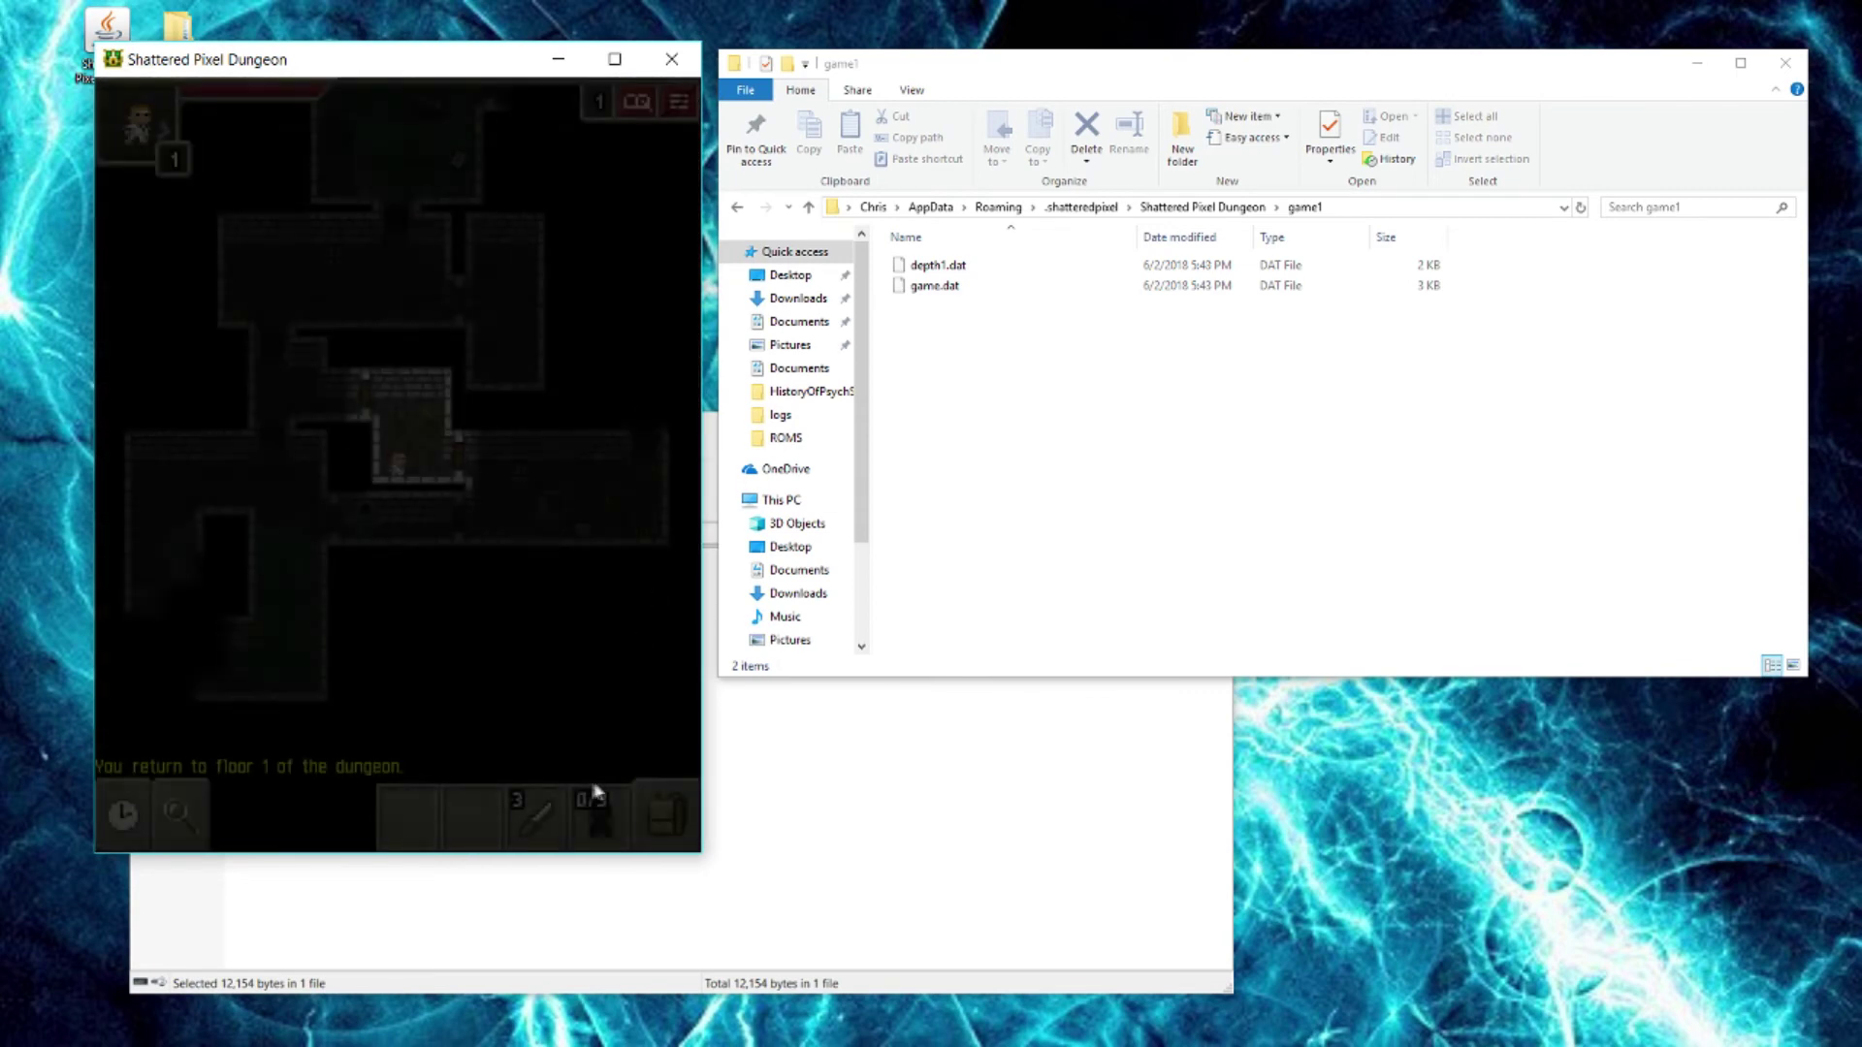
key("i")
left_click(279, 245)
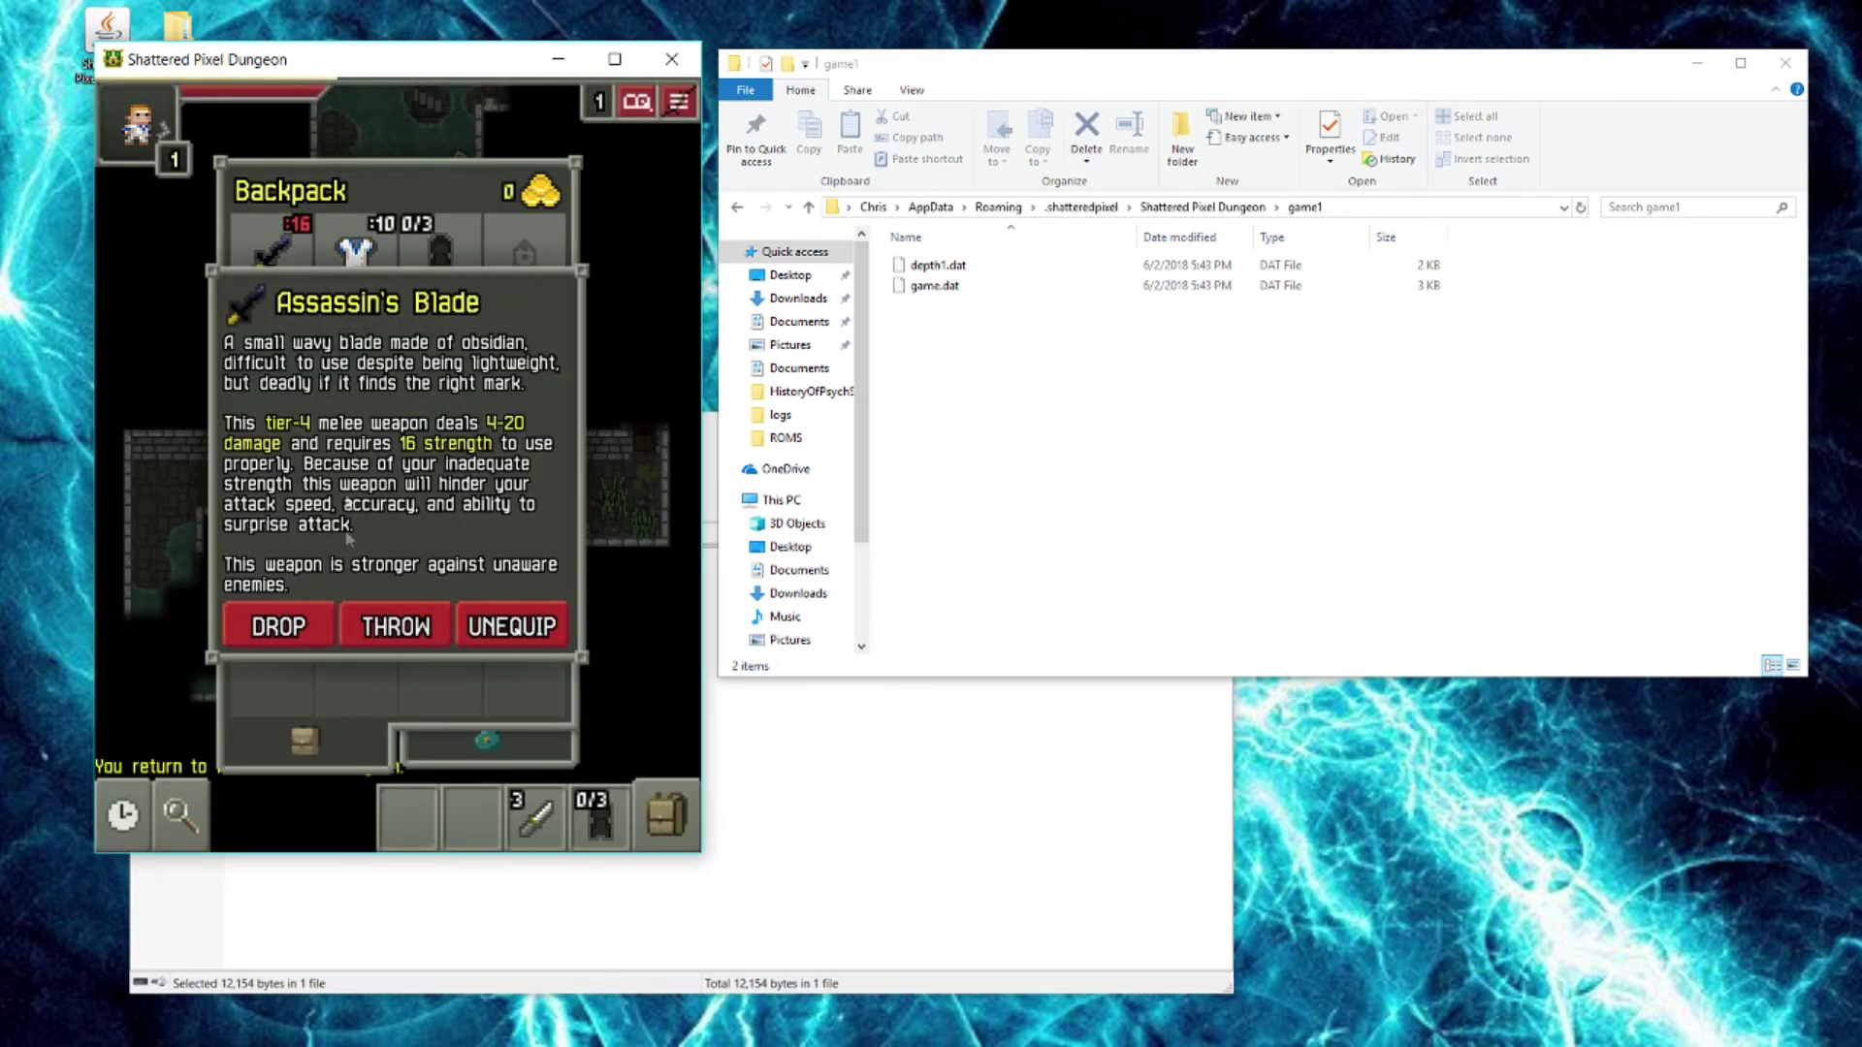
left_click(327, 734)
Drink five Potions of Strength from the backpack.
left_click(356, 339)
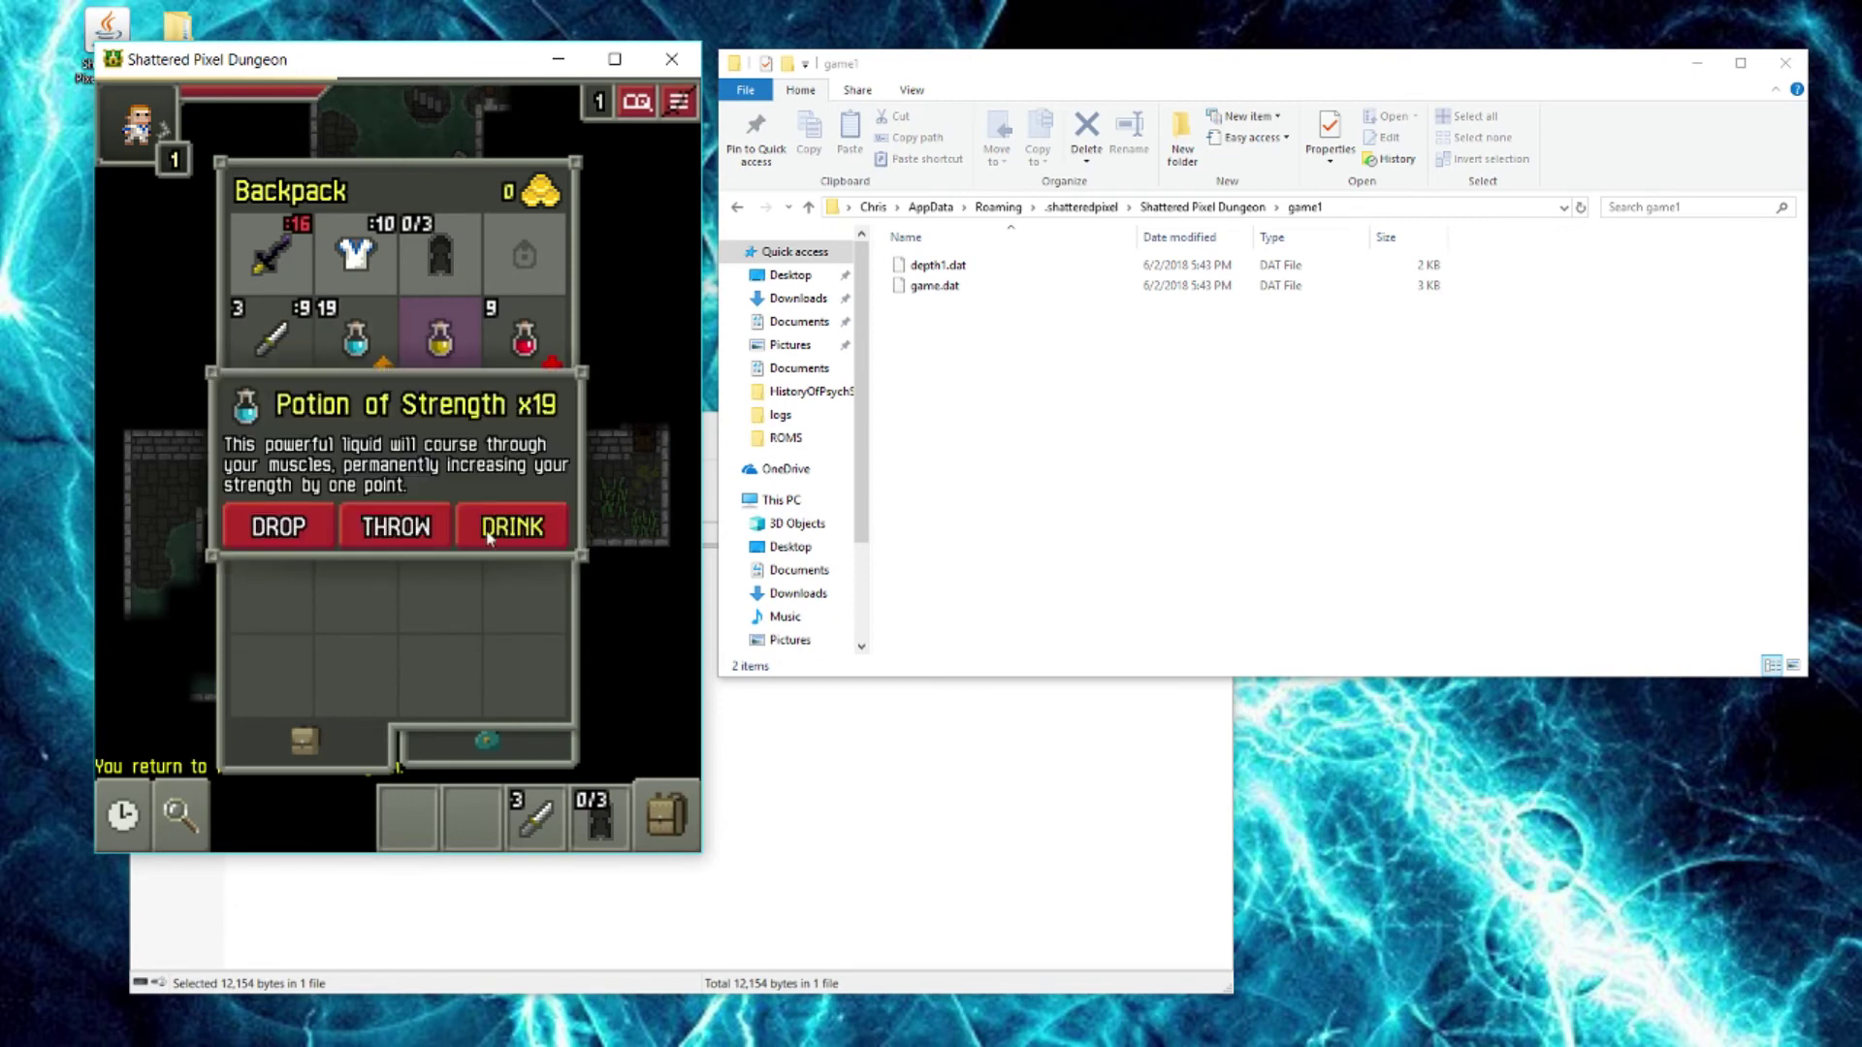
left_click(511, 524)
left_click(669, 800)
left_click(296, 342)
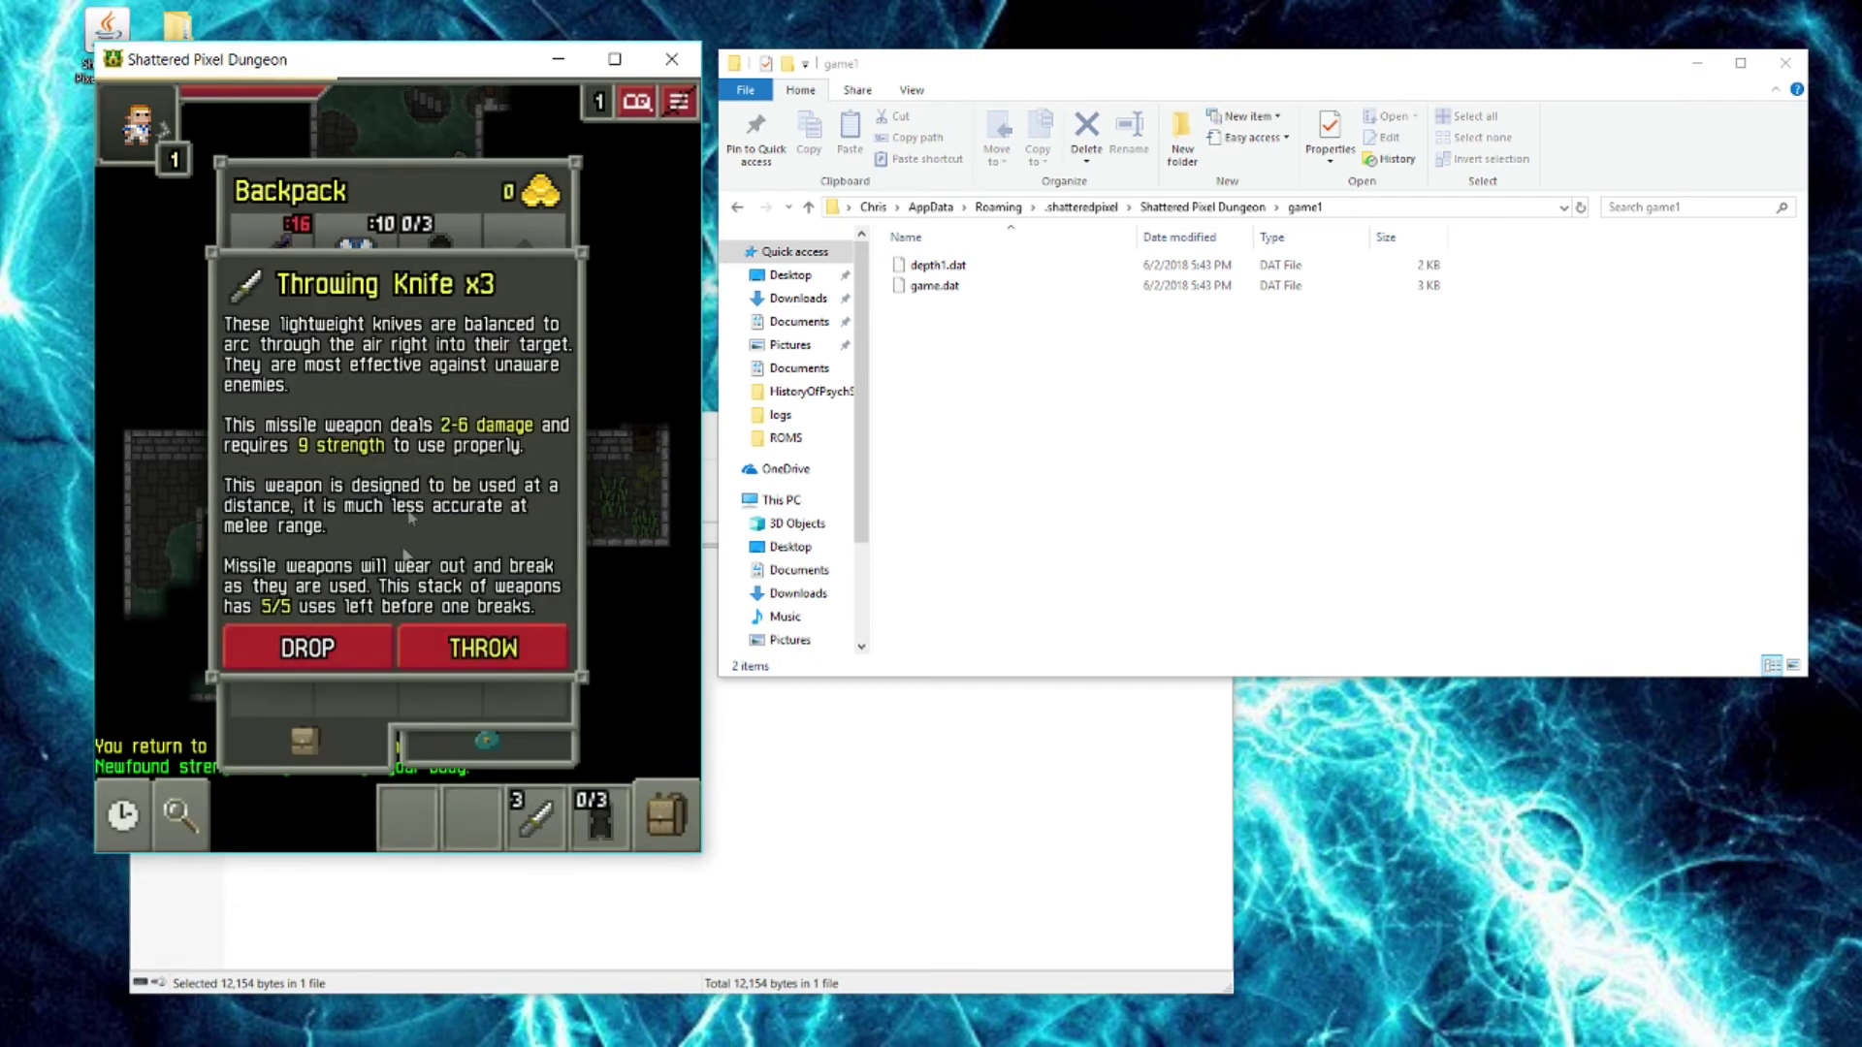
left_click(327, 715)
left_click(356, 340)
left_click(511, 524)
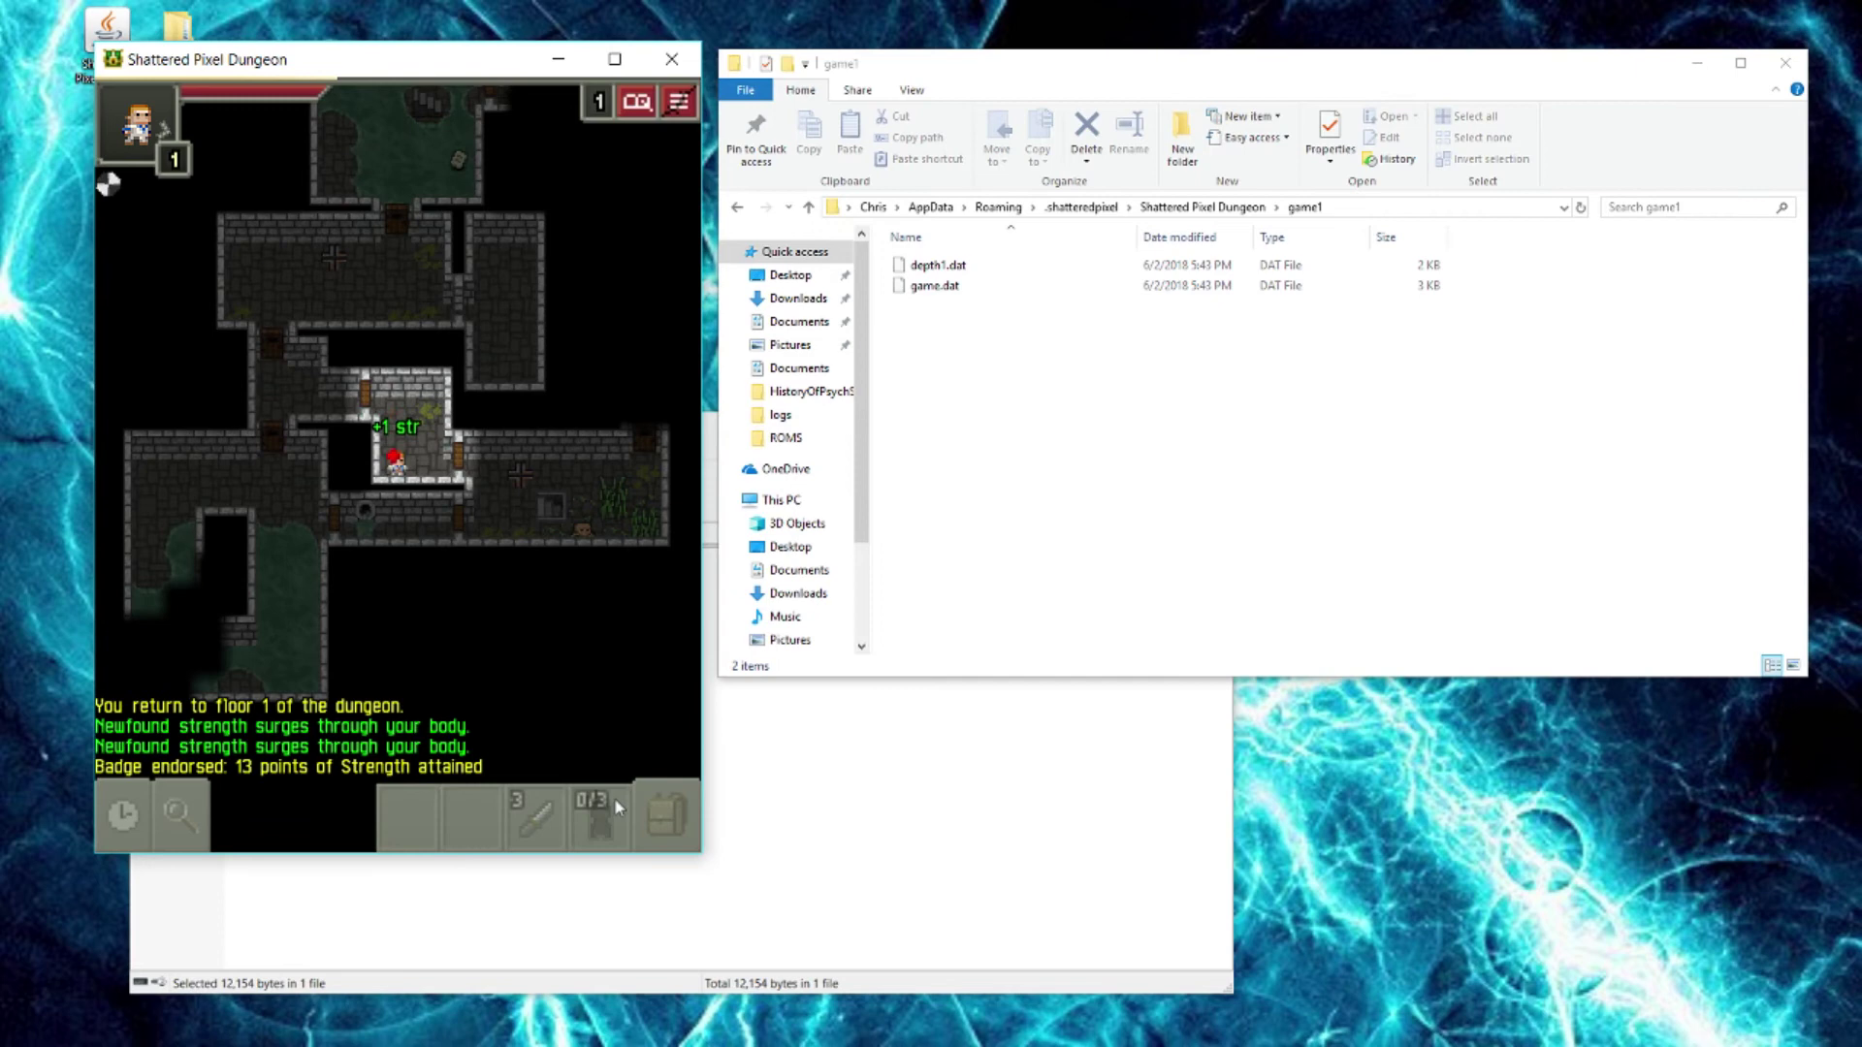
left_click(652, 803)
left_click(356, 340)
left_click(523, 531)
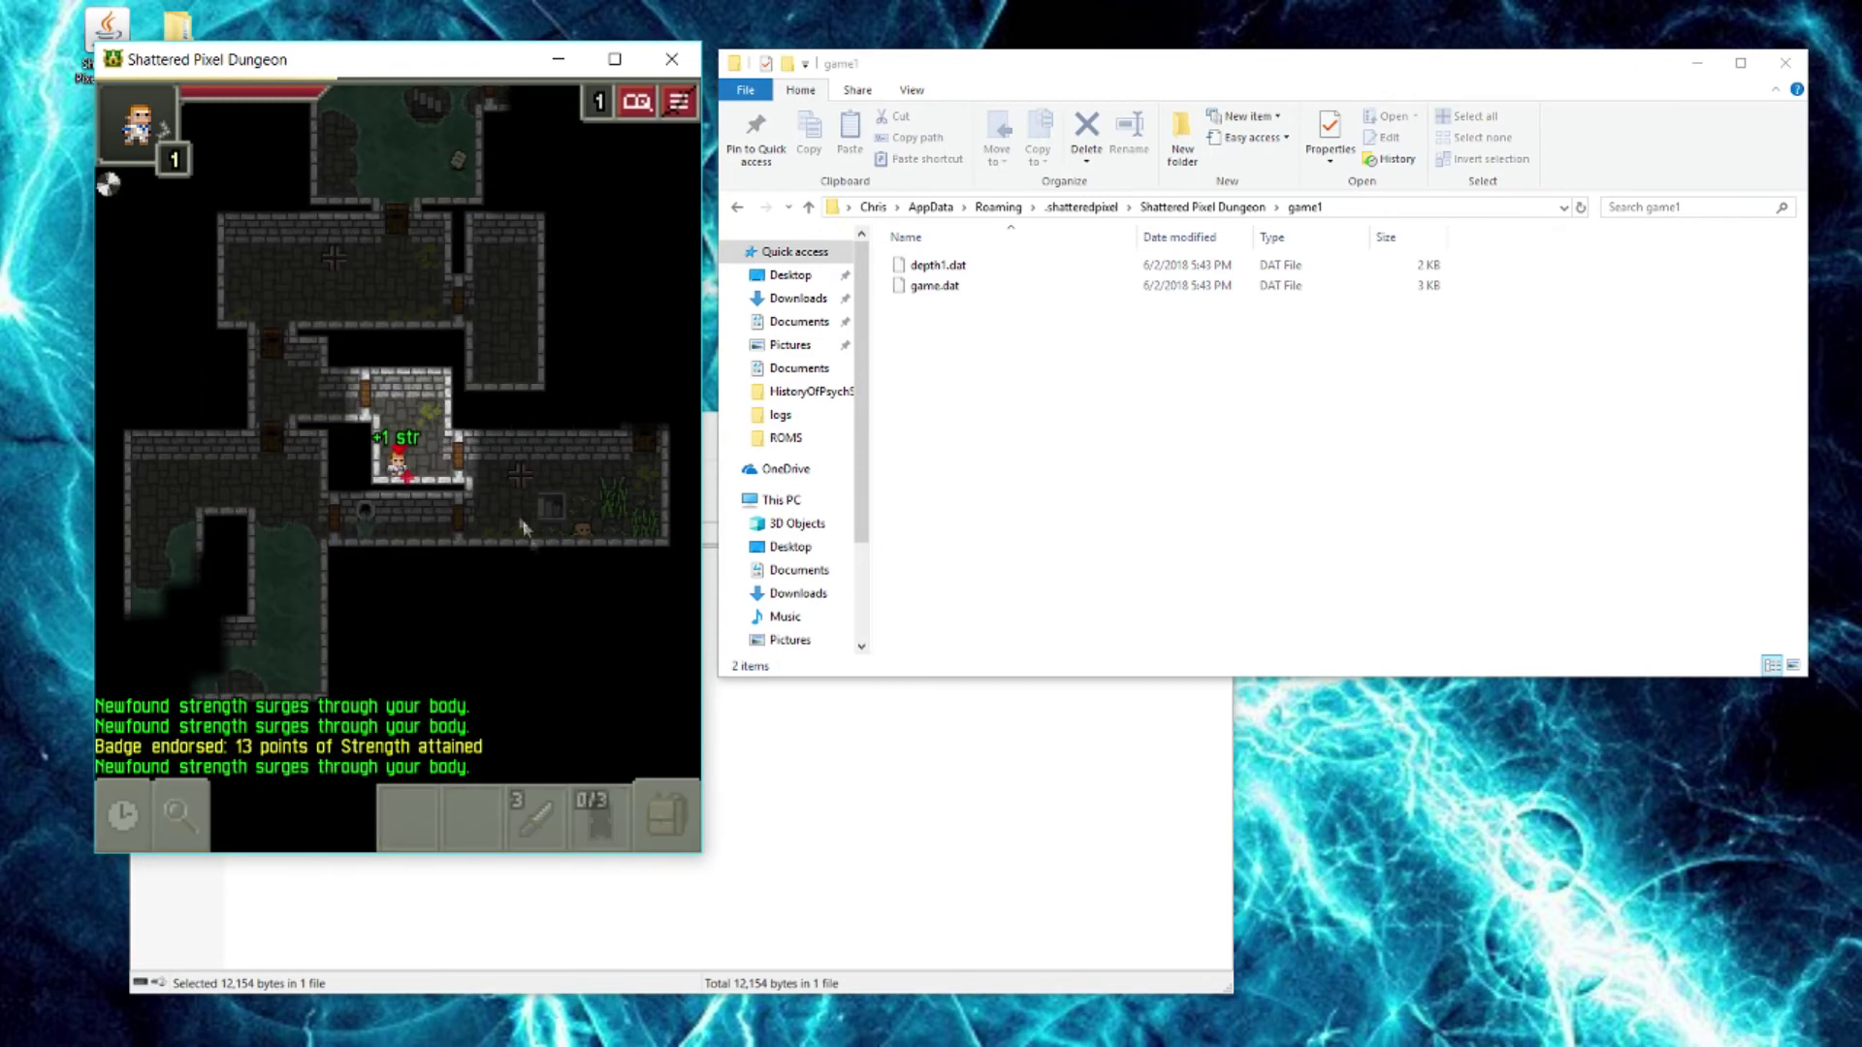
left_click(659, 805)
left_click(356, 339)
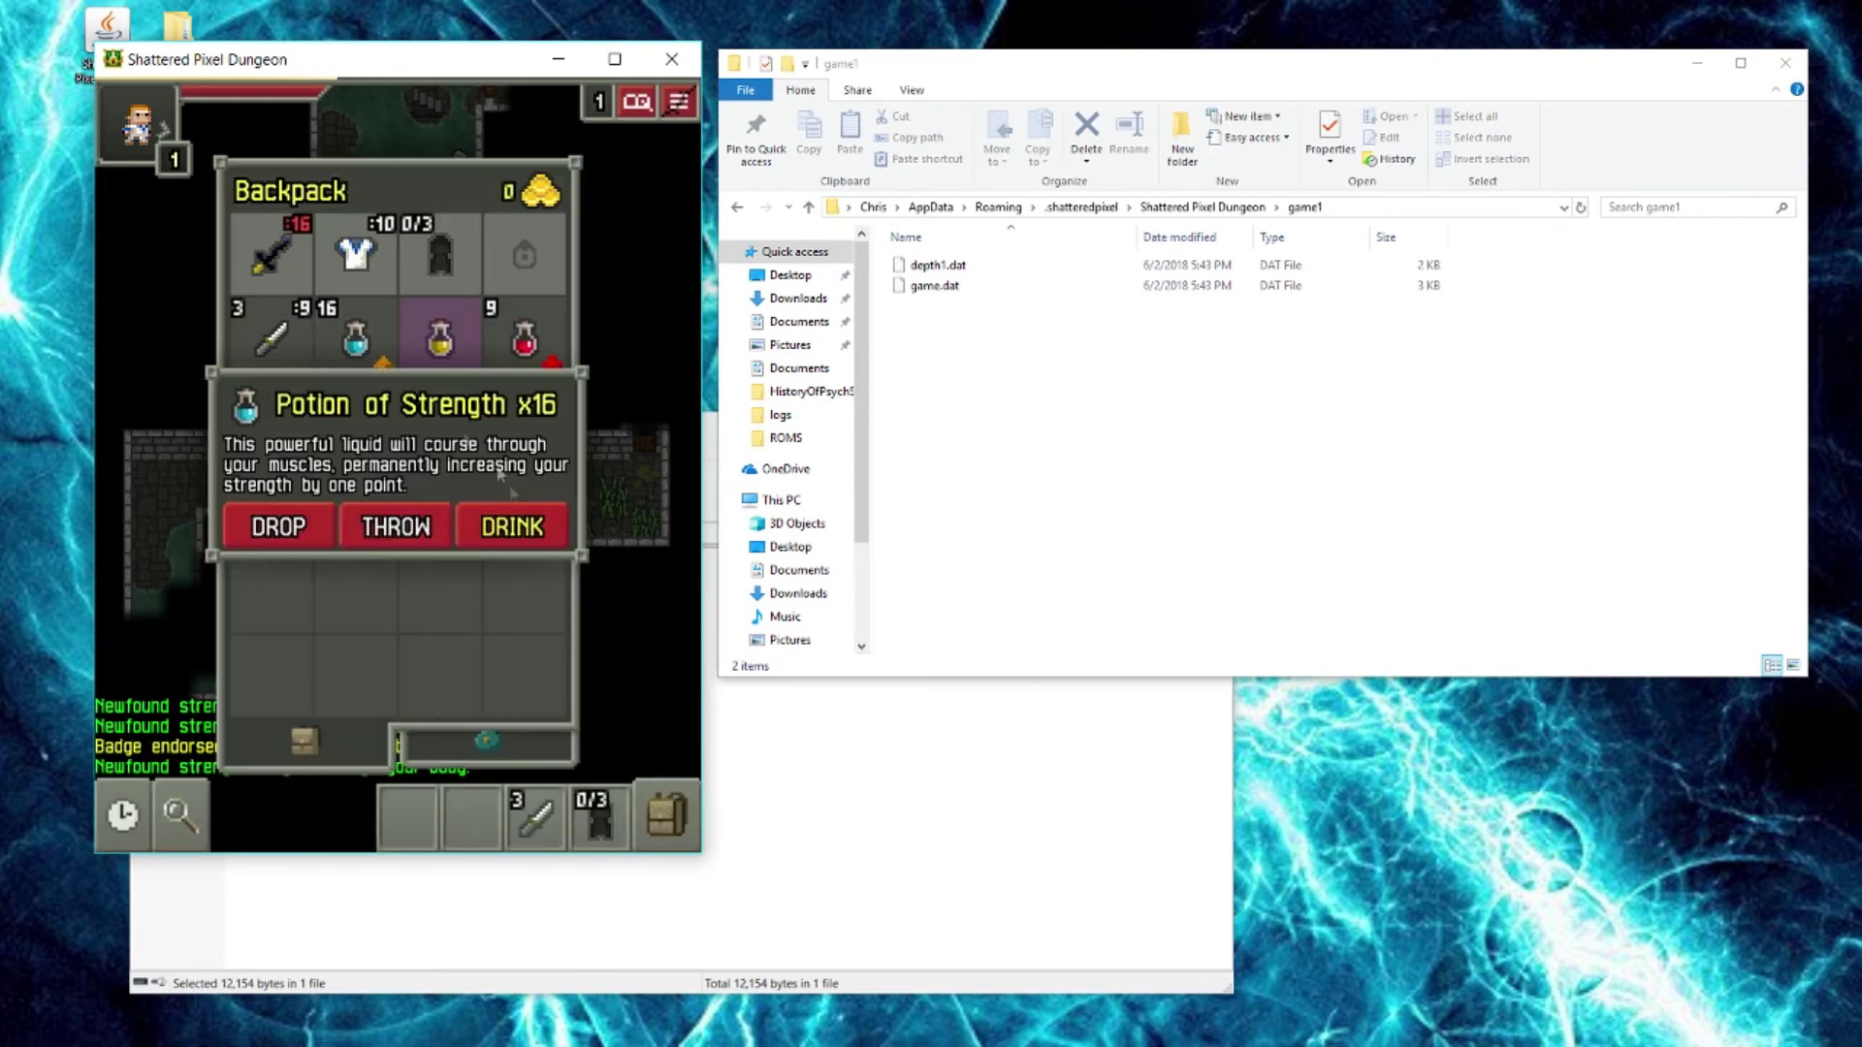
left_click(514, 519)
left_click(665, 818)
left_click(359, 342)
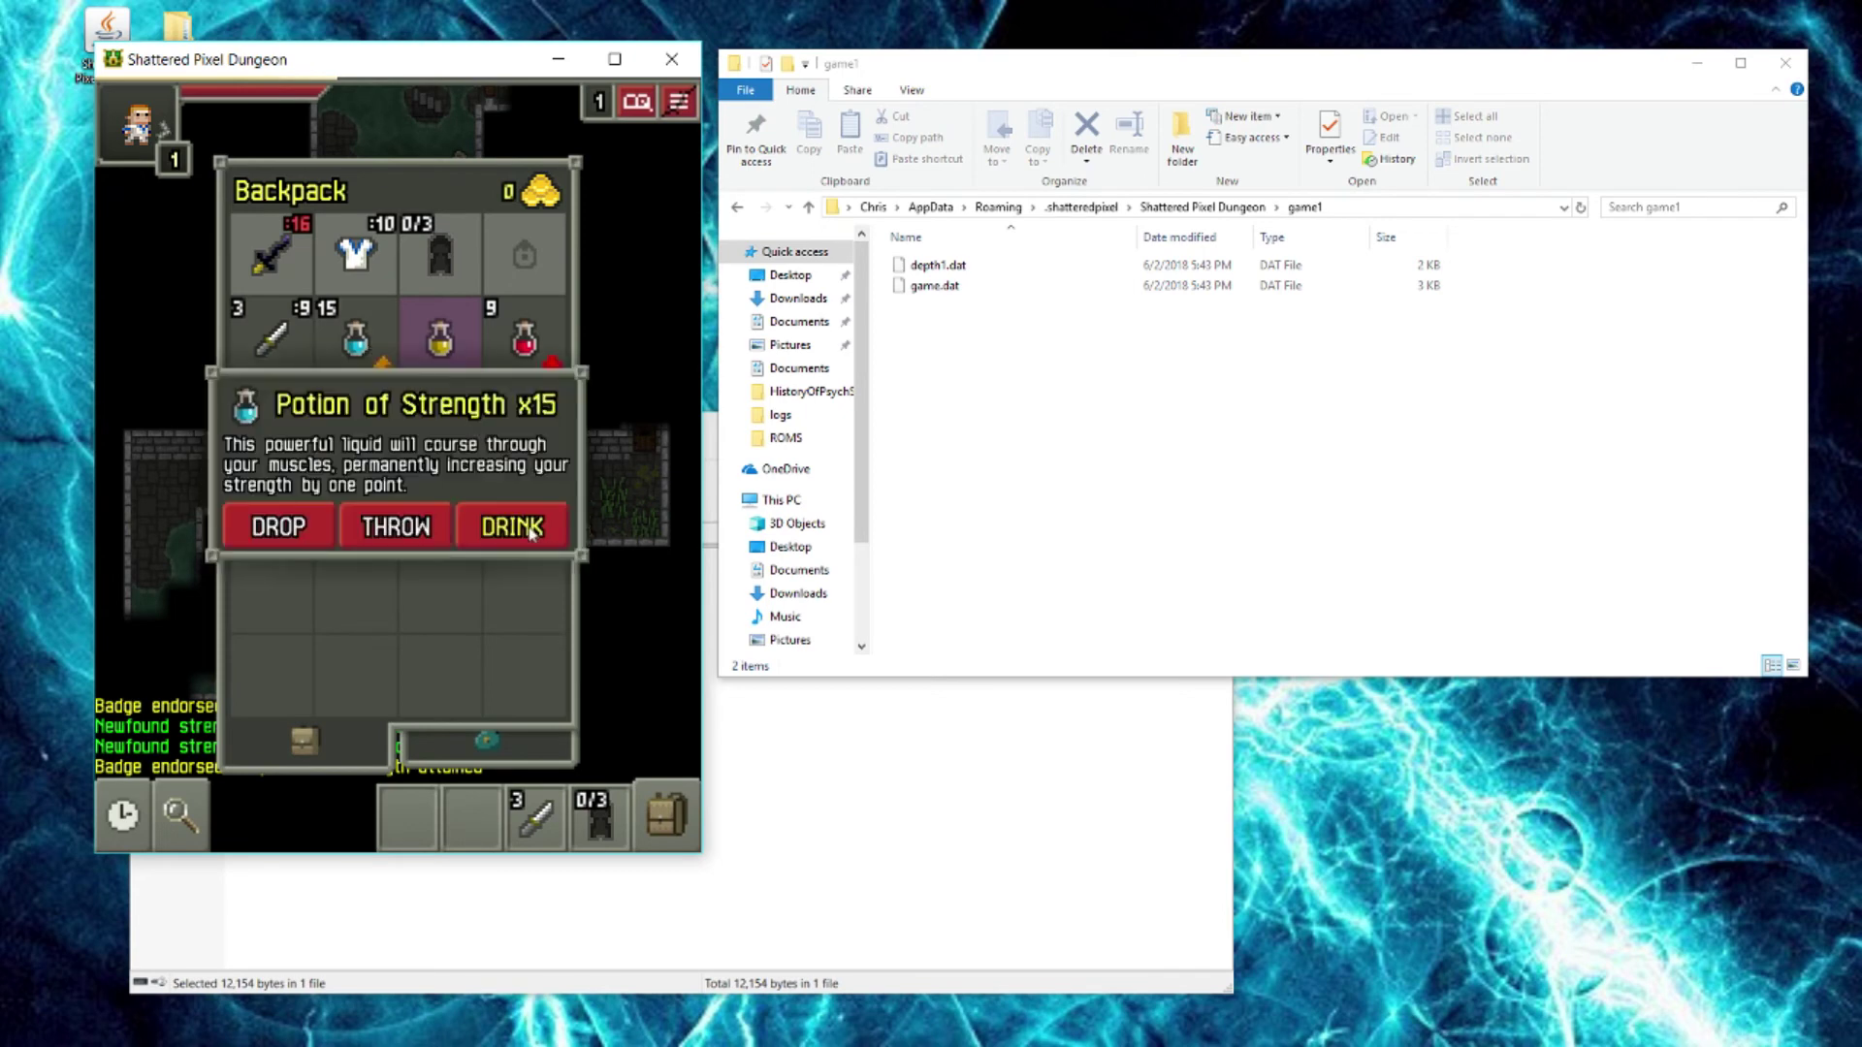
left_click(515, 523)
left_click(666, 814)
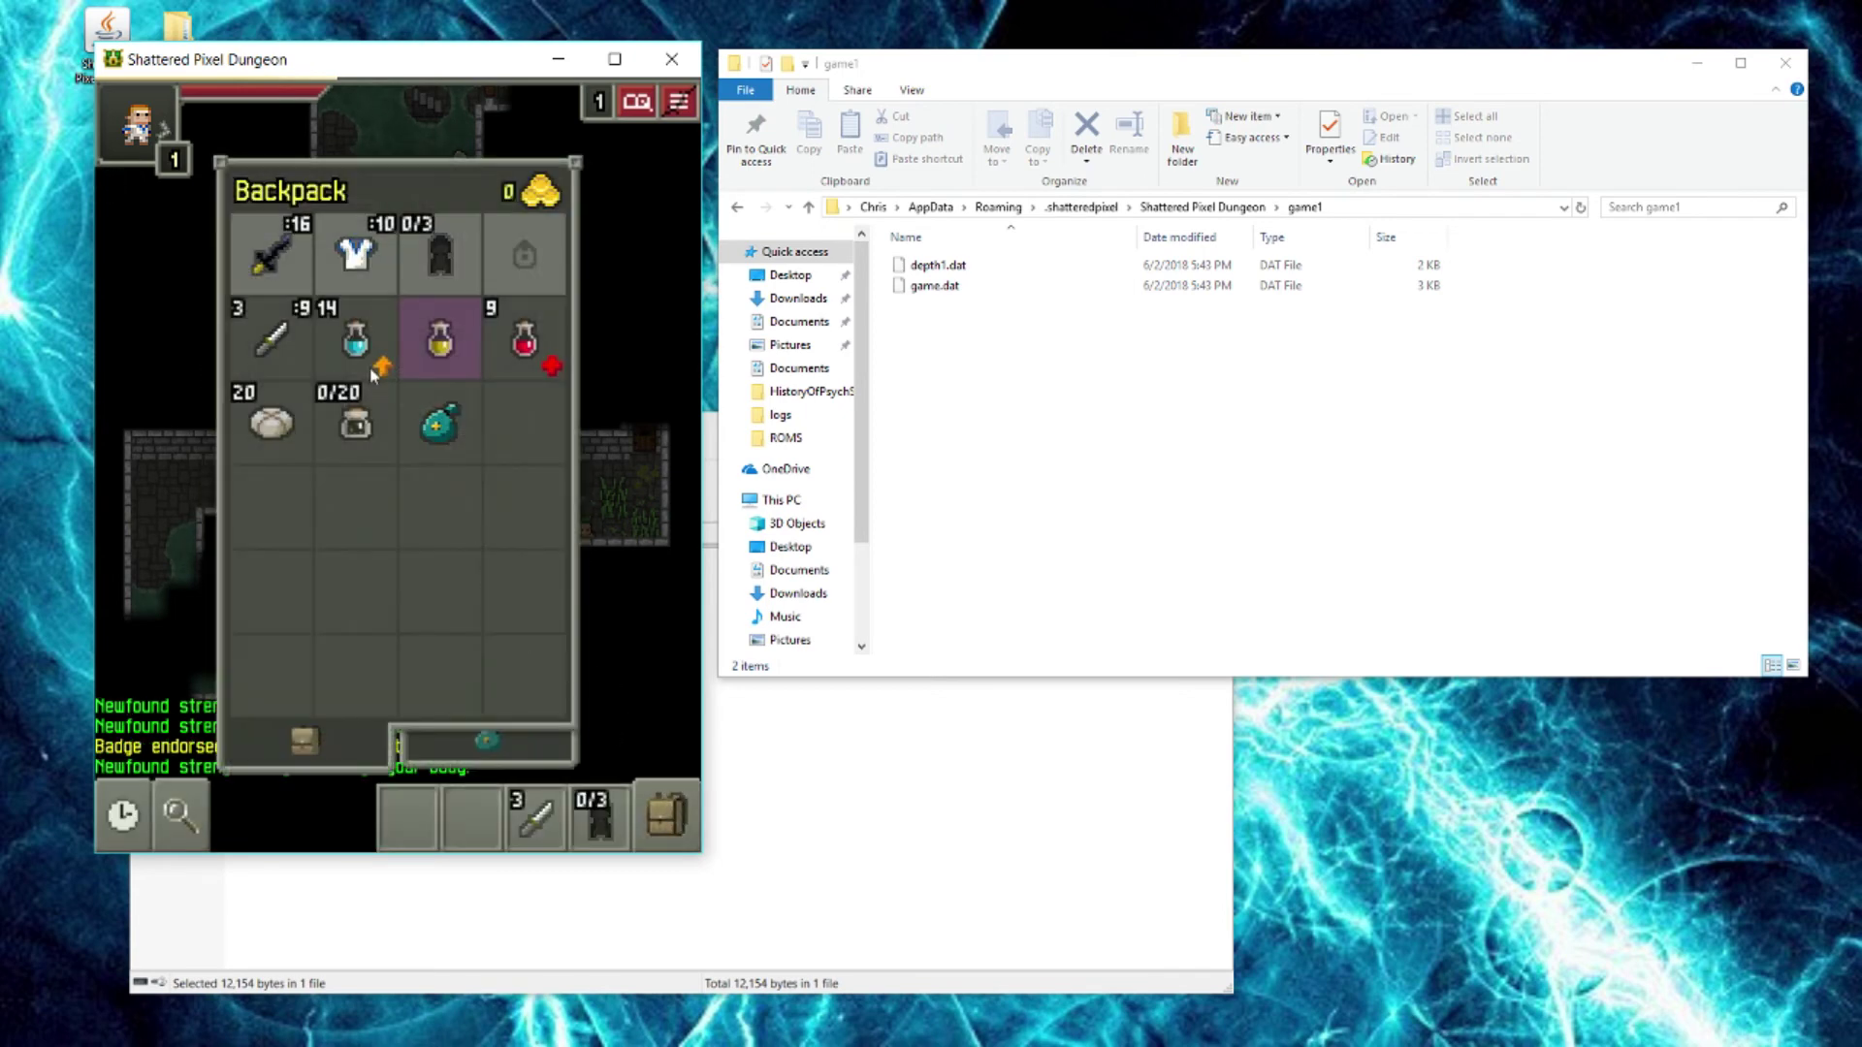
Recheck the Assassin's Blade requirement, drink one more Strength potion, and confirm Strength 17.
left_click(286, 252)
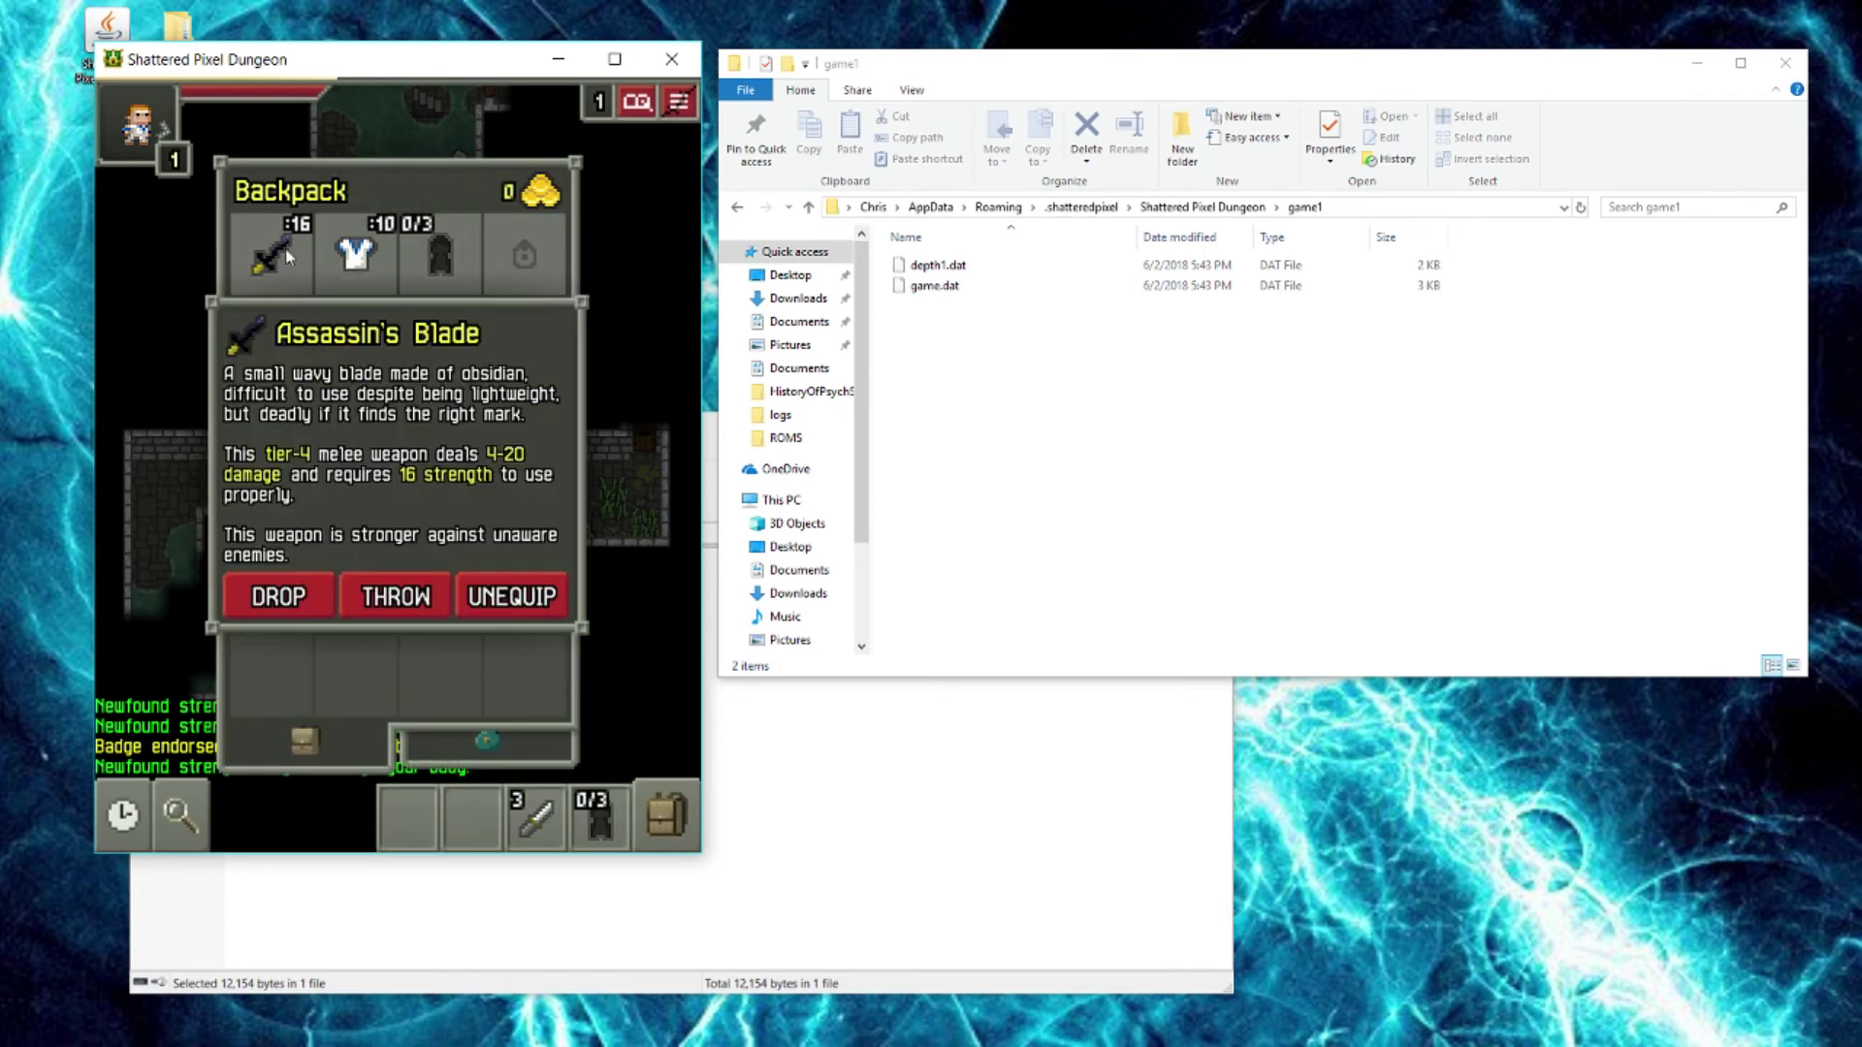
left_click(476, 704)
left_click(359, 341)
left_click(515, 524)
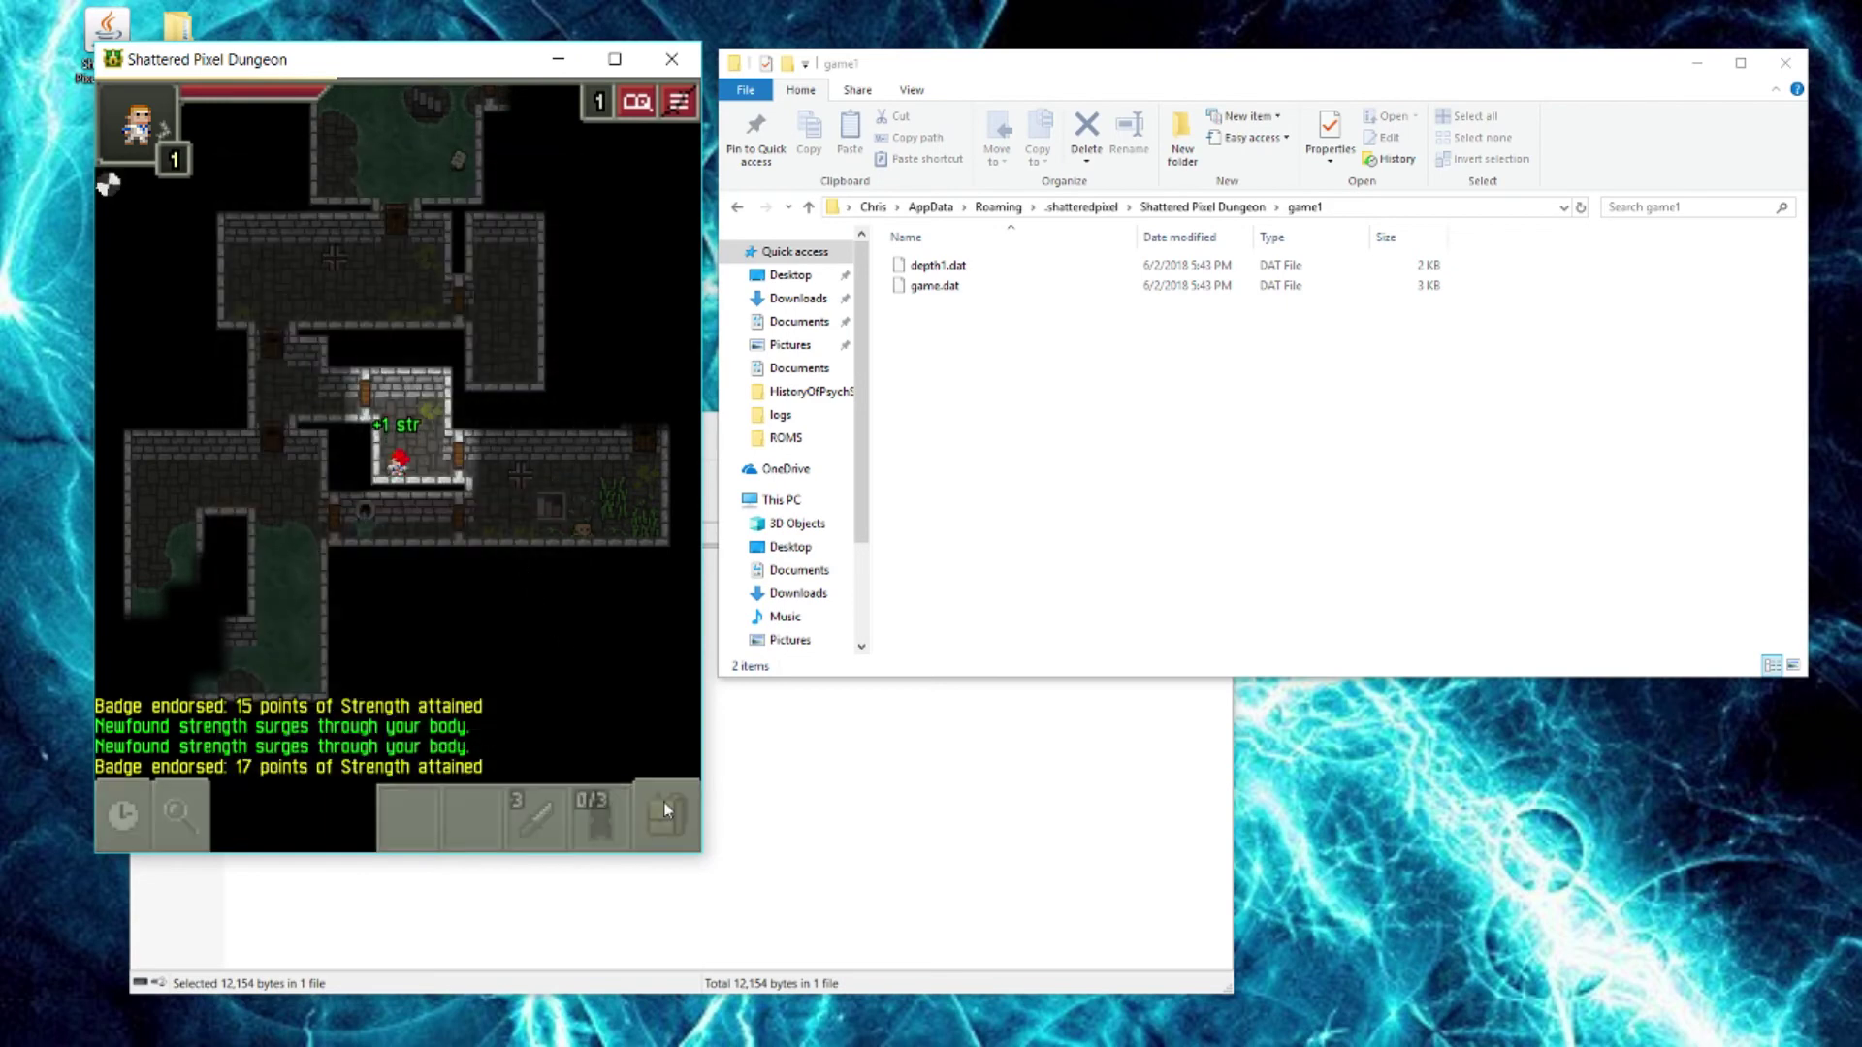
left_click(666, 813)
left_click(141, 123)
left_click(141, 123)
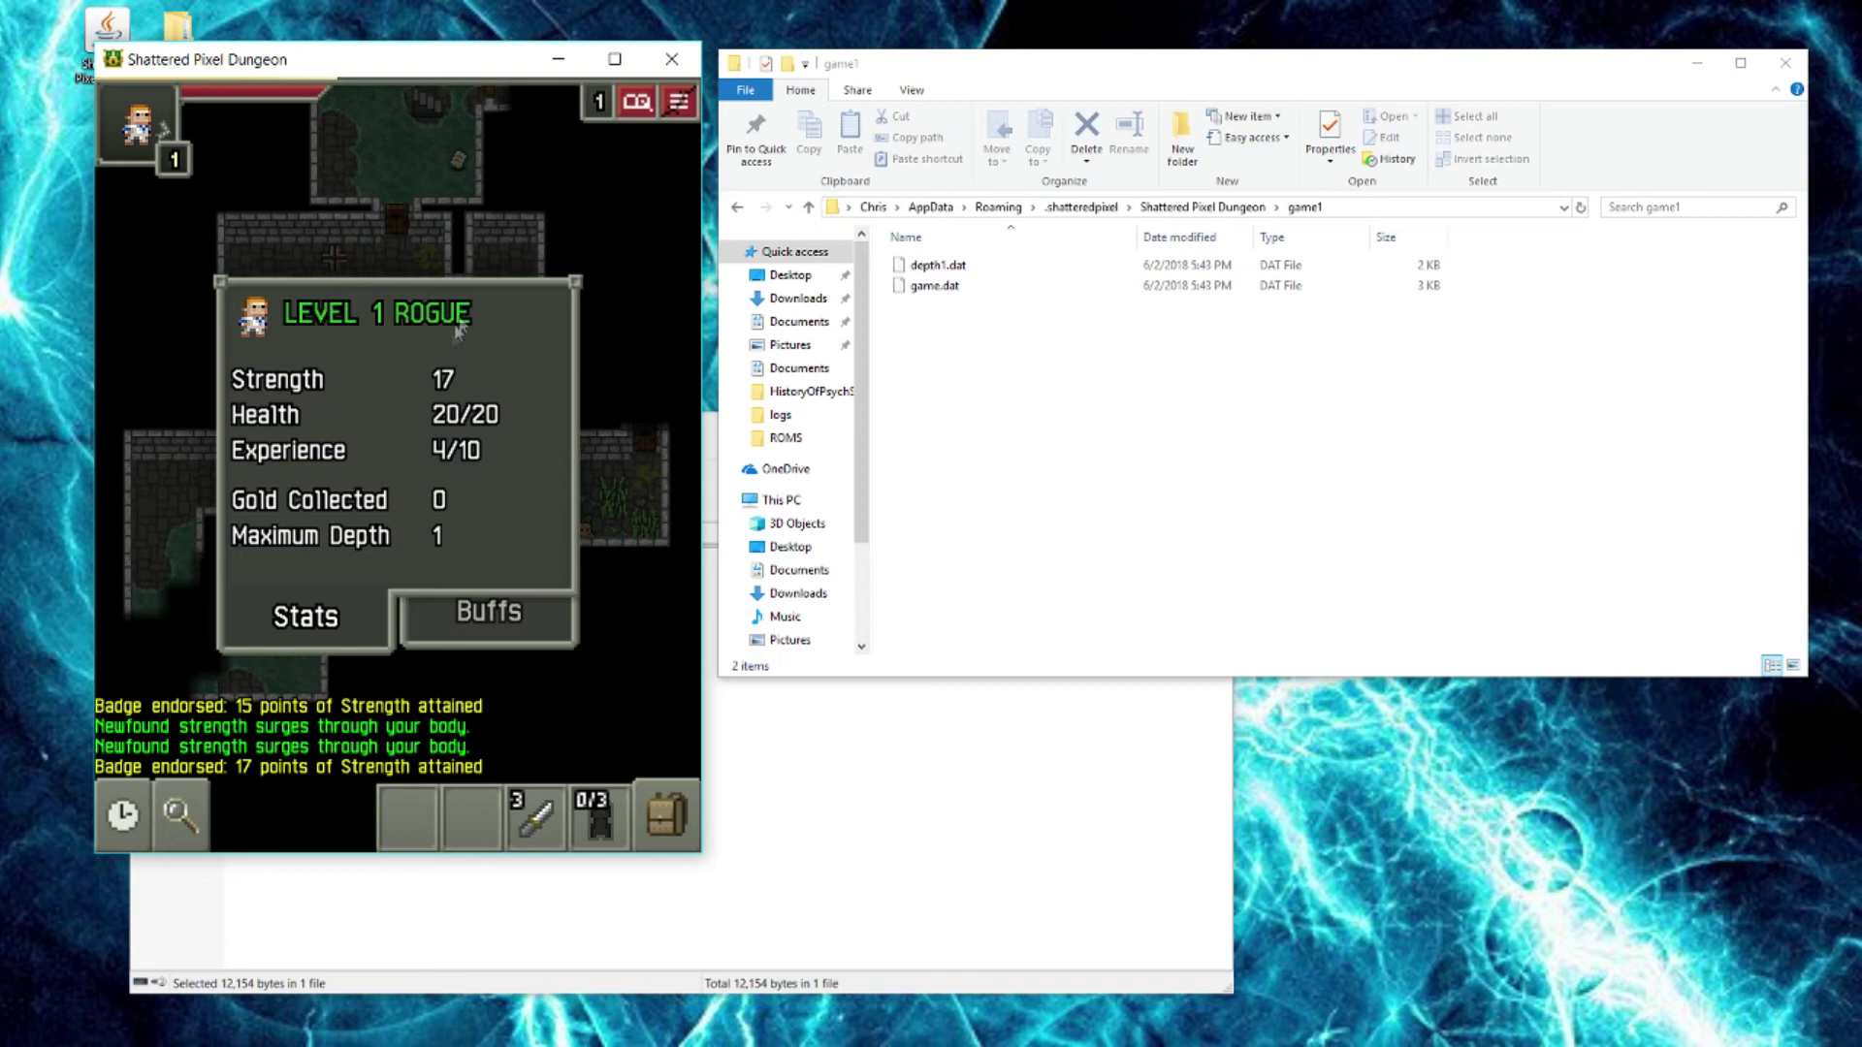
Walk east and kill the marsupial rats across the next two rooms.
left_click(671, 803)
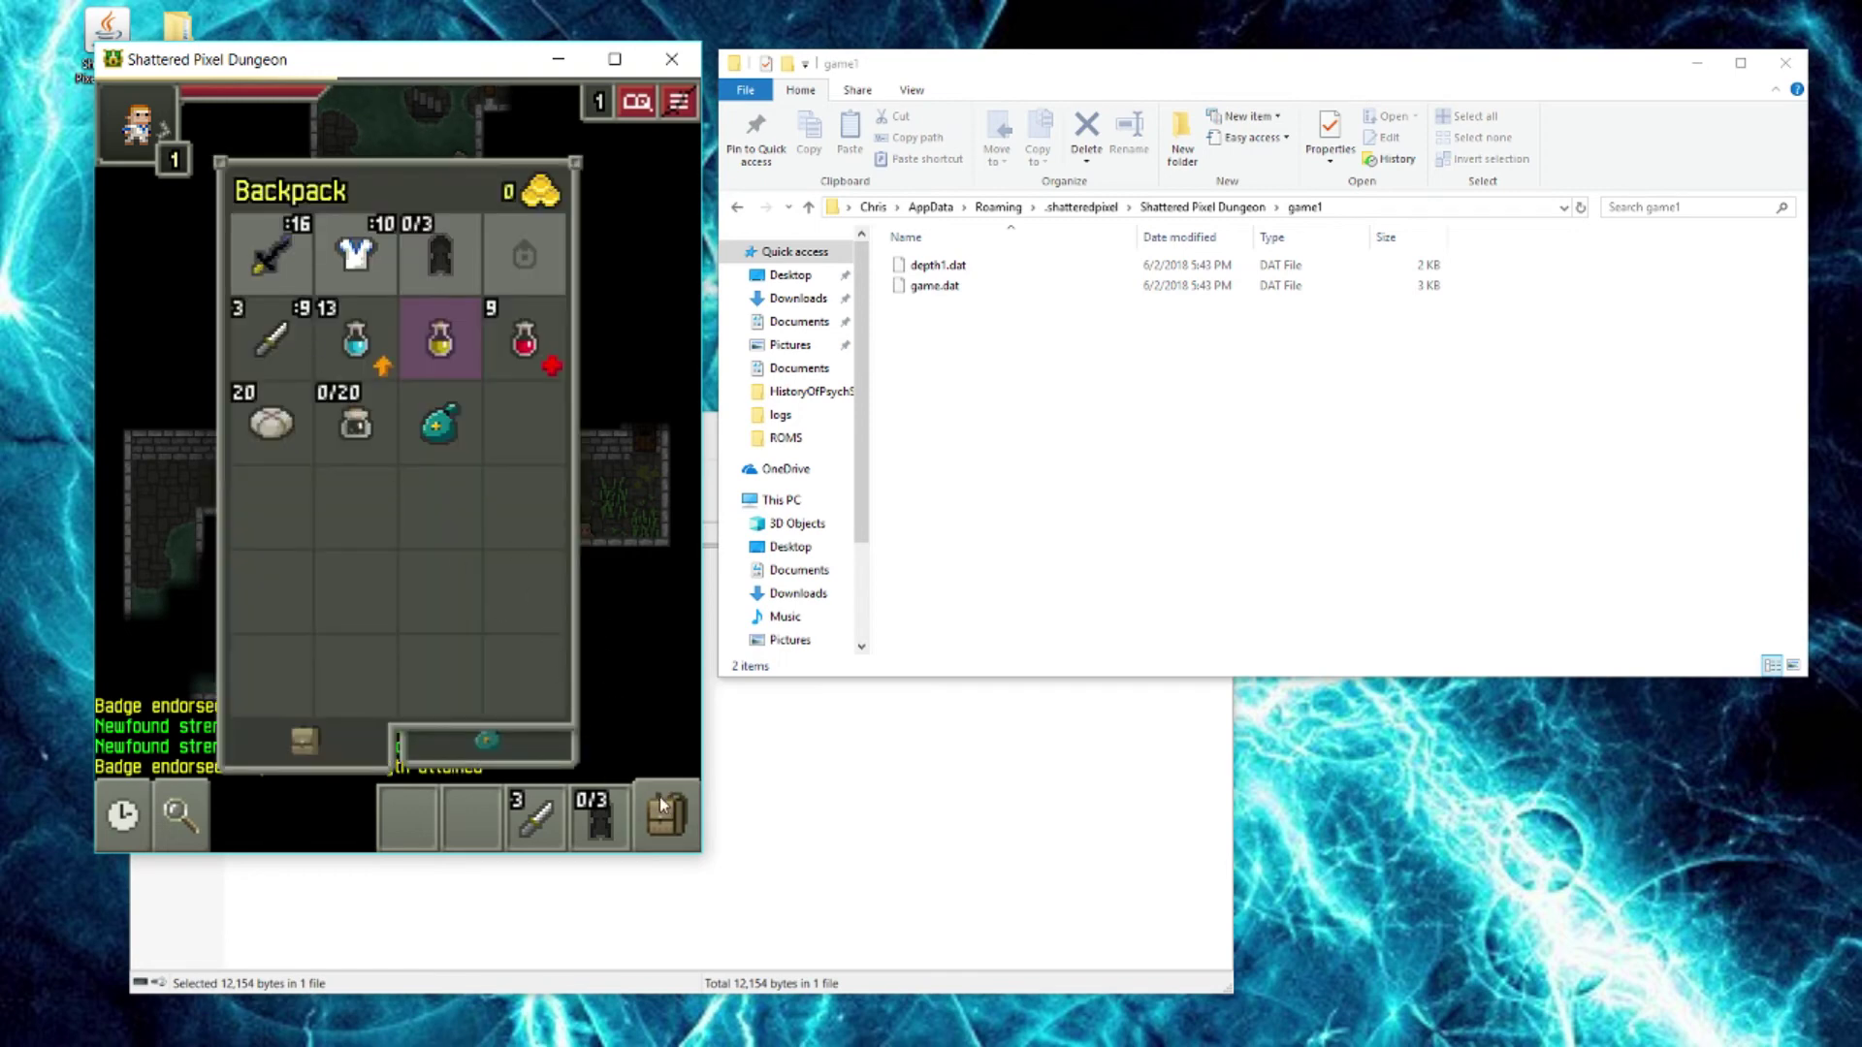
left_click(662, 803)
left_click(628, 460)
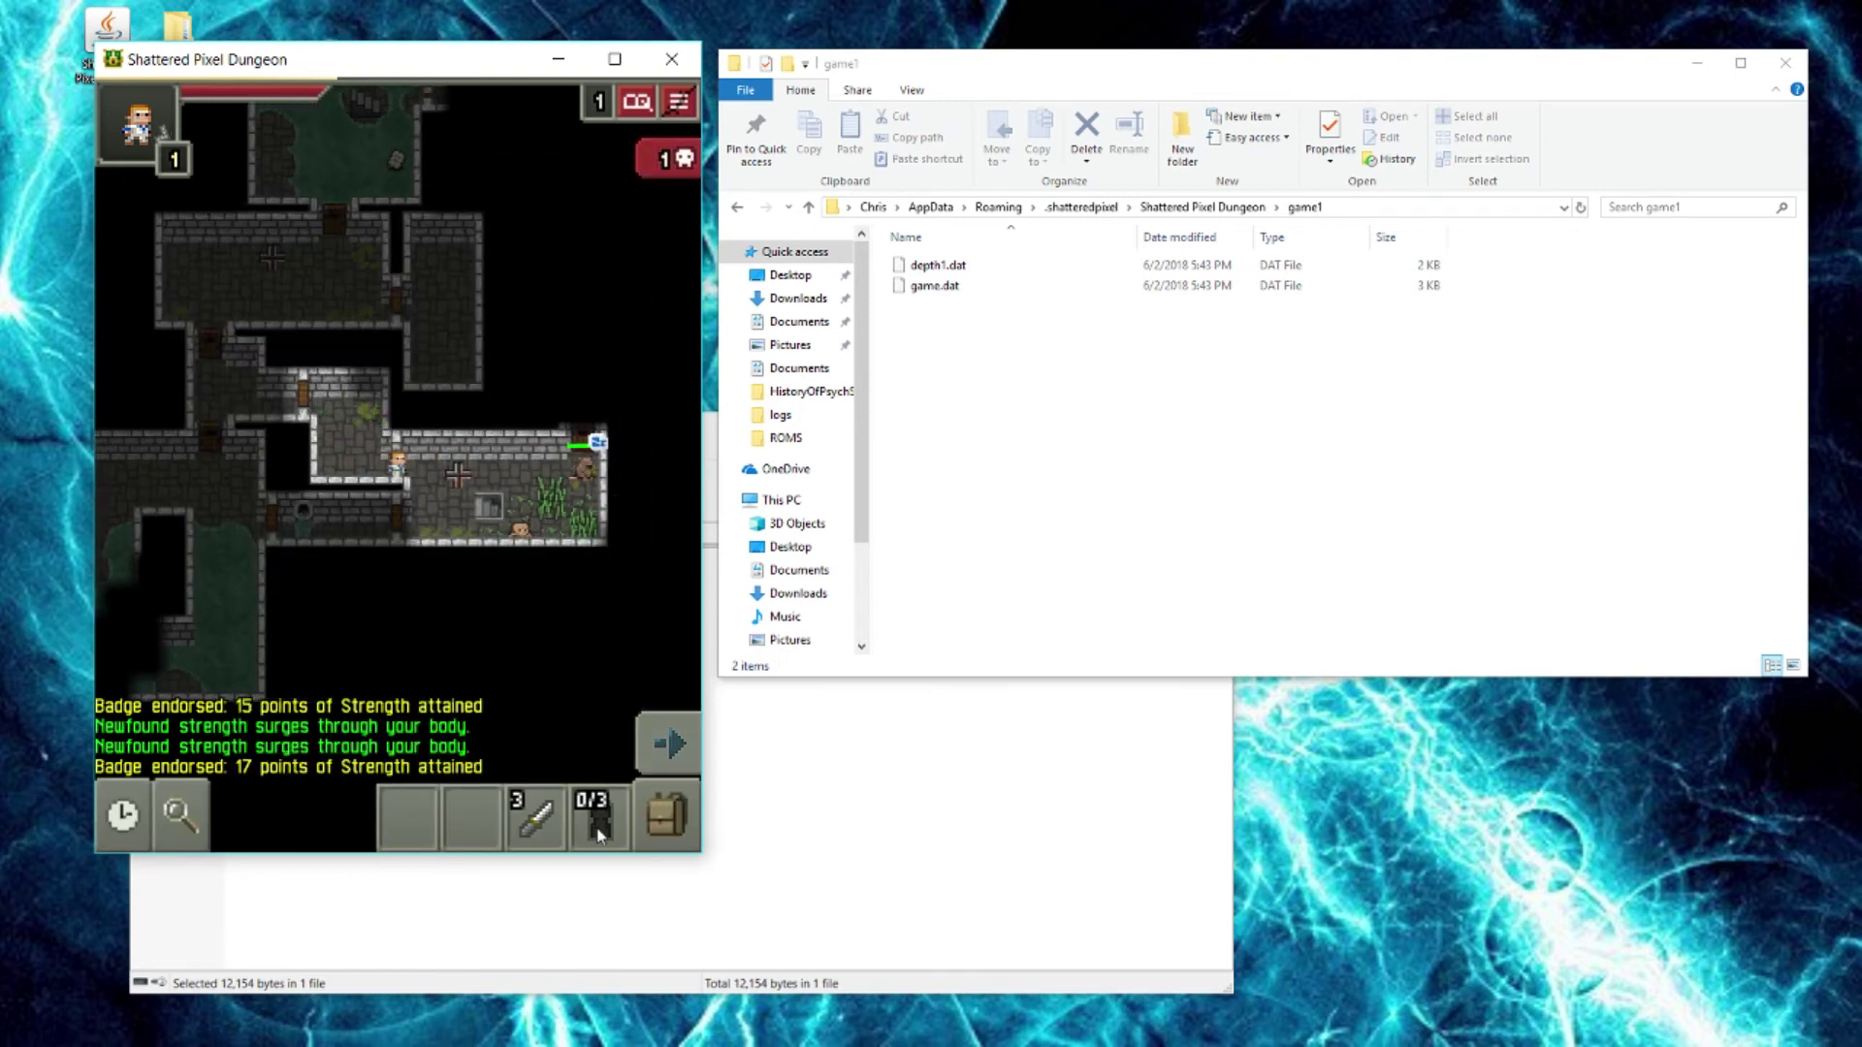
left_click(463, 526)
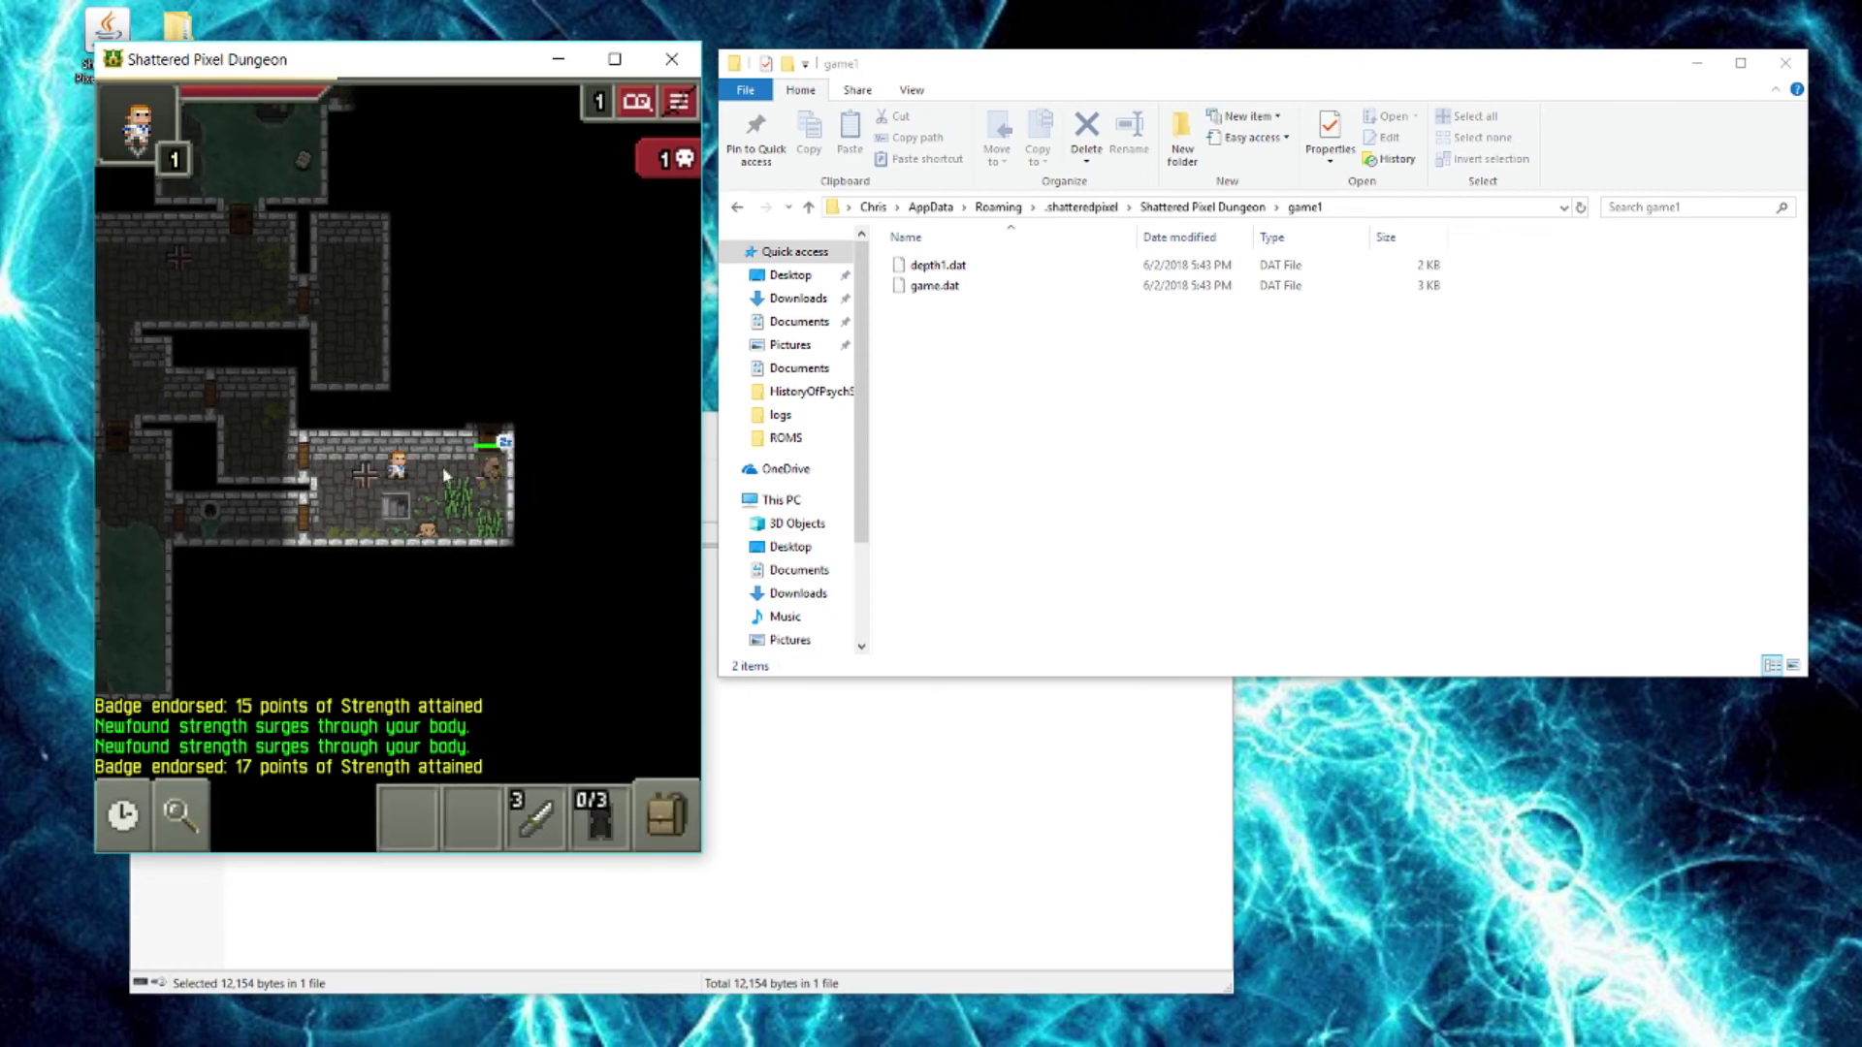
left_click(655, 742)
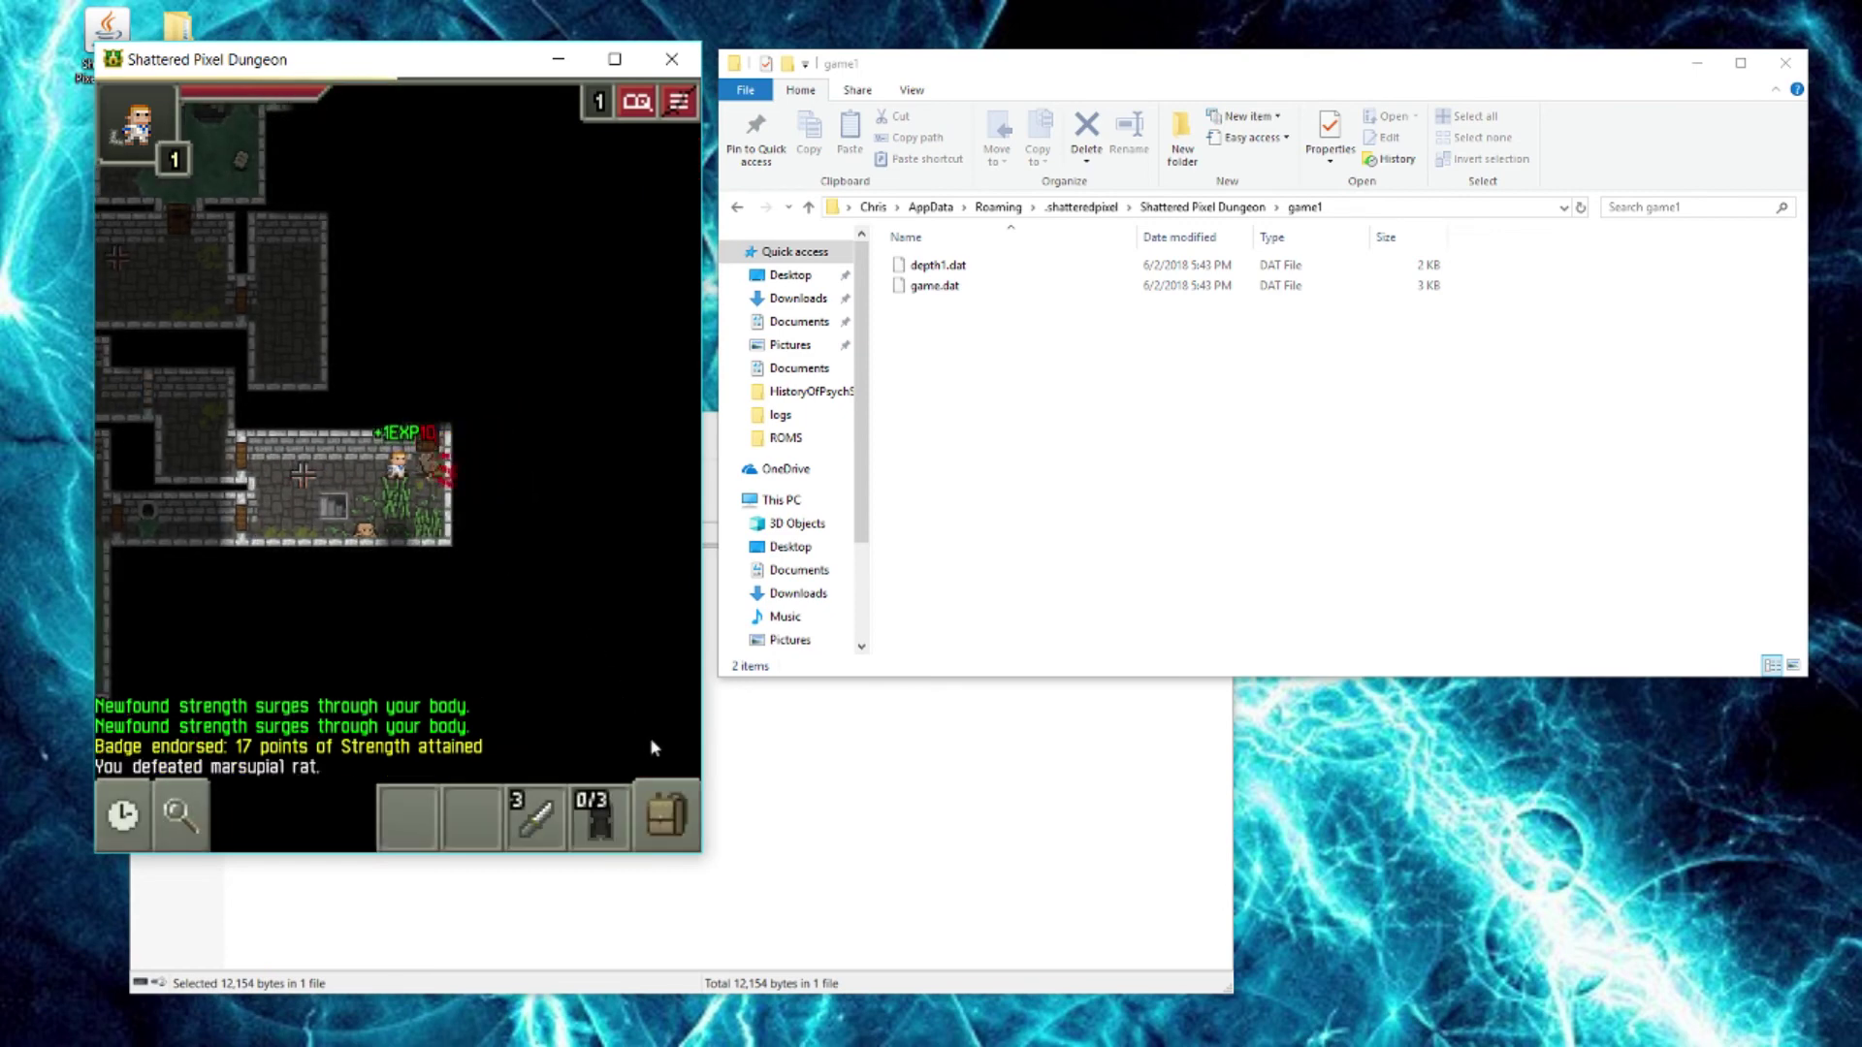
left_click(423, 436)
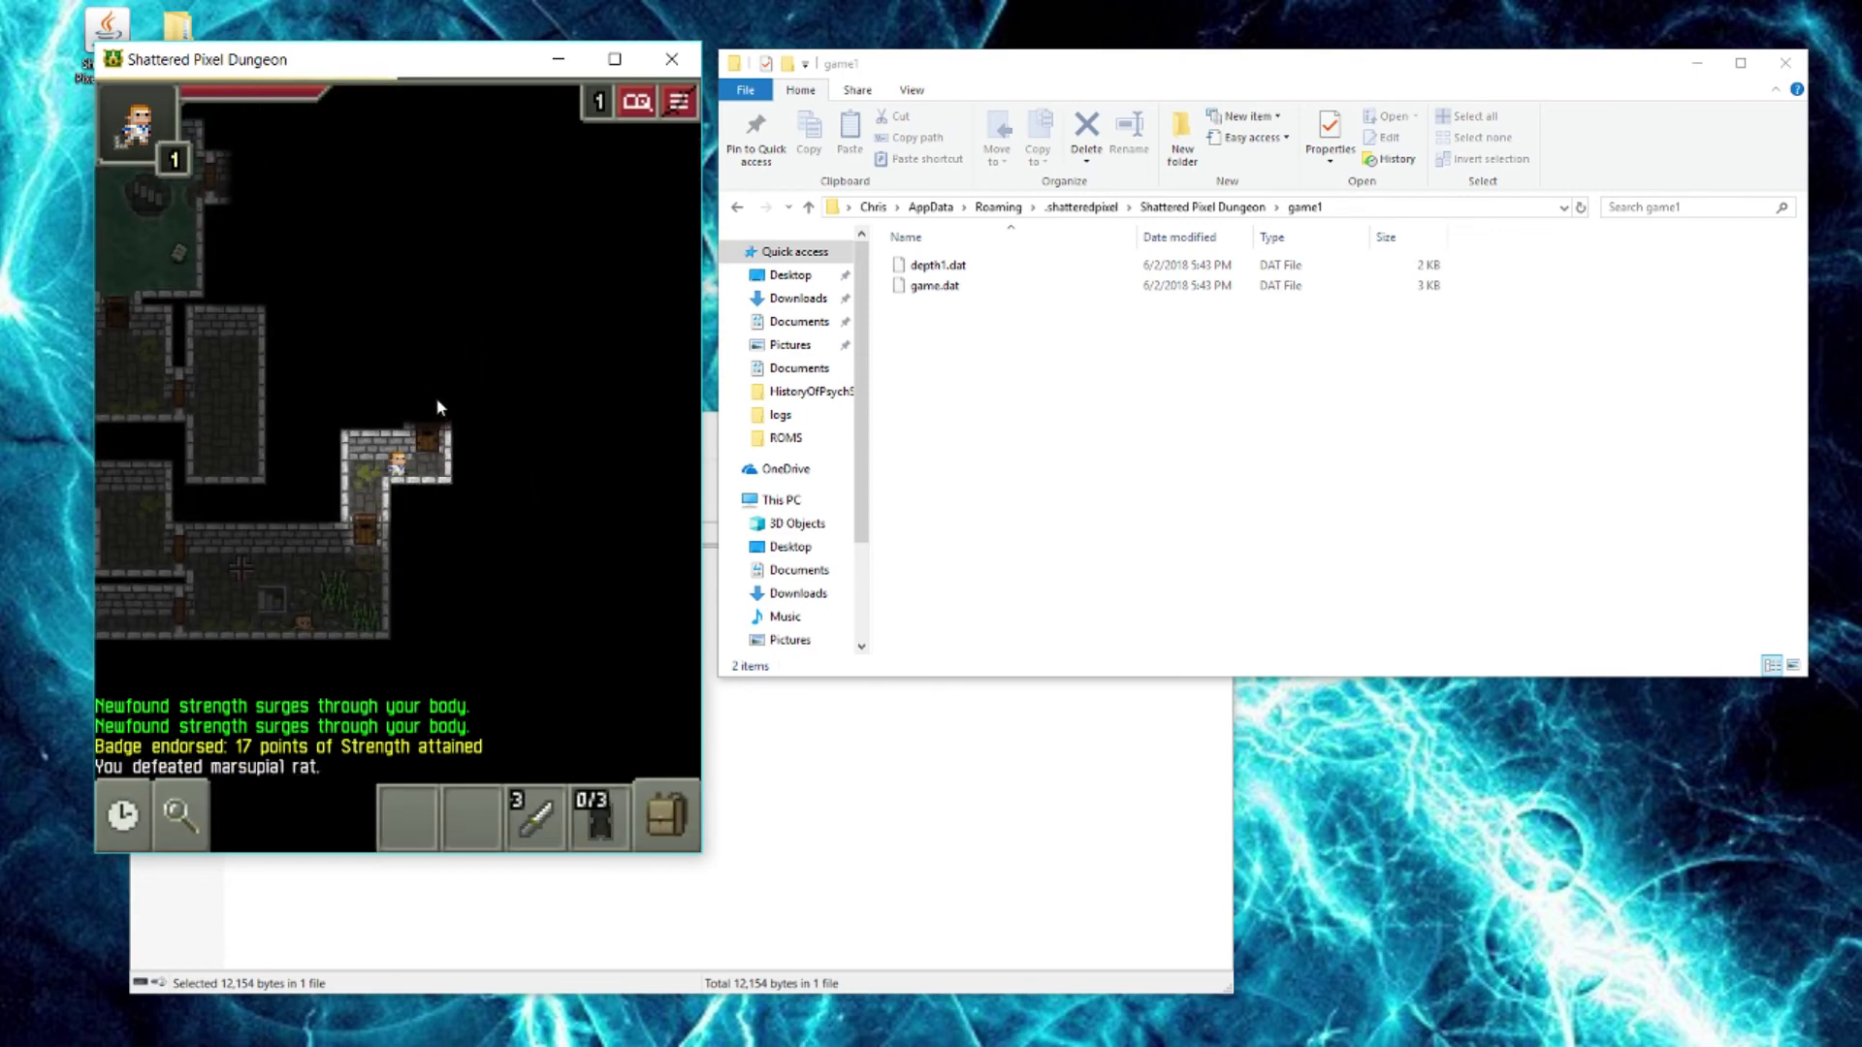
left_click(668, 745)
left_click(669, 746)
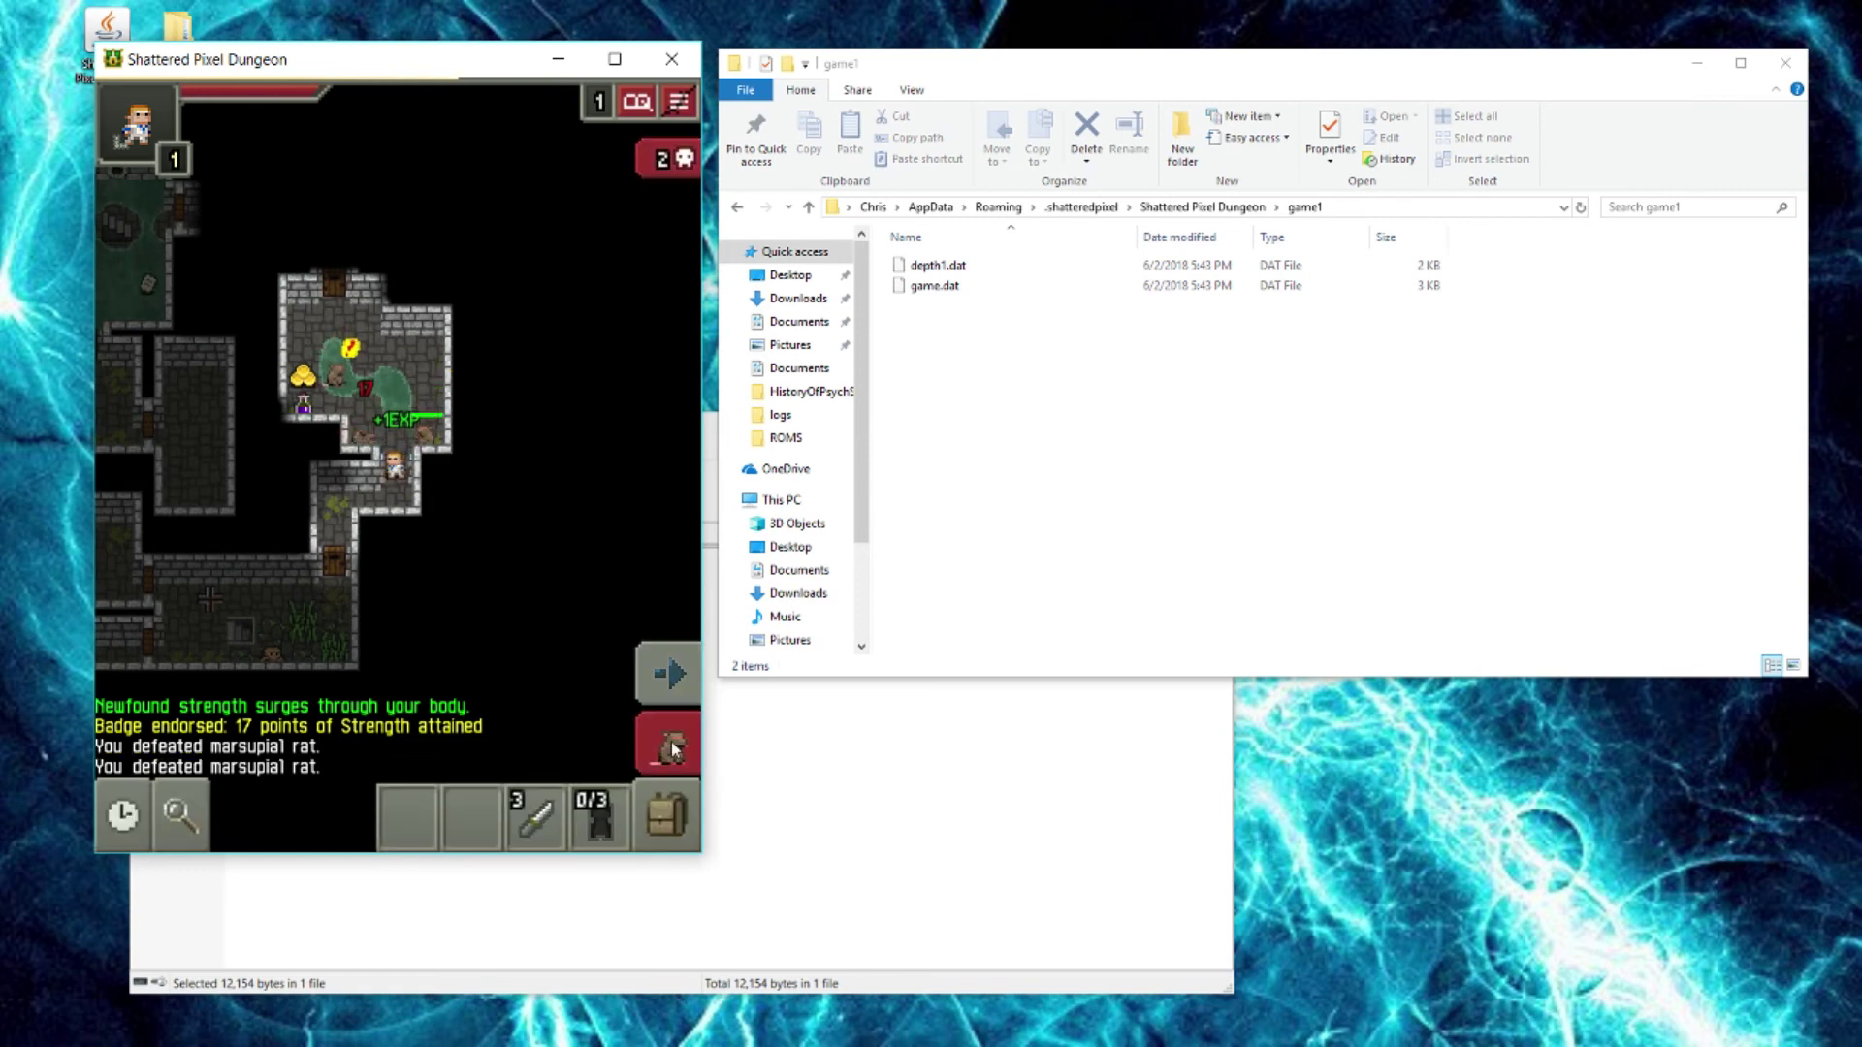
left_click(670, 744)
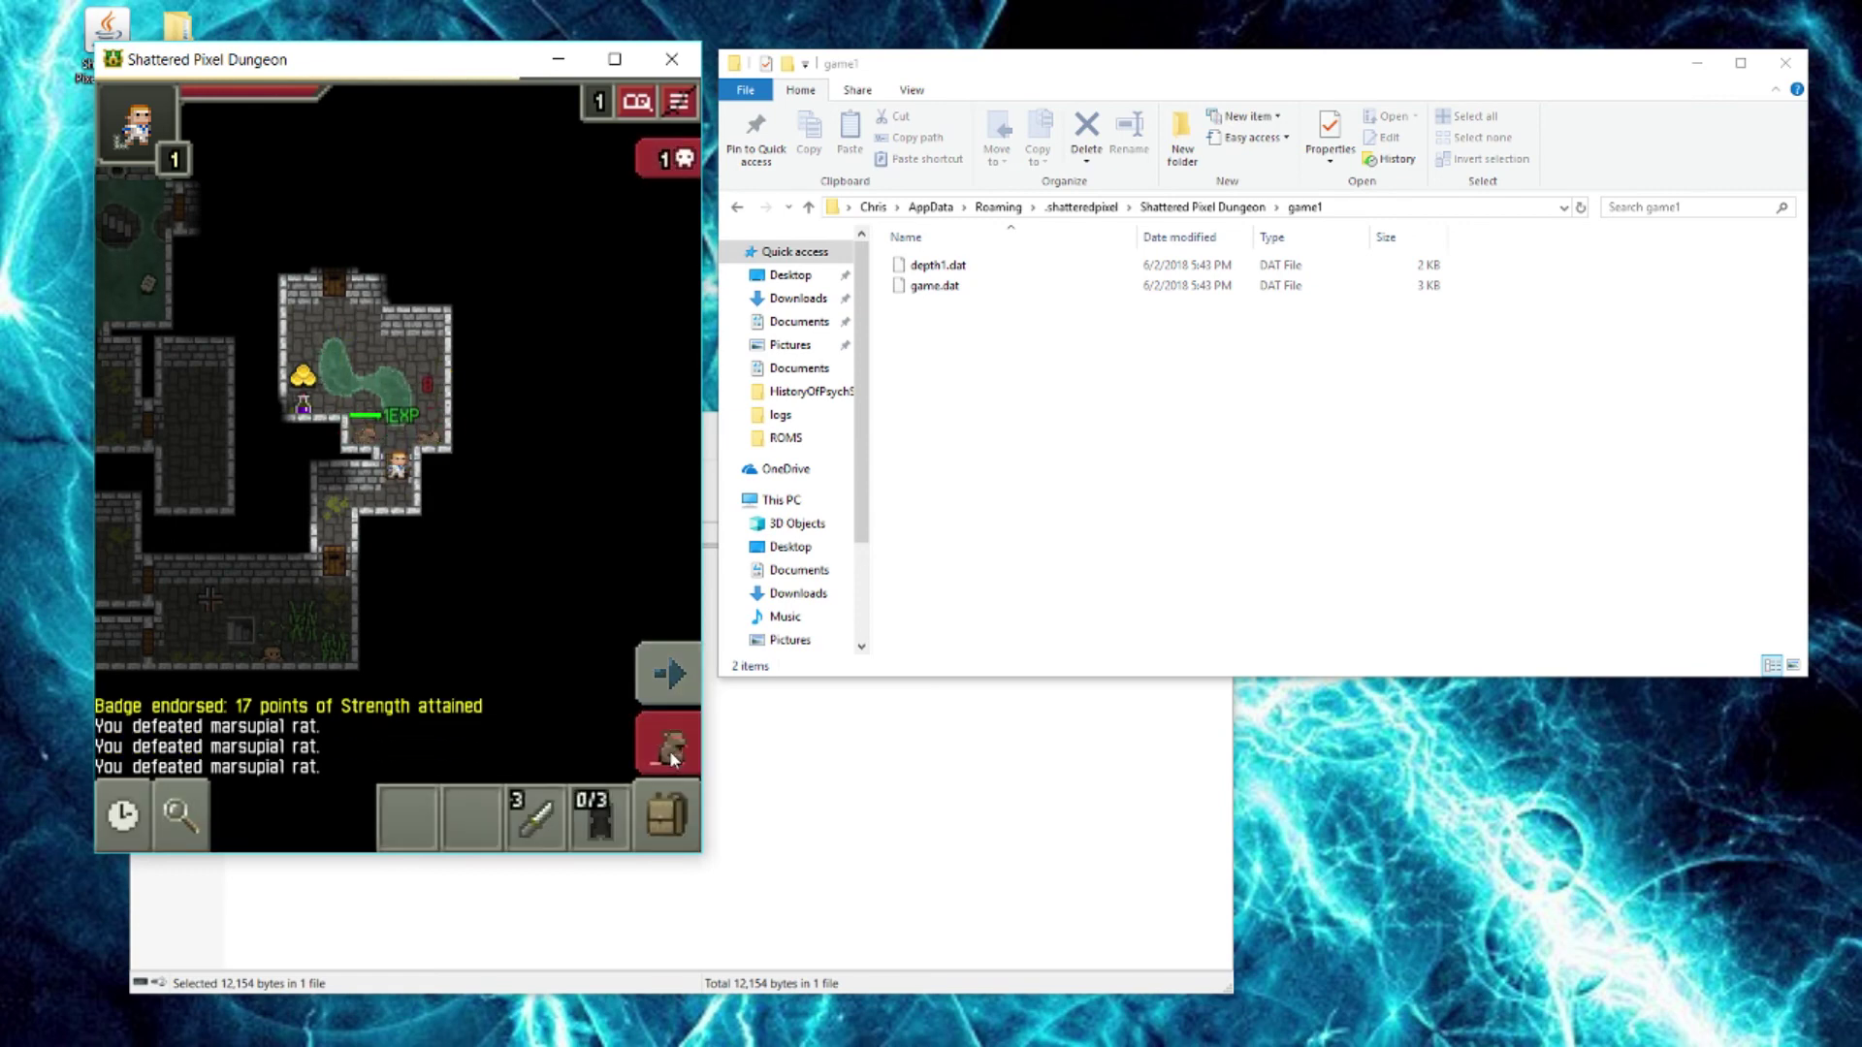
left_click(670, 752)
Pick up the indigo potion and the gold, then head through the north door.
left_click(303, 407)
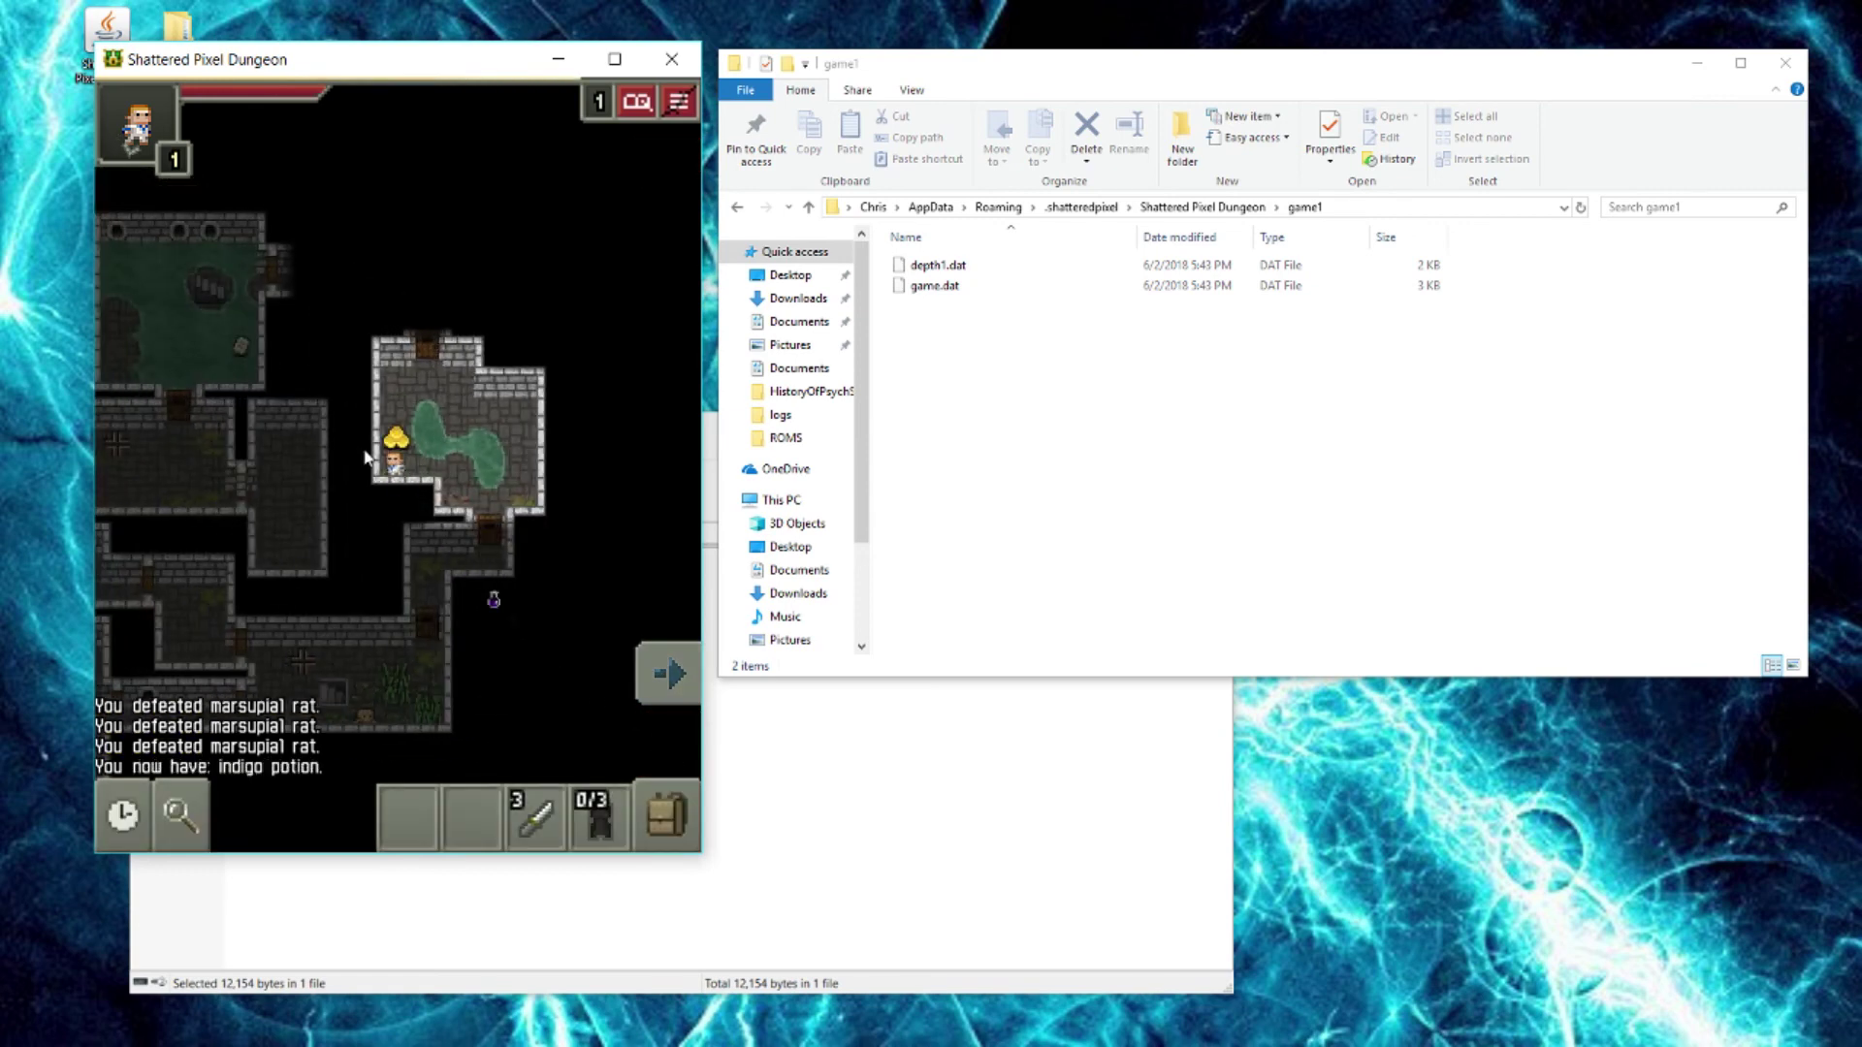
left_click(395, 439)
left_click(433, 388)
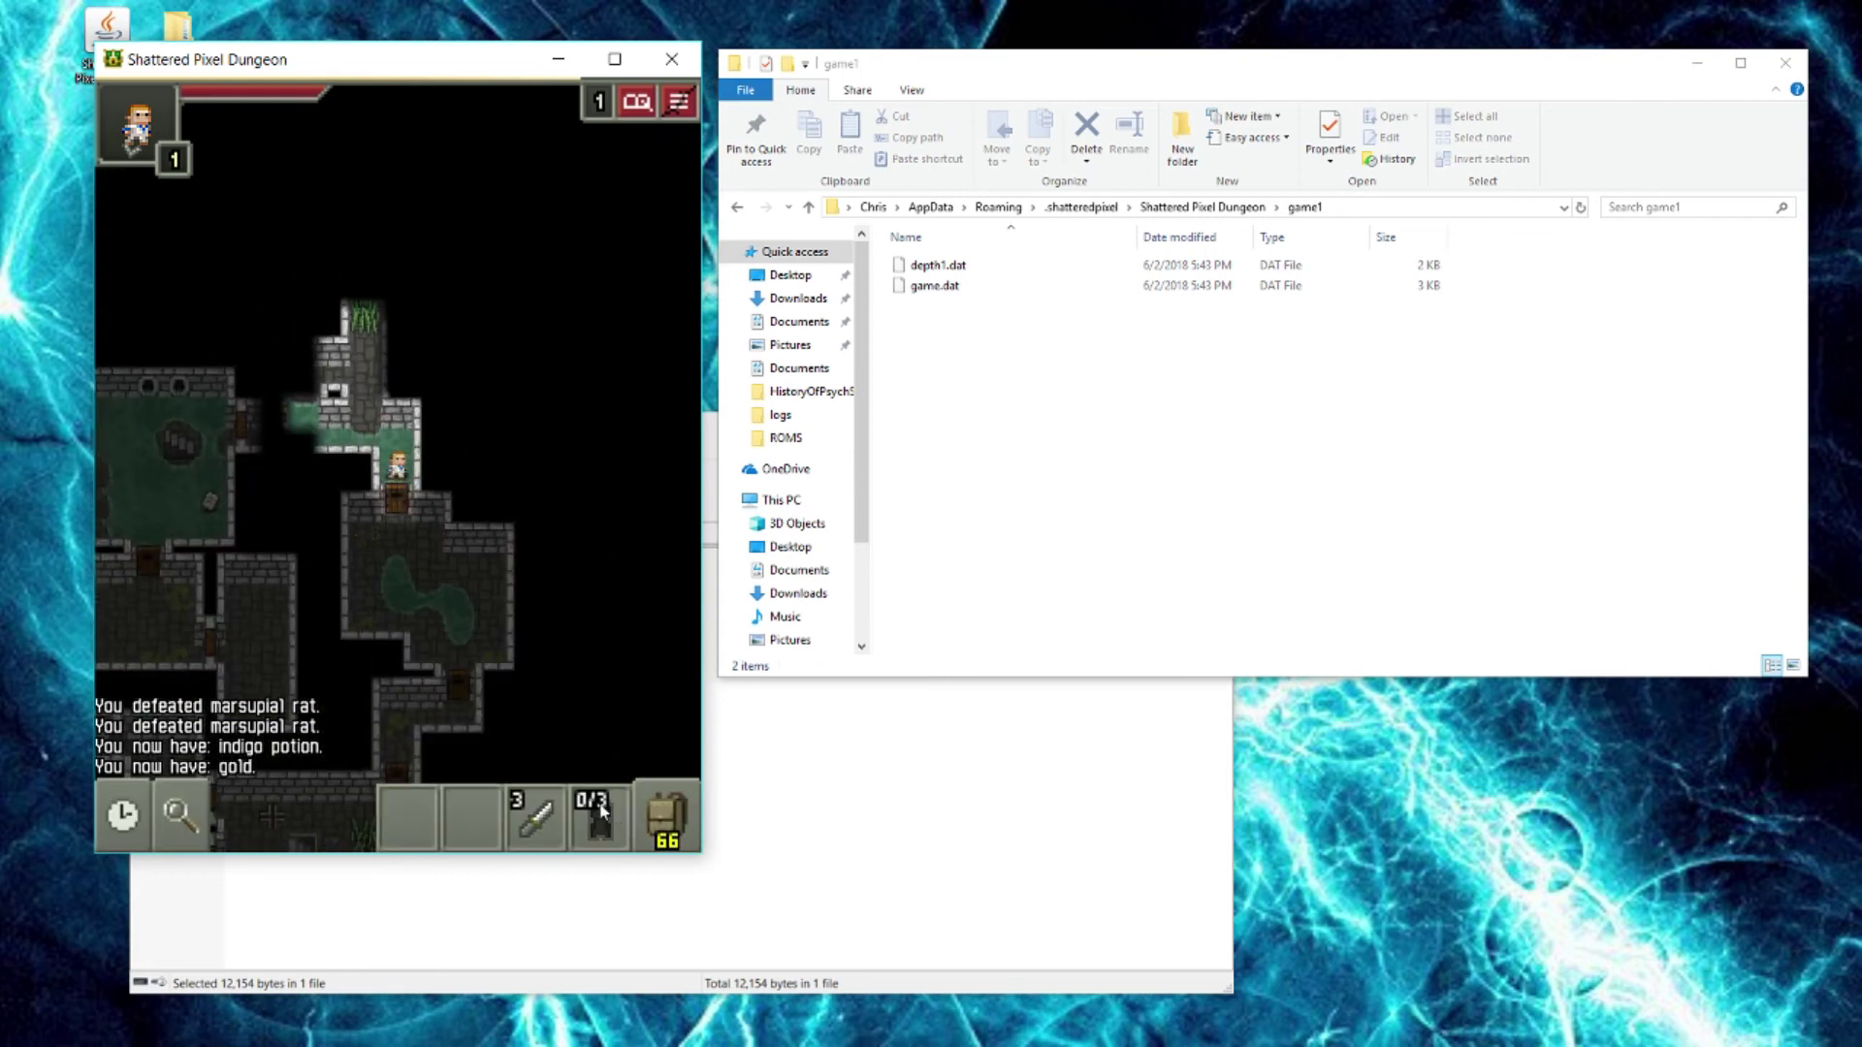
left_click(667, 832)
Drink two Strength potions to reach Strength 19 and eat a Ration of Food.
left_click(284, 433)
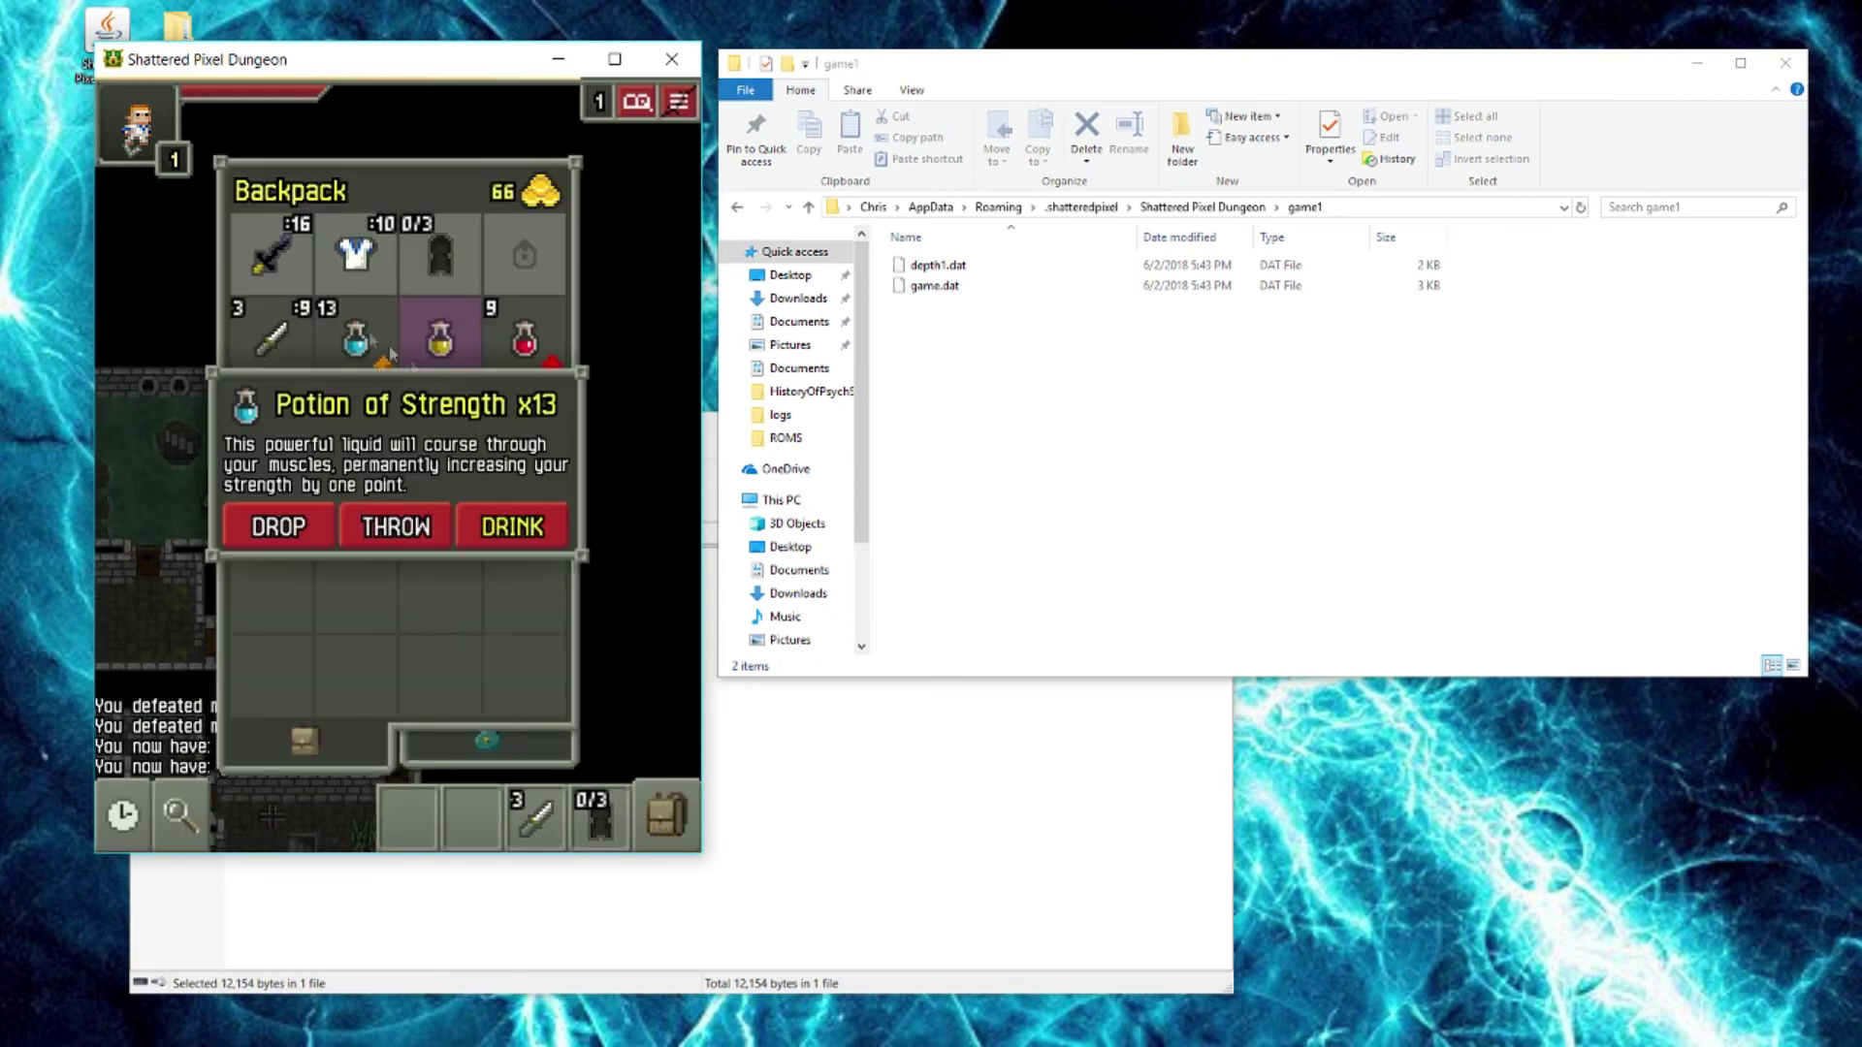
left_click(511, 521)
left_click(667, 832)
left_click(271, 419)
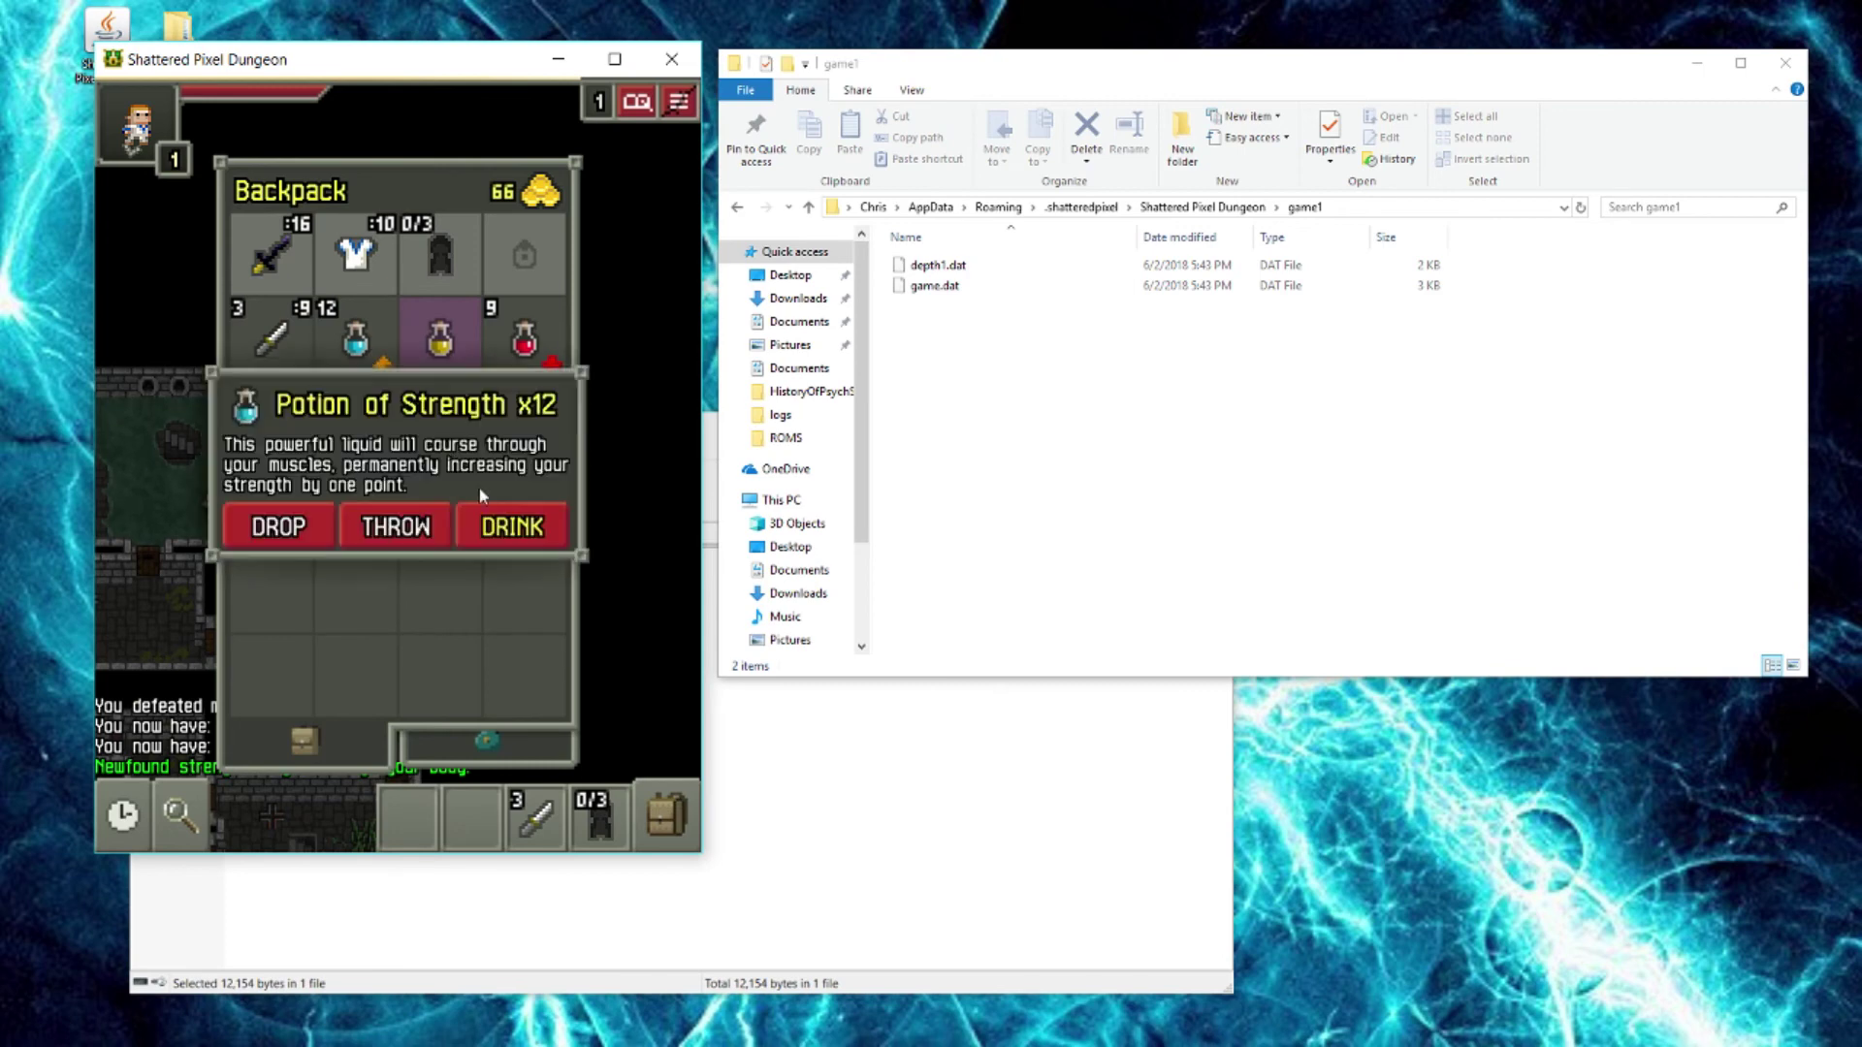
left_click(507, 523)
left_click(667, 832)
left_click(357, 417)
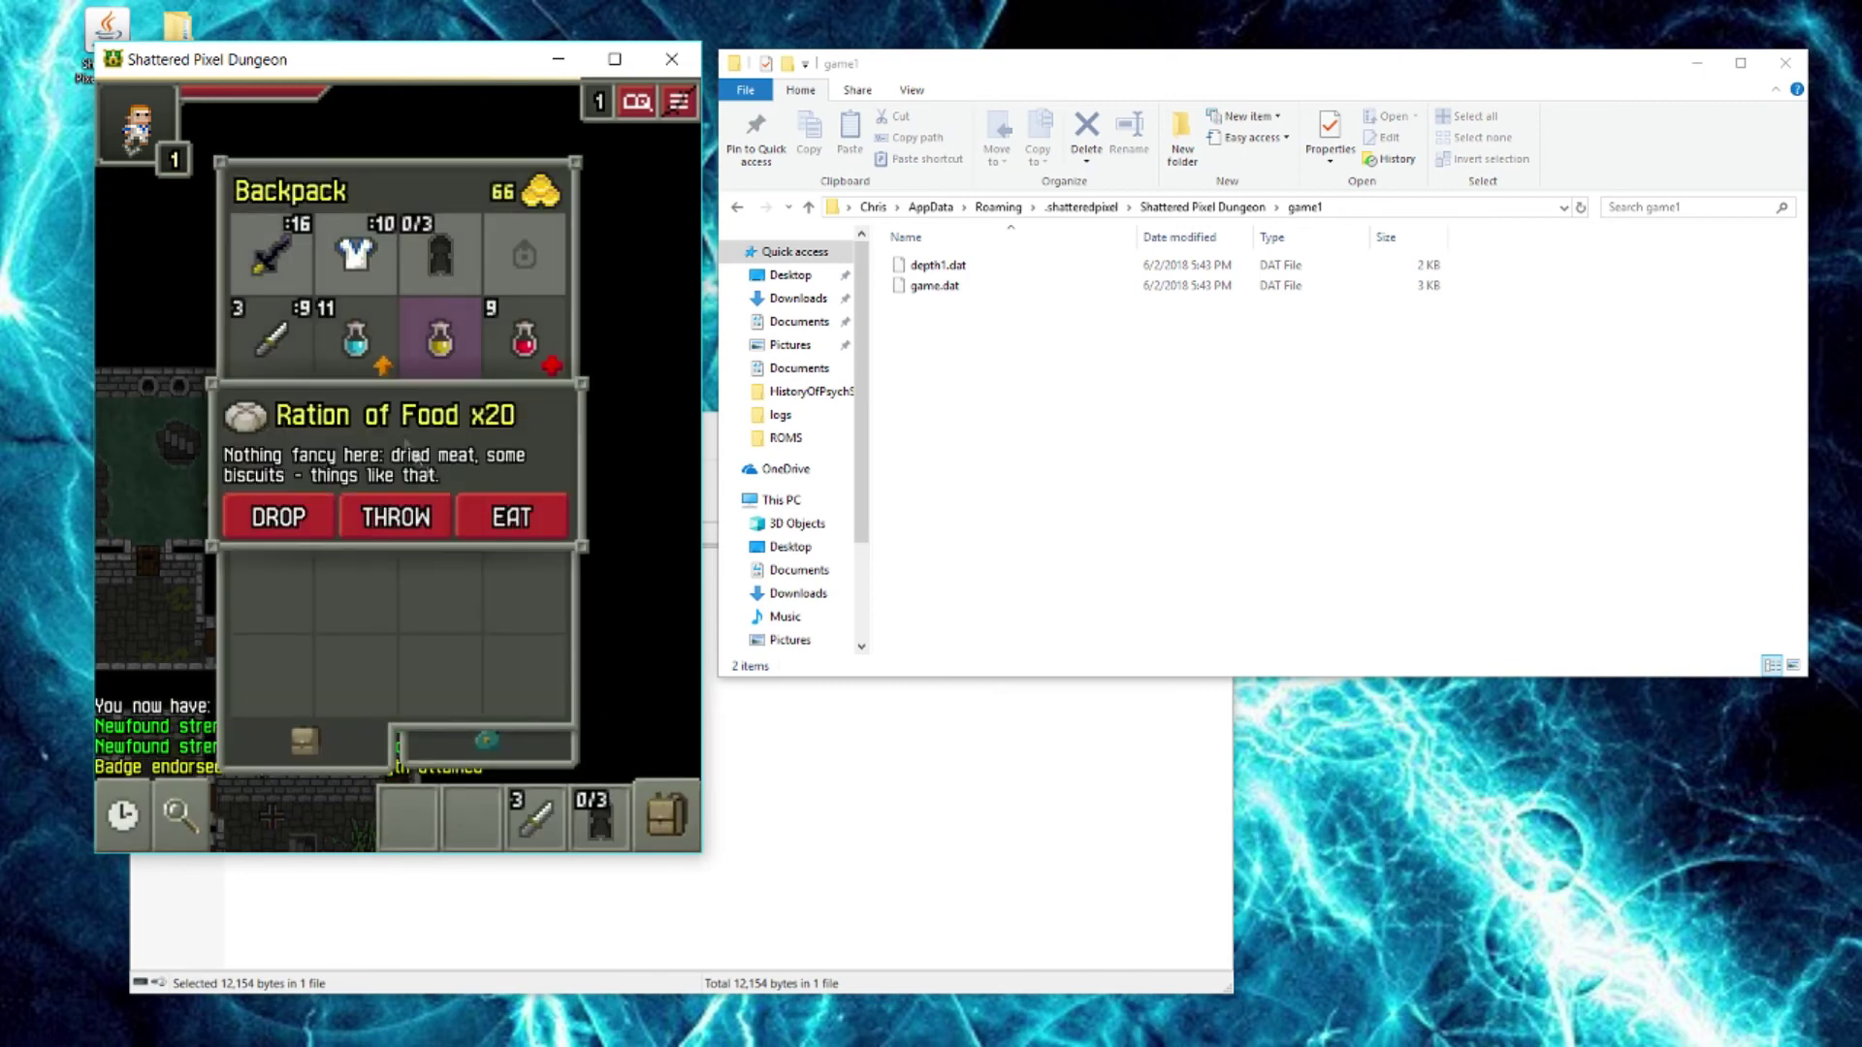
left_click(474, 503)
Walk north and slay the two giant piranhas, using the artifact to hide midway.
left_click(363, 312)
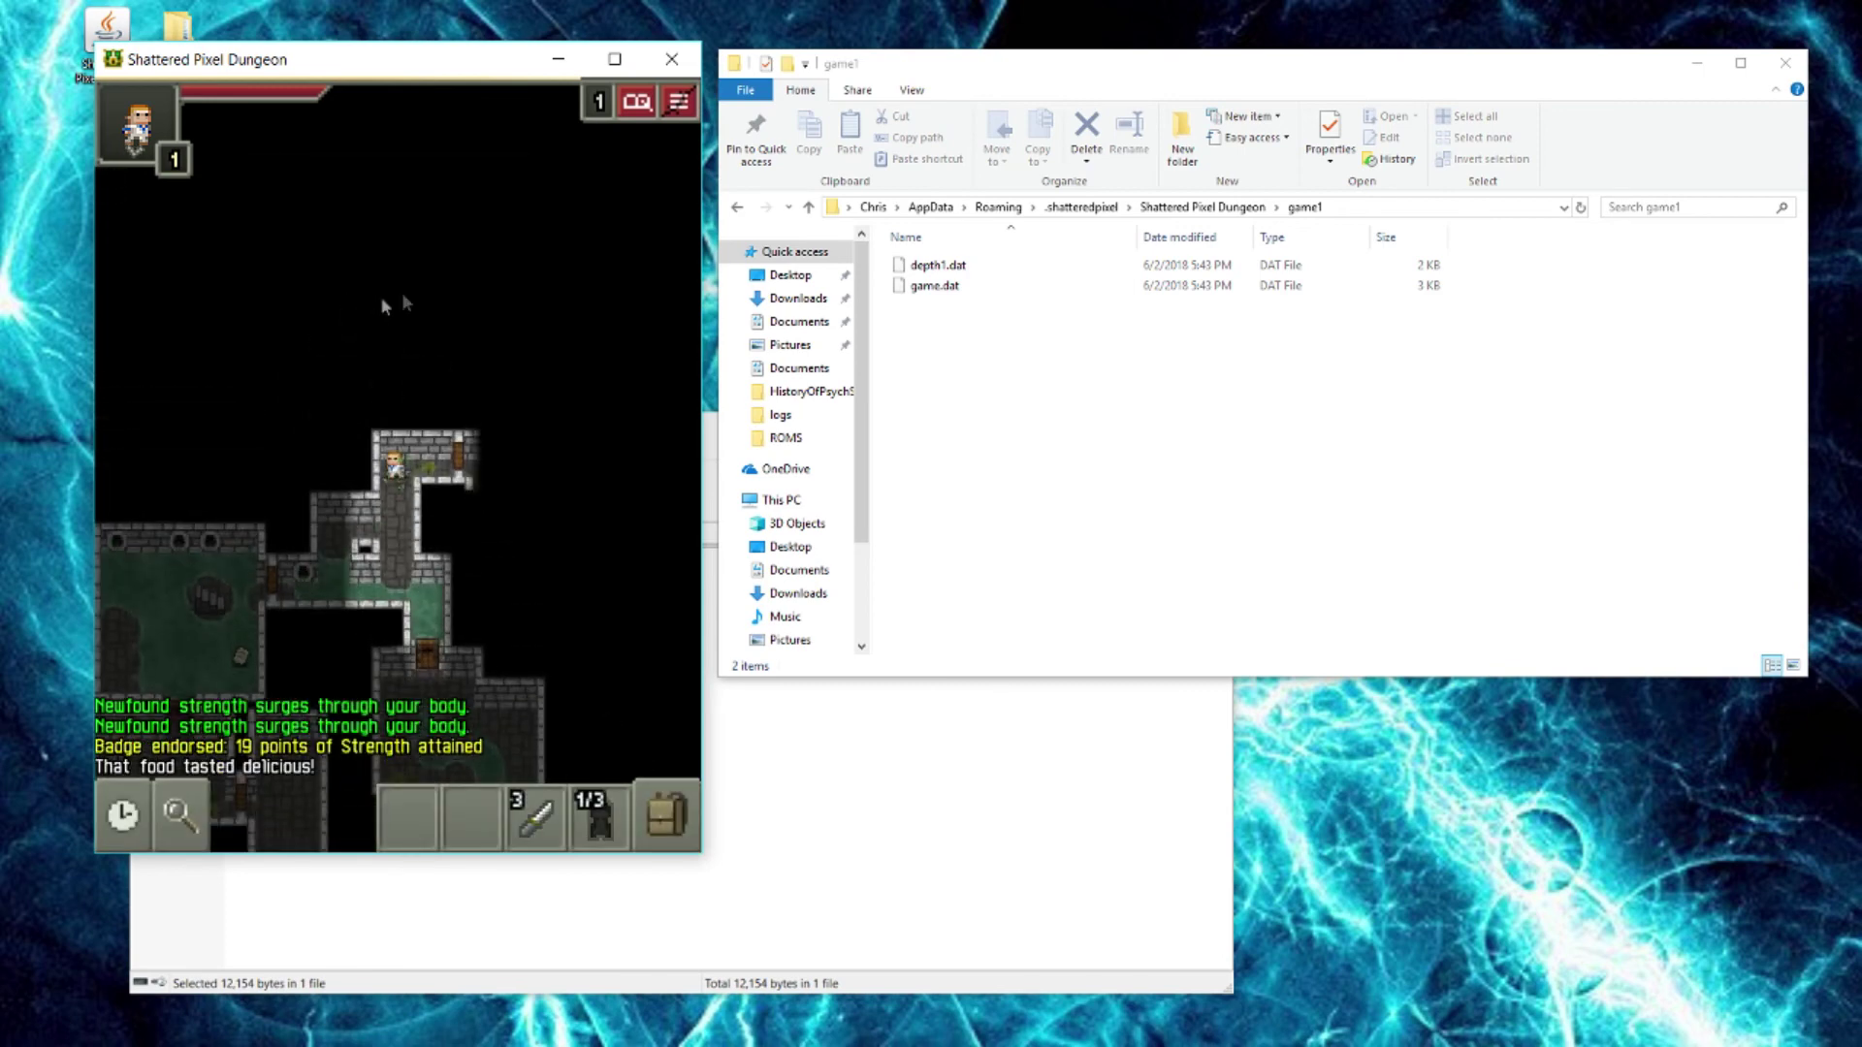
left_click(457, 448)
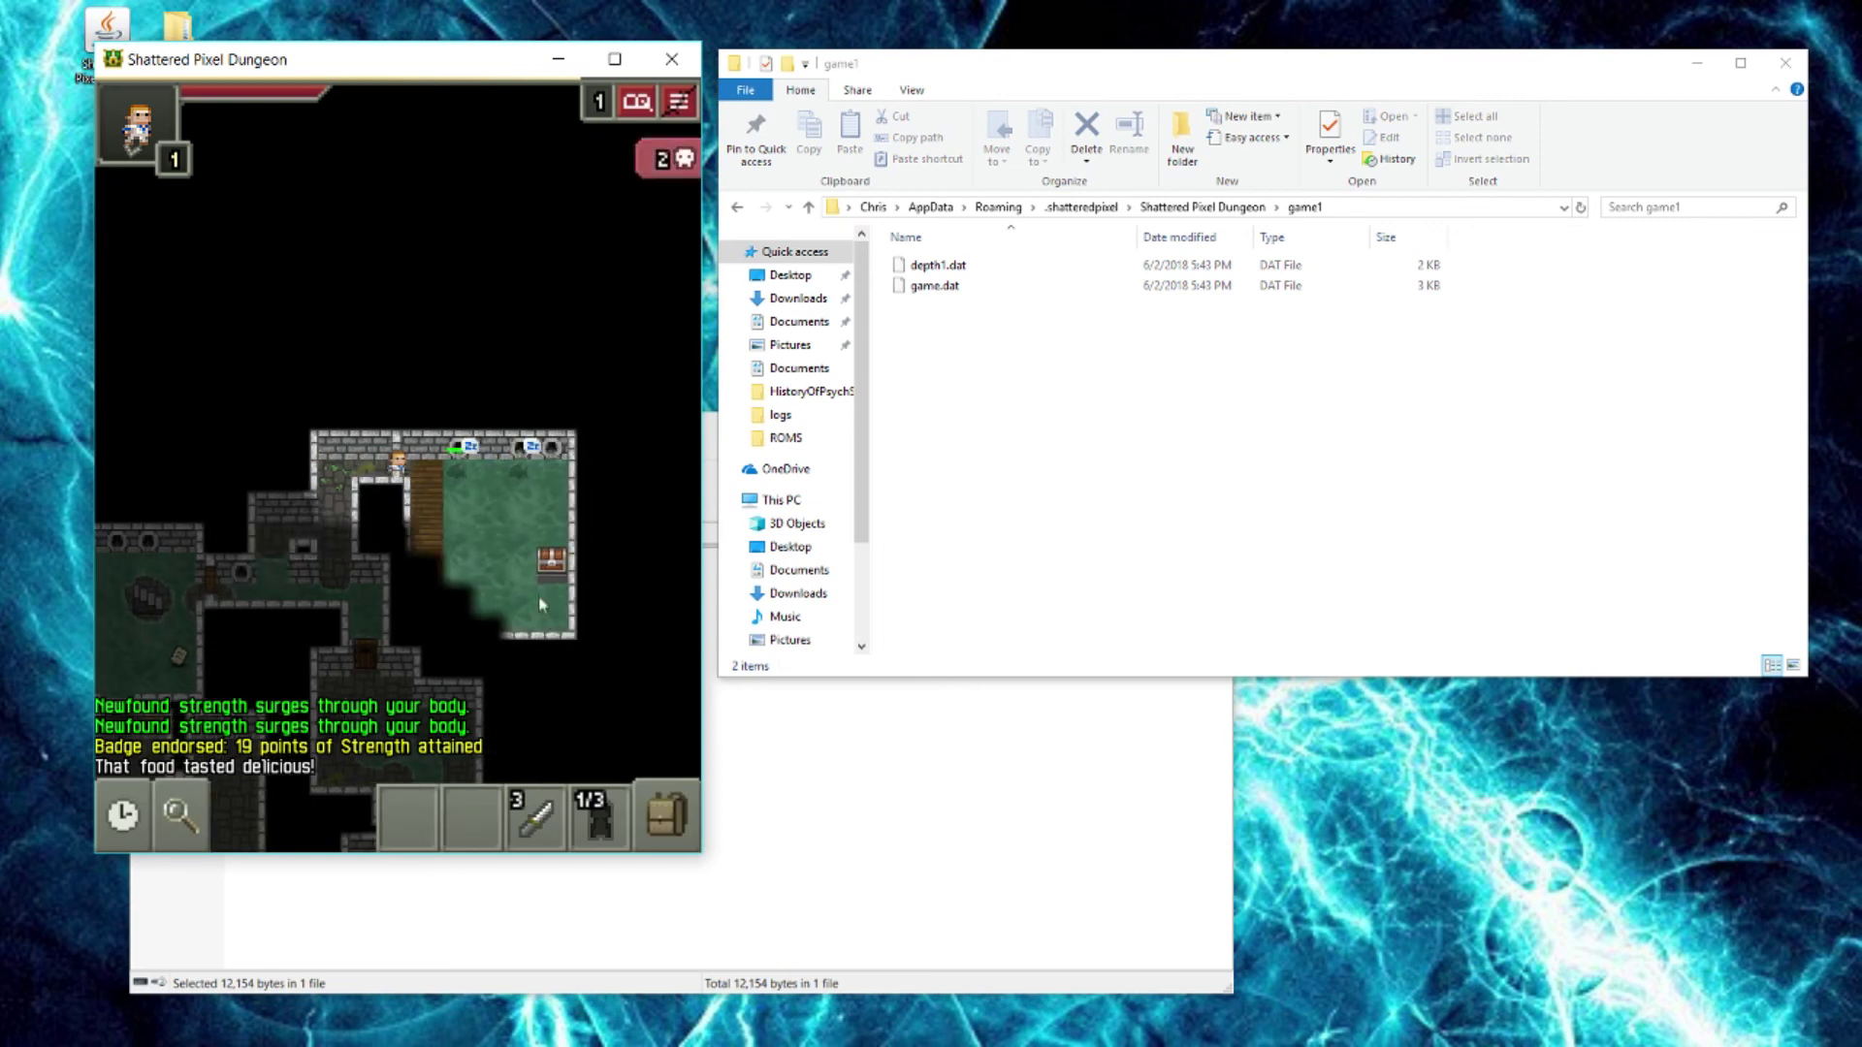
left_click(427, 468)
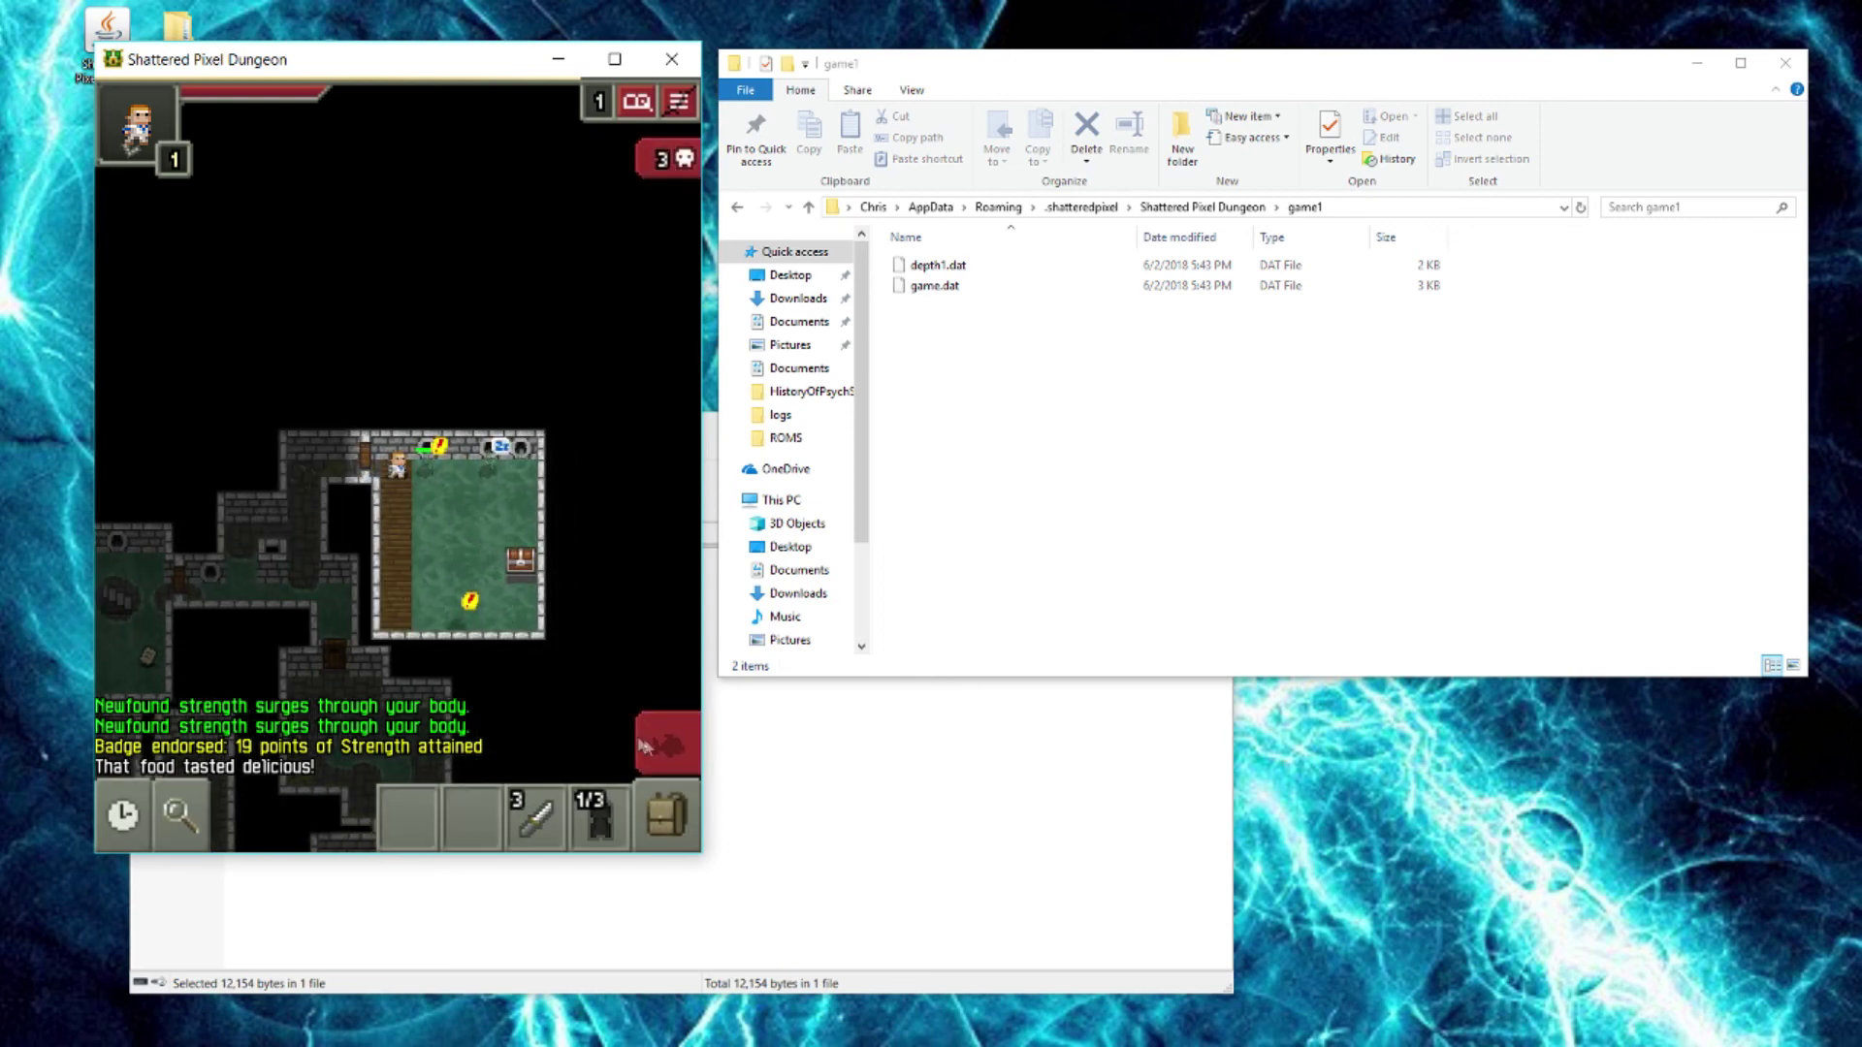
left_click(669, 744)
left_click(672, 744)
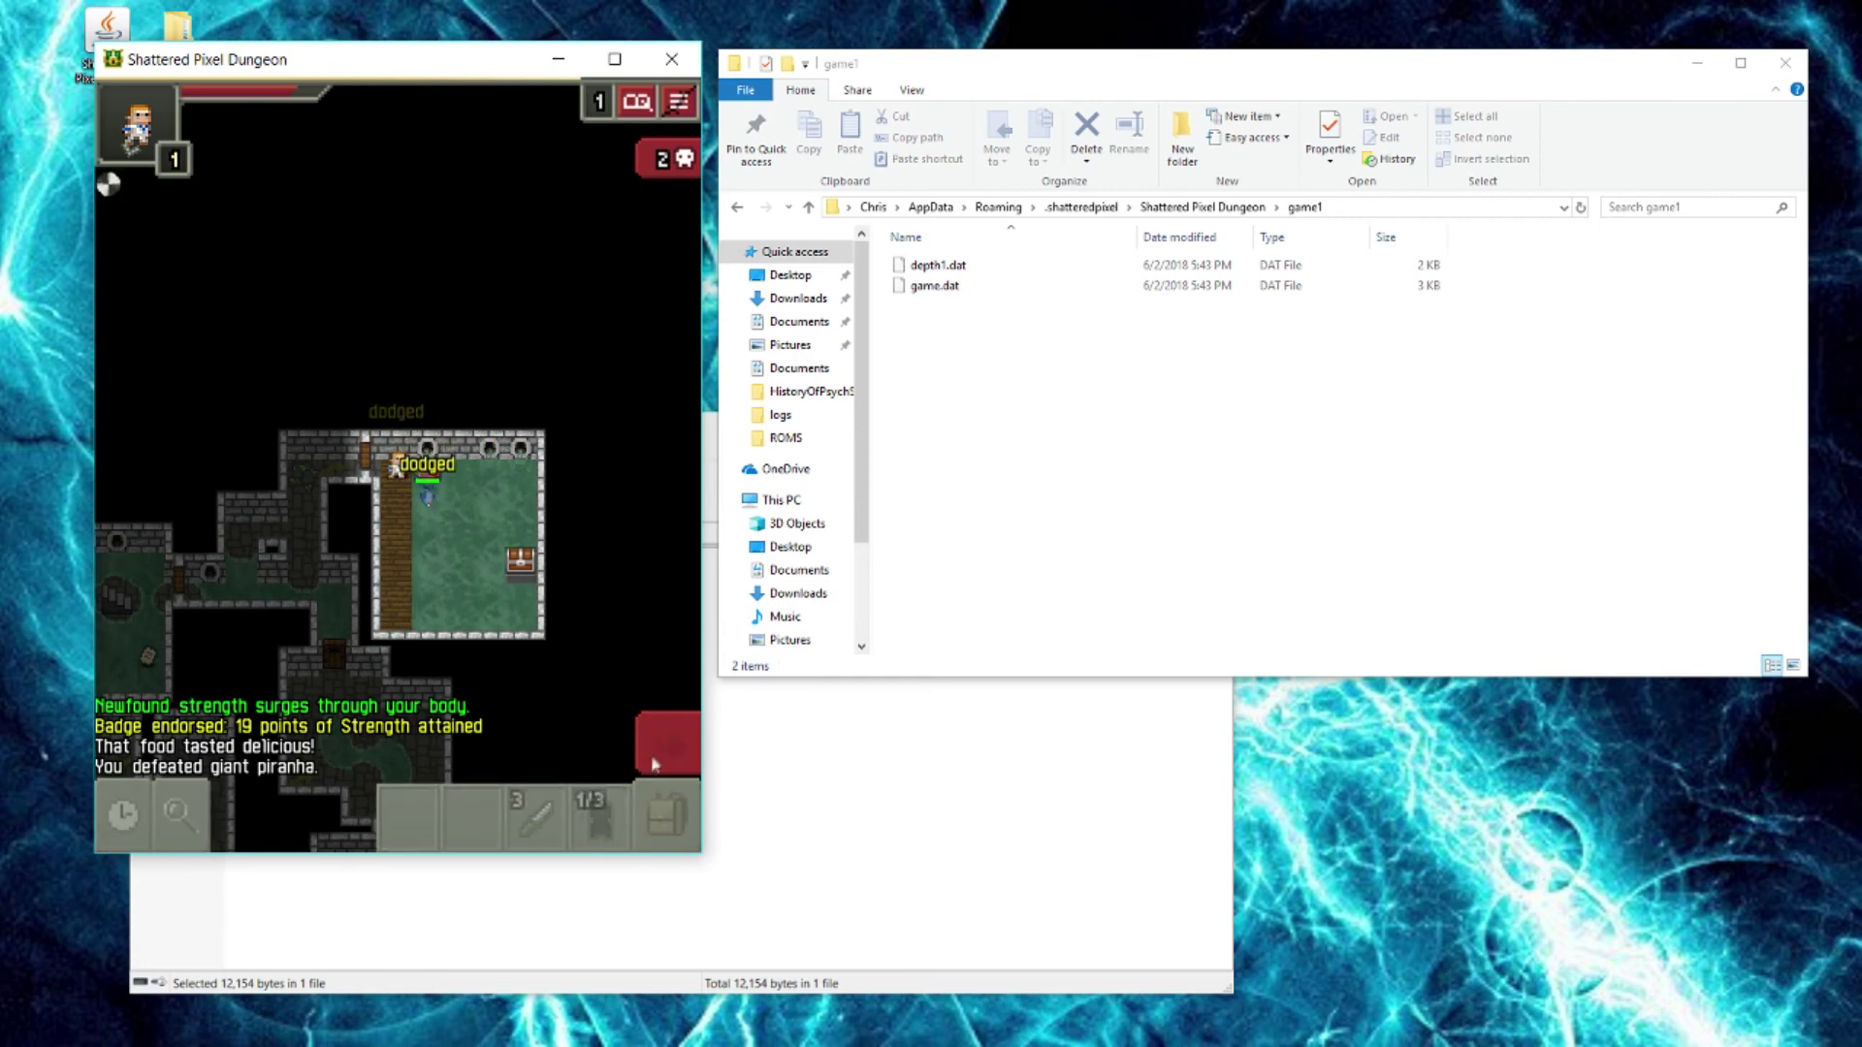
left_click(600, 814)
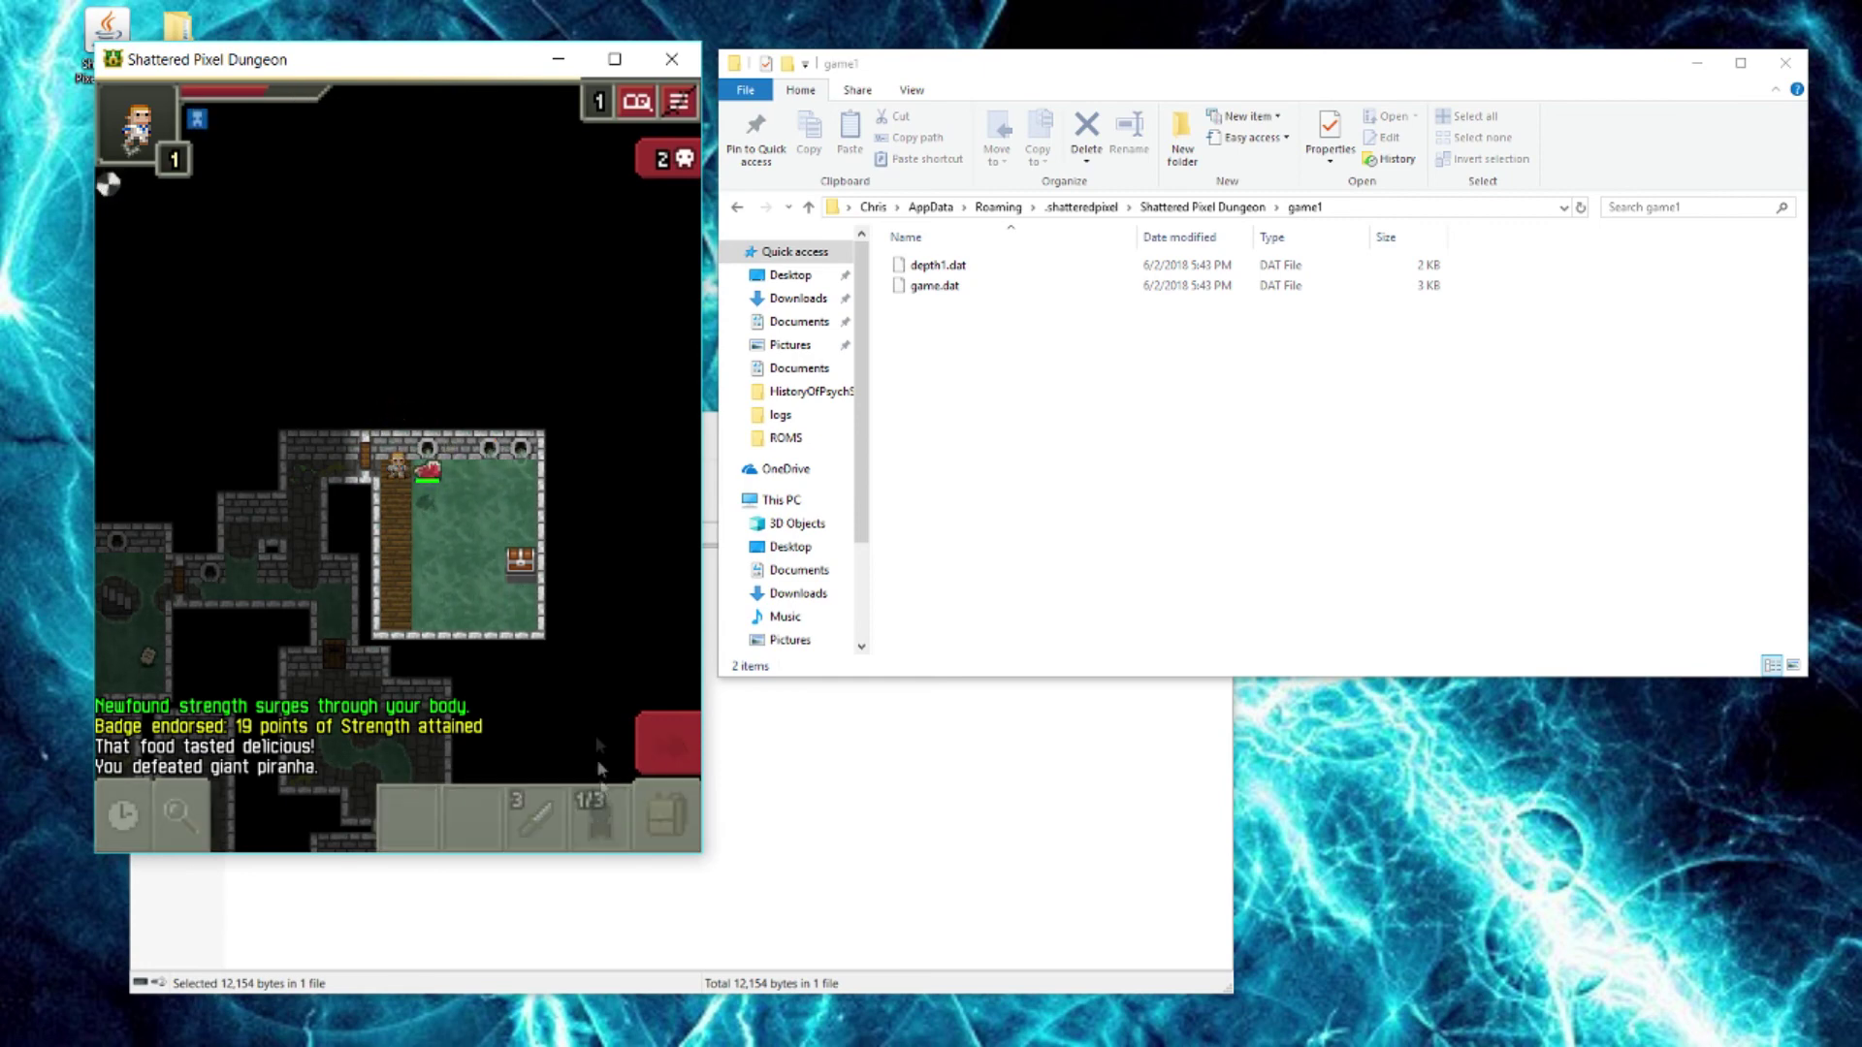
left_click(663, 739)
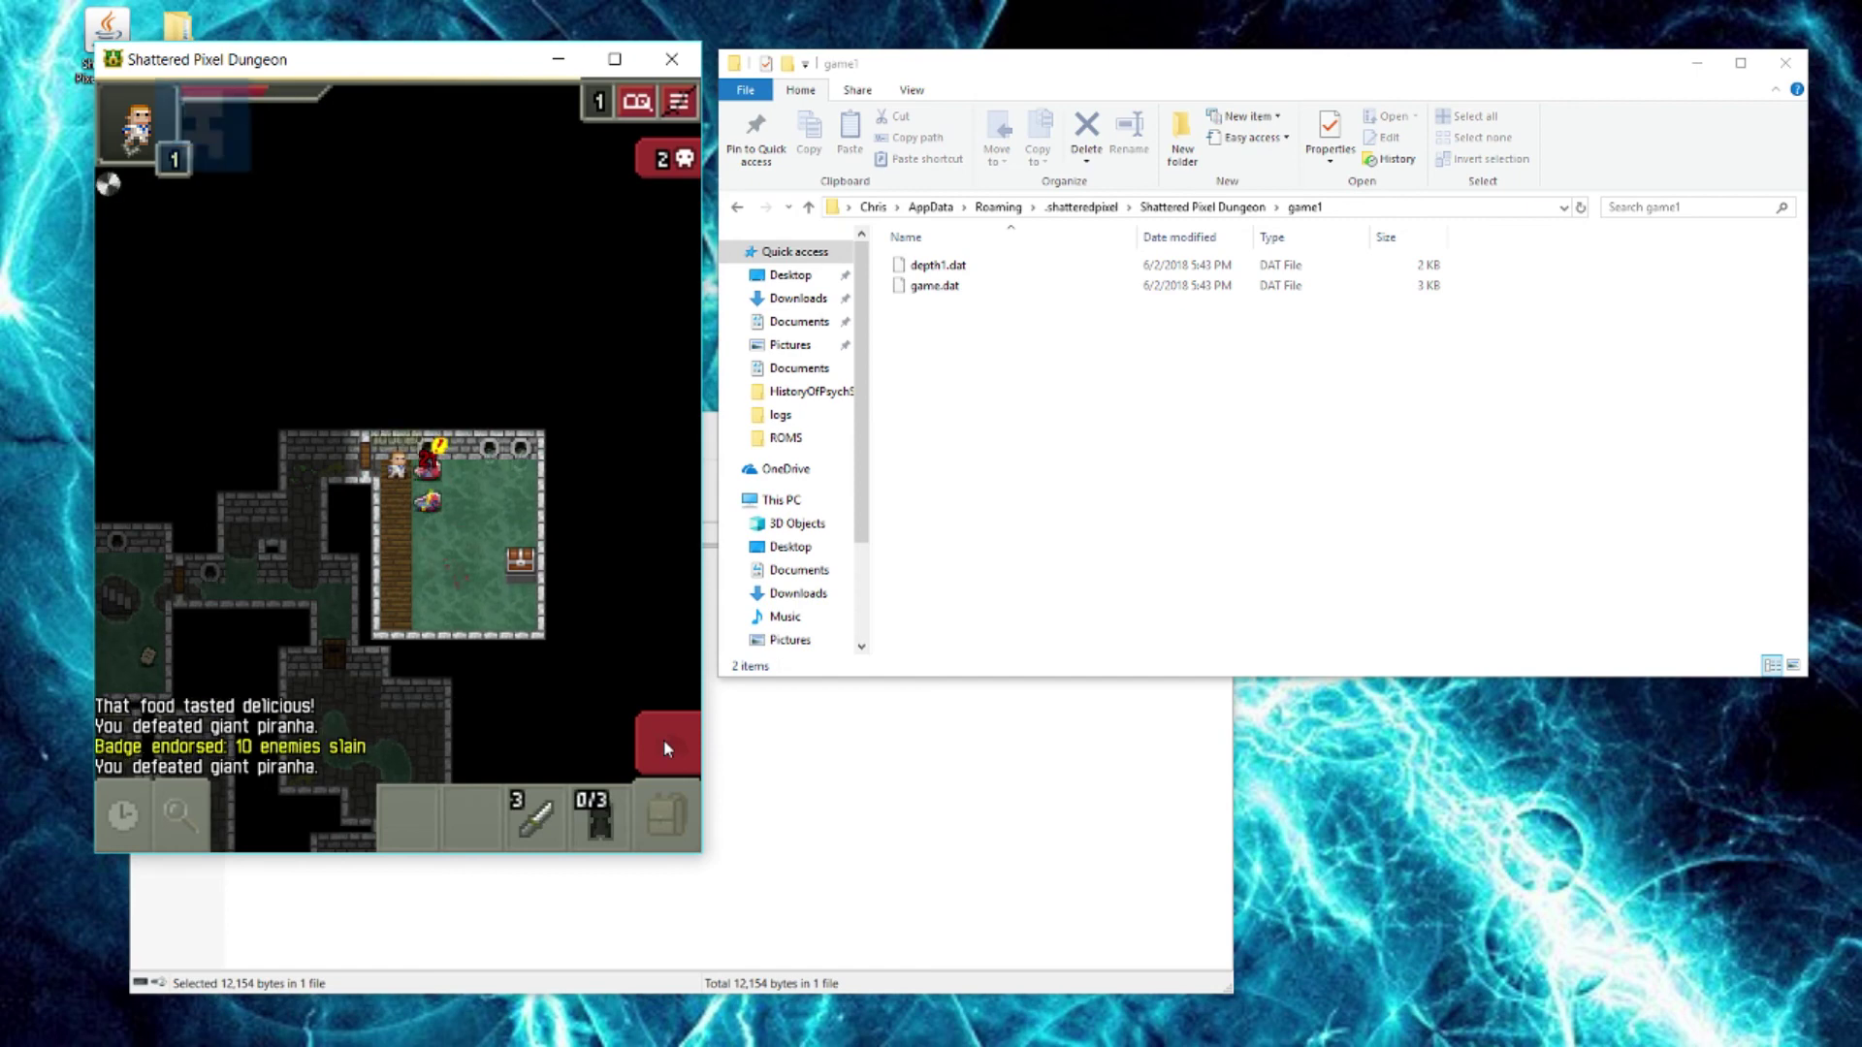
left_click(678, 739)
left_click(401, 504)
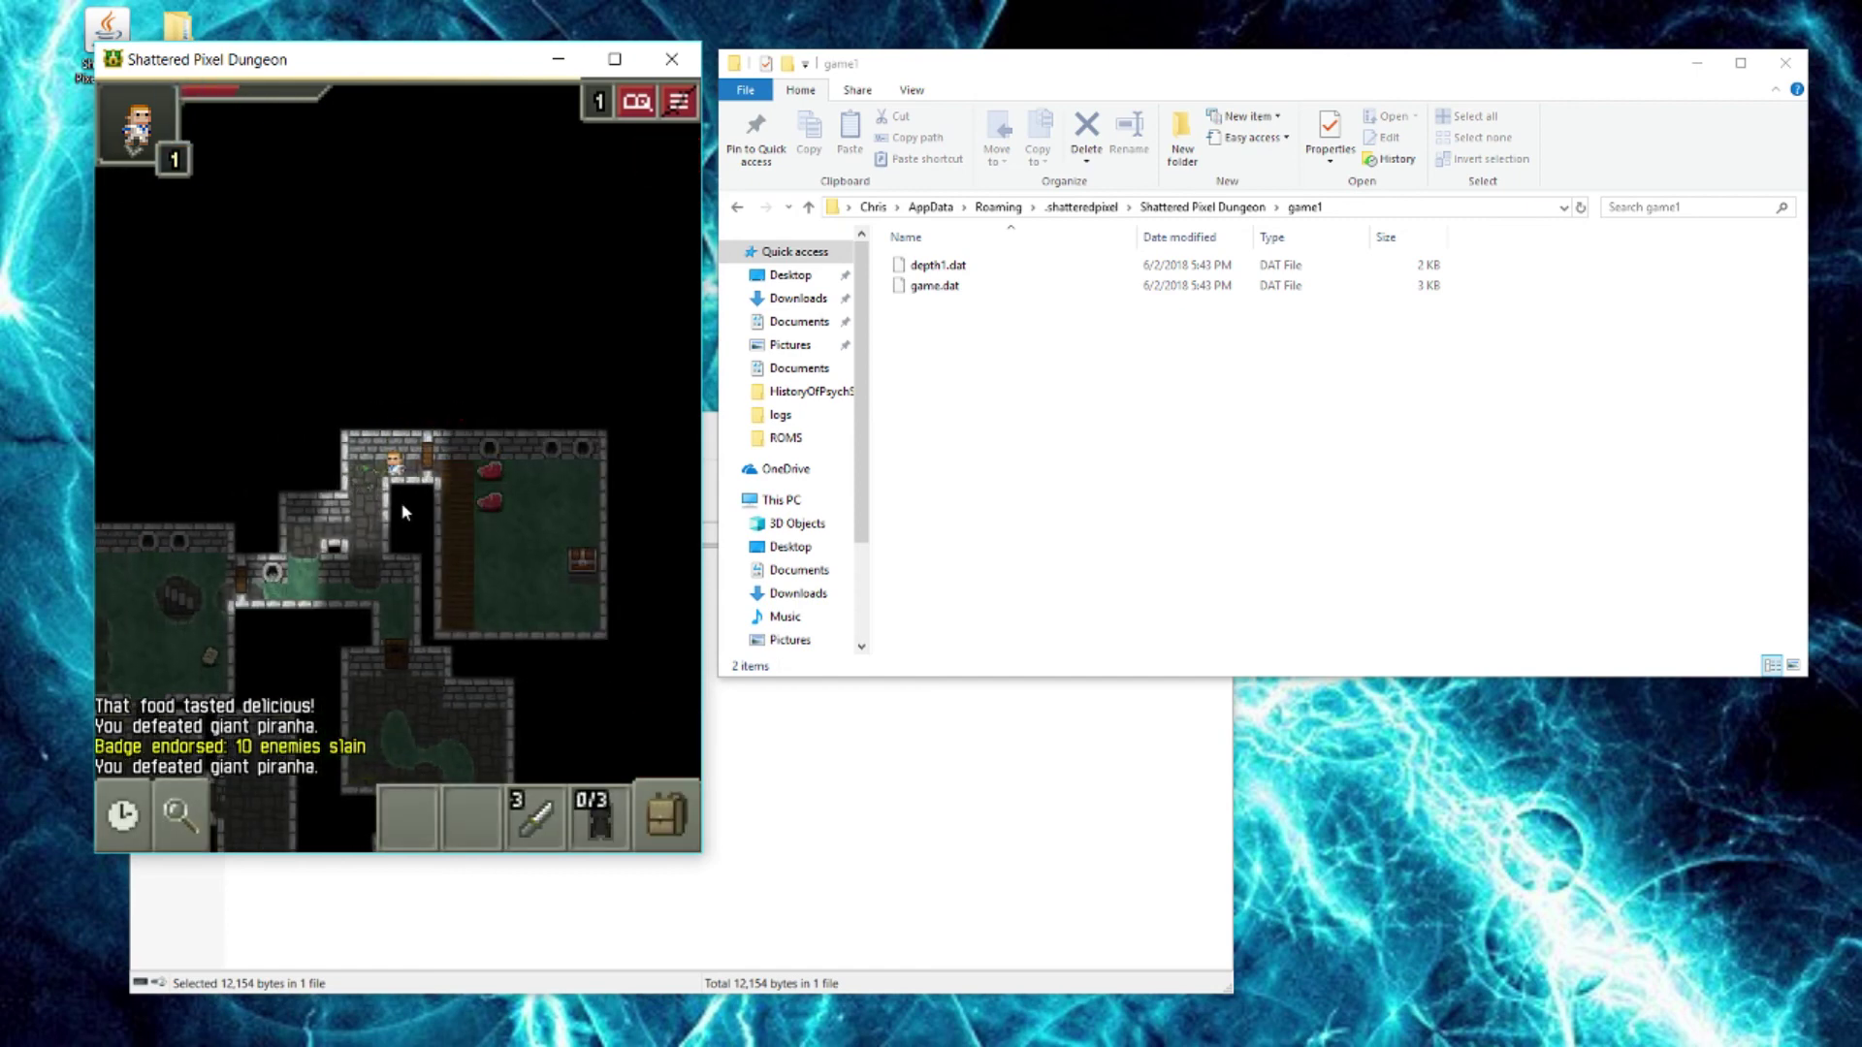
left_click(870, 793)
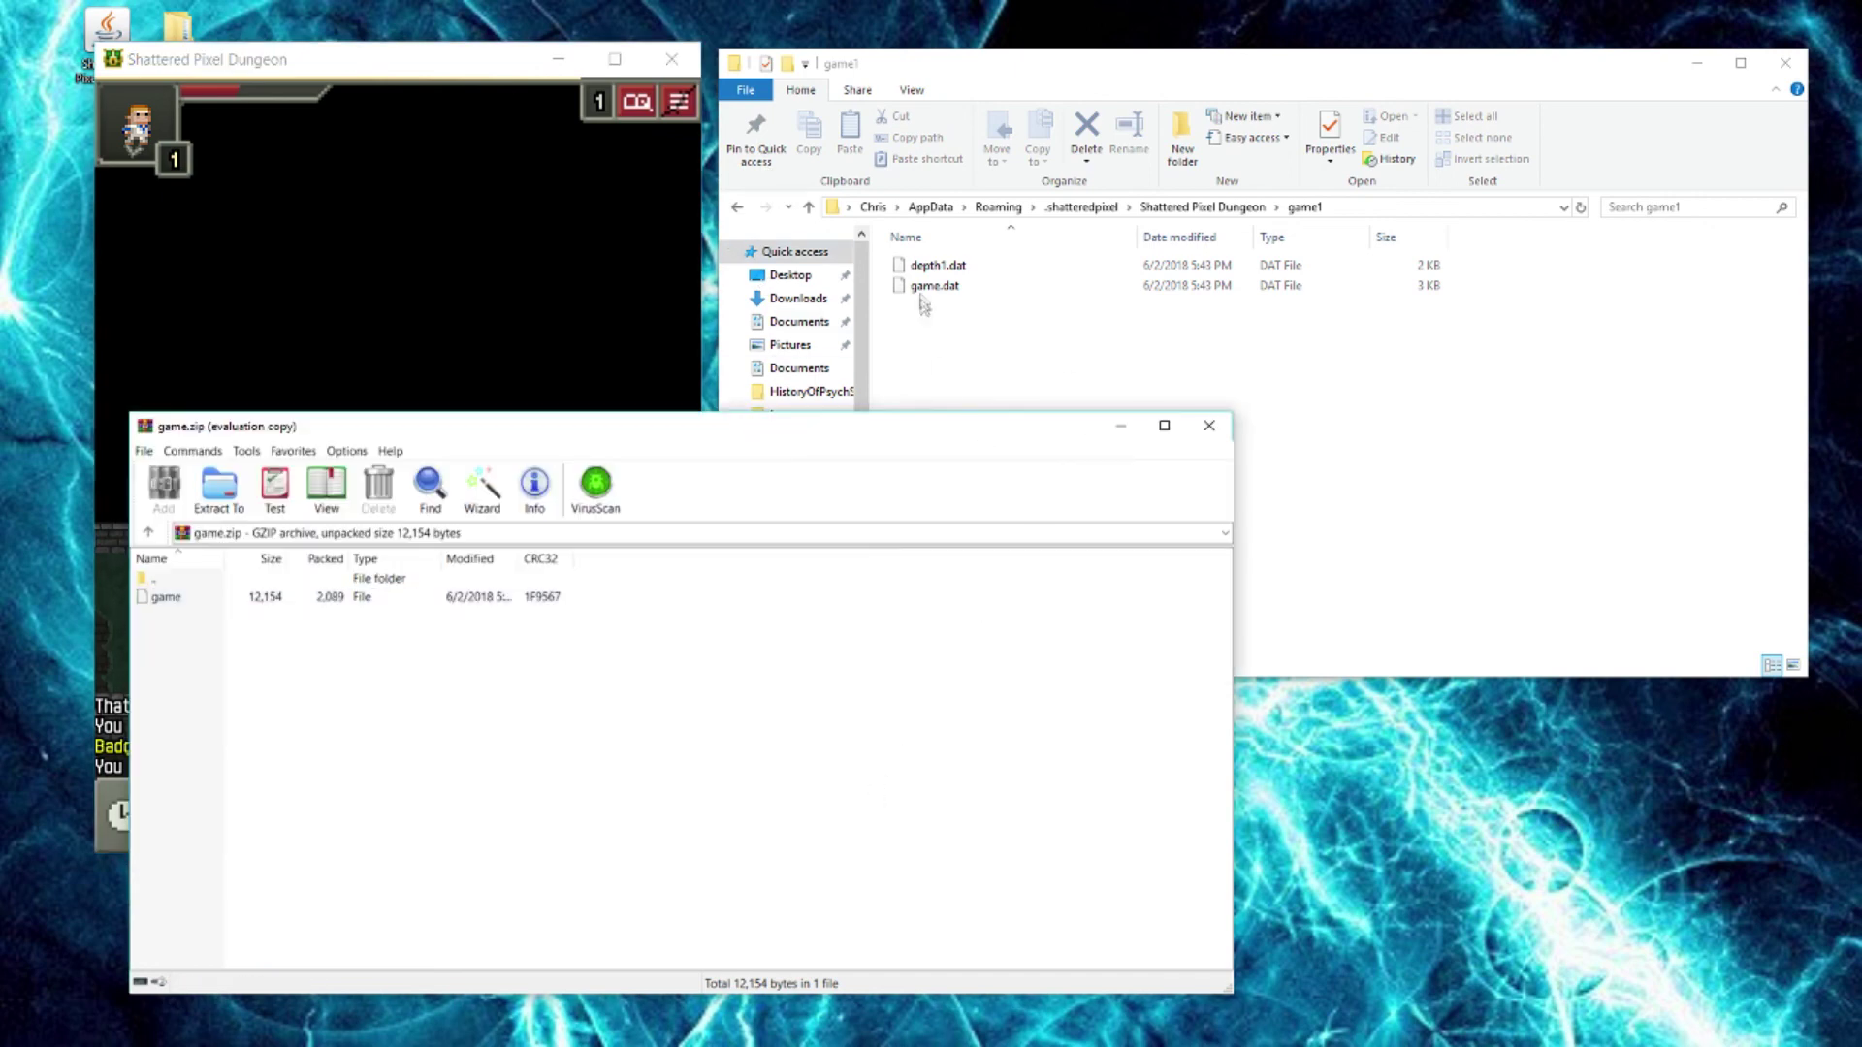
Return to the game, pan the dungeon map, and look over the backpack contents.
left_click(677, 351)
left_click_drag(456, 527, 493, 404)
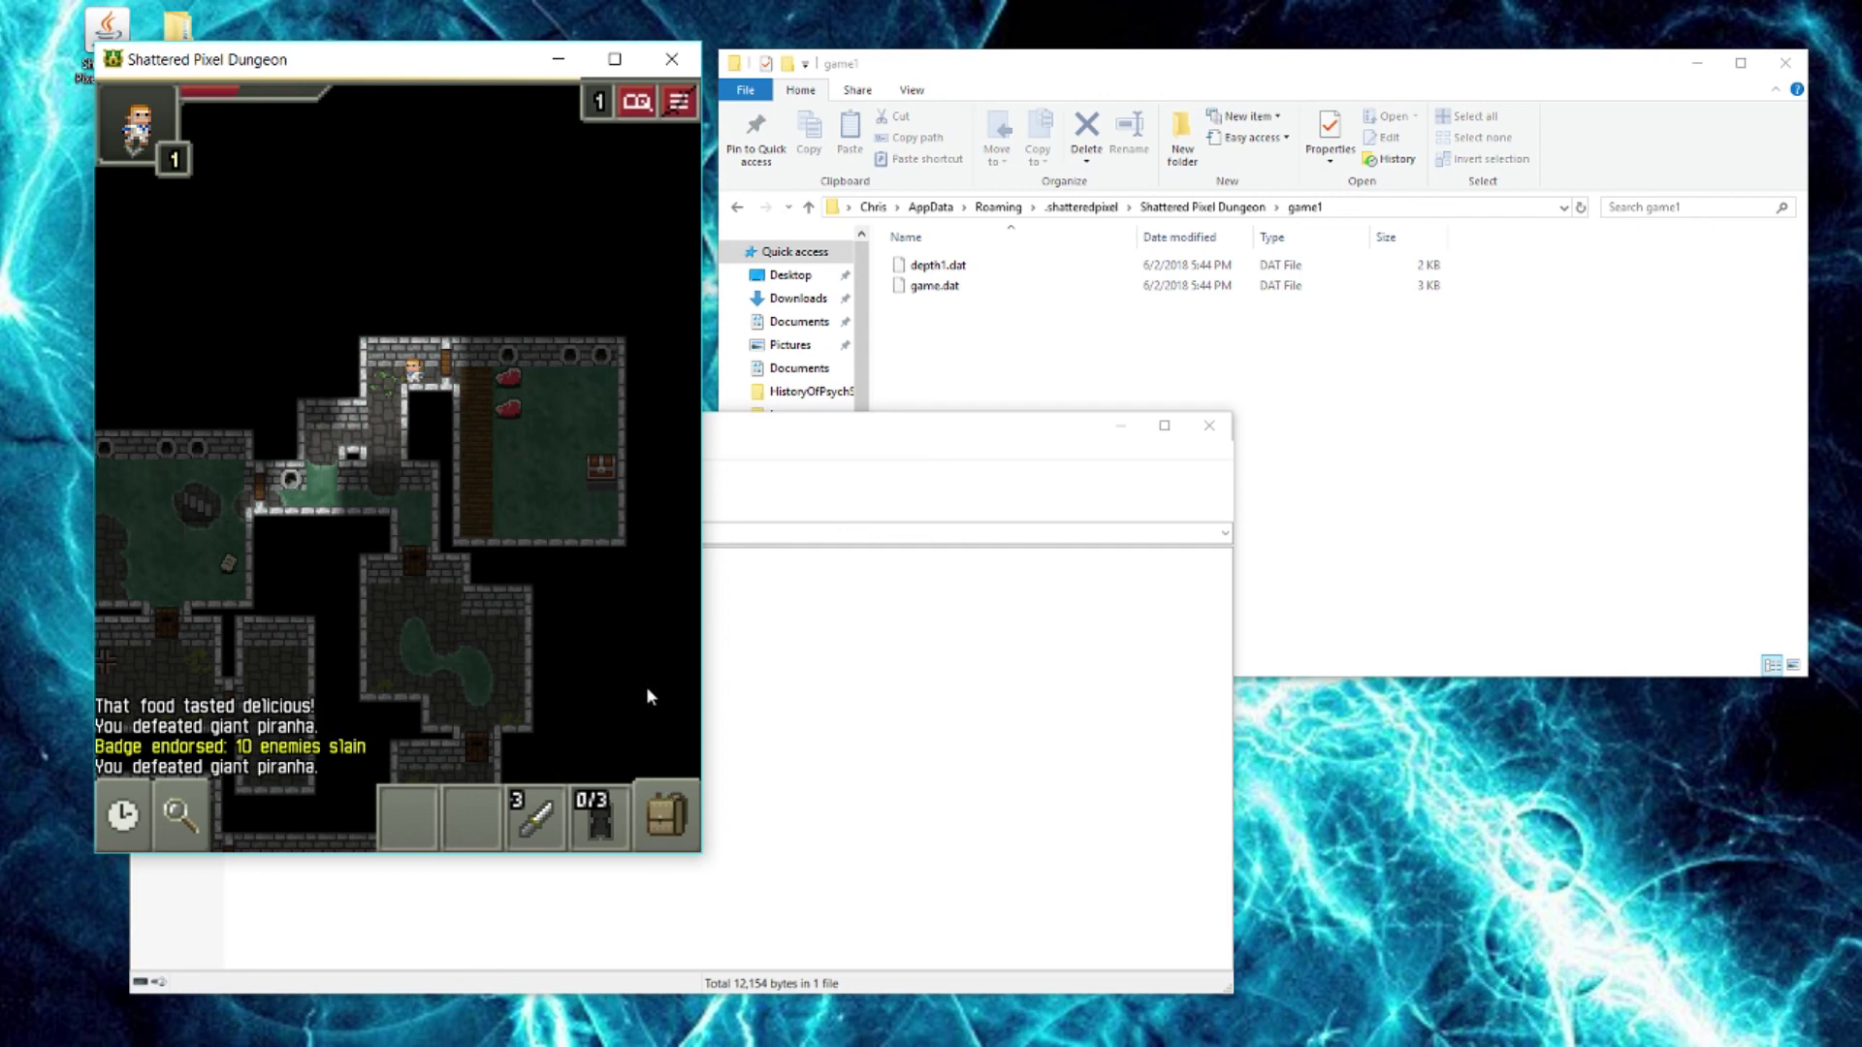
left_click(663, 787)
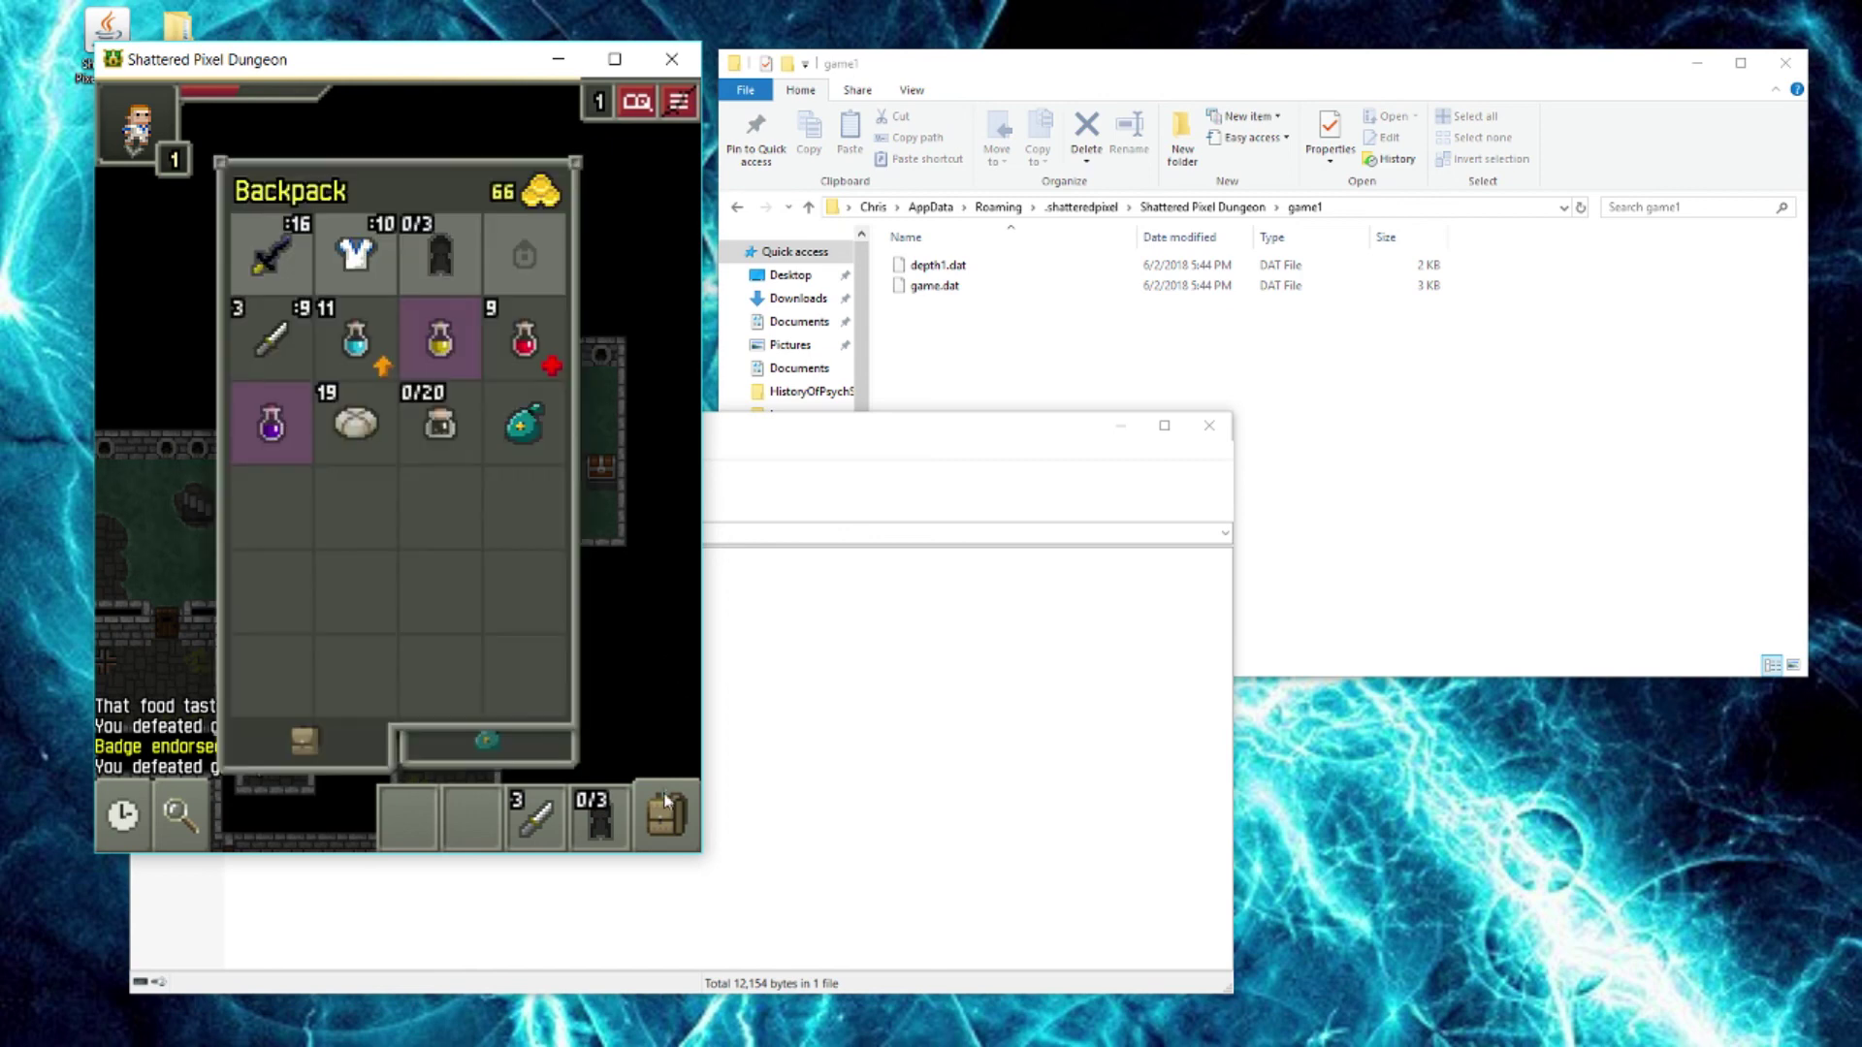
left_click(655, 236)
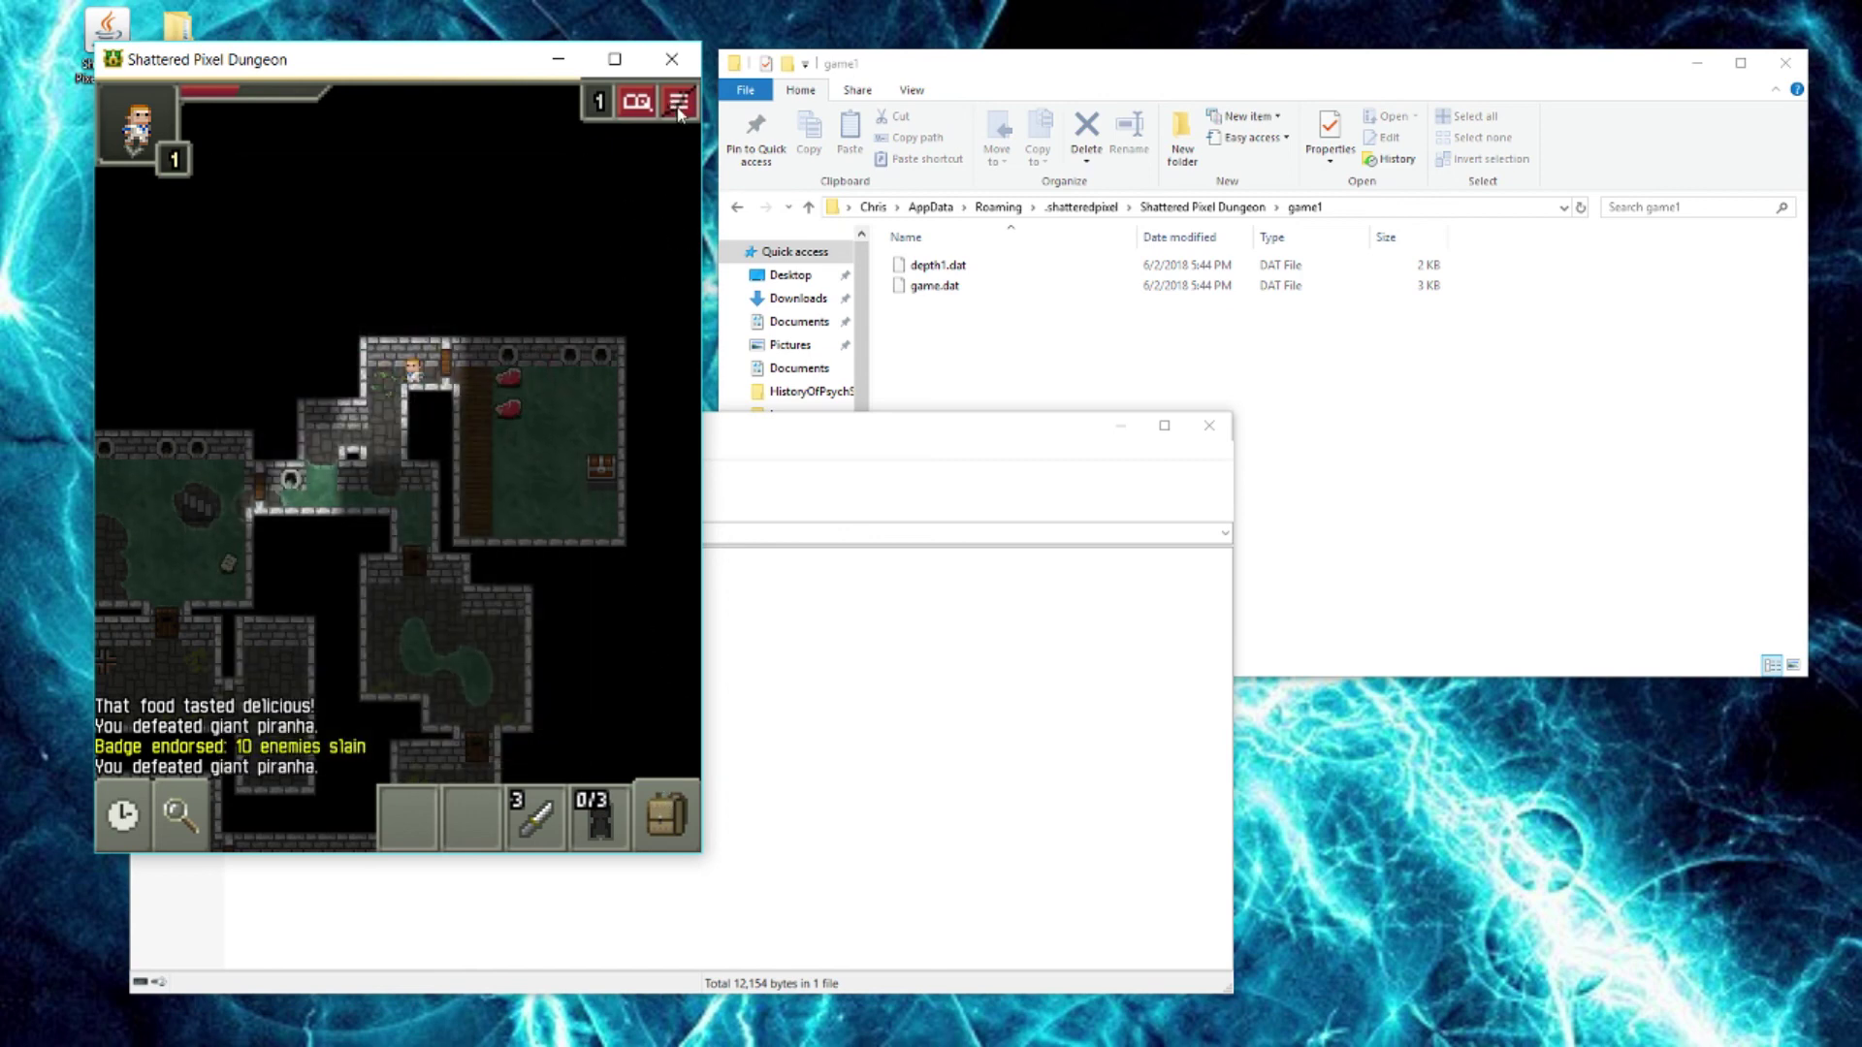